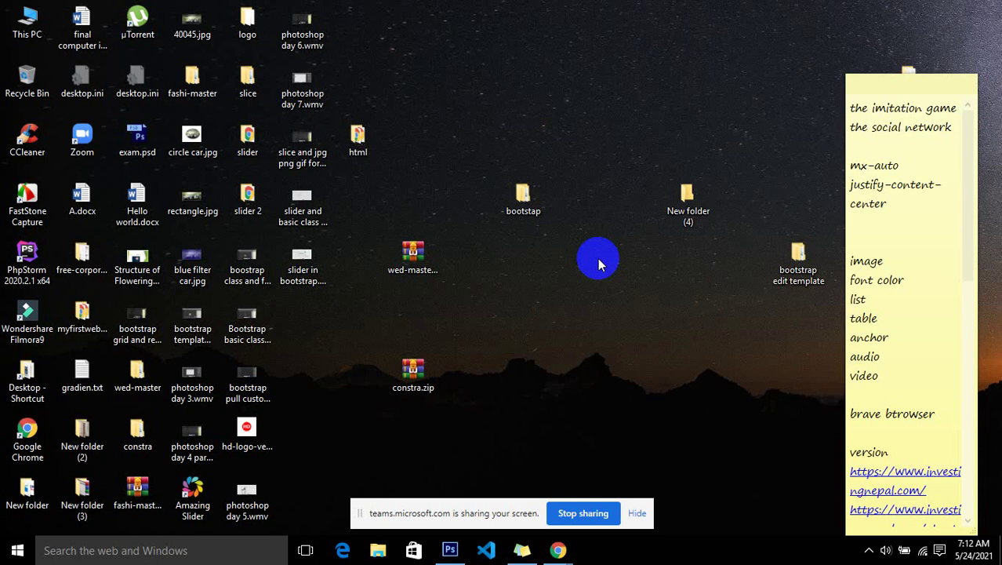
Bring Photoshop's blank Untitled-1 document to the front and select the plain Eraser Tool
mouse_move(449, 550)
left_click(461, 551)
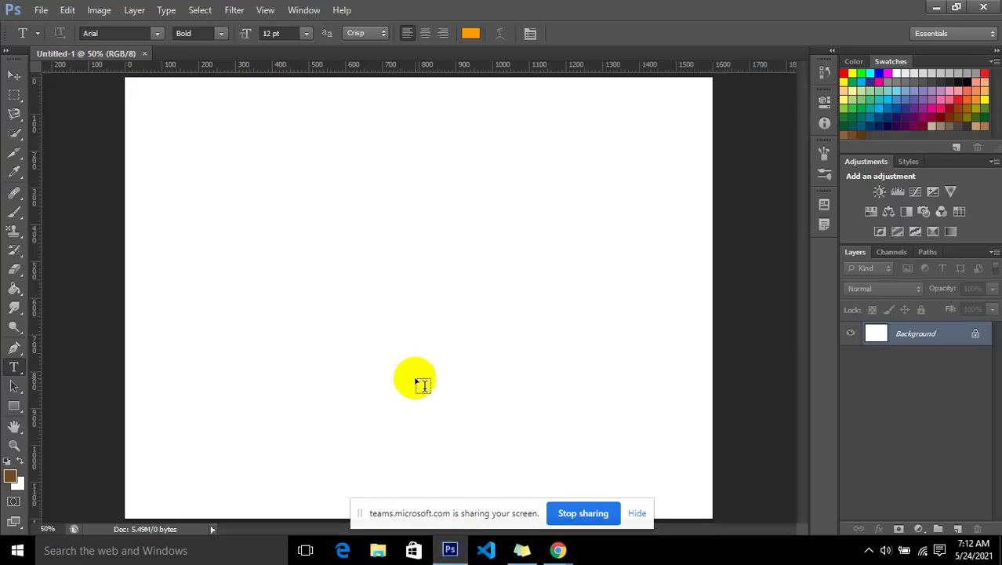
left_click(20, 240)
left_click(16, 249)
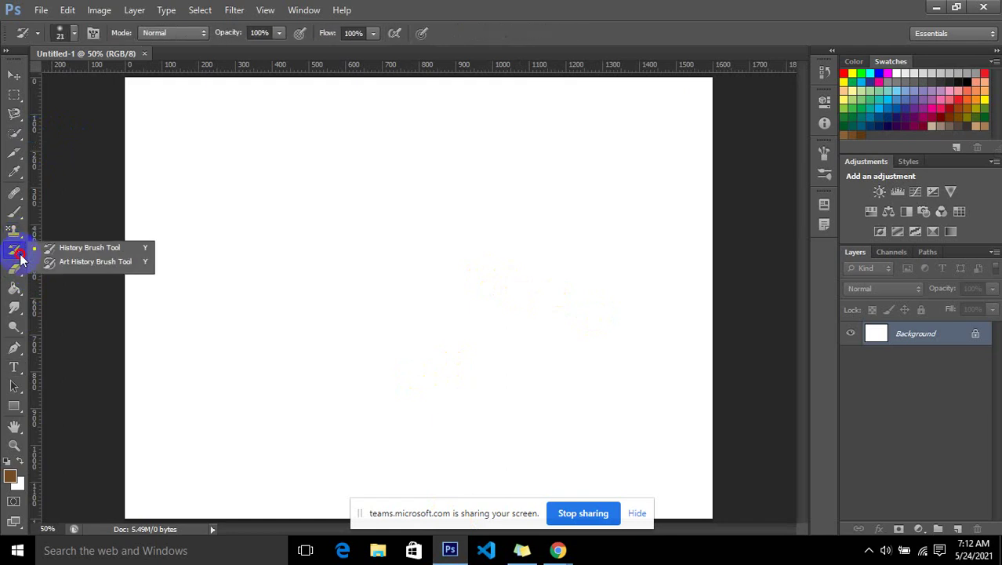
left_click(18, 273)
left_click(21, 279)
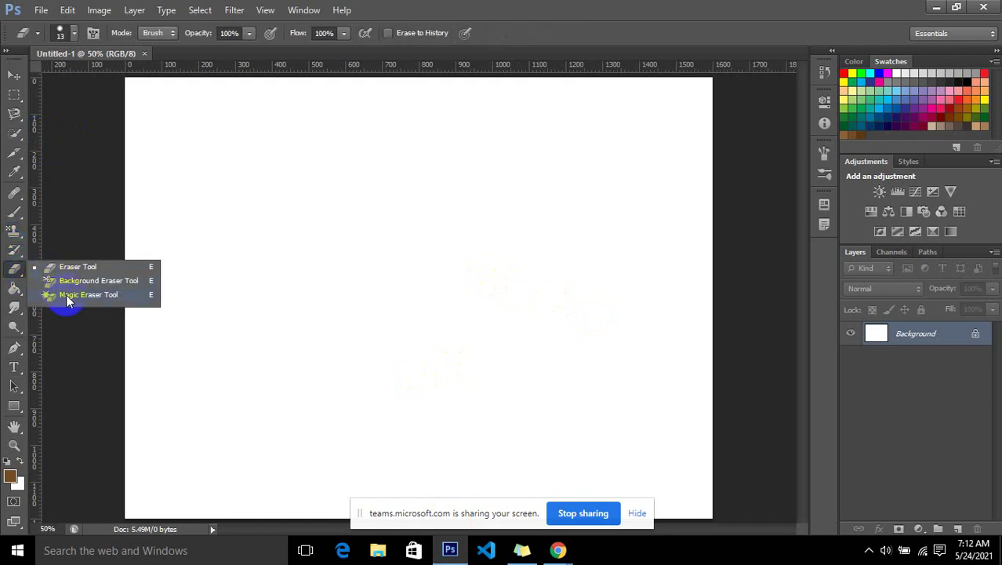
left_click(14, 268)
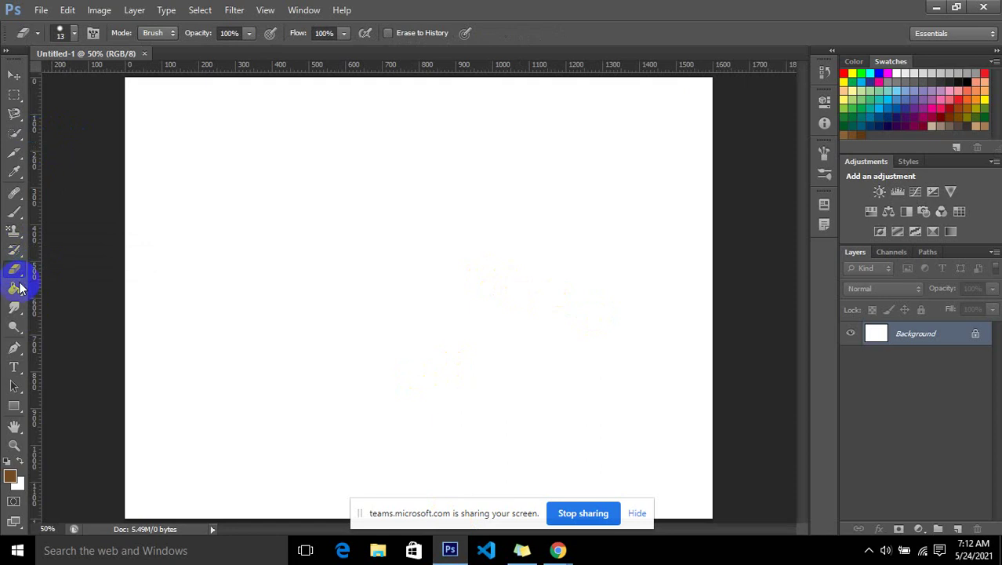
Place img10.jpg from the mix wall folder into Untitled-1, zoom to 100%, and commit it
left_click(49, 14)
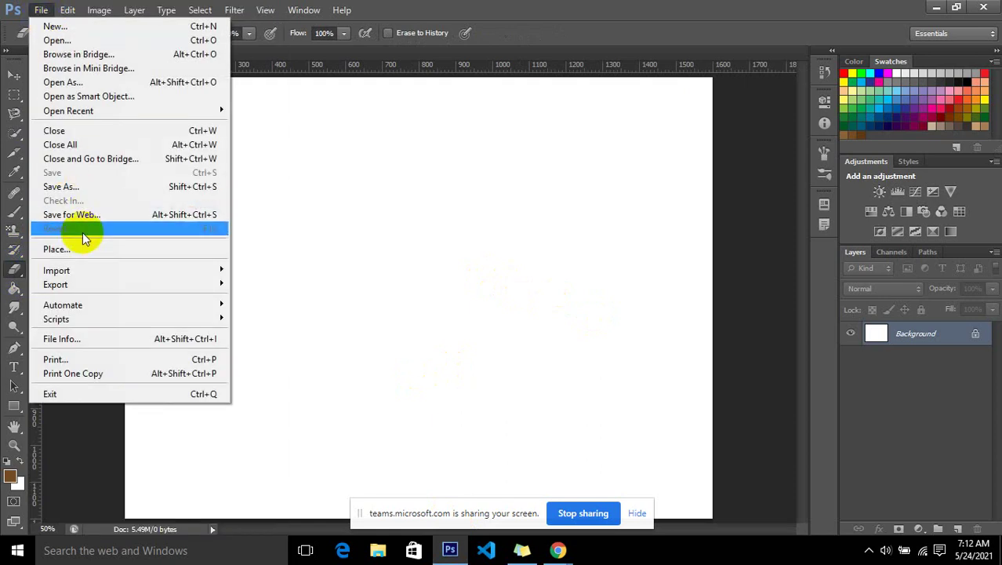
left_click(87, 248)
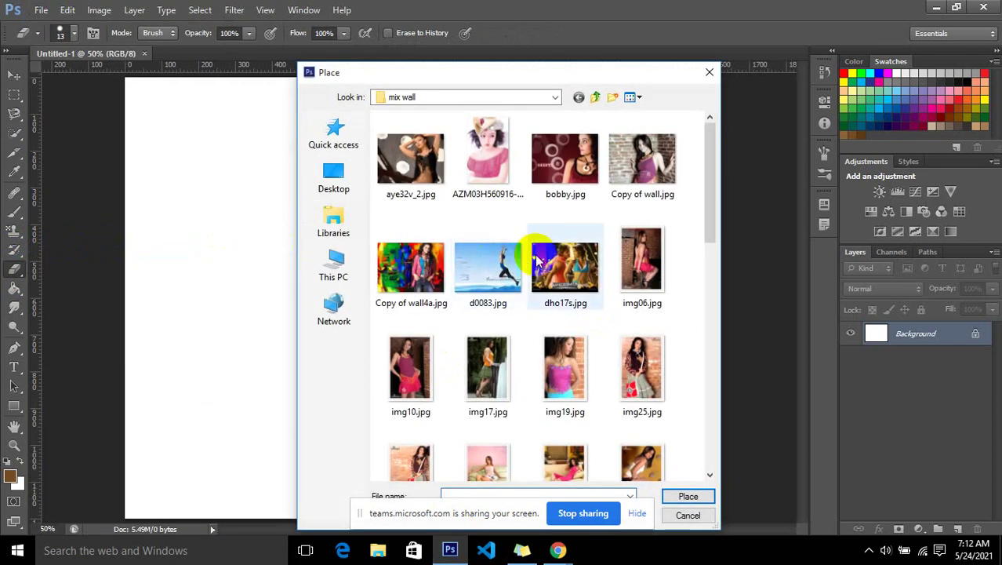
left_click(396, 375)
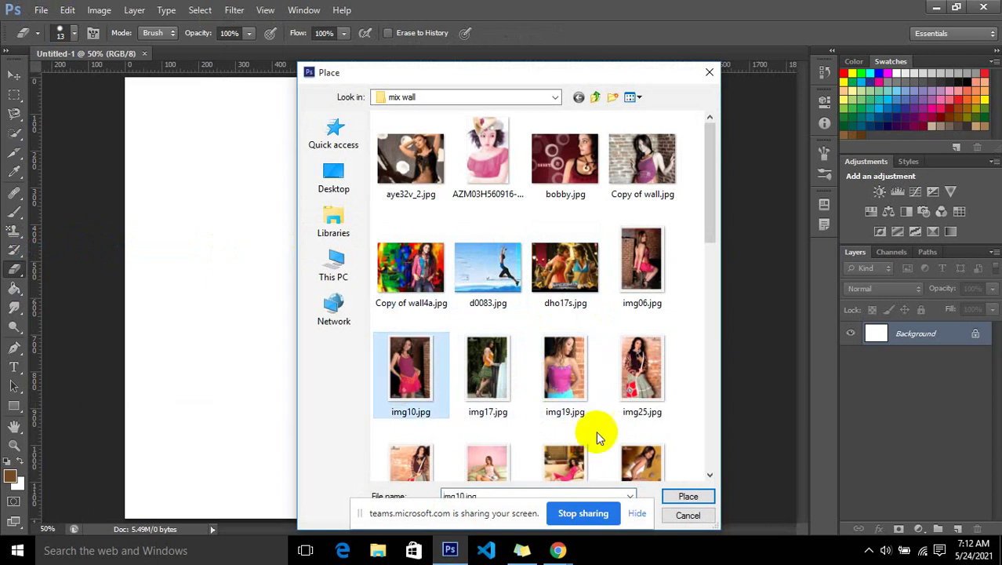
left_click(680, 494)
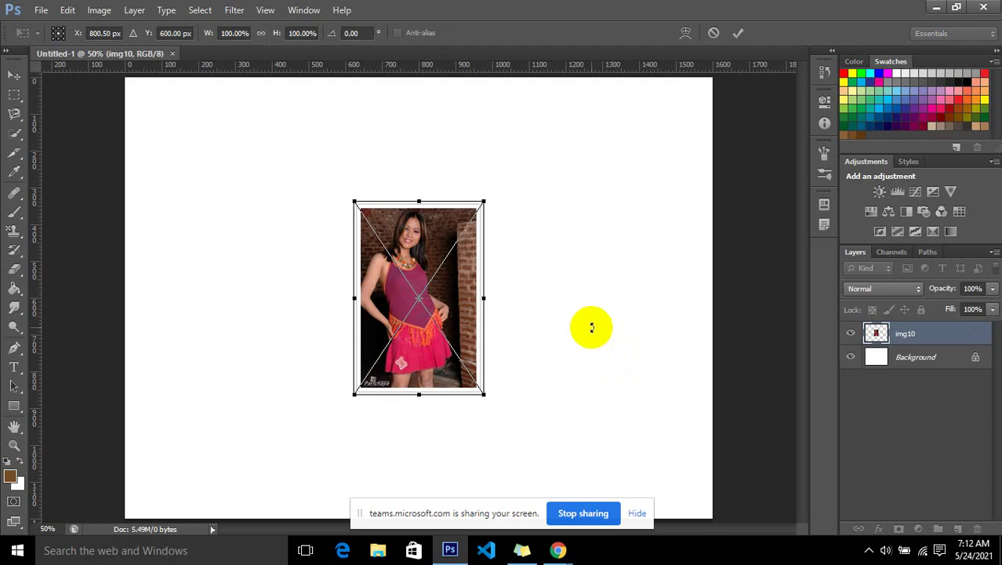
key("ctrl+plus")
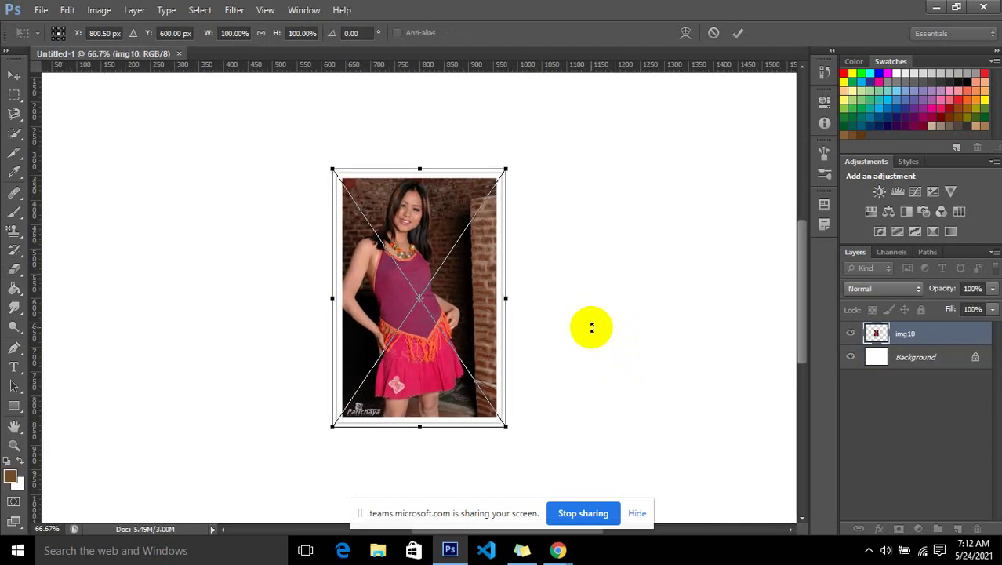
key("ctrl+plus")
key("Return")
key("e")
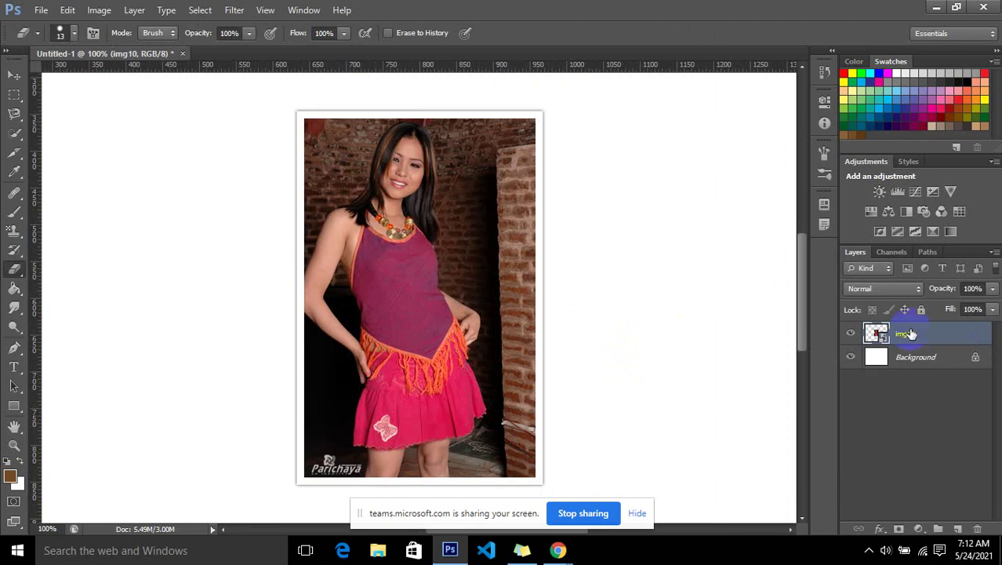
Rasterize the img10 layer and select the plain Eraser Tool
right_click(910, 334)
left_click(836, 176)
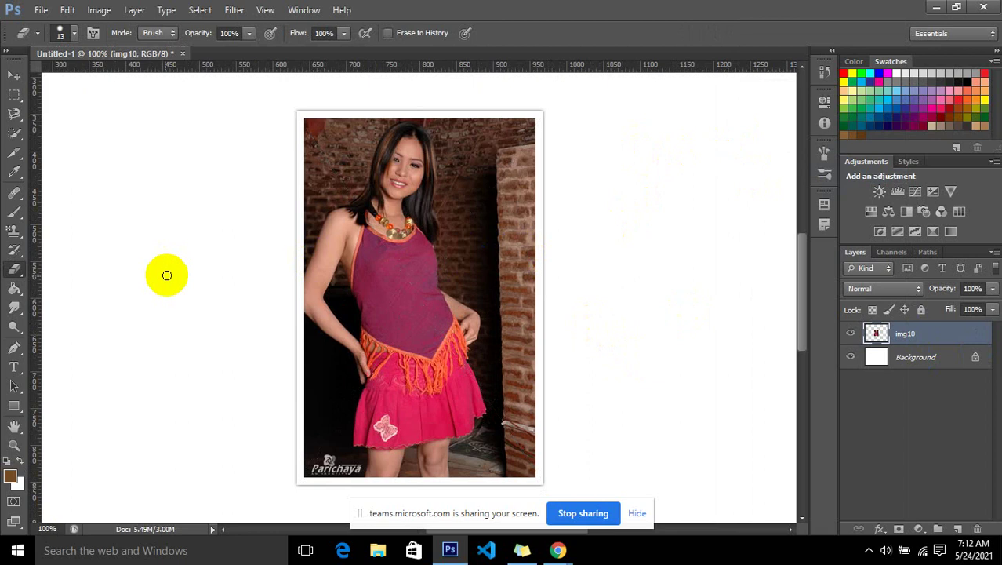
right_click(14, 275)
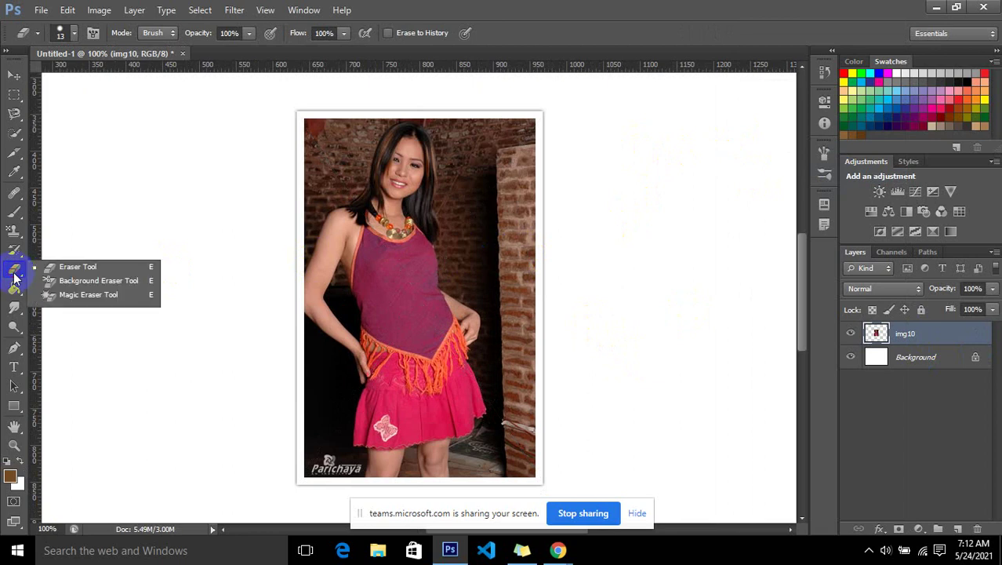
left_click(16, 134)
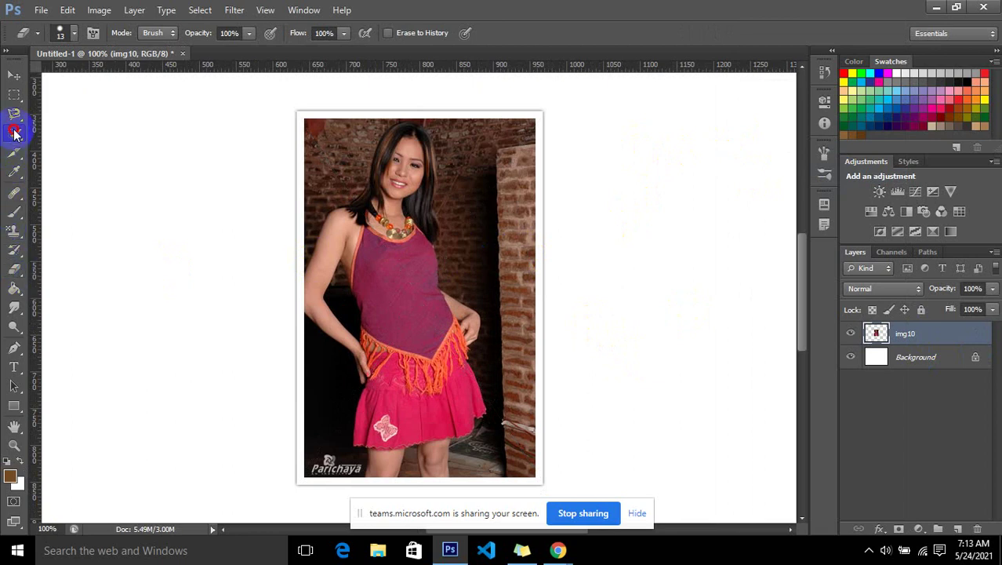
left_click(49, 146)
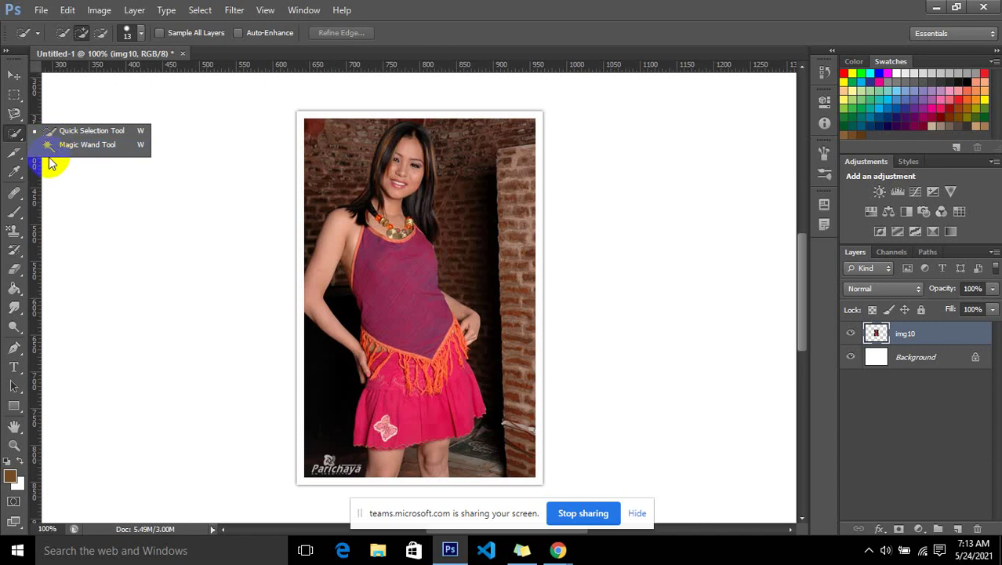
left_click(14, 291)
left_click(14, 269)
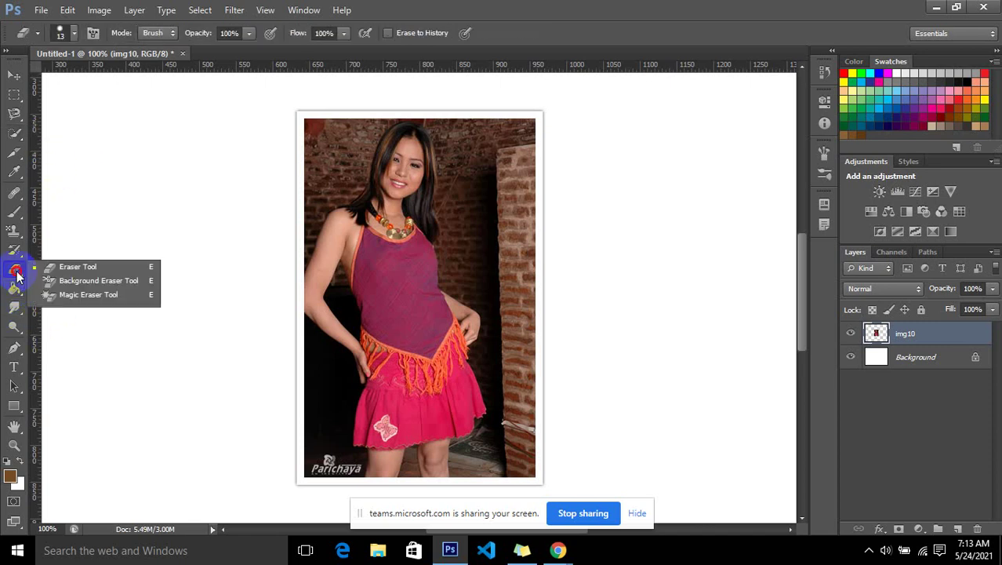
left_click(47, 271)
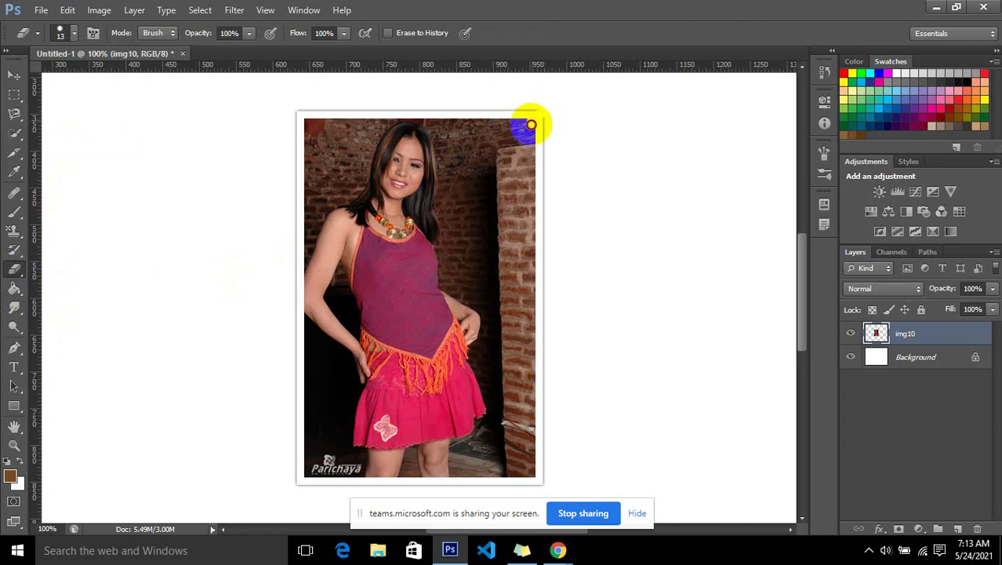
Erase a strip of brick wall down the photo's right edge with a size-45 eraser
left_click_drag(540, 115, 537, 122)
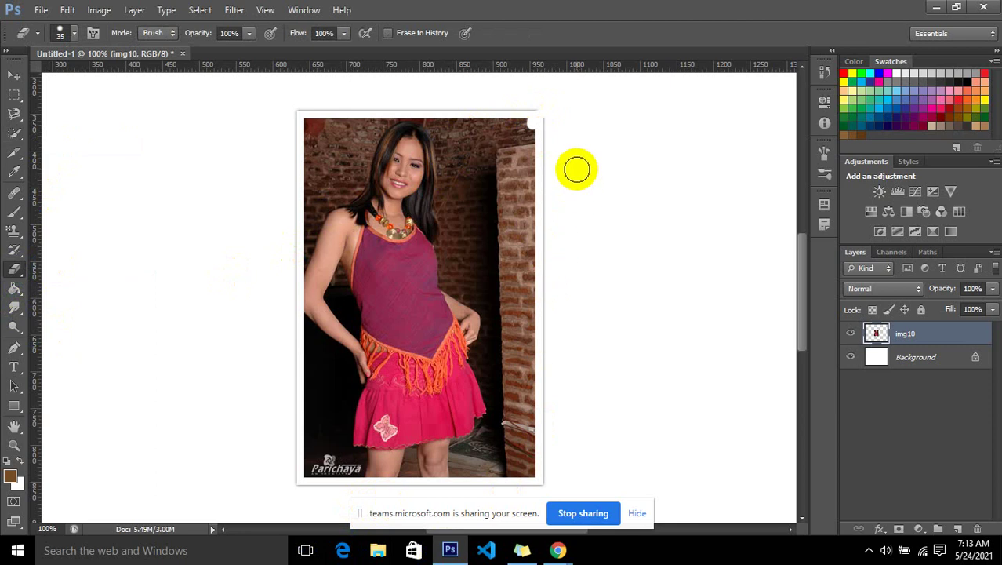
key("bracketright")
key("bracketright")
key("bracketright")
left_click_drag(561, 133, 533, 199)
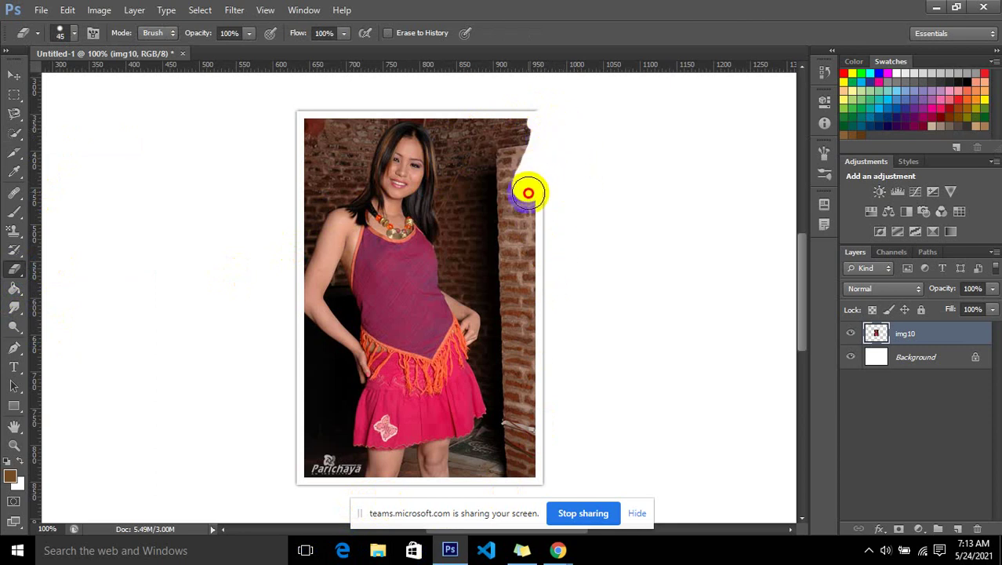
left_click_drag(533, 199, 553, 259)
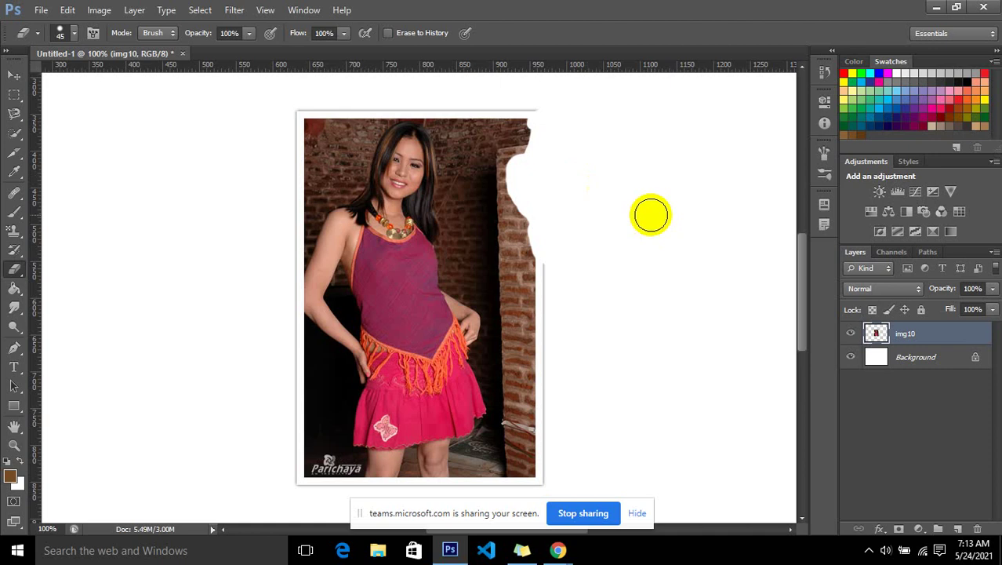
left_click(25, 272)
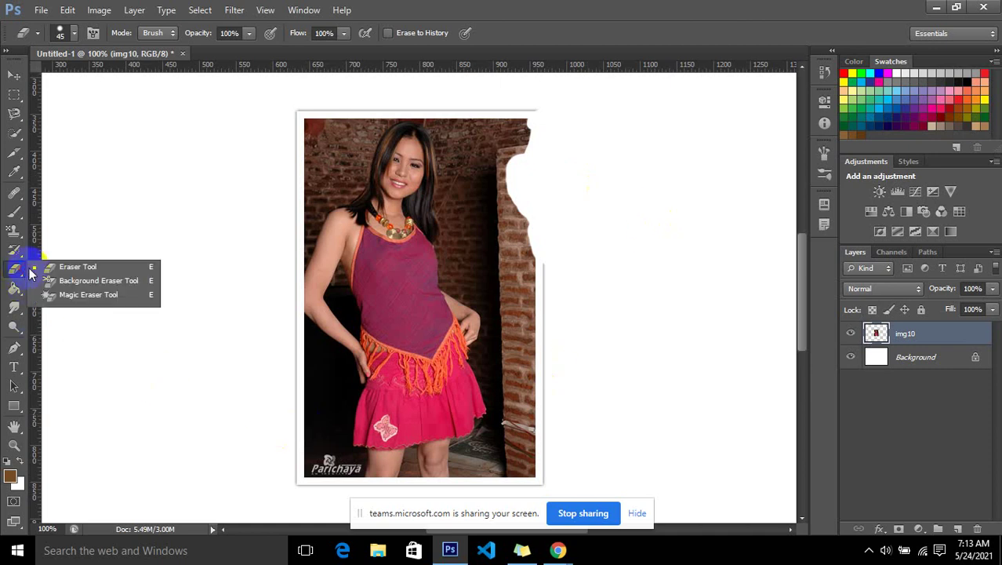
Use the Magic Eraser to wipe the pink skirt, the woman's left arm and her face to white
left_click(108, 295)
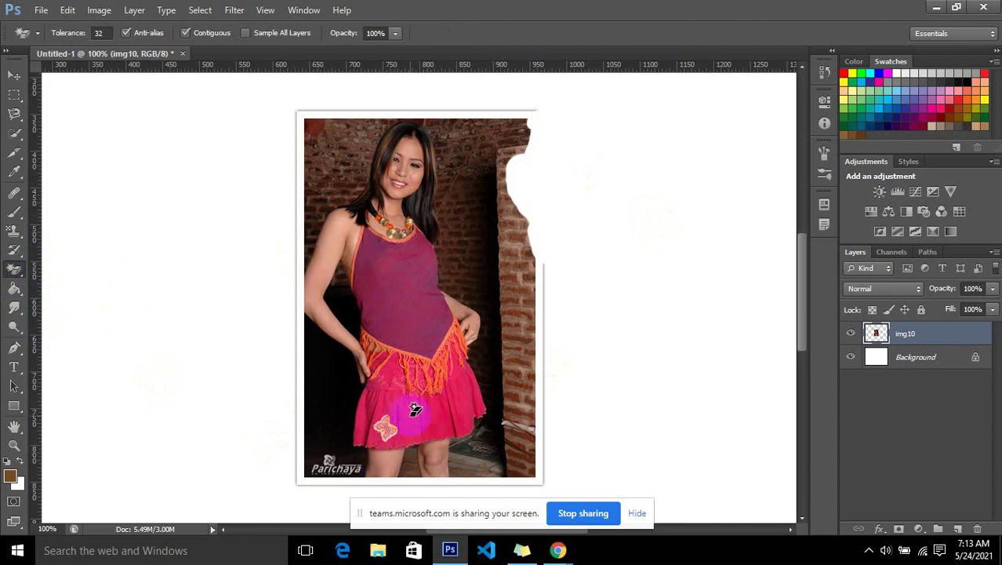
left_click(414, 410)
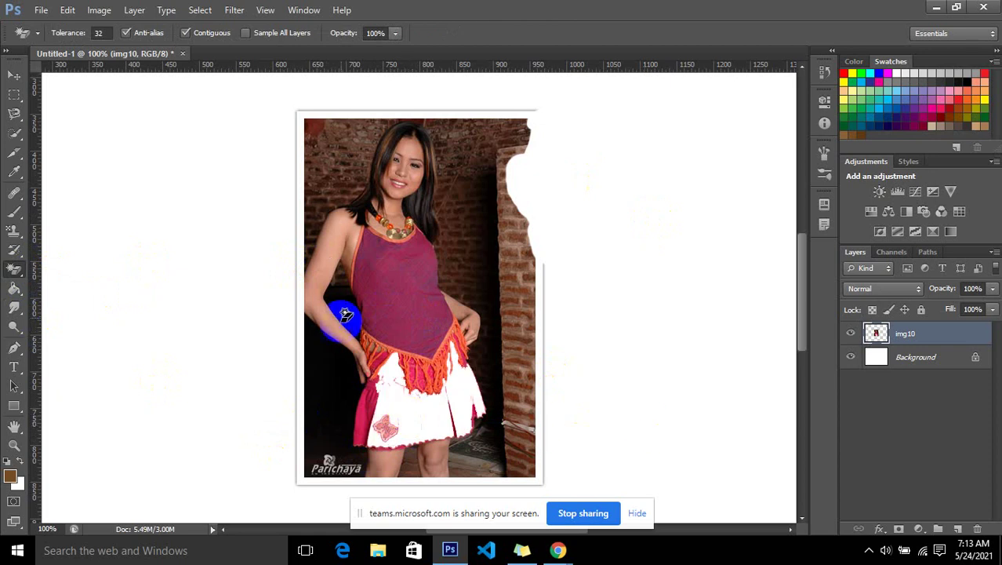
left_click(324, 274)
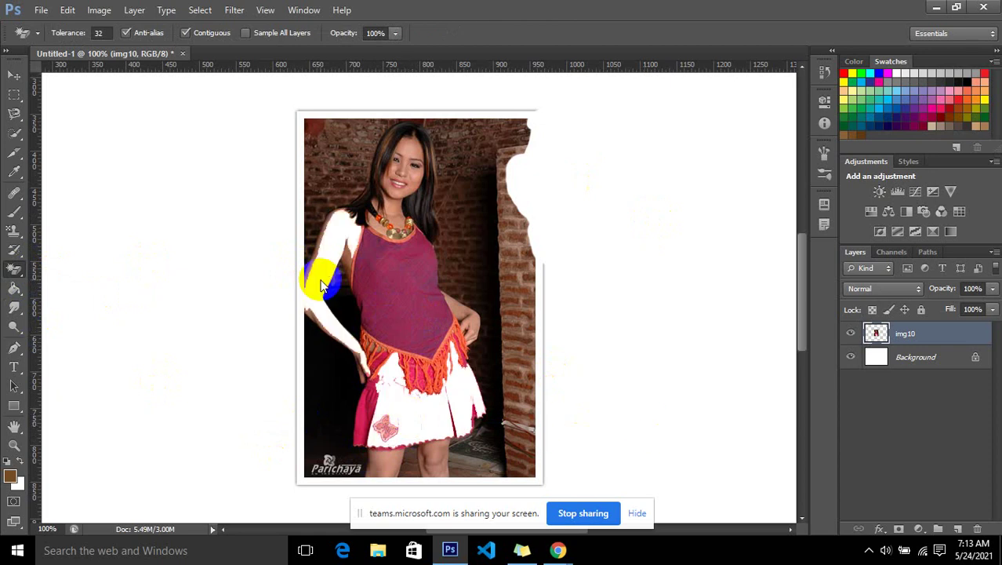
left_click(407, 167)
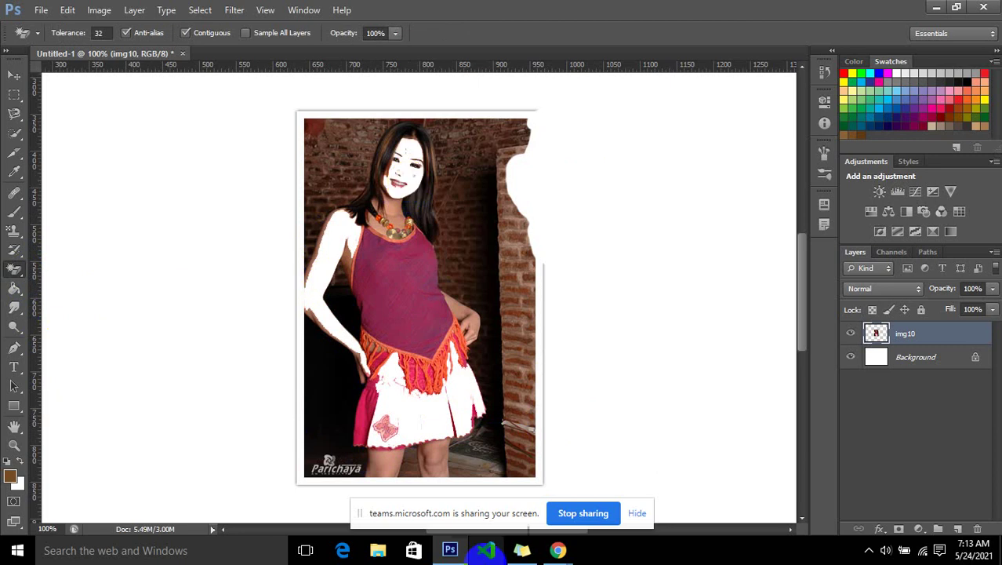
left_click(433, 402)
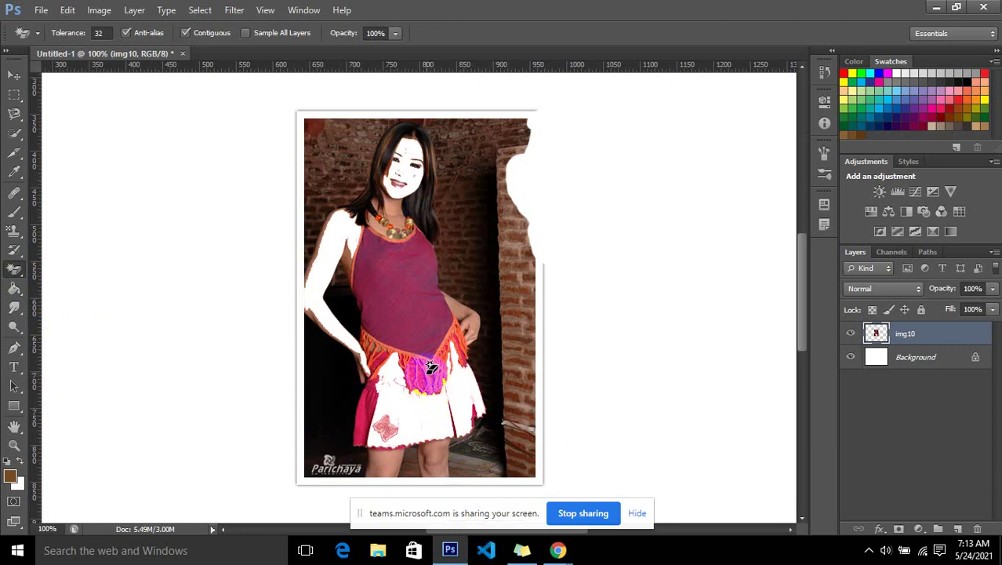
right_click(22, 271)
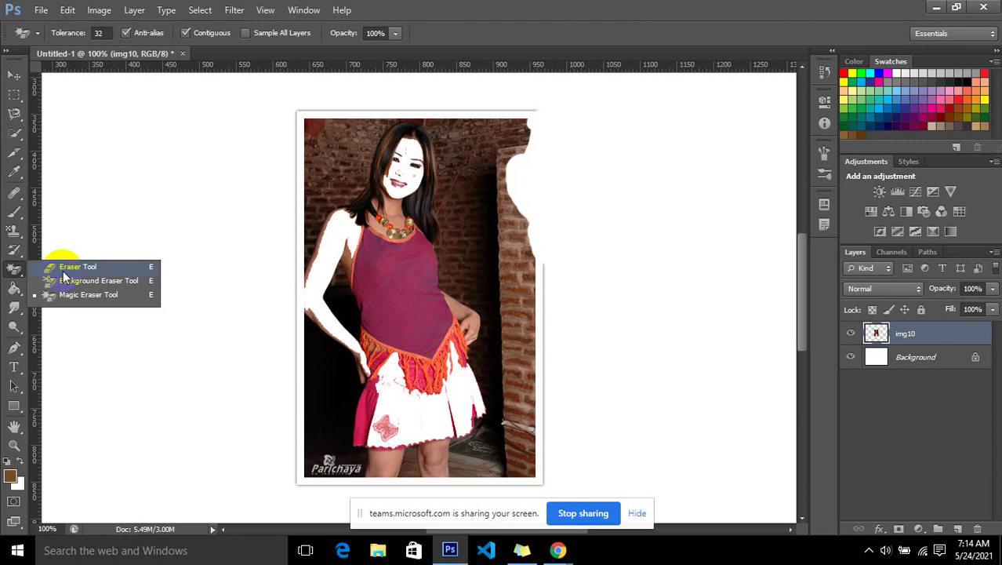
left_click(12, 274)
right_click(12, 273)
left_click(10, 275)
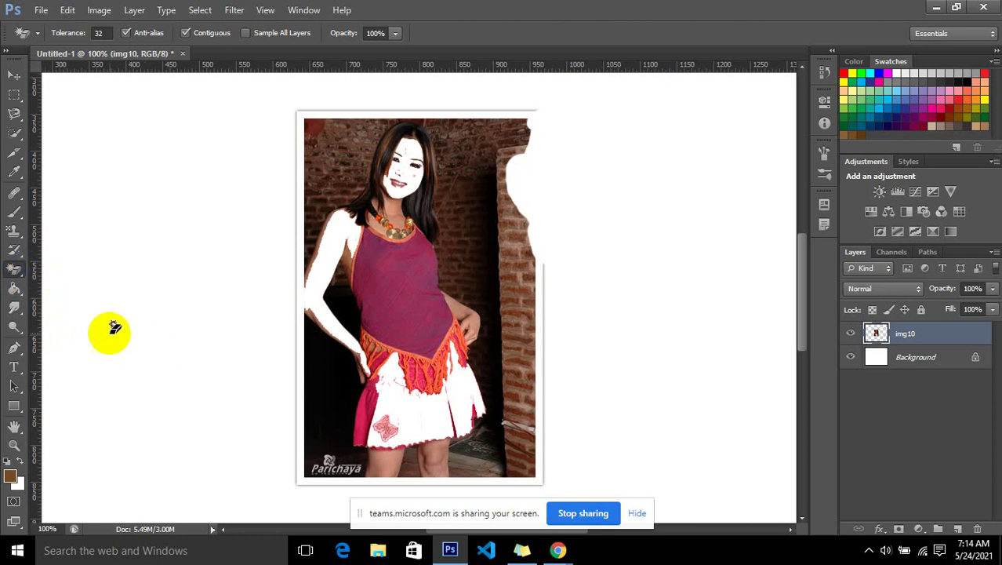
right_click(11, 274)
left_click(11, 274)
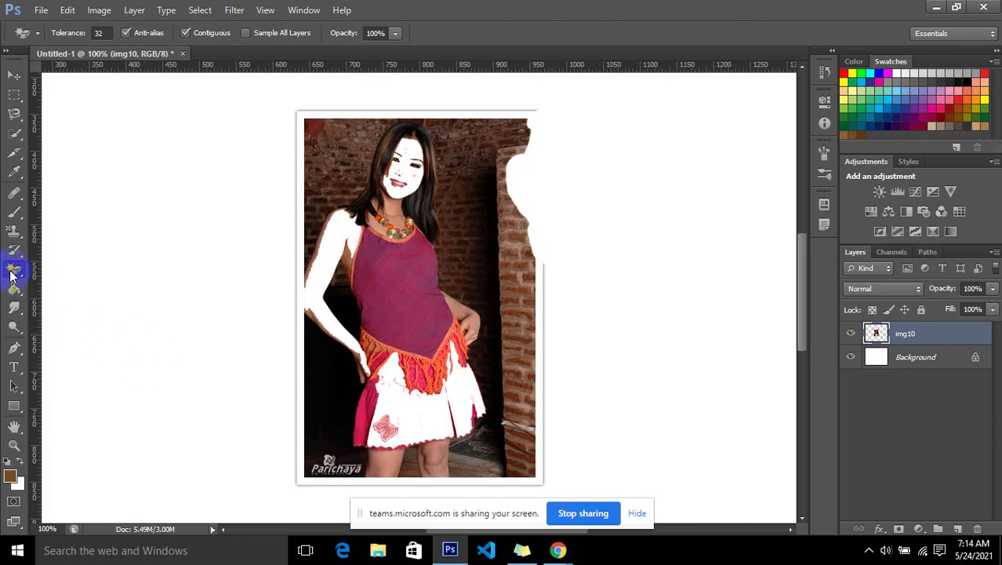
right_click(16, 274)
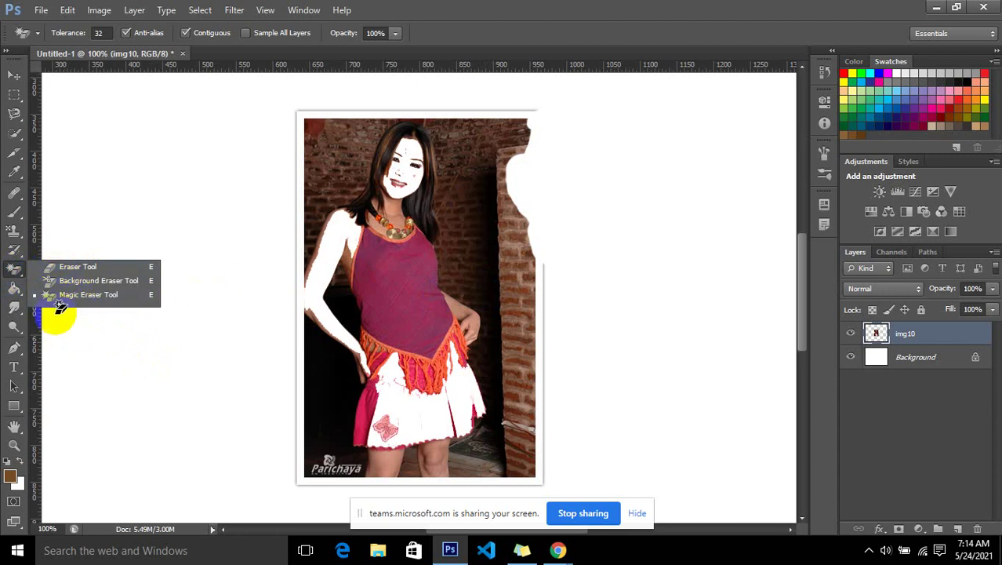
left_click(12, 295)
right_click(12, 296)
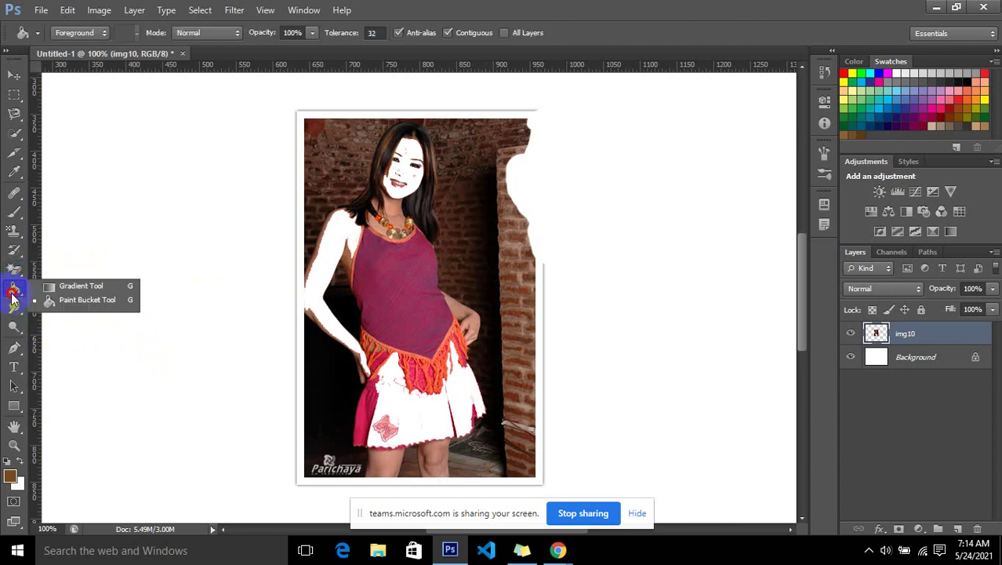
left_click(64, 300)
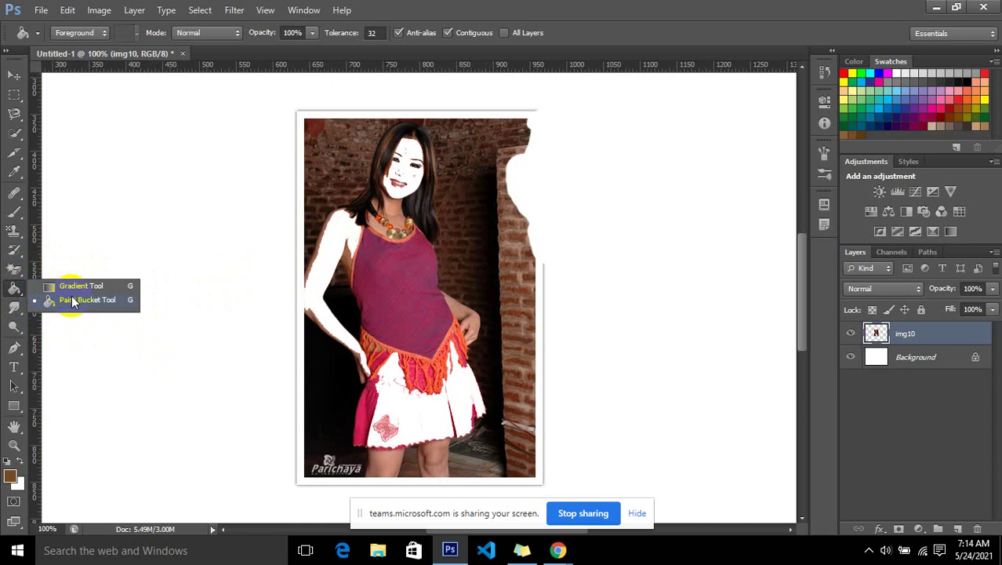
left_click(14, 96)
right_click(13, 98)
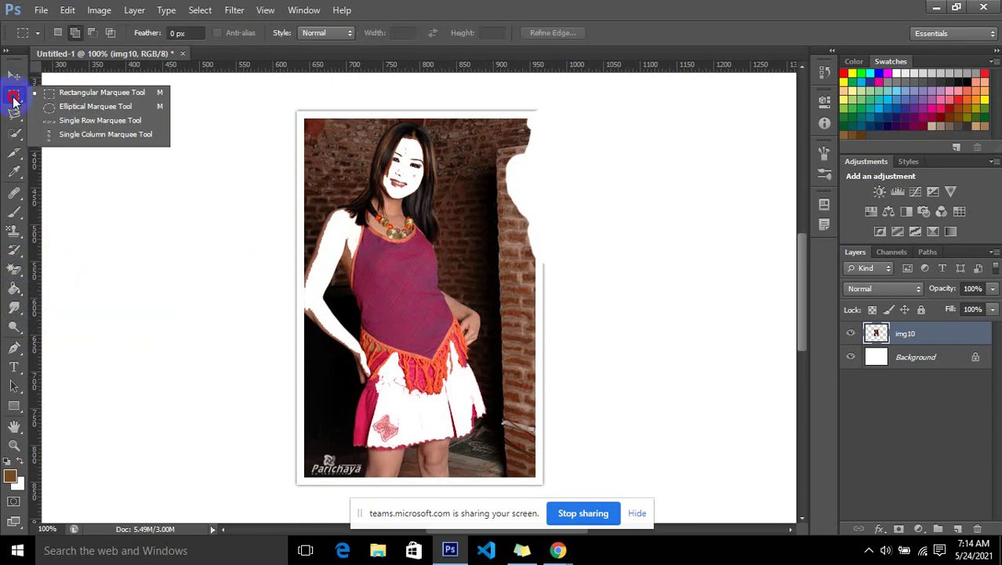
Select a rectangle in the blank area left of the photo and pick the Paint Bucket Tool
left_click(63, 92)
left_click_drag(78, 154, 187, 276)
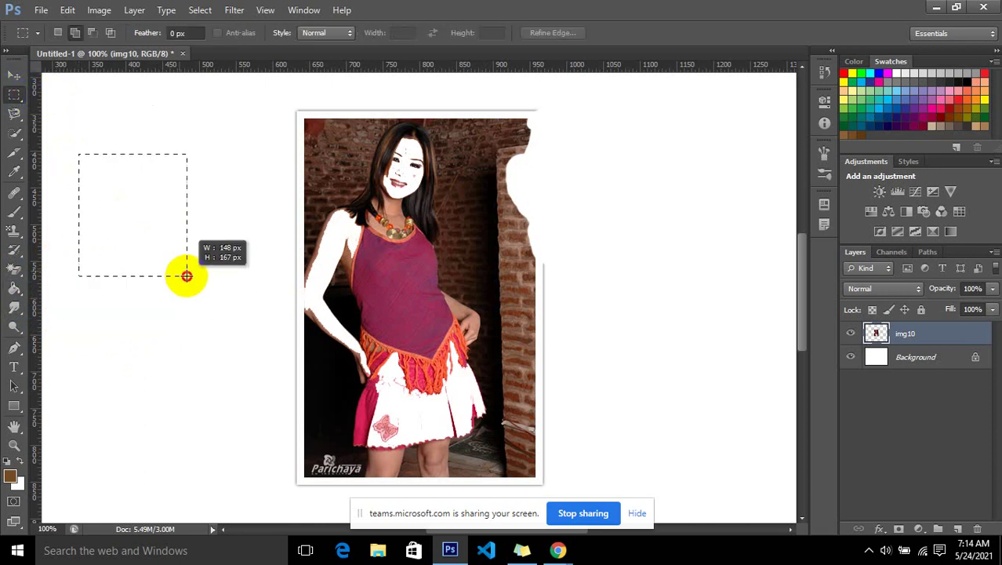
left_click(14, 288)
right_click(14, 288)
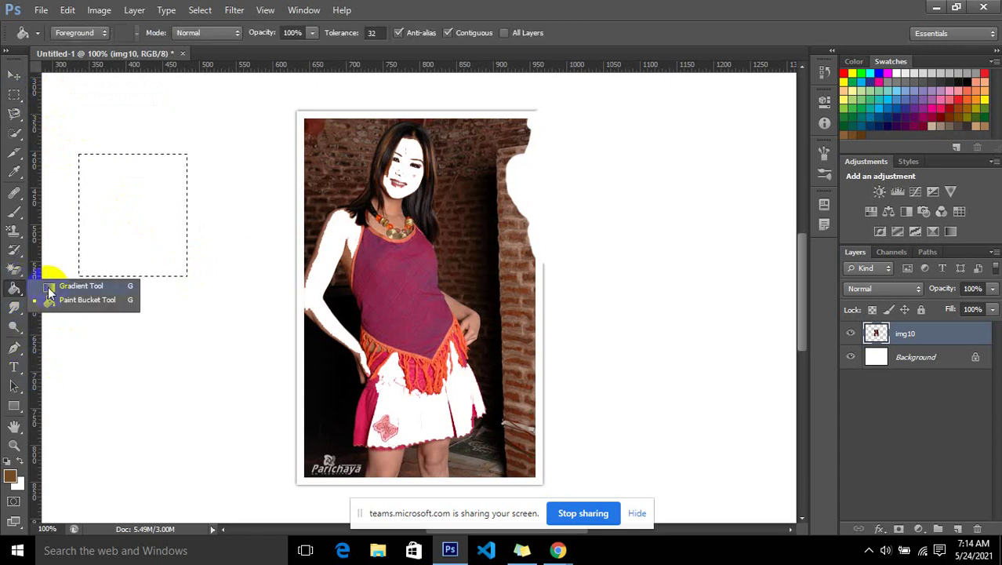
left_click(78, 300)
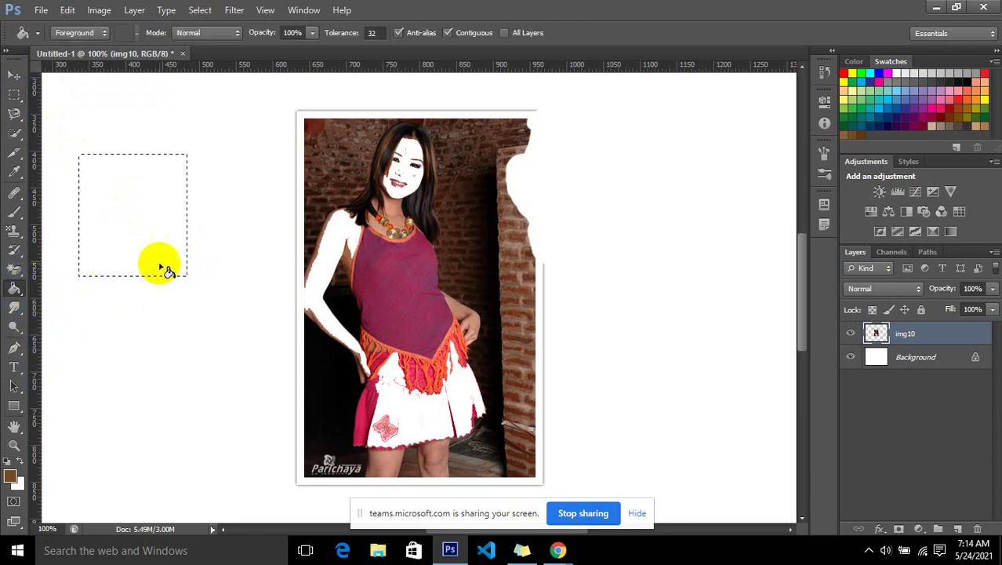
Fill the rectangle with orange #ed8f32 and deselect it
left_click(12, 480)
left_click(727, 136)
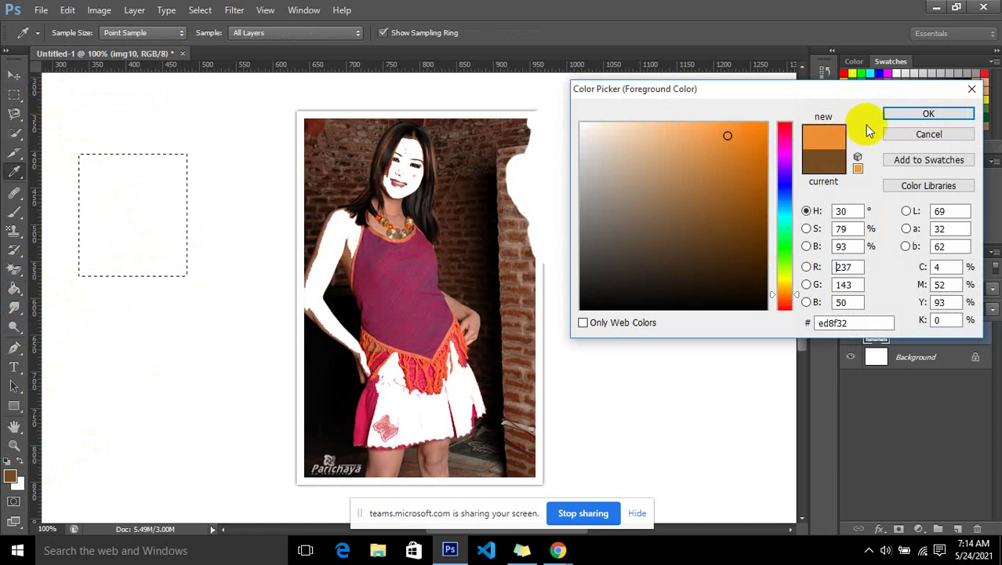
left_click(898, 113)
left_click(155, 198)
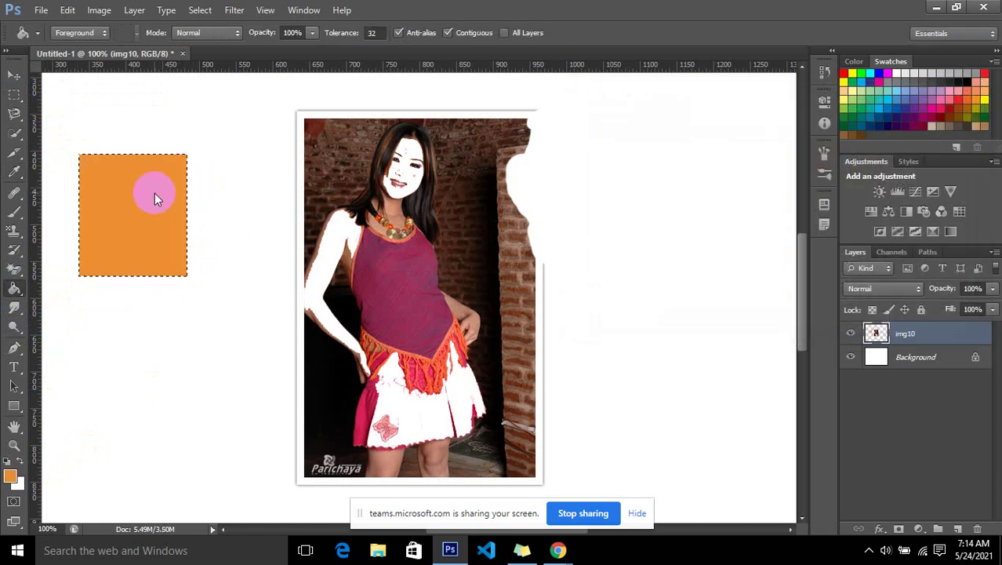
key("ctrl+d")
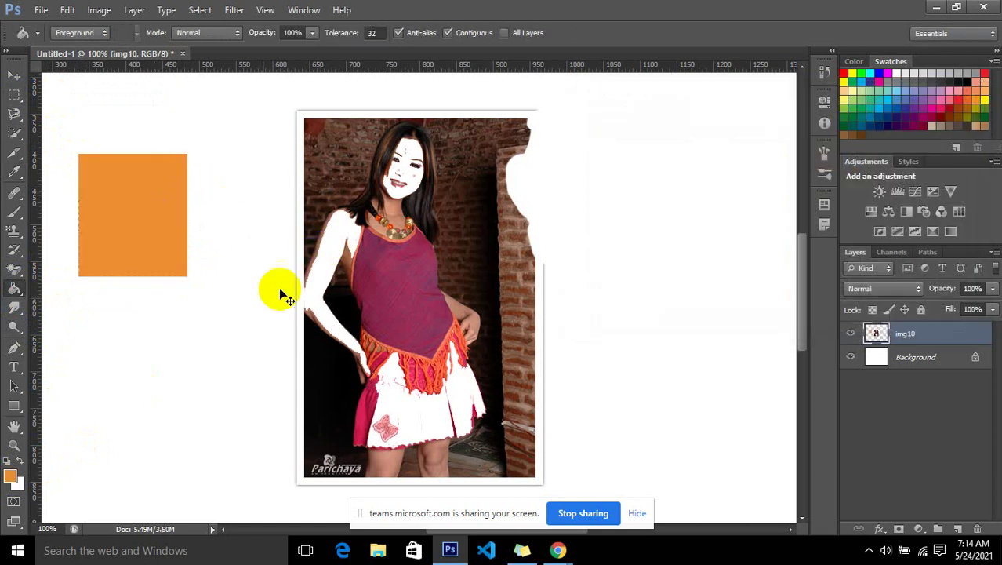
right_click(19, 292)
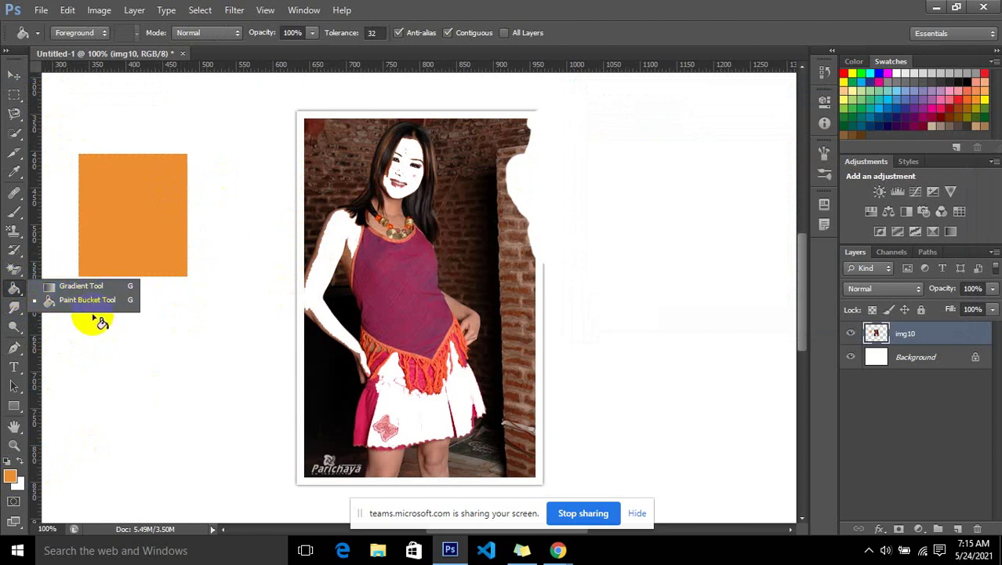
Create a new 1600×1200 px, 72 ppi document with a white background
left_click(41, 10)
left_click(47, 24)
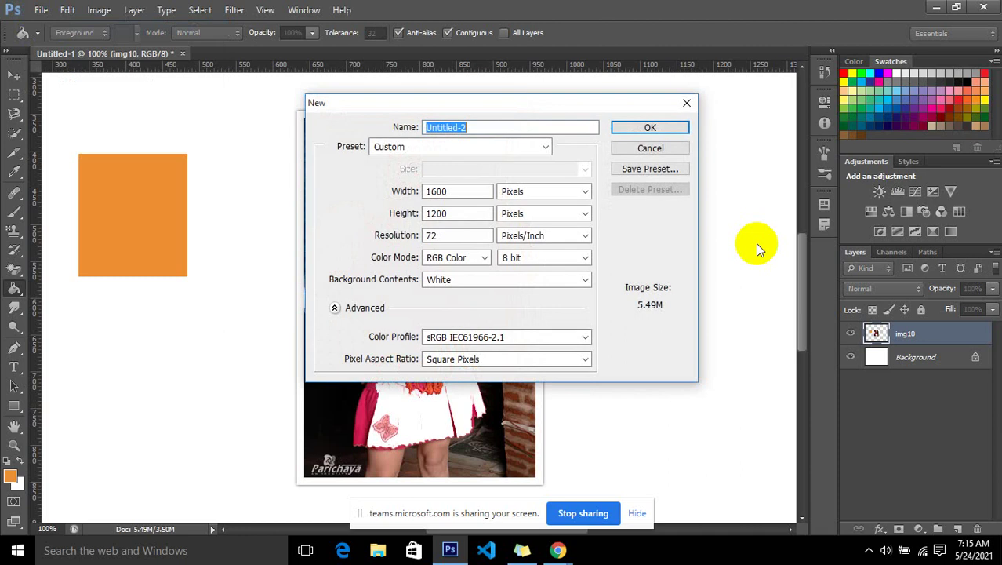
left_click(677, 127)
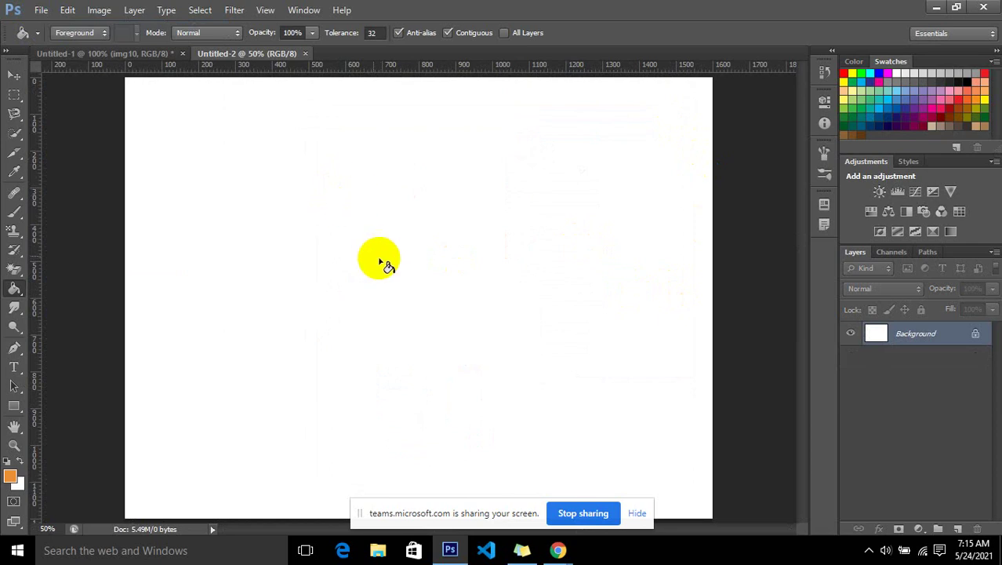
Add an empty Layer 1 and select a rectangle in the page's upper middle
key("ctrl+shift+n")
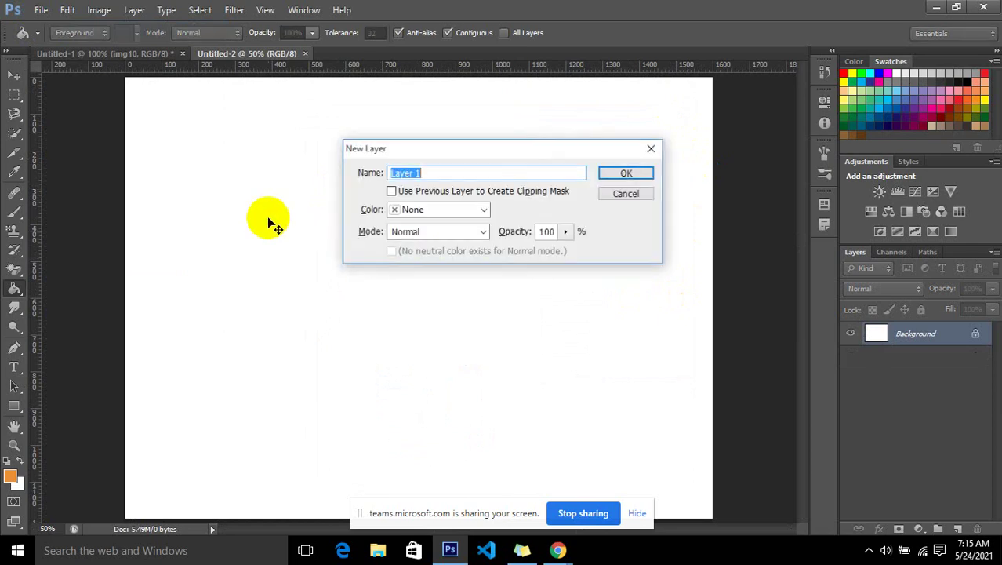
key("Return")
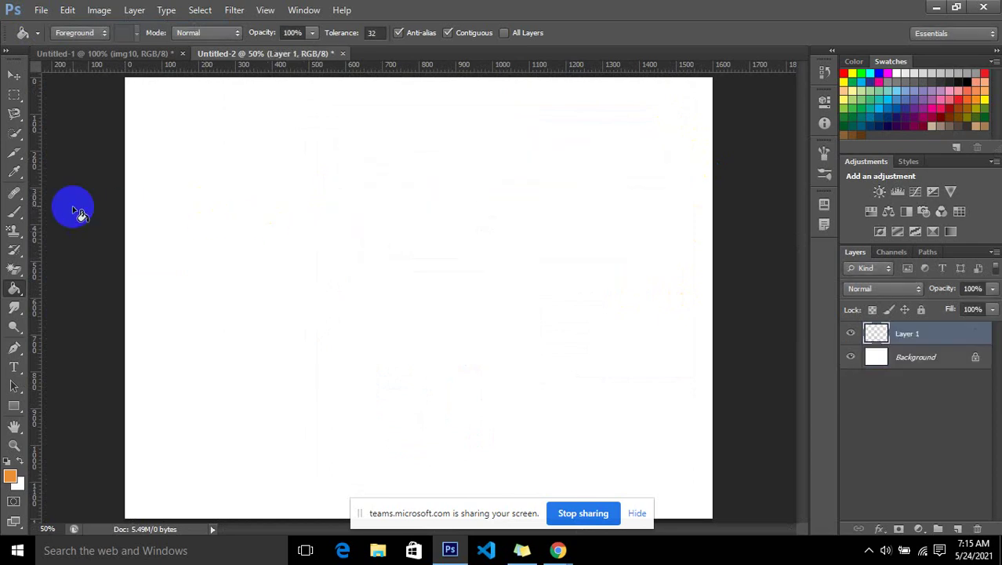
left_click(14, 95)
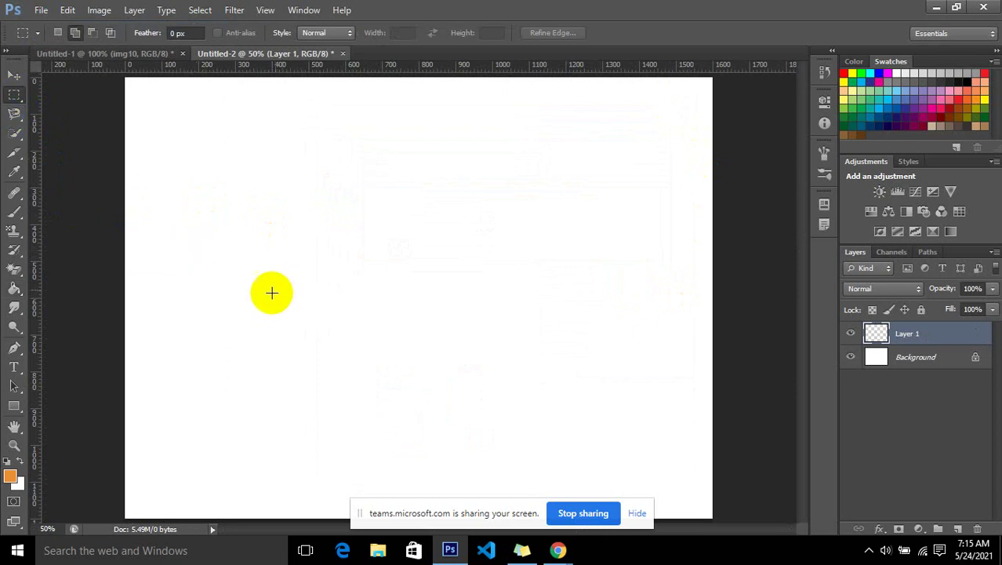
left_click_drag(314, 173, 454, 262)
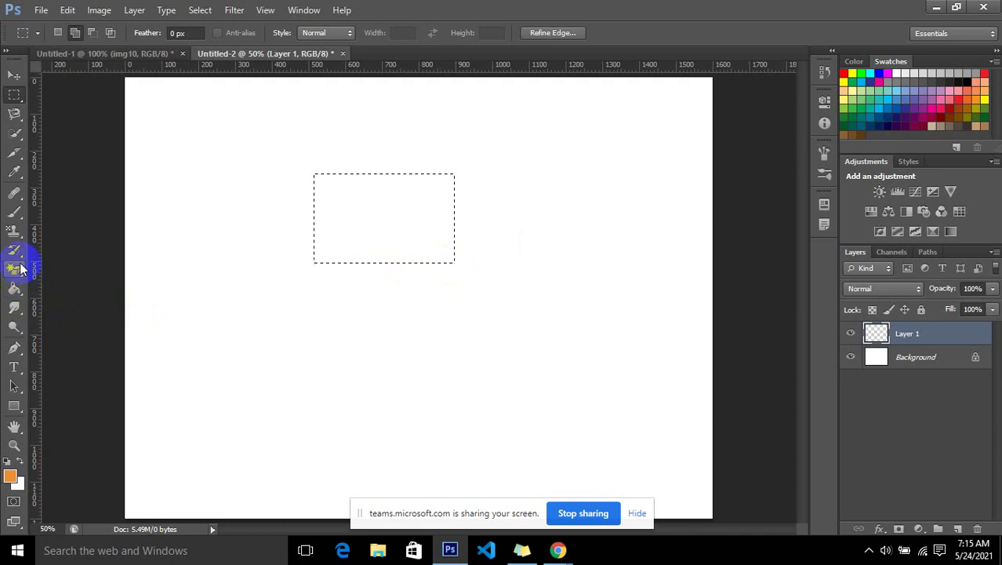
Choose the Gradient Tool in Linear mode and bring up the Gradient Editor
left_click(20, 290)
left_click(52, 287)
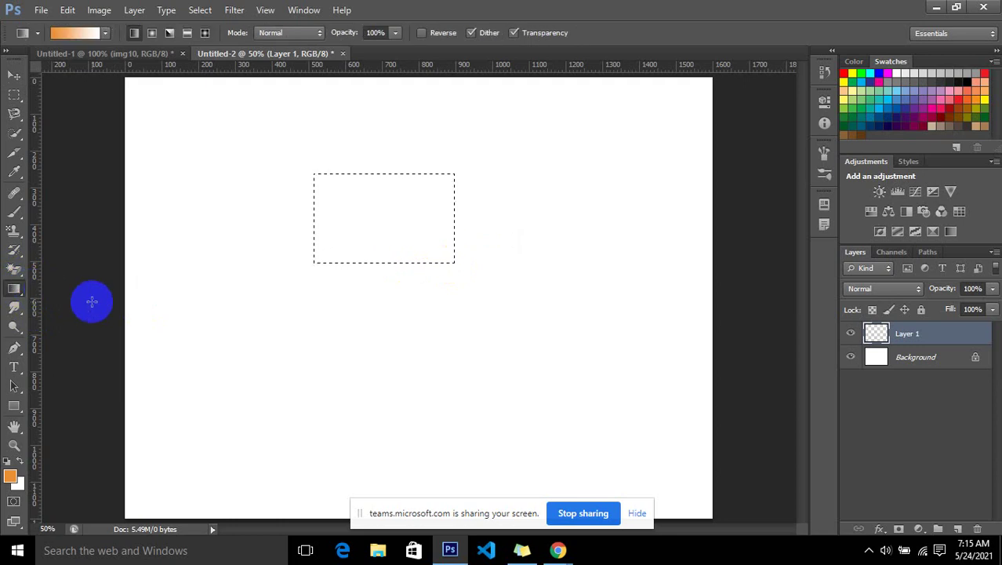
left_click(134, 32)
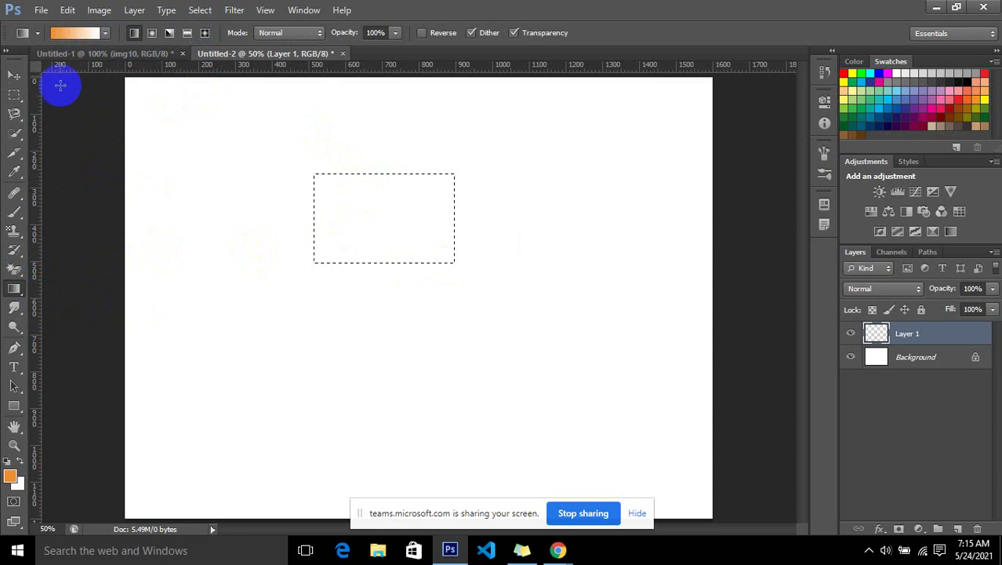
left_click(71, 35)
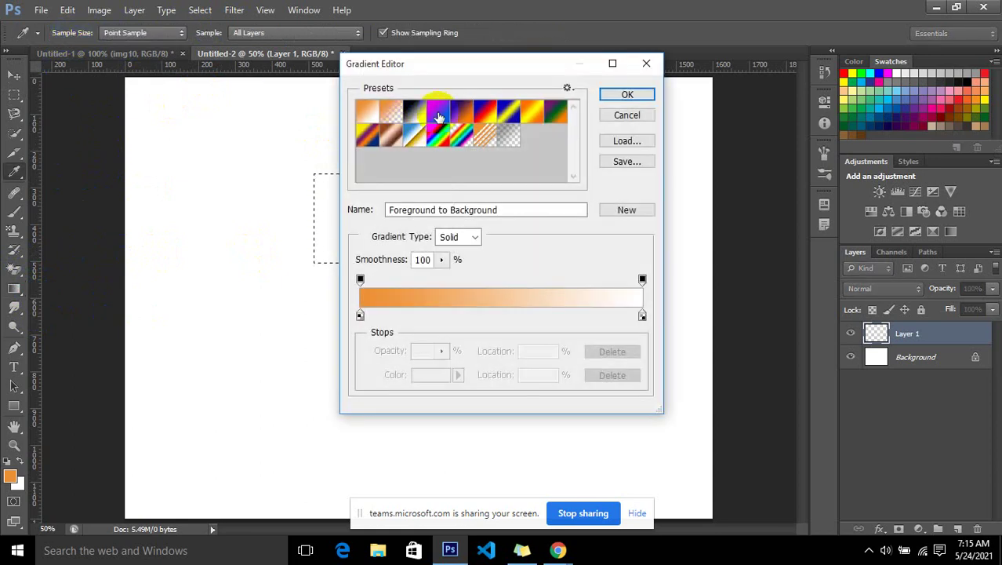
Keep the Foreground to Background preset and fill the selection with linear orange-to-white gradients
left_click(634, 95)
left_click_drag(408, 199, 412, 239)
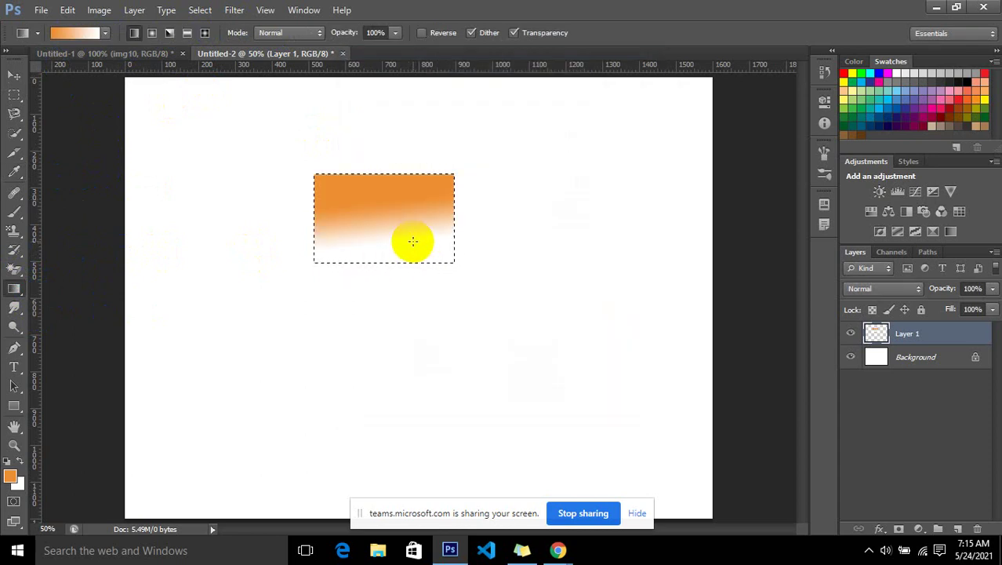
left_click_drag(388, 178, 379, 243)
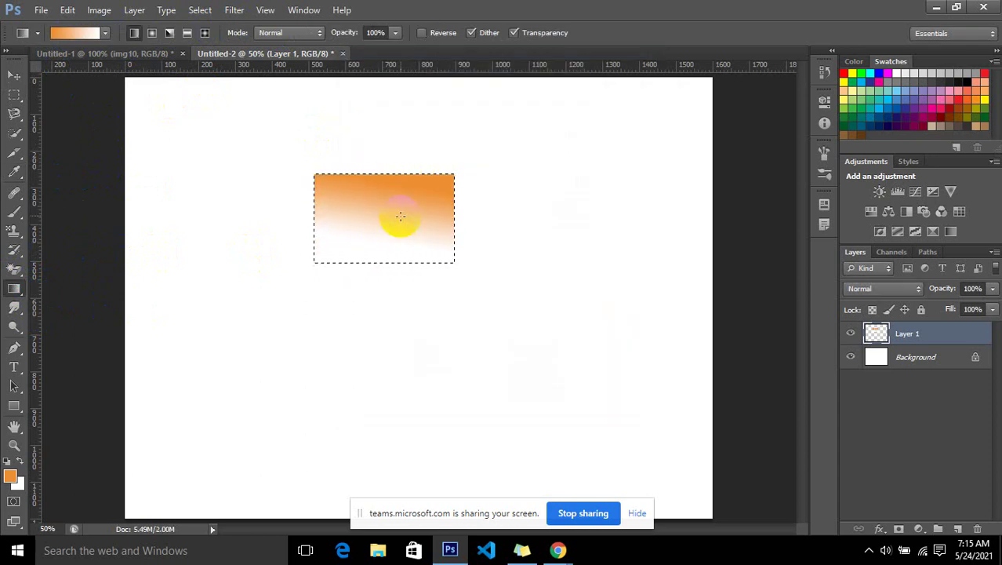
left_click_drag(434, 186, 348, 245)
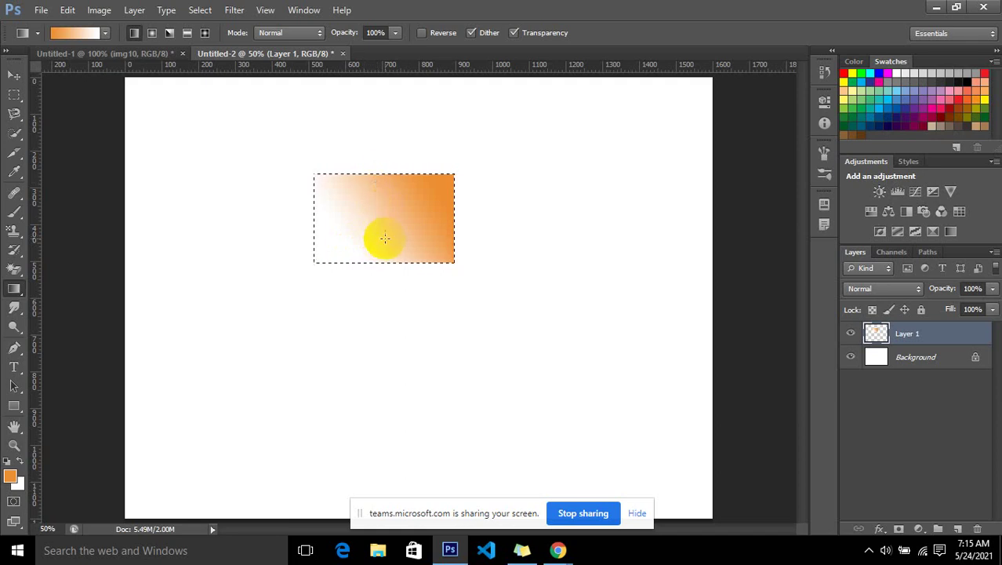
left_click_drag(383, 177, 381, 218)
left_click_drag(386, 178, 393, 263)
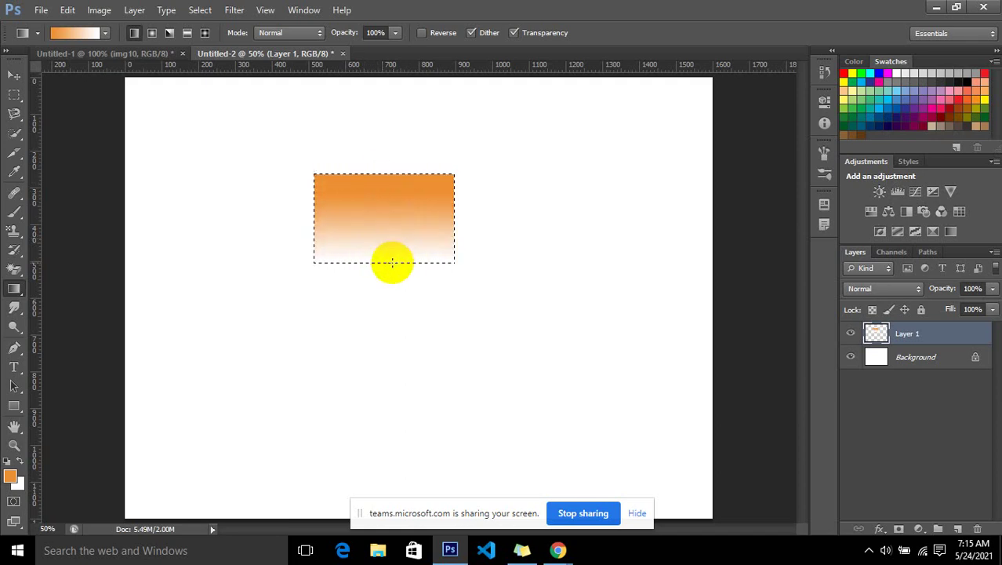
Try radial, angle and diamond gradients in the selection, ending with a small orange diamond
left_click(154, 33)
left_click_drag(384, 240, 380, 235)
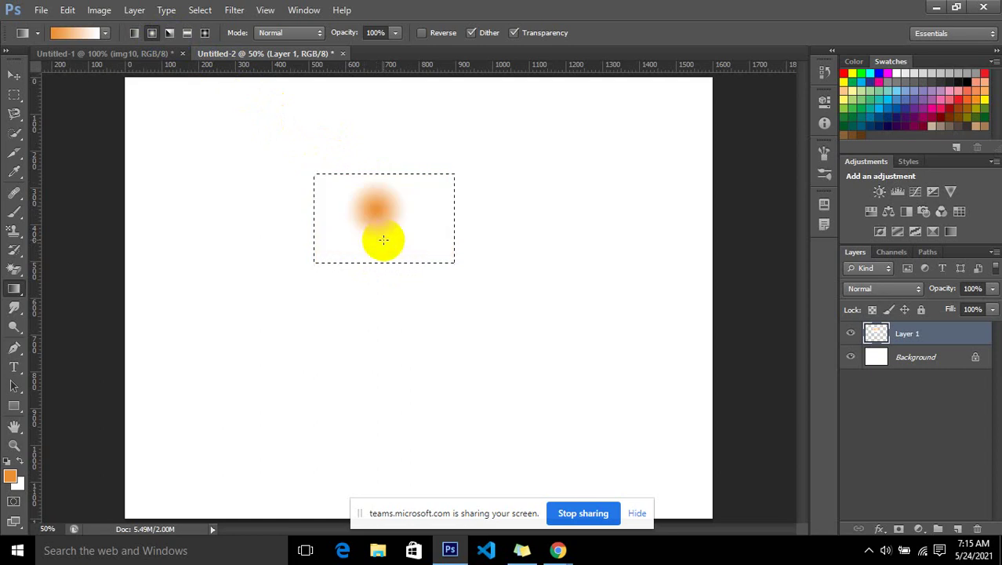
mouse_move(383, 197)
left_mouse_down()
mouse_move(400, 245)
mouse_move(390, 259)
left_mouse_up()
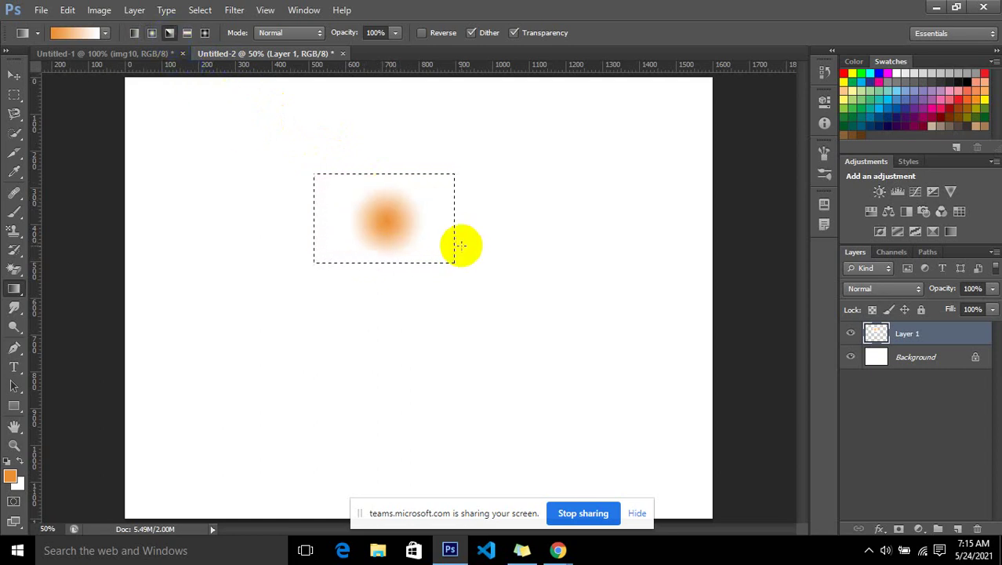
left_click_drag(398, 214, 424, 231)
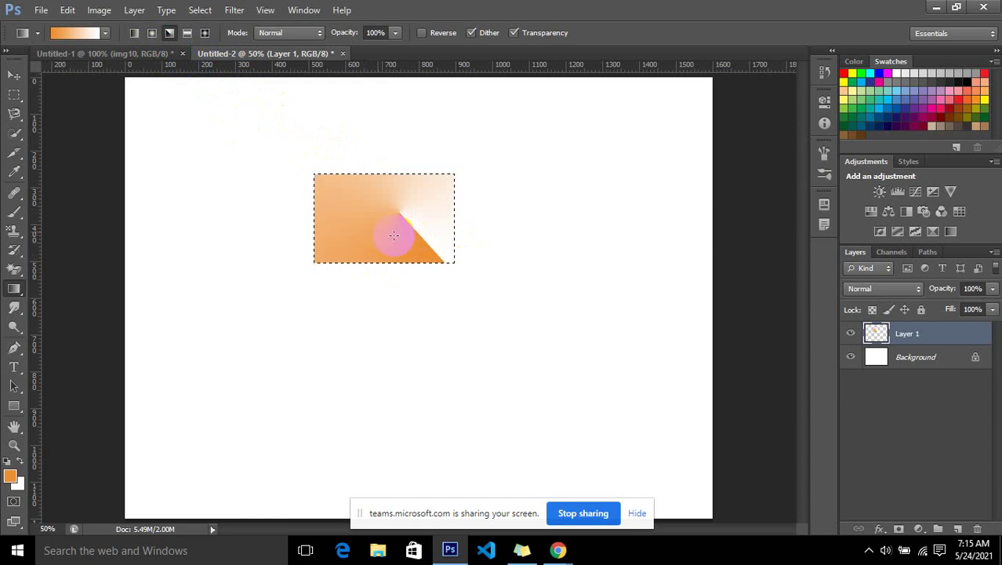
left_click_drag(368, 218, 417, 240)
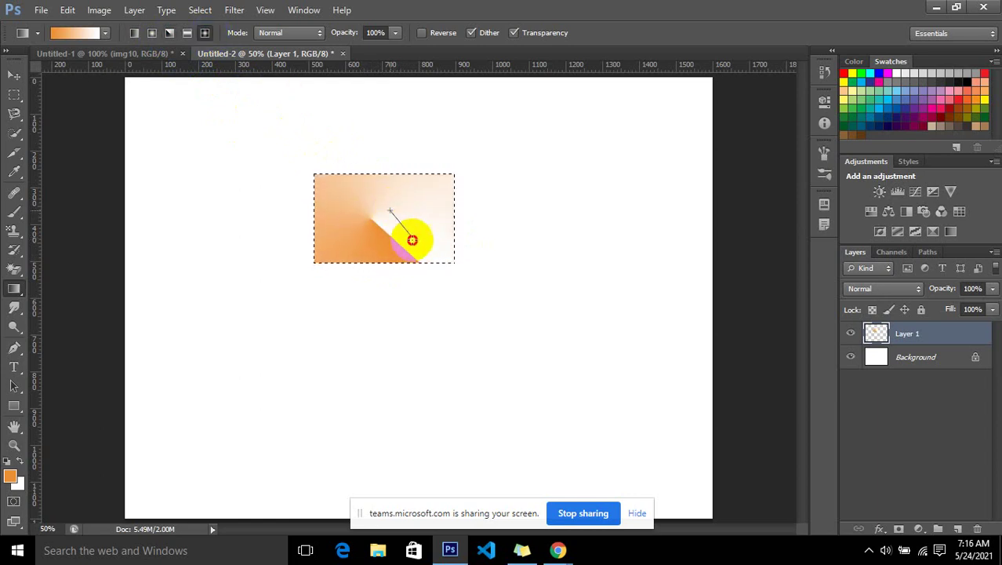
mouse_move(349, 213)
left_mouse_down()
mouse_move(402, 219)
mouse_move(425, 251)
left_mouse_up()
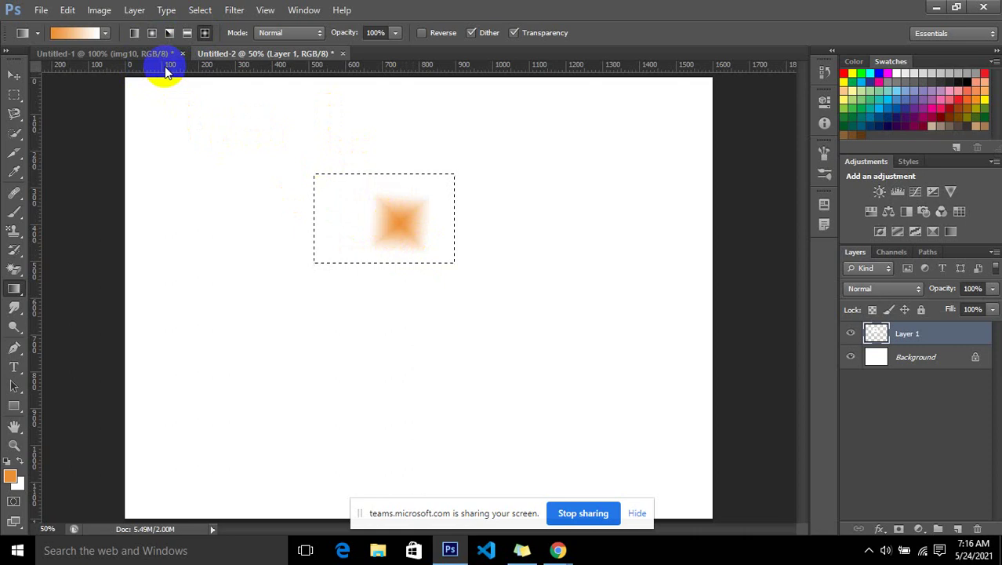
left_click(98, 35)
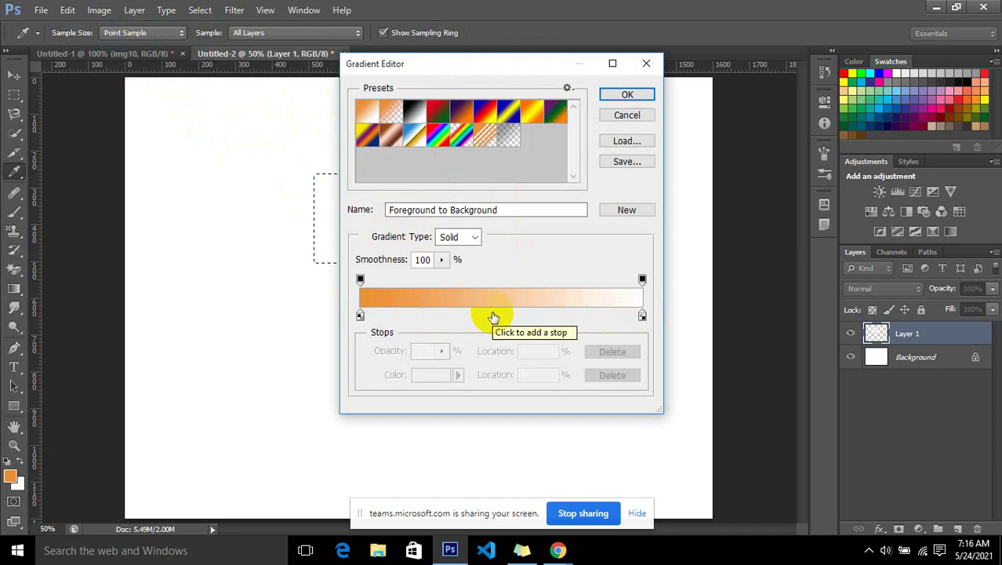
Add a green gradient stop at 47% and make the right-end stop black
left_click(493, 315)
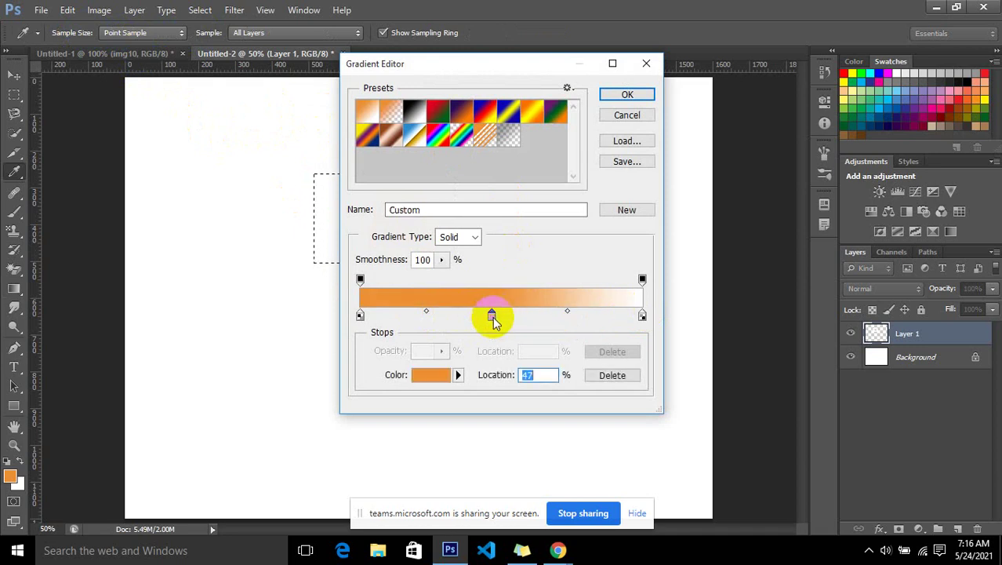
double_click(492, 316)
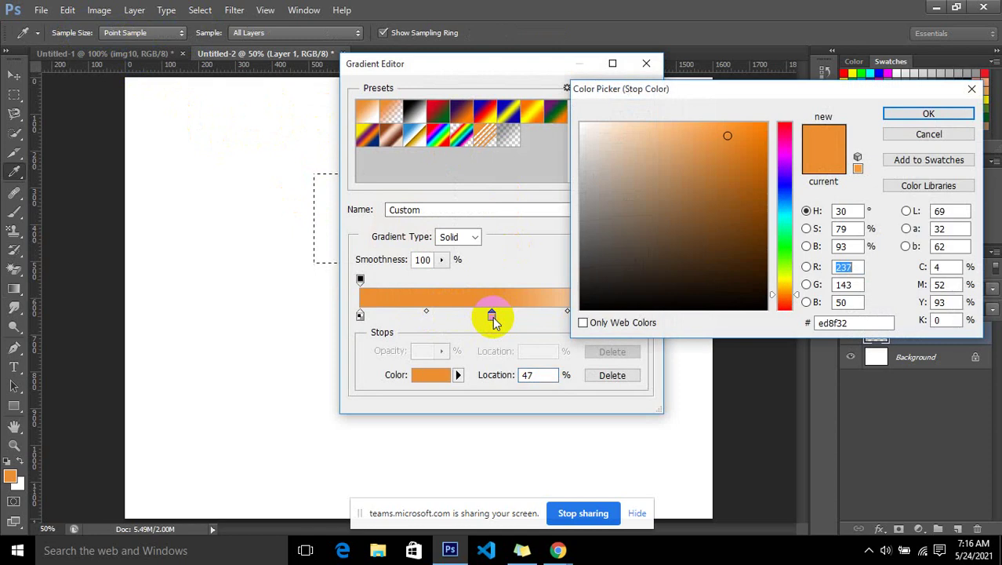
left_click(784, 242)
left_click(743, 174)
left_click(929, 114)
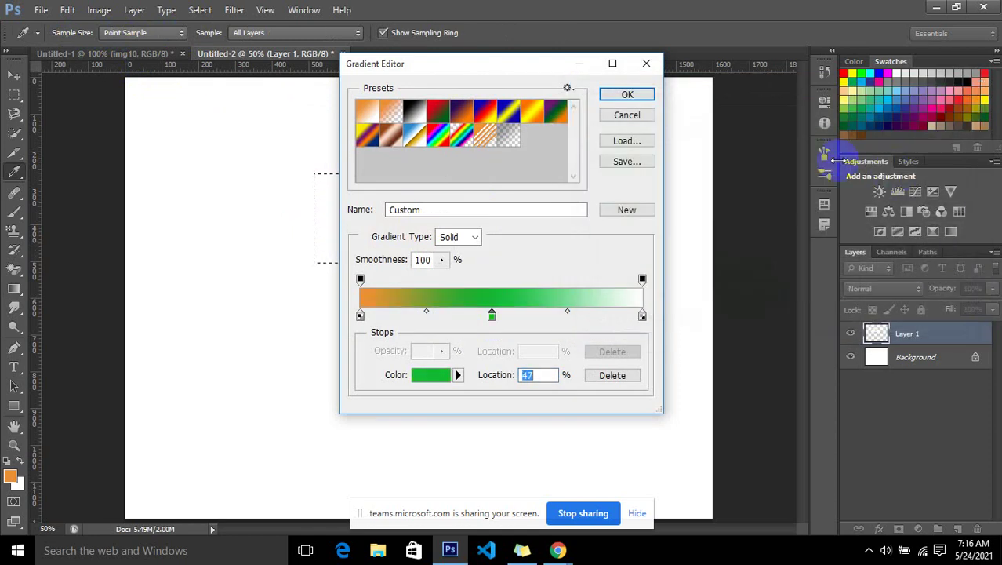
double_click(643, 316)
left_click_drag(698, 293, 611, 291)
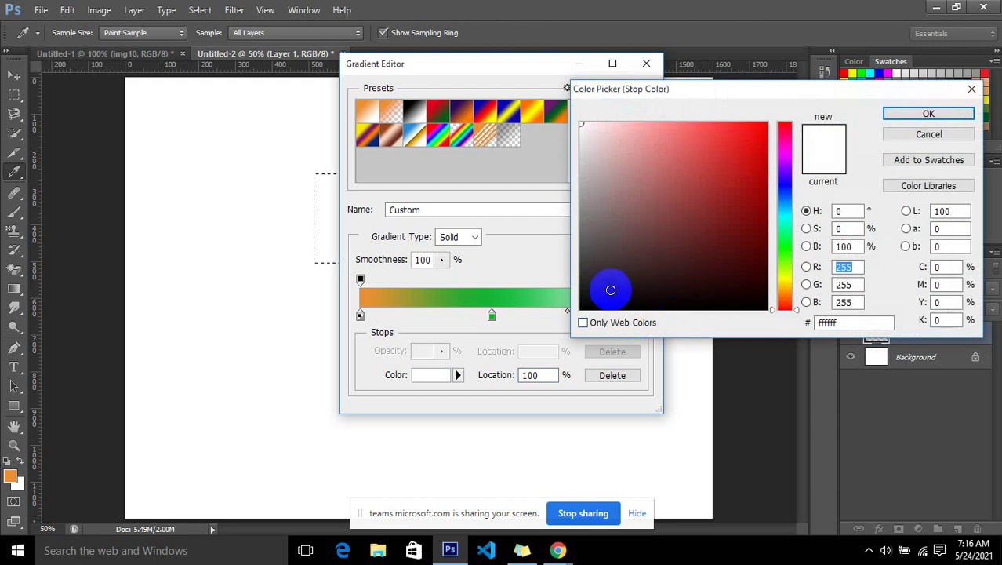
left_click(902, 115)
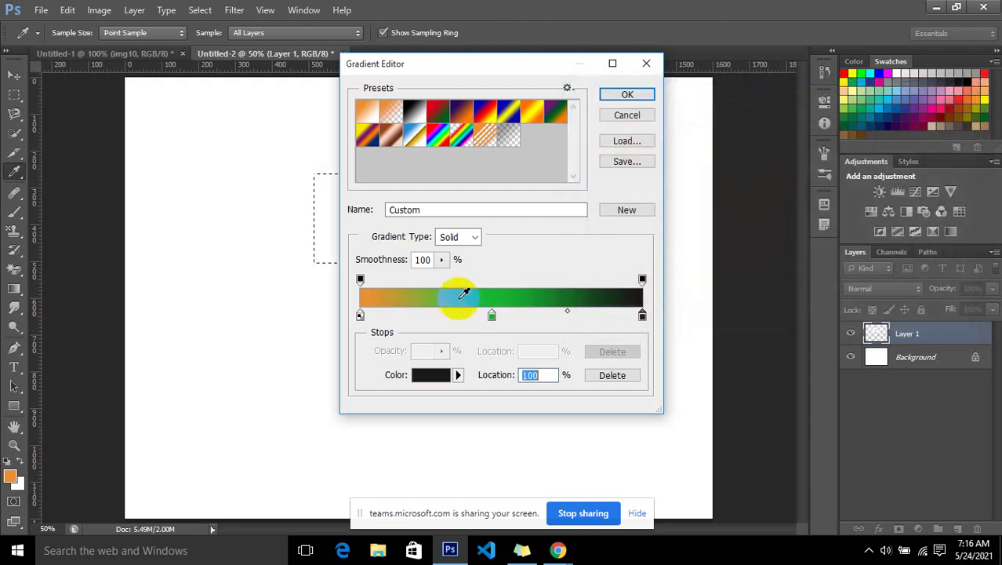
Add a blue stop at 23% and accept the orange–blue–green–black gradient
left_click(425, 316)
double_click(424, 316)
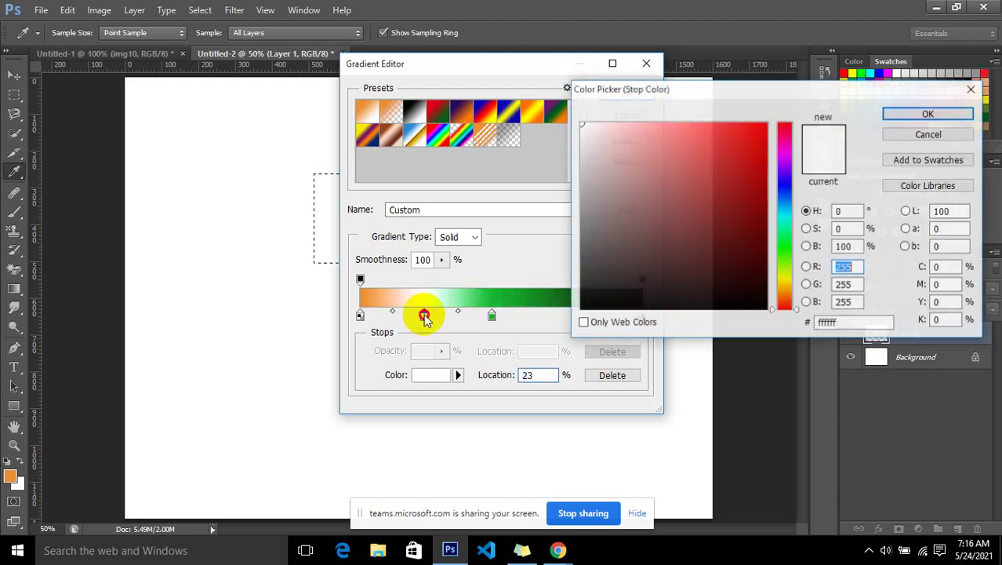
left_click_drag(784, 204, 748, 173)
left_click(898, 111)
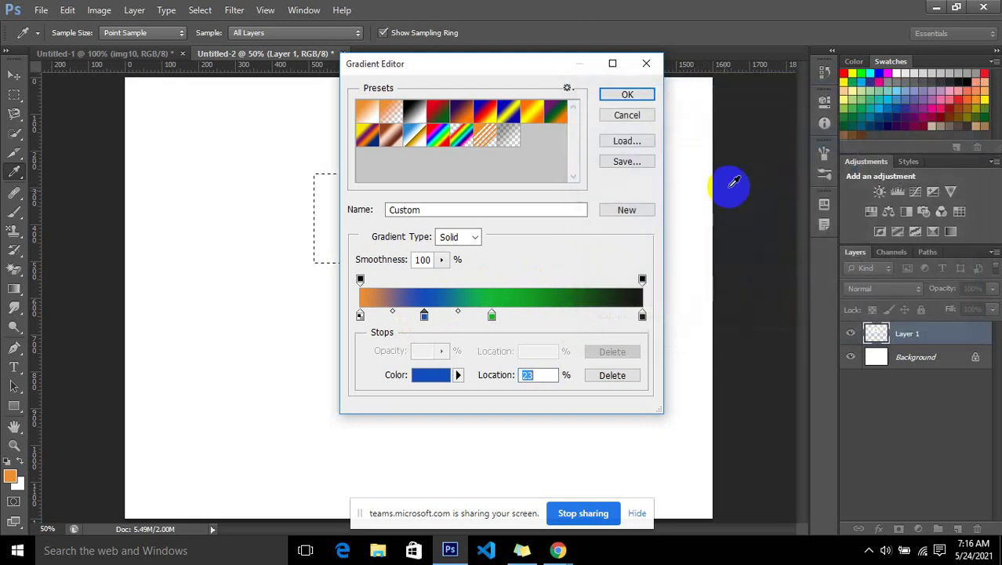
left_click(639, 97)
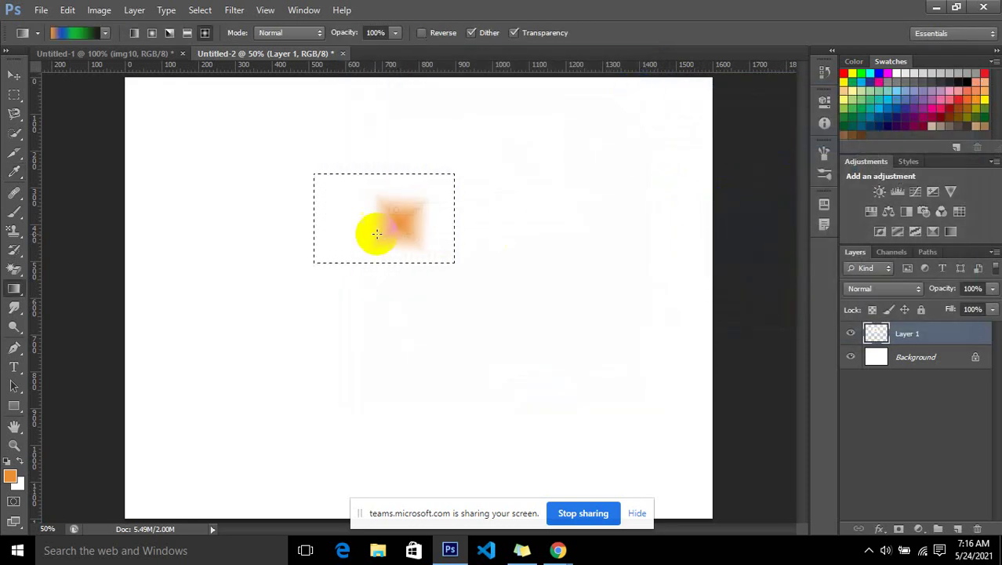
Redraw the custom gradient in the rectangle, first as diamond, then linear with black at bottom
left_click_drag(367, 196, 370, 249)
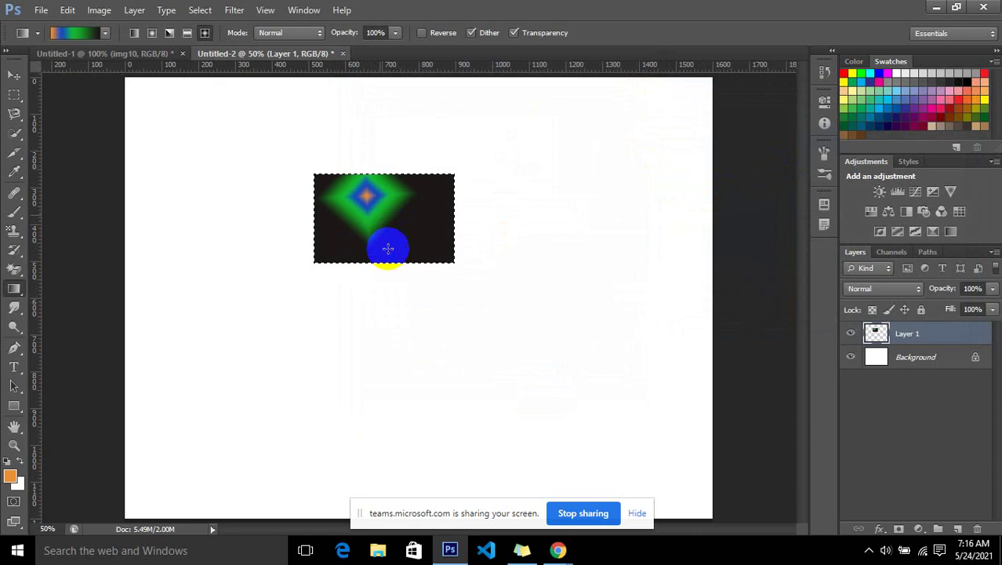
left_click_drag(379, 212, 385, 239)
left_click(134, 33)
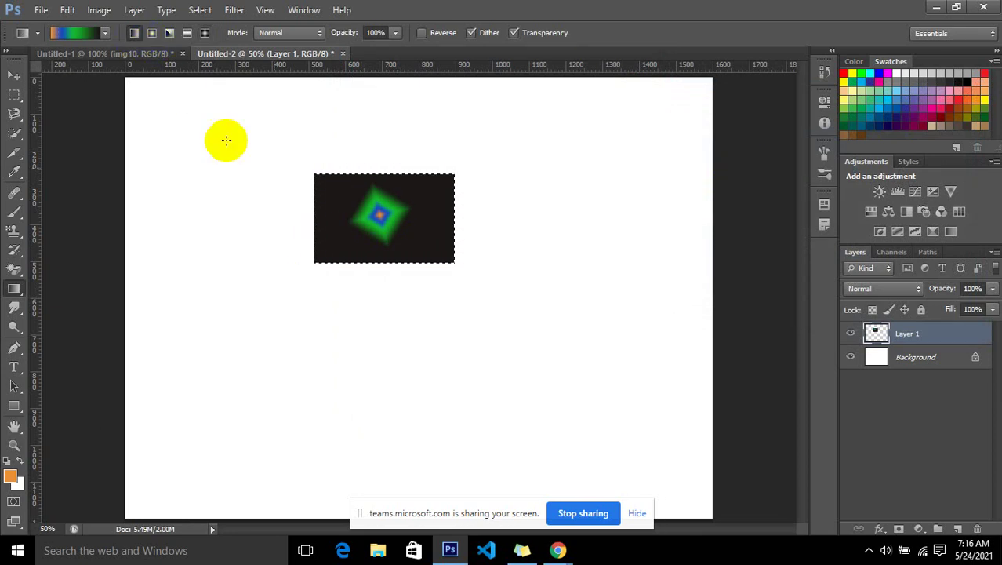
left_click_drag(384, 195, 404, 251)
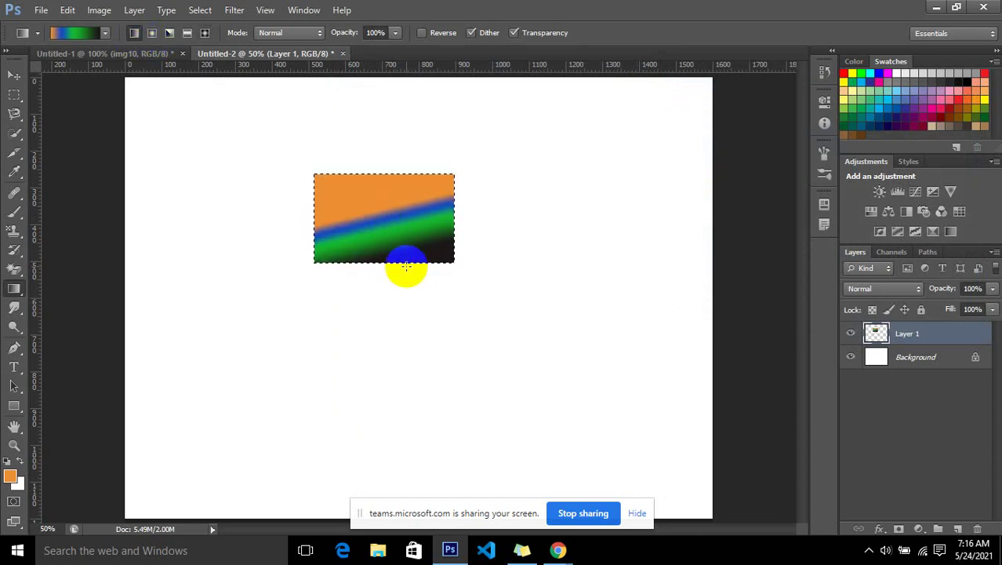
left_click_drag(392, 213, 405, 269)
left_click_drag(397, 192, 405, 229)
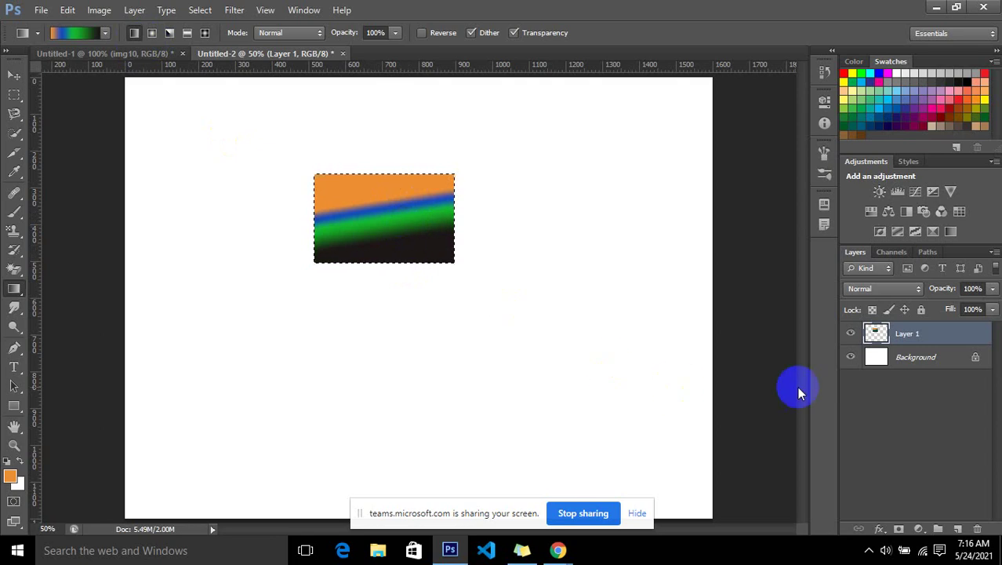
Hide Layer 1 and add a new empty Layer 2
left_click(851, 334)
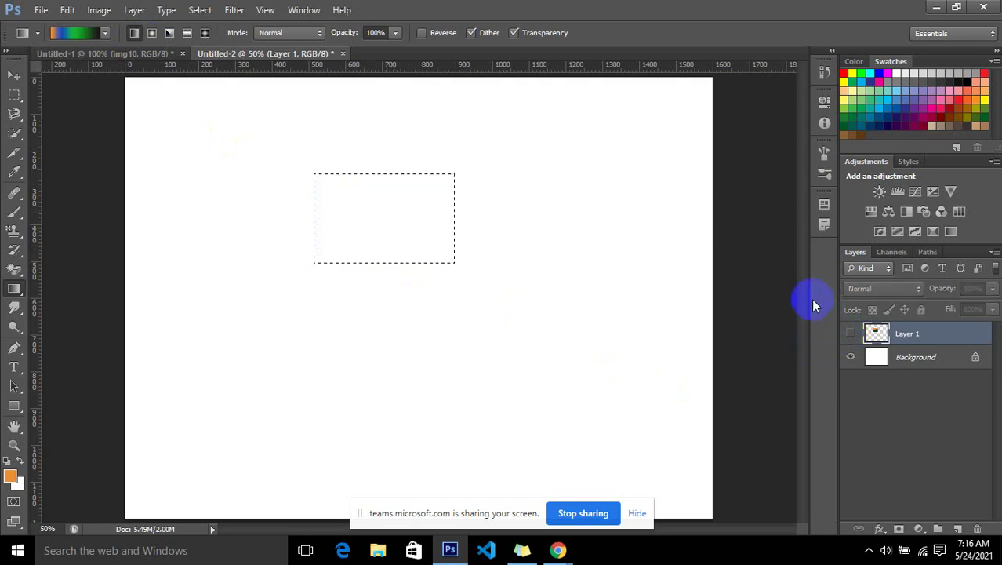
key("ctrl+shift+n")
key("Return")
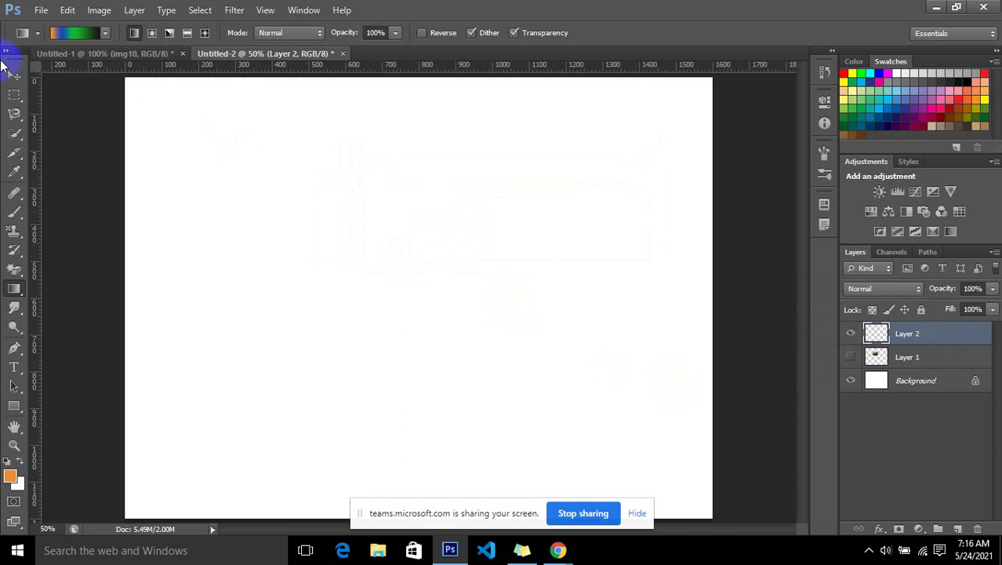
Draw a circular elliptical-marquee selection near the page centre
left_click(17, 95)
left_click(68, 105)
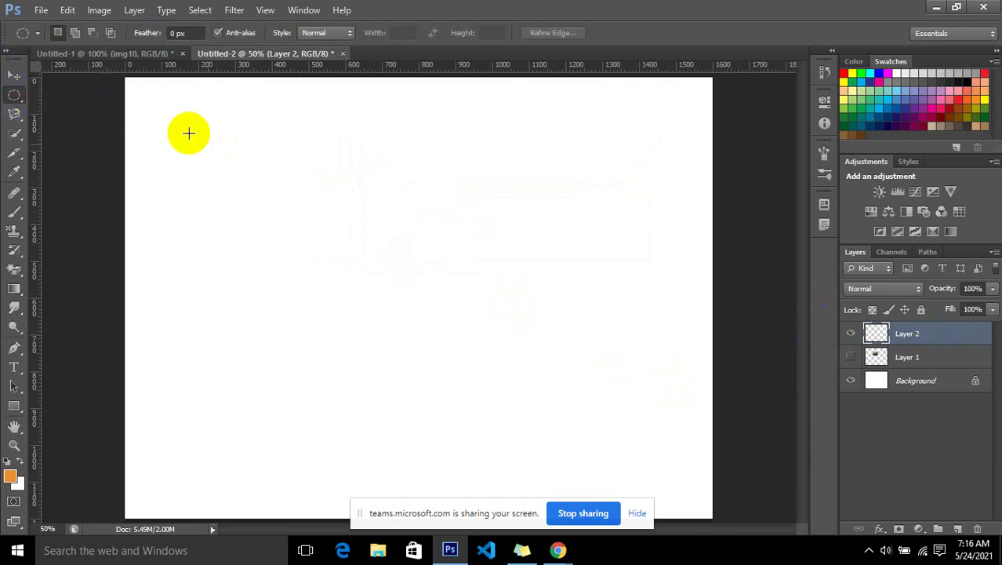
left_click_drag(362, 251, 448, 370)
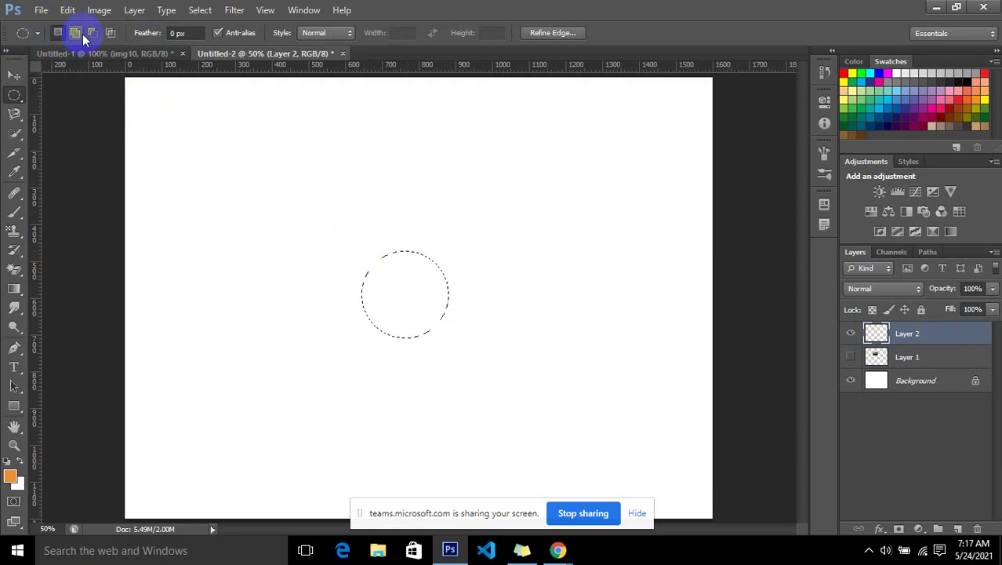
Set the gradient to Foreground to Background with a red-orange (#ed5532) left stop
left_click(14, 289)
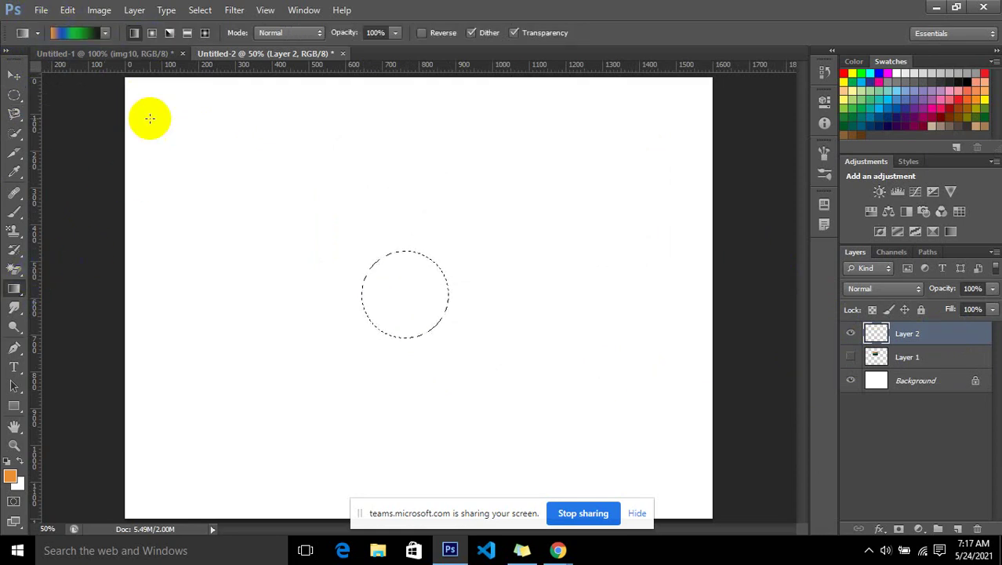
left_click(106, 35)
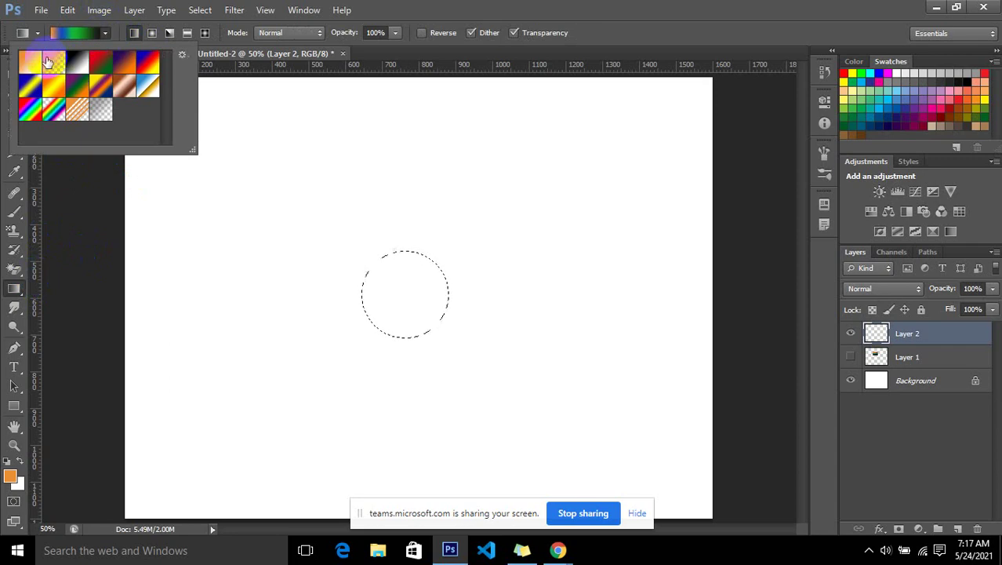
left_click(34, 62)
left_click(432, 10)
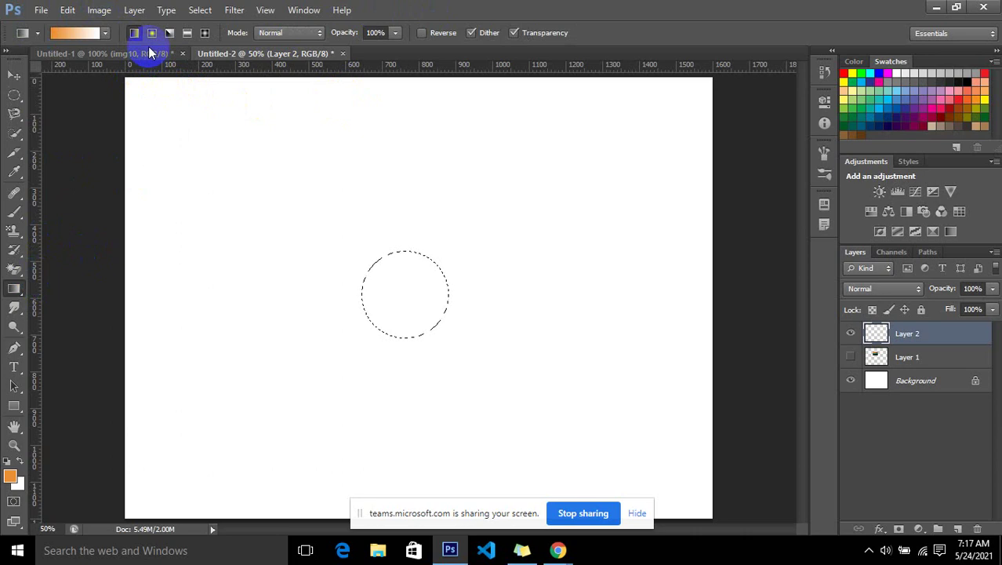
left_click(68, 36)
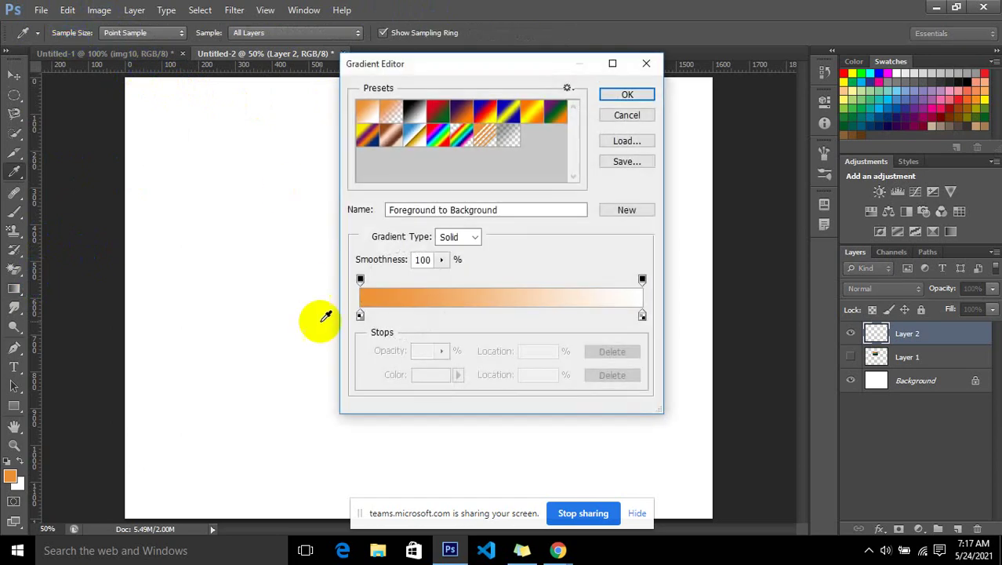
double_click(361, 313)
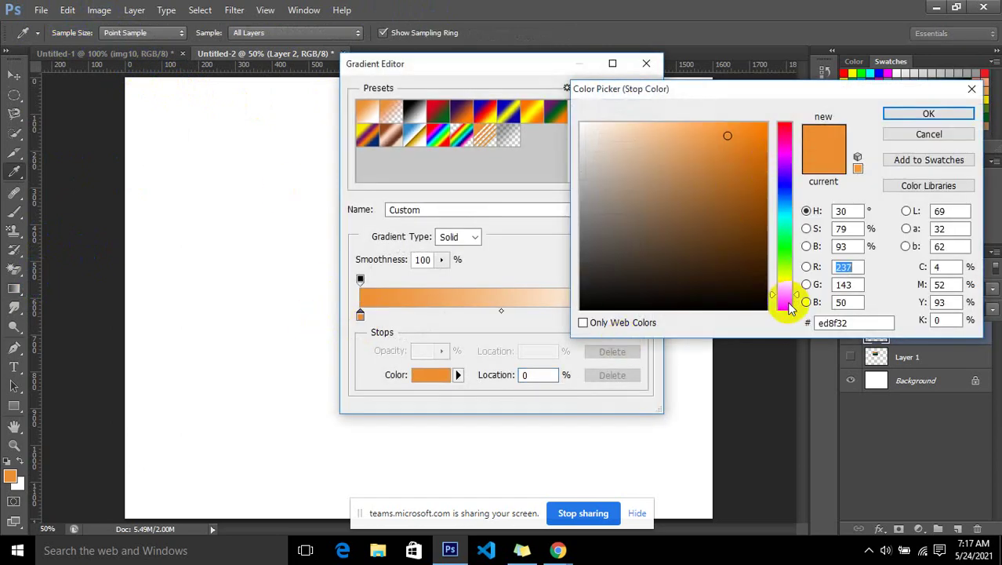
left_click(784, 305)
left_click(898, 114)
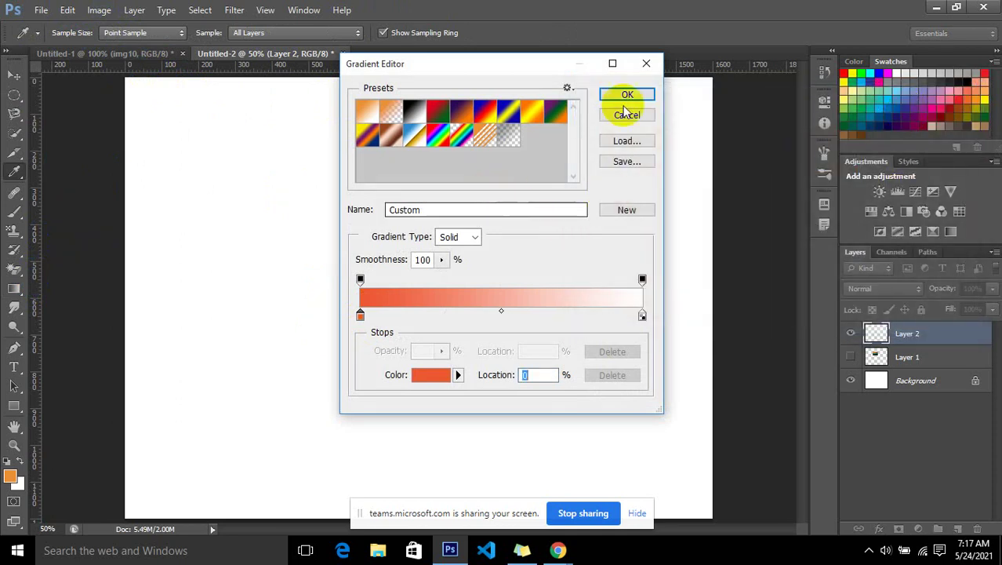
left_click(628, 97)
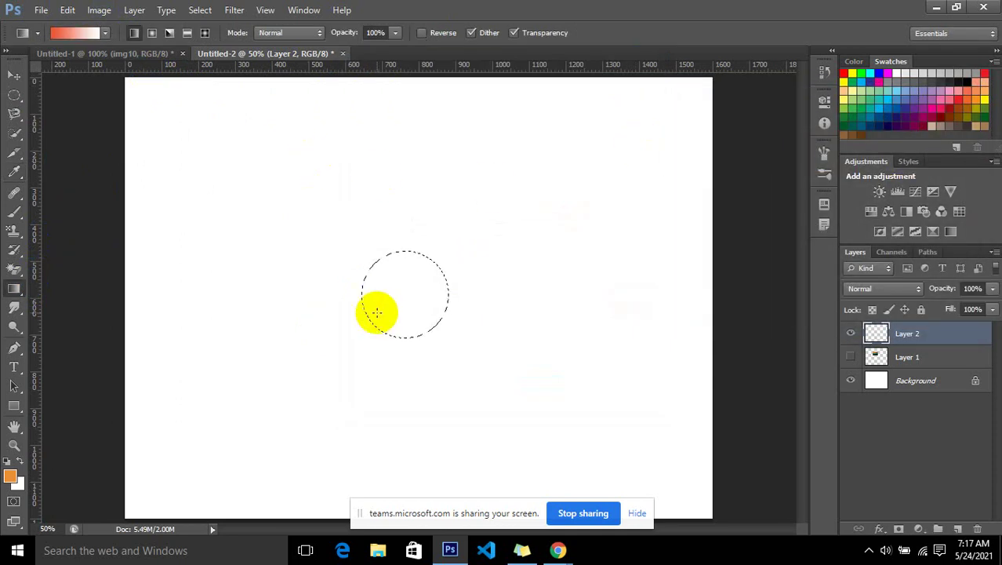
Fill the circle with a radial red-orange-to-white gradient from its centre, then deselect
left_click_drag(394, 284, 400, 317)
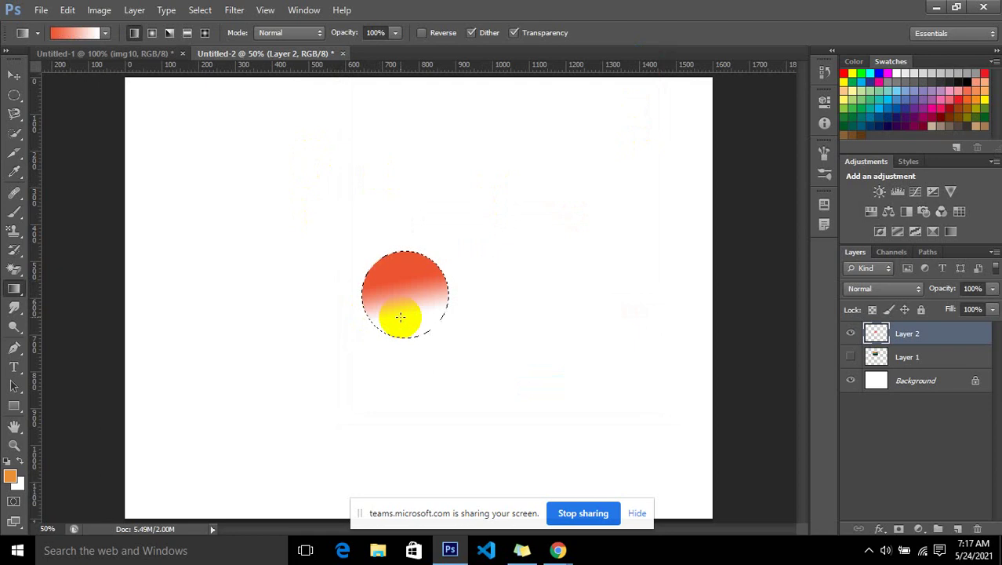
left_click(151, 34)
mouse_move(381, 262)
left_mouse_down()
mouse_move(418, 304)
mouse_move(409, 307)
mouse_move(414, 292)
mouse_move(403, 291)
mouse_move(405, 340)
left_mouse_up()
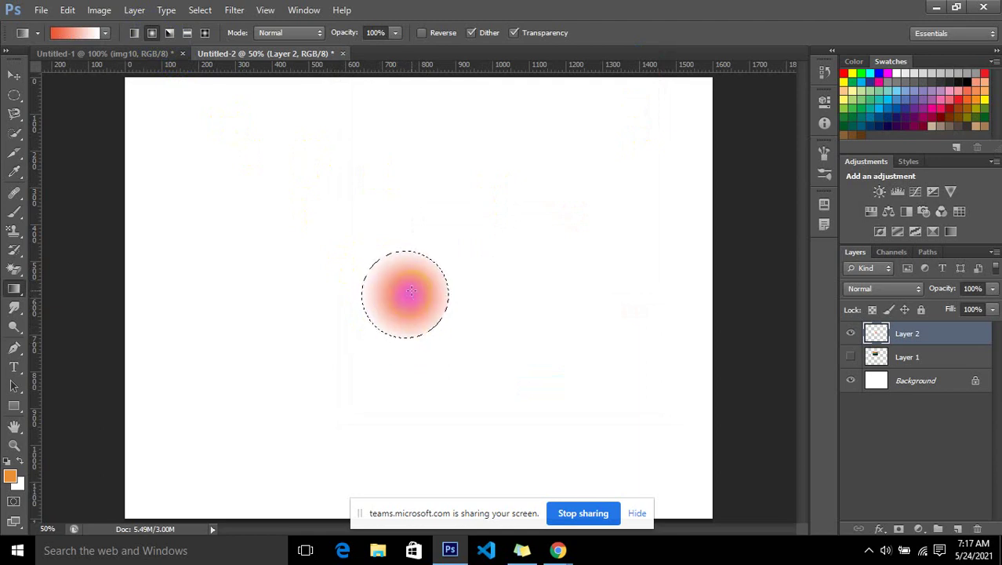
mouse_move(411, 291)
left_mouse_down()
mouse_move(424, 276)
mouse_move(408, 337)
left_mouse_up()
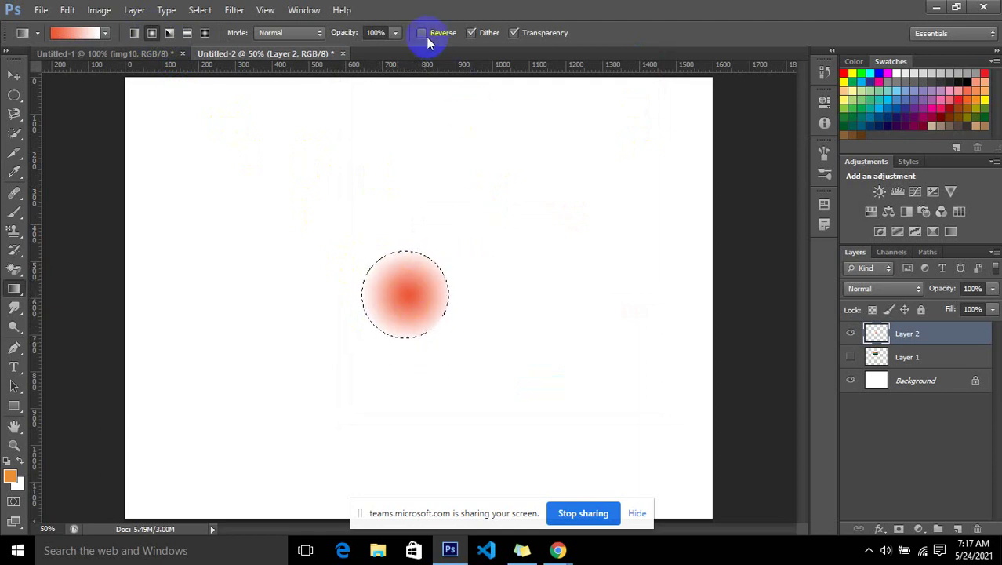
mouse_move(409, 262)
left_mouse_down()
mouse_move(411, 290)
mouse_move(399, 295)
mouse_move(422, 281)
mouse_move(383, 308)
mouse_move(424, 264)
mouse_move(381, 301)
mouse_move(444, 276)
left_mouse_up()
key("ctrl+d")
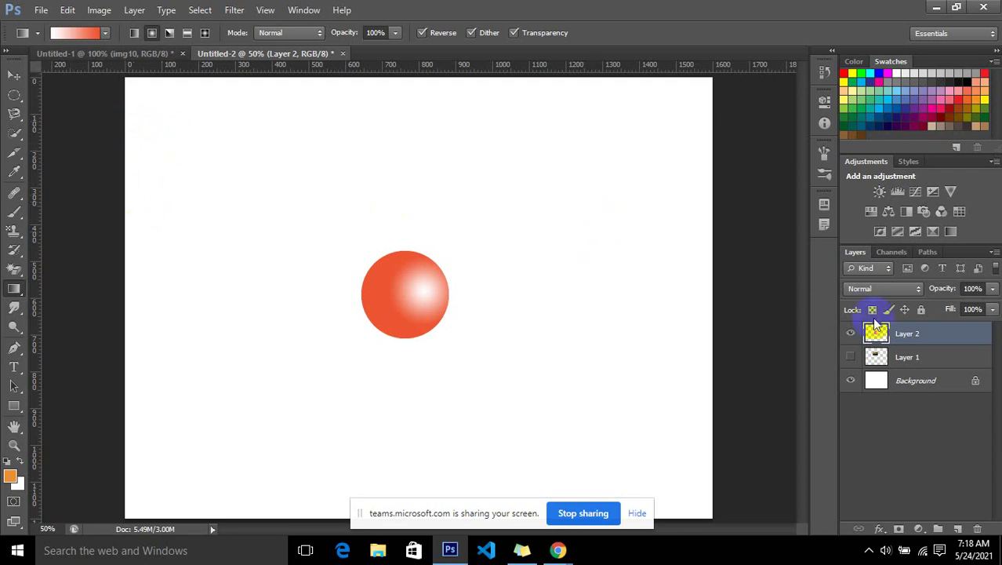
Hide the sphere's Layer 2 and add a new Layer 3
left_click(852, 335)
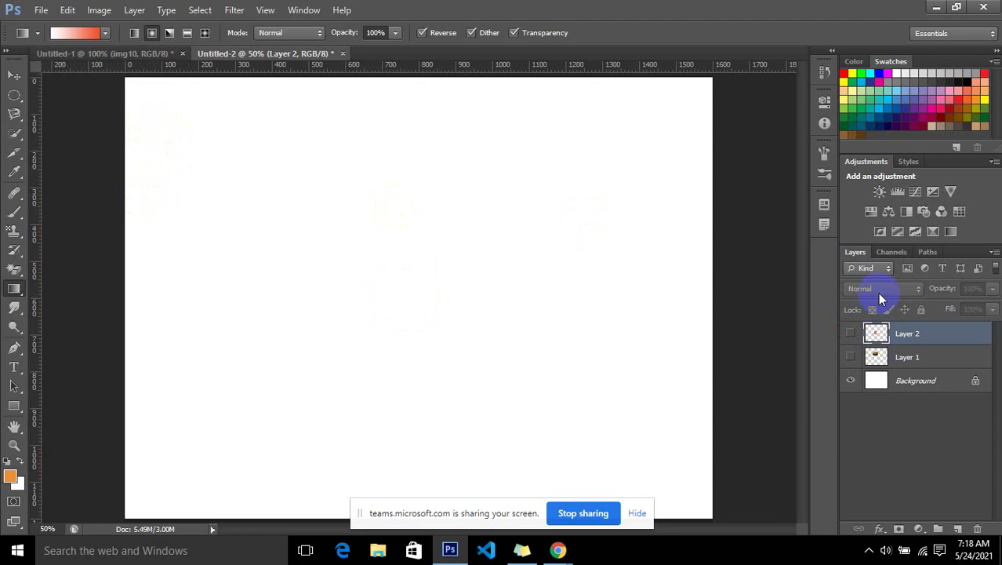
key("ctrl+shift+n")
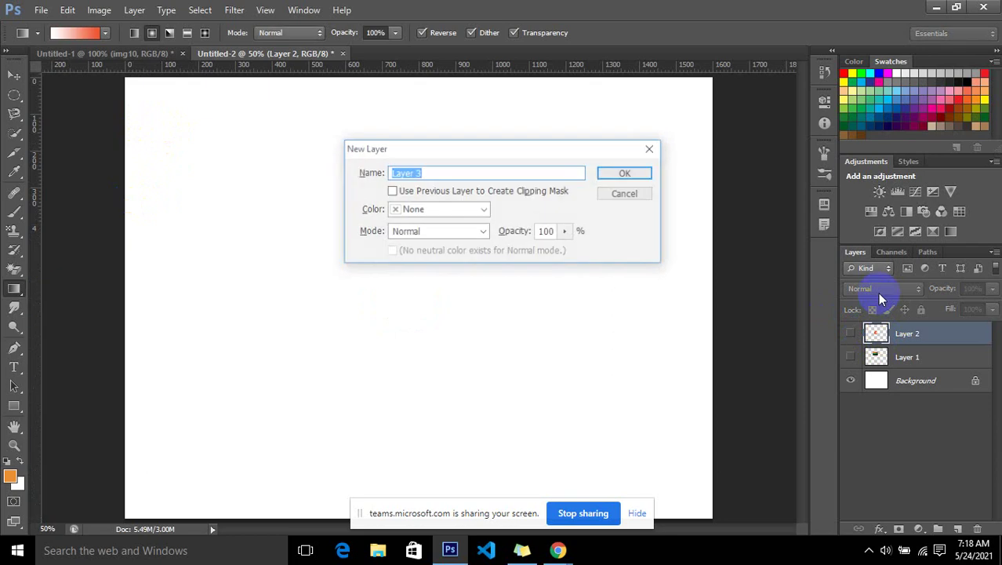
key("Return")
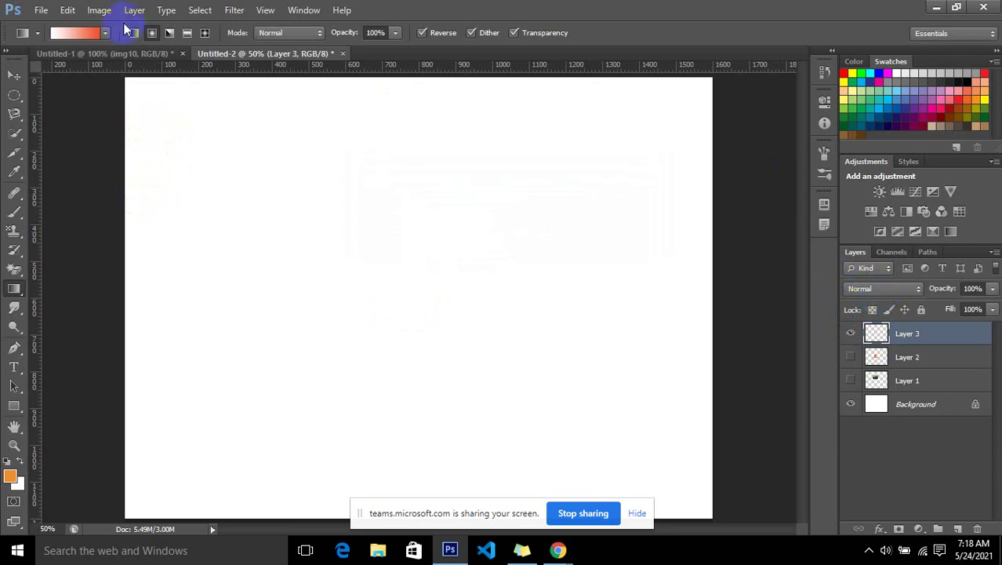
Draw a long, thin rectangular selection on the left of the page
left_click(17, 95)
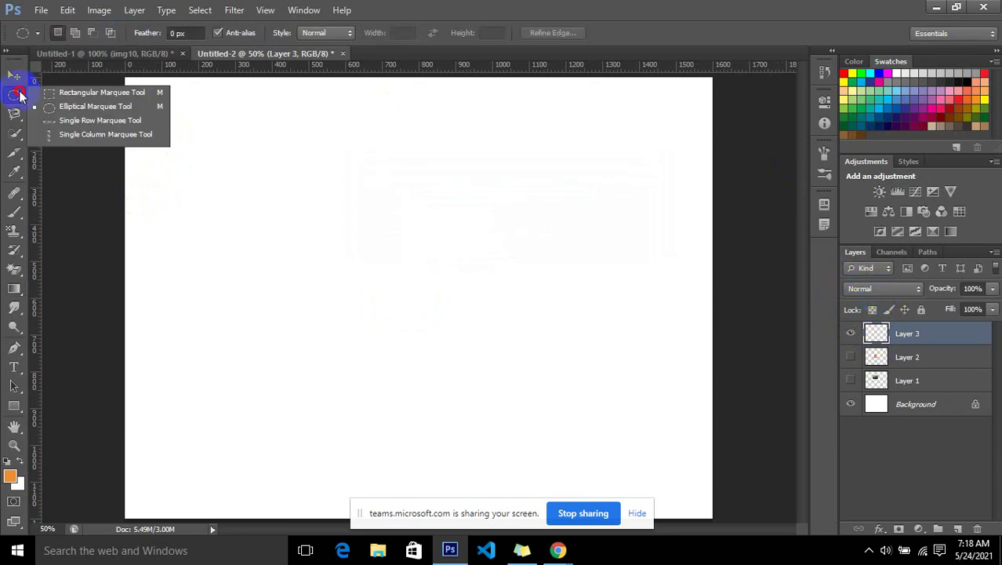
left_click(61, 94)
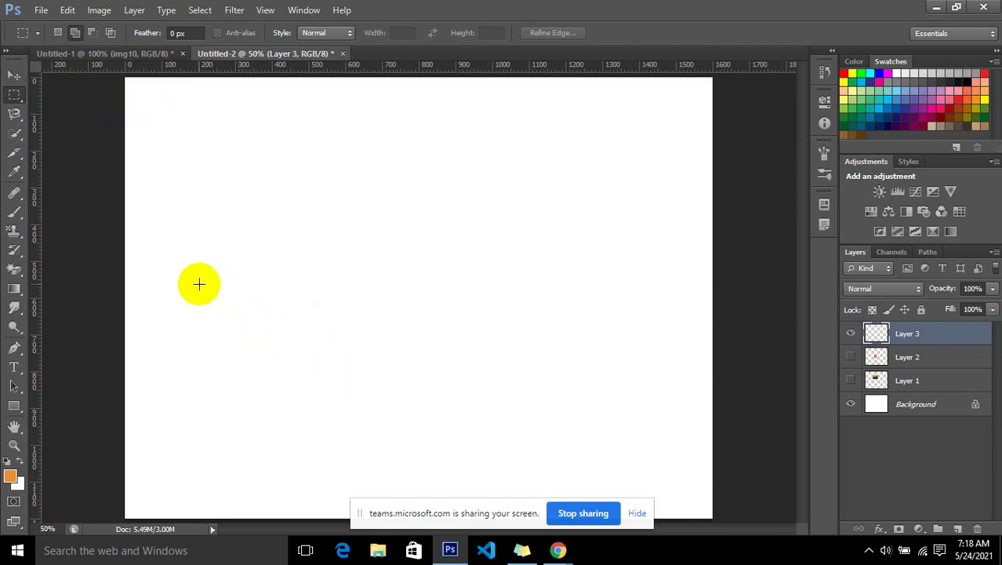
left_click_drag(183, 282, 395, 304)
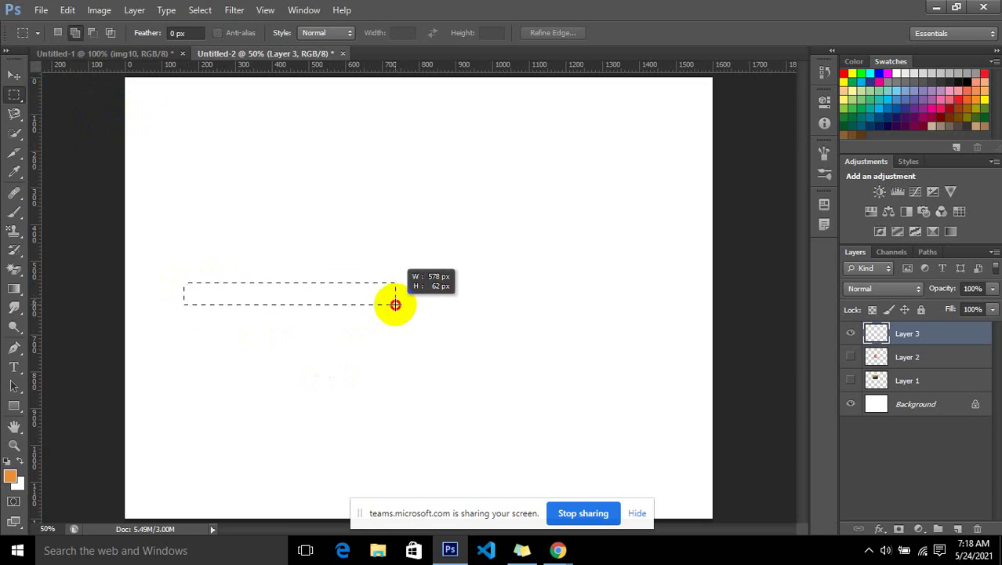
left_click_drag(395, 305, 397, 312)
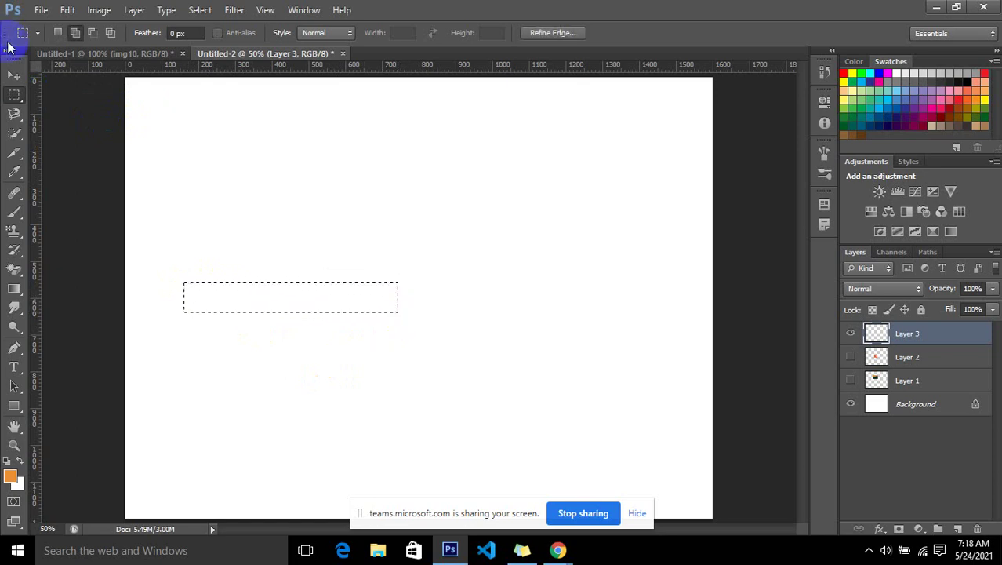
Move the white gradient stop to about 45% and add a light grey #cac7c7 right stop
left_click(15, 288)
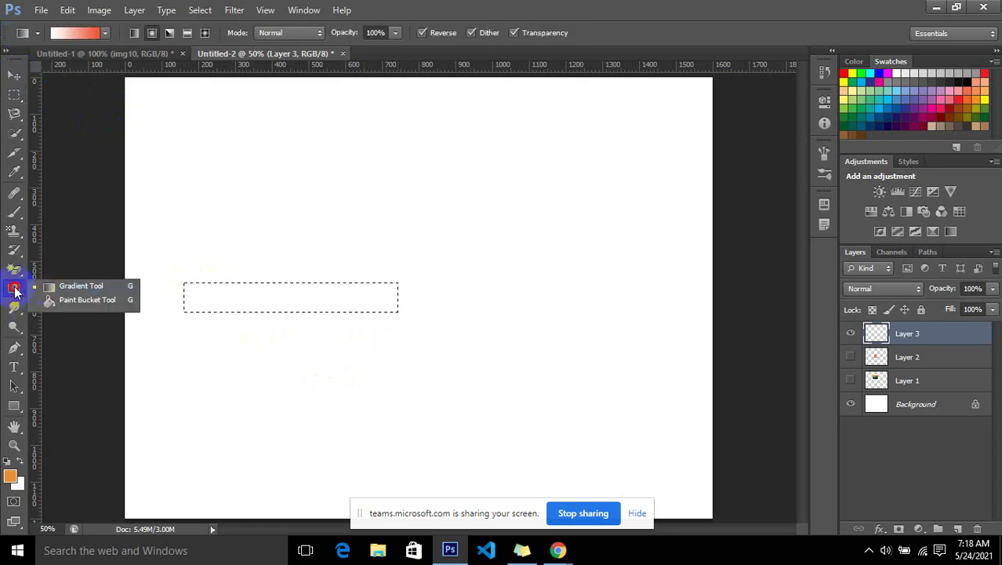
left_click(48, 284)
left_click(79, 33)
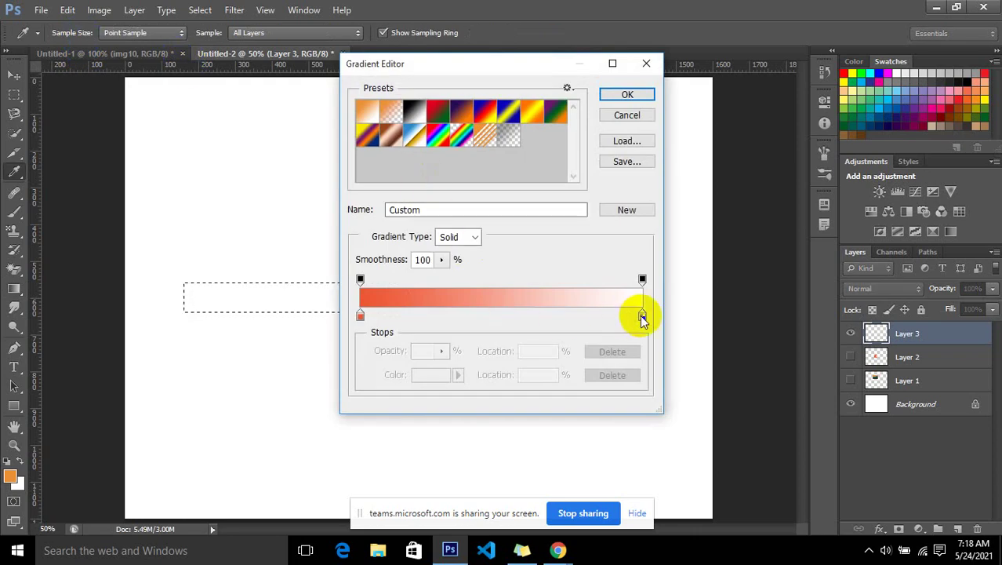
left_click_drag(642, 315, 487, 311)
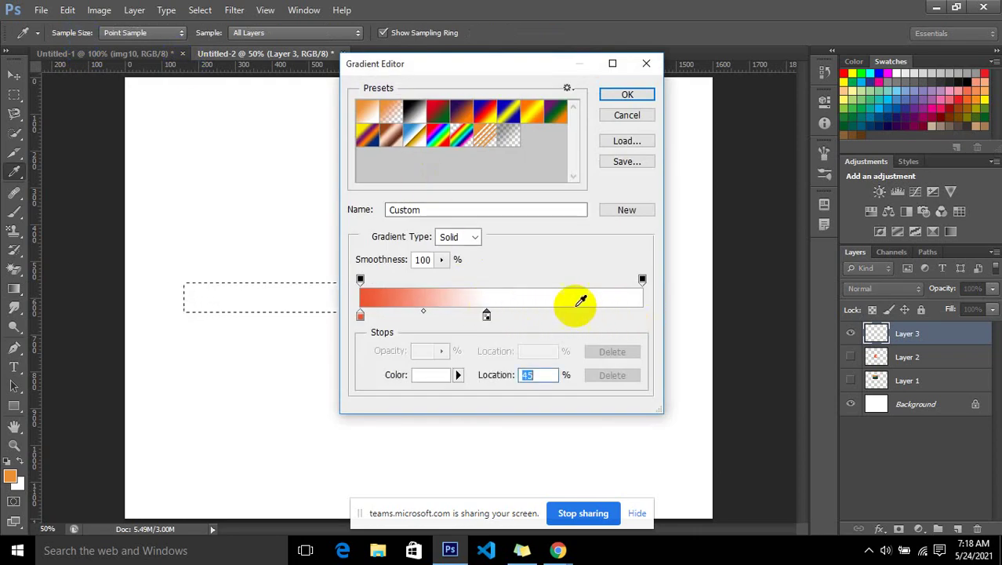
left_click(636, 314)
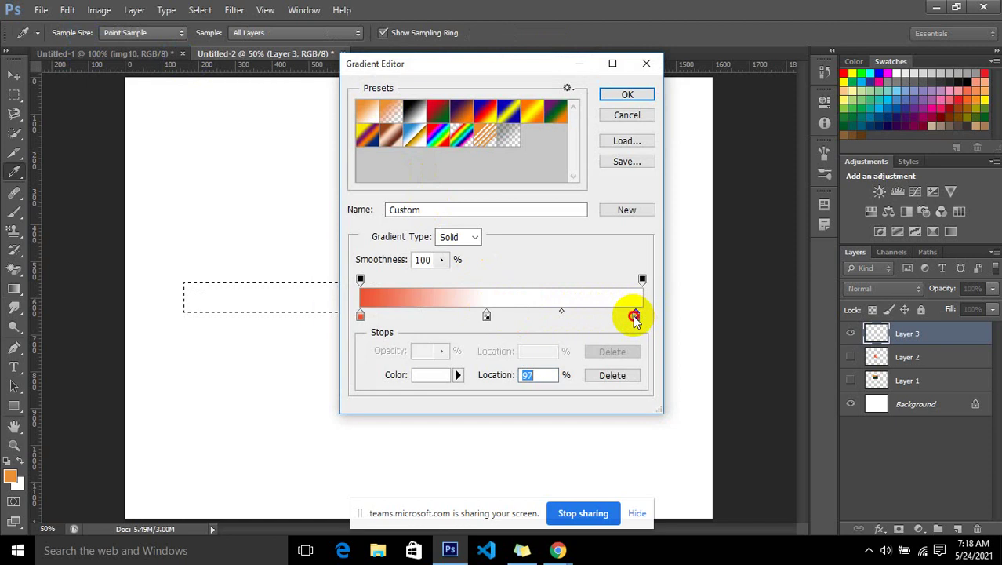
double_click(634, 317)
left_click_drag(636, 298, 583, 161)
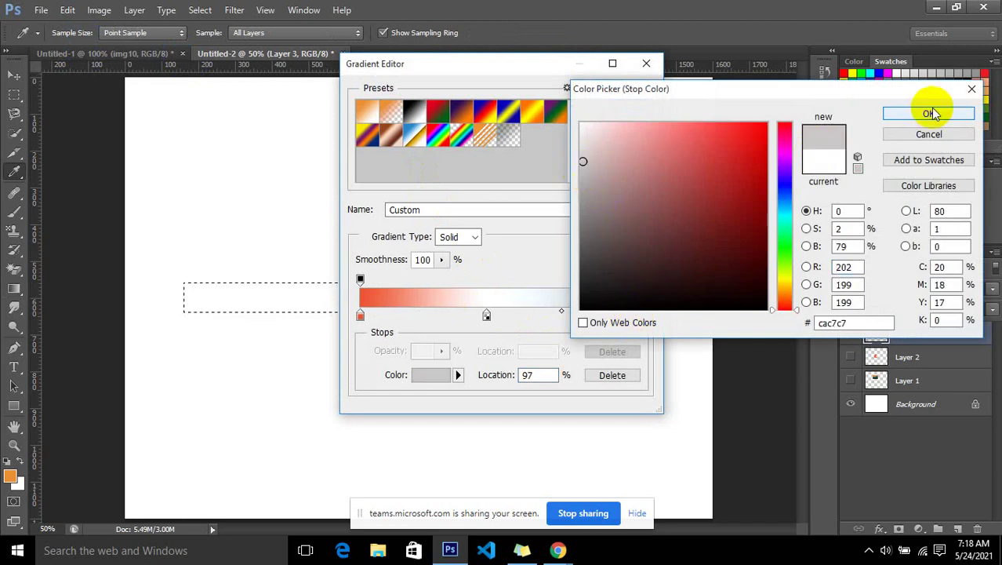
left_click(854, 322)
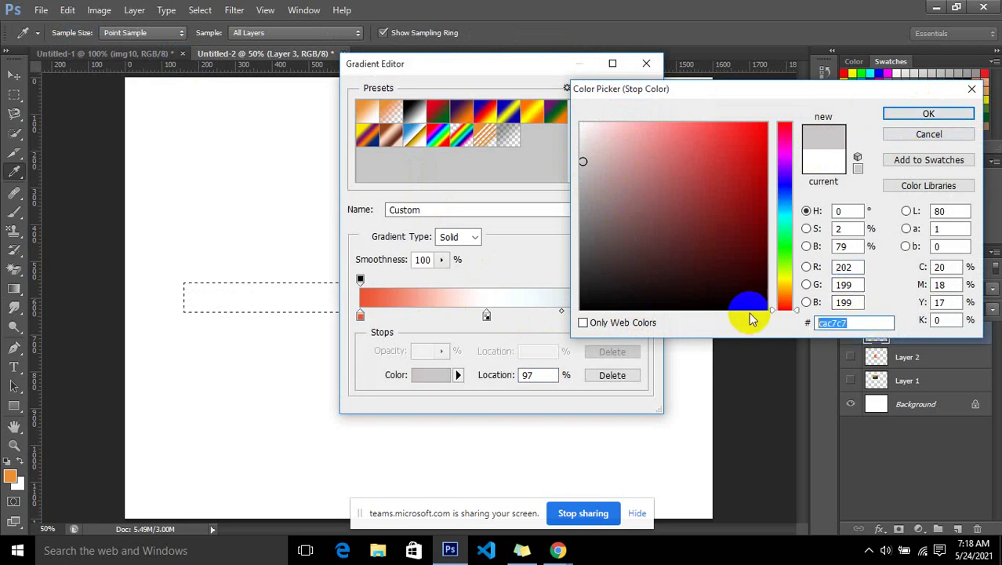
left_click(929, 115)
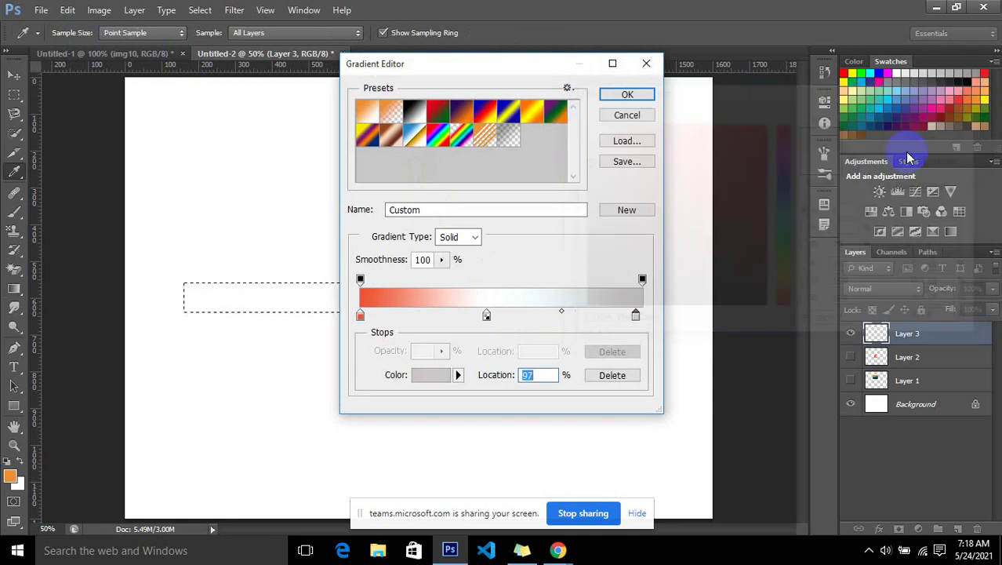
Set the left stop to #cac7c7 and the white stop to 46%, then accept the gradient
left_click(359, 316)
double_click(359, 316)
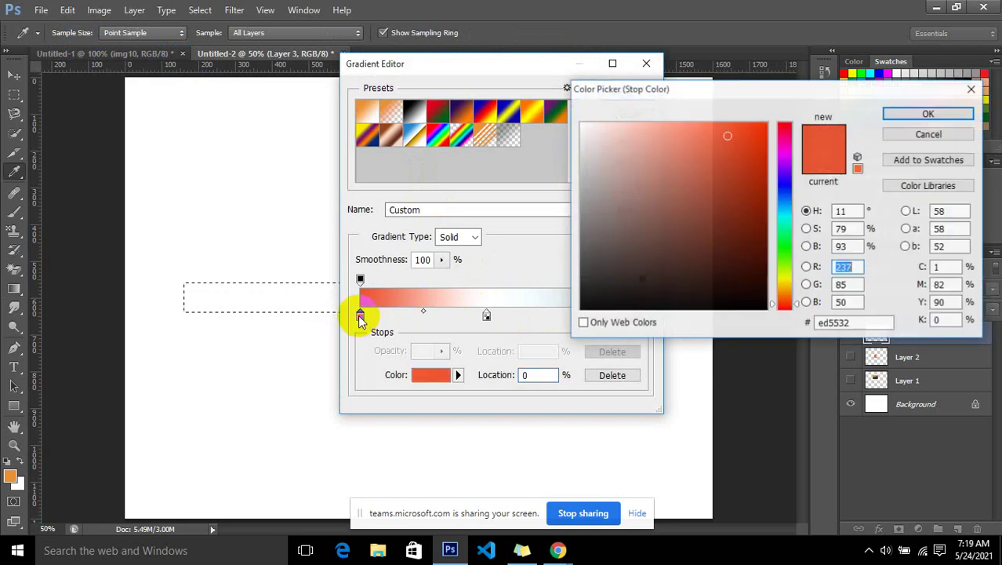
double_click(838, 322)
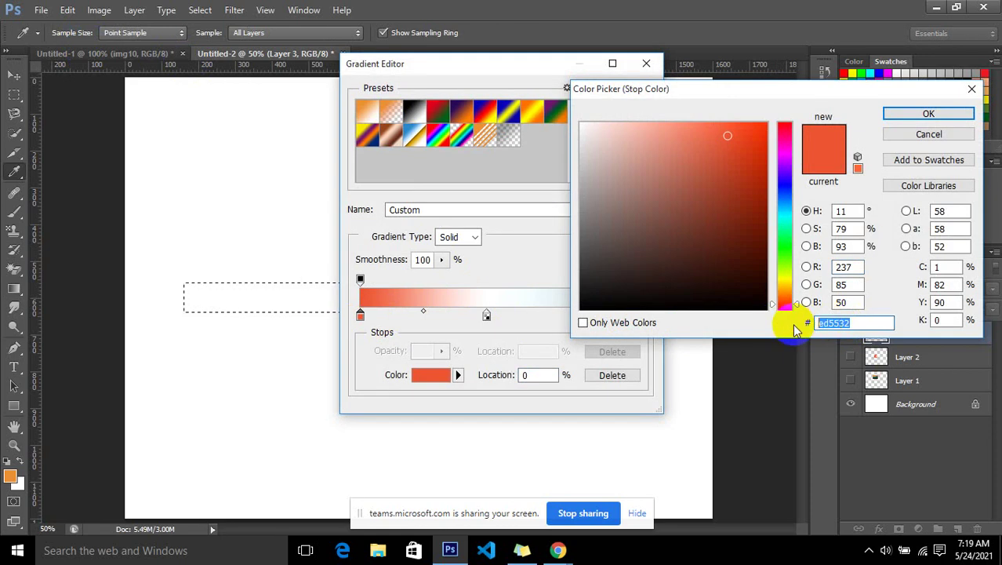
type("cac7c7")
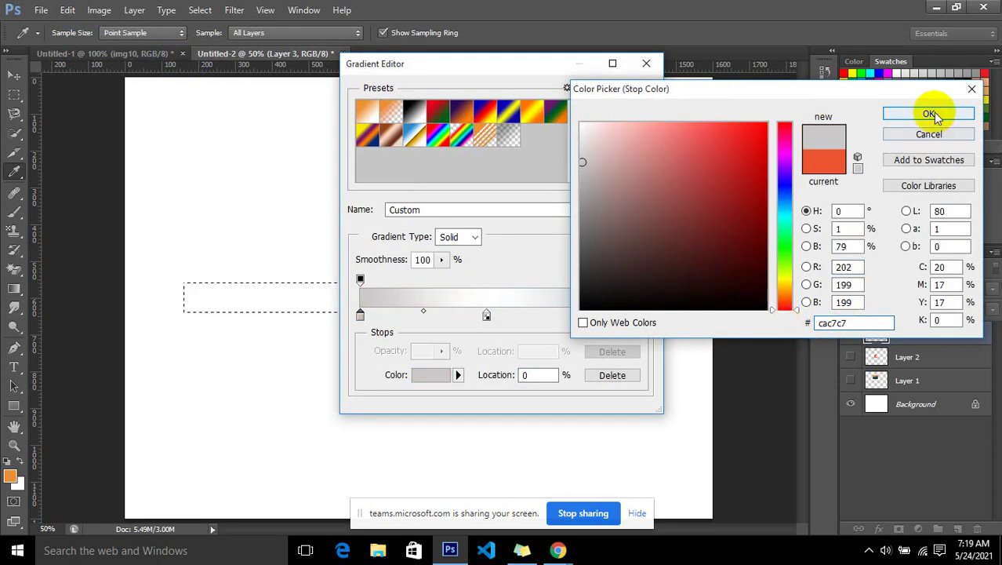
left_click(931, 114)
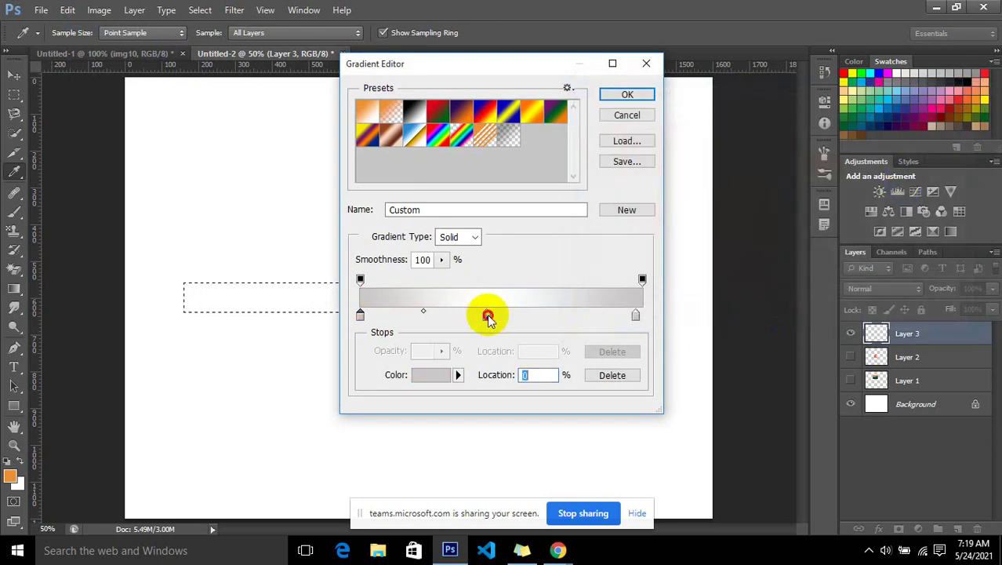
left_click_drag(485, 316, 490, 318)
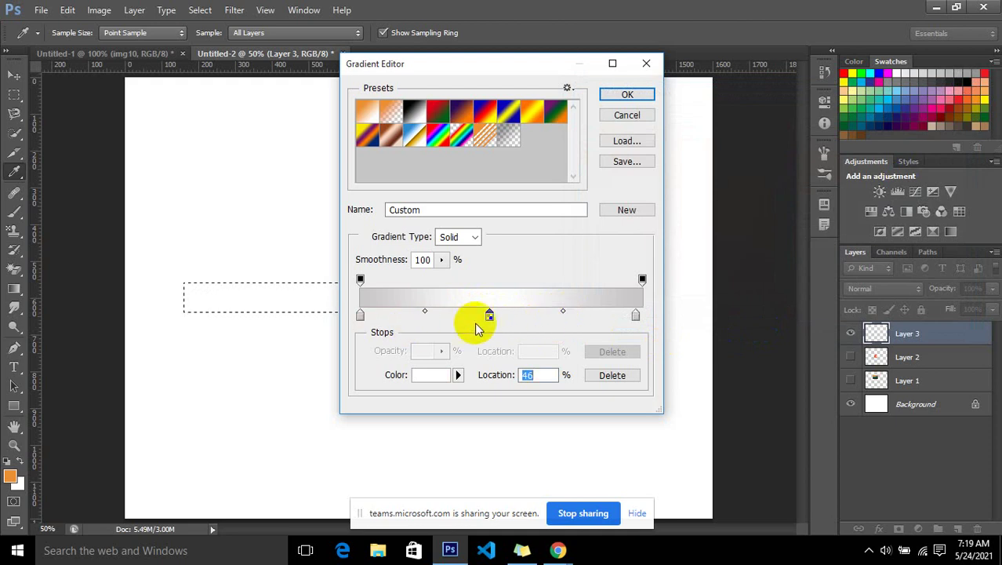
left_click(627, 94)
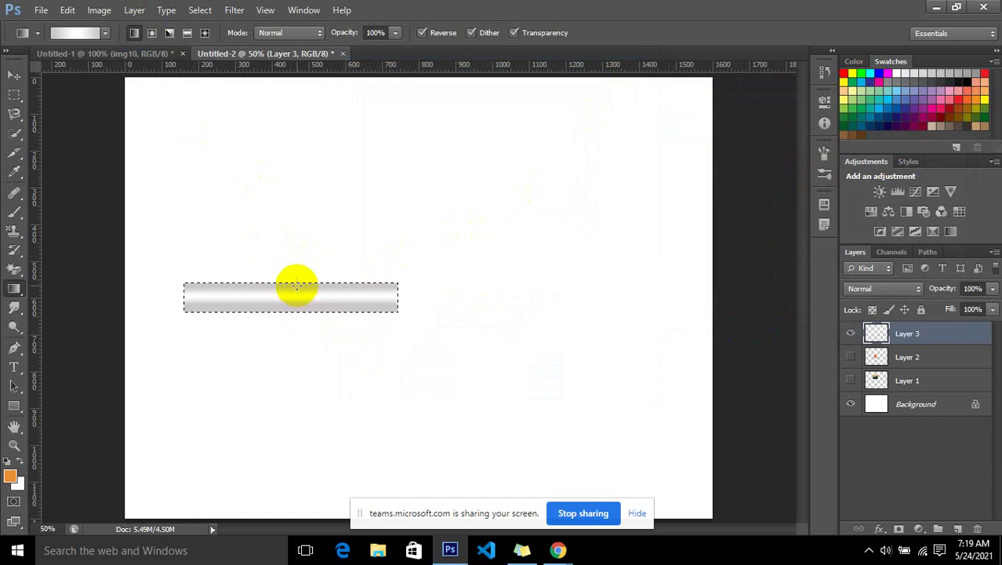
Fill the bar selection with the grey-white-grey gradient and deselect it
left_click_drag(297, 283, 299, 306)
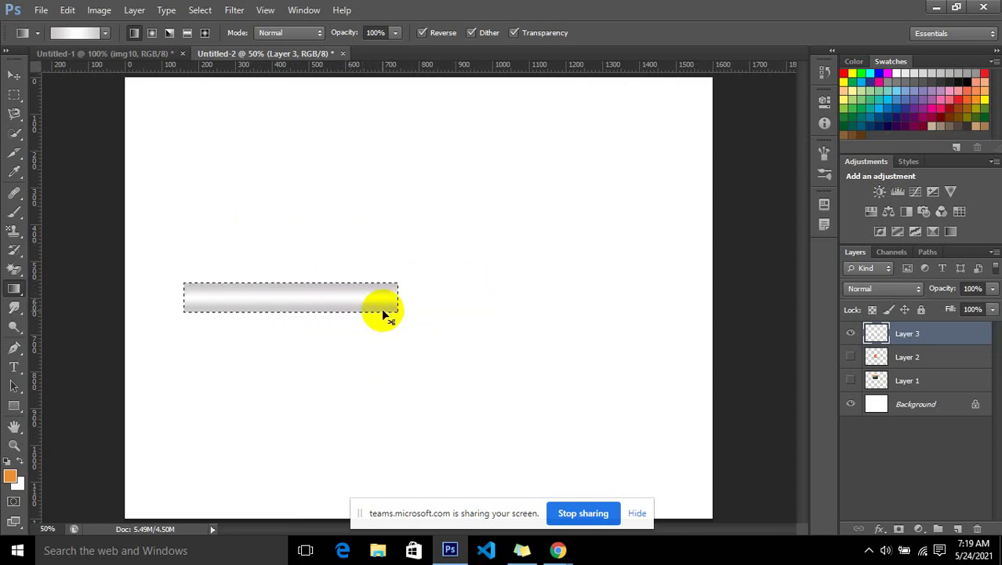
key("ctrl+d")
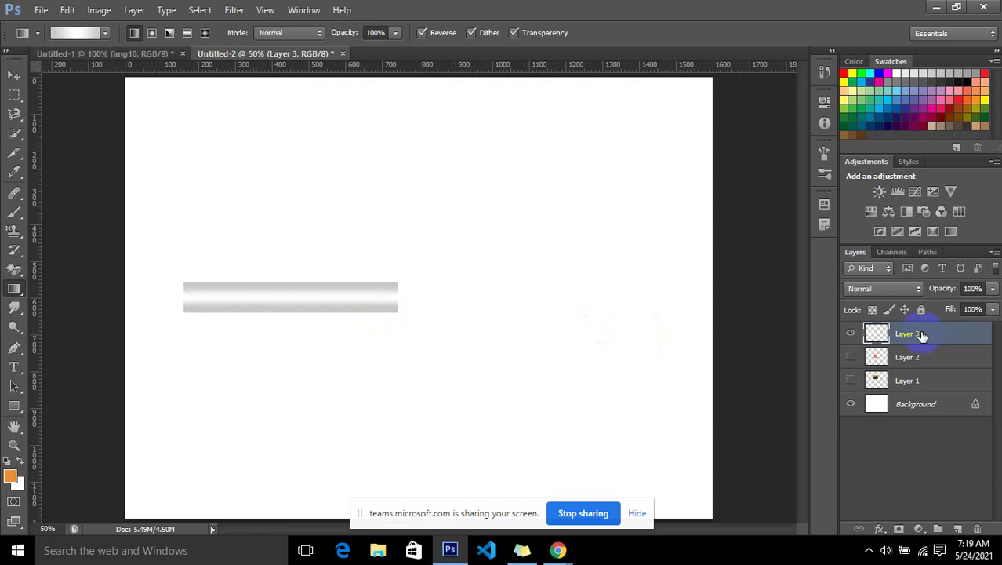
Duplicate the bar as Layer 3 copy and move it level and right of the original
key("ctrl+j")
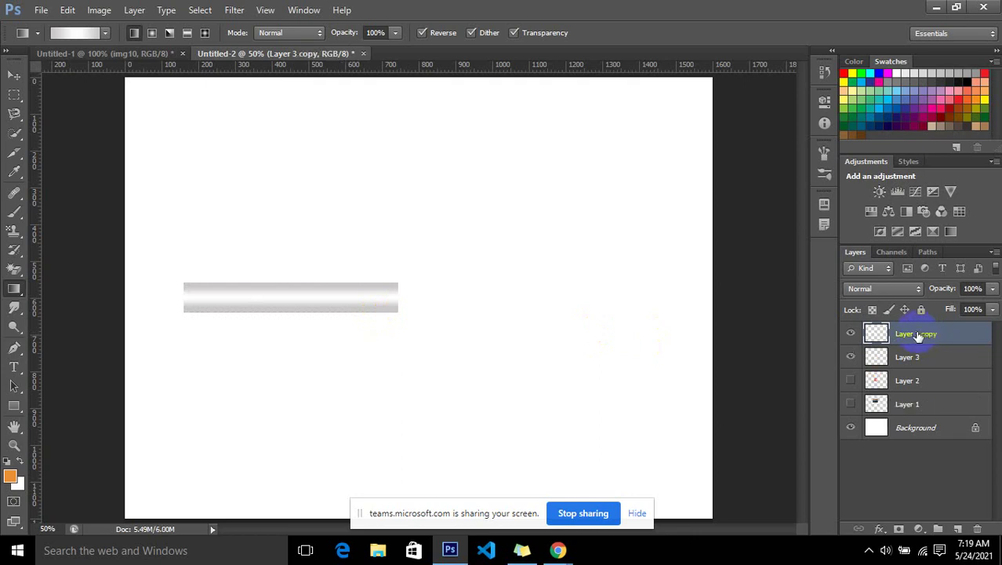
right_click(924, 358)
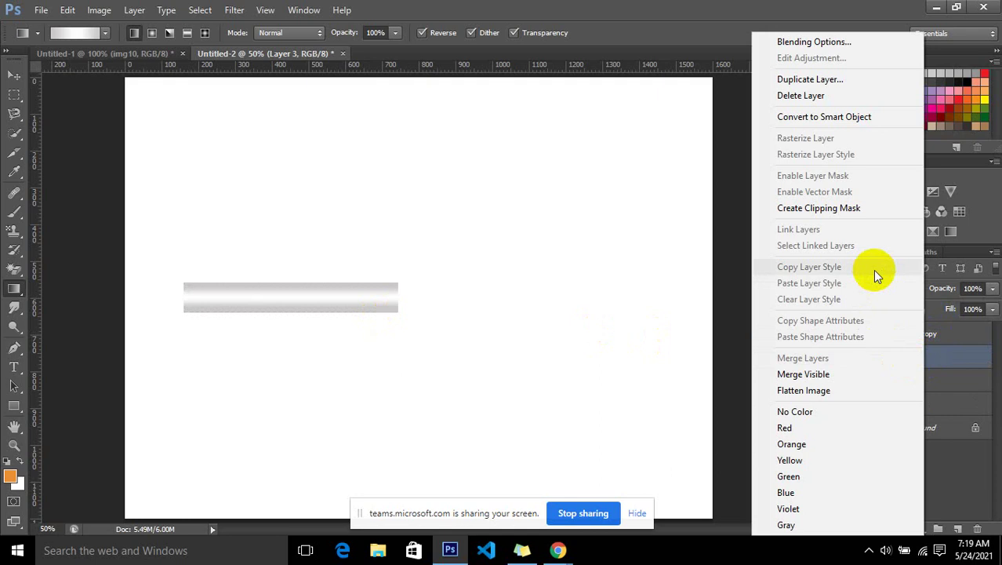
left_click(977, 366)
left_click(927, 335)
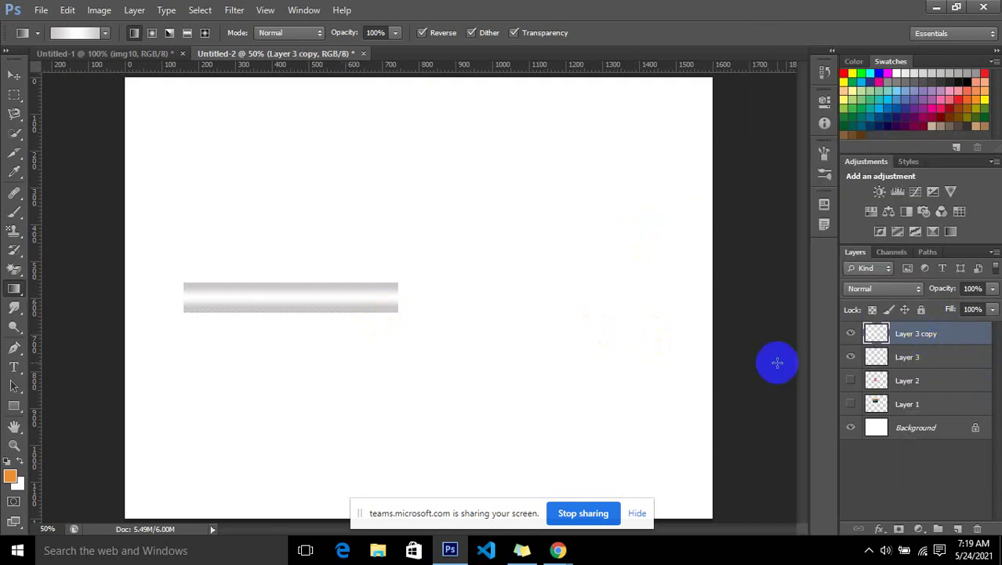
left_click(14, 76)
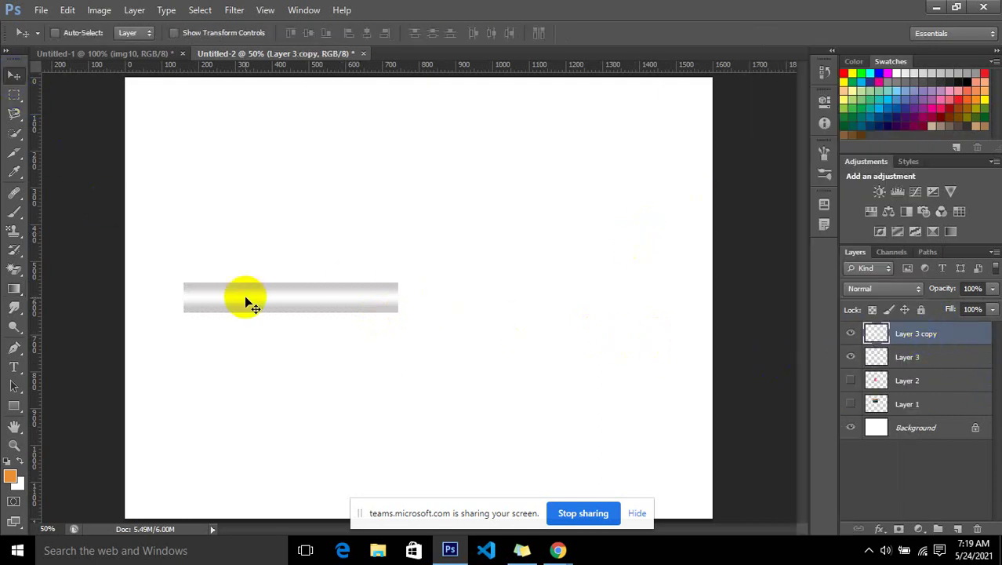
mouse_move(256, 302)
left_mouse_down()
mouse_move(472, 309)
mouse_move(502, 292)
mouse_move(455, 303)
mouse_move(492, 306)
mouse_move(456, 301)
mouse_move(454, 281)
mouse_move(487, 285)
left_mouse_up()
key("shift")
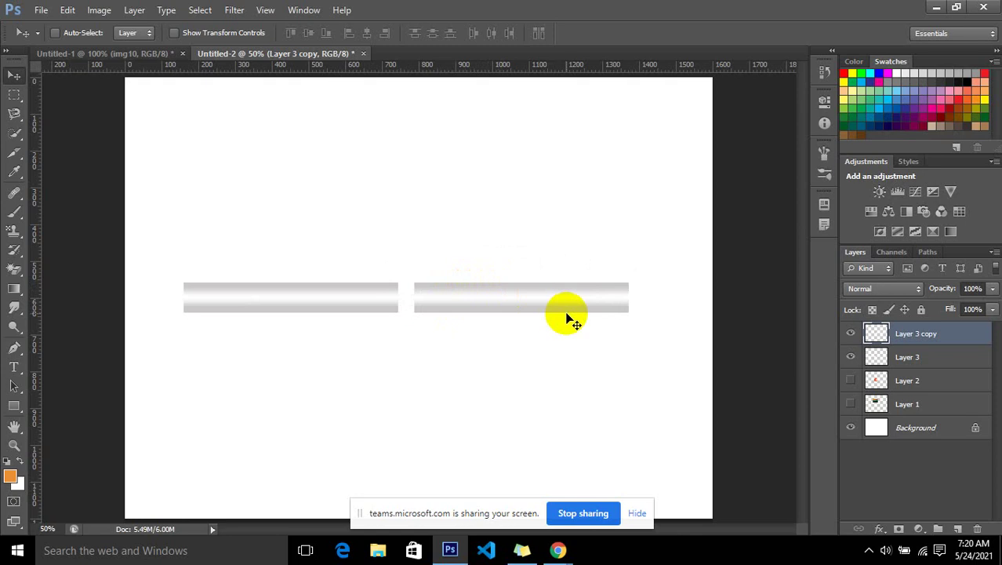
Shrink the copied bar to about 26% of its width
key("ctrl+t")
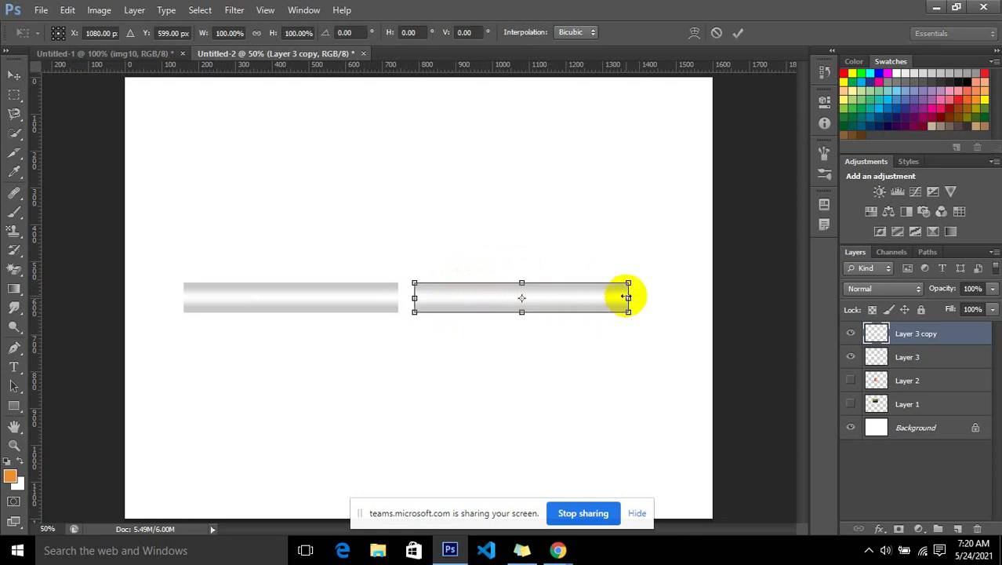
left_click_drag(626, 297, 468, 298)
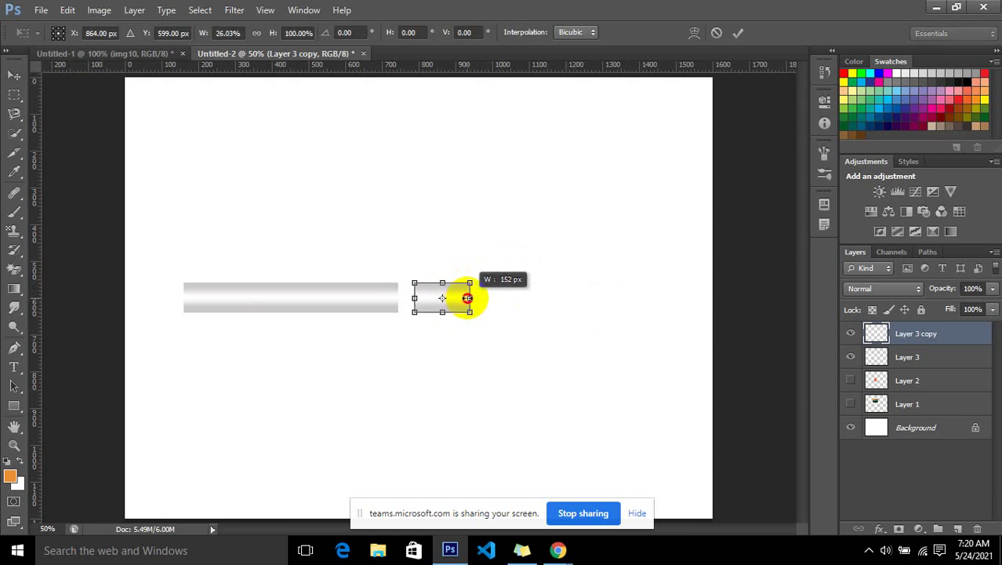
key("Return")
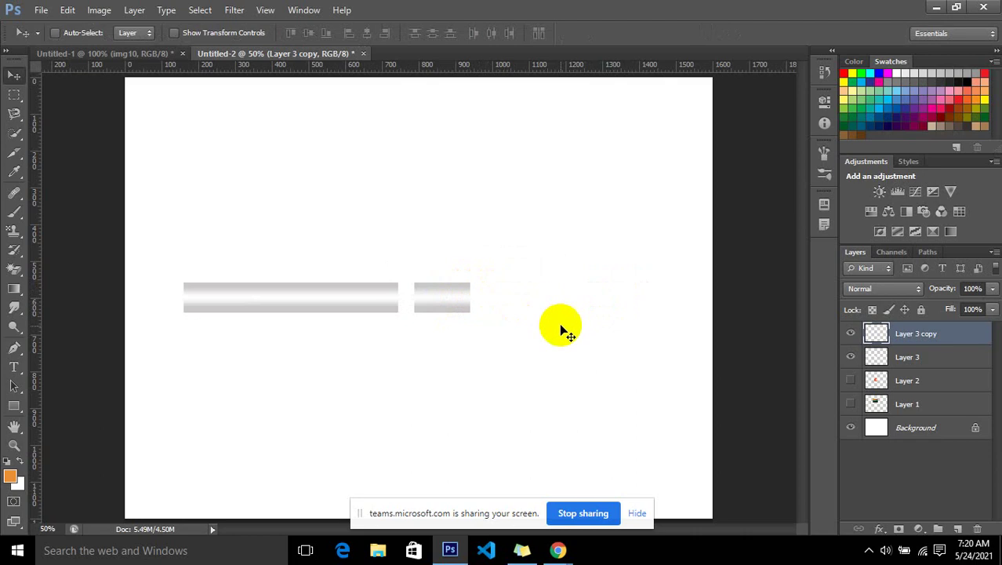
Load the shrunken bar on Layer 3 copy as a selection
right_click(907, 336)
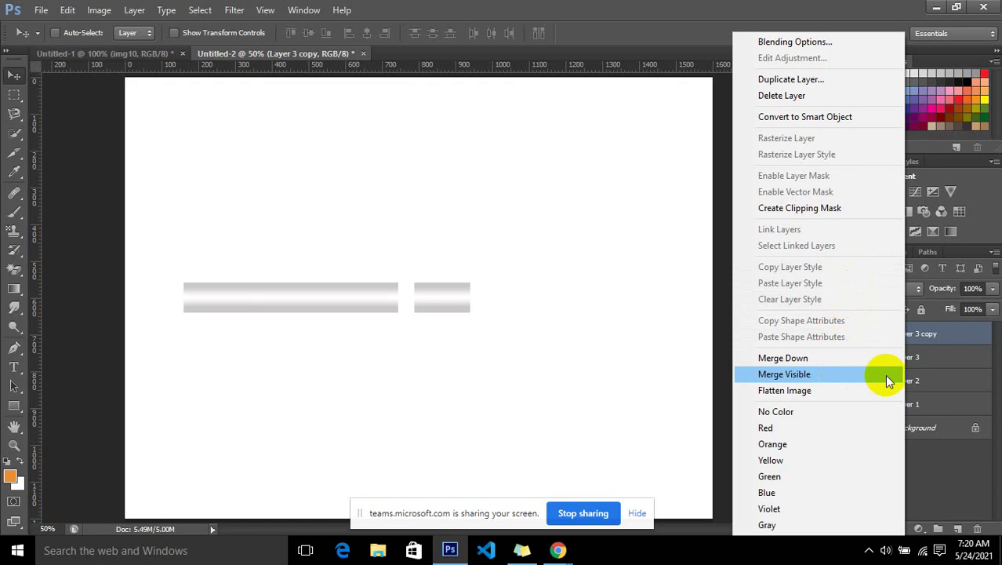
left_click(926, 367)
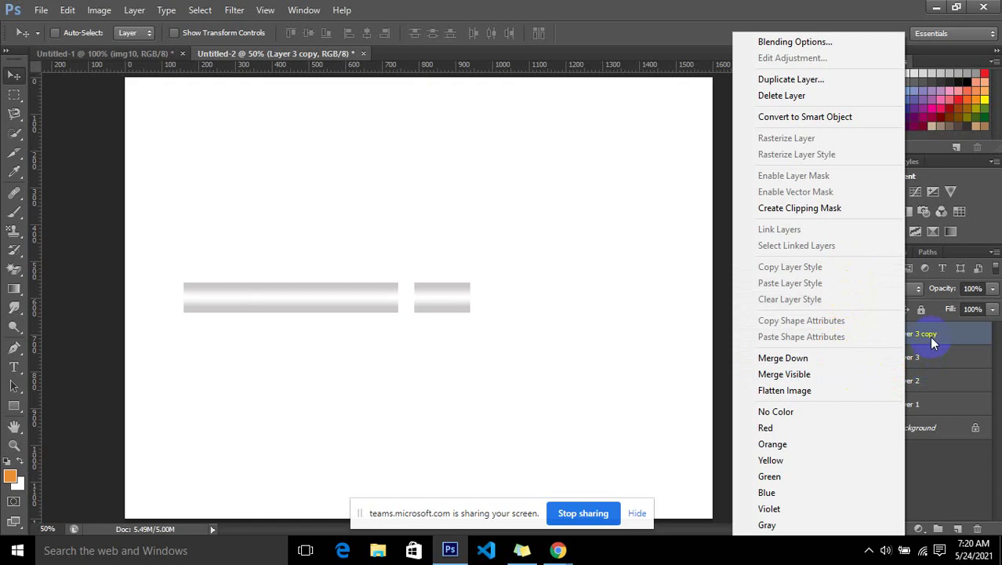
left_click(930, 336)
double_click(921, 334)
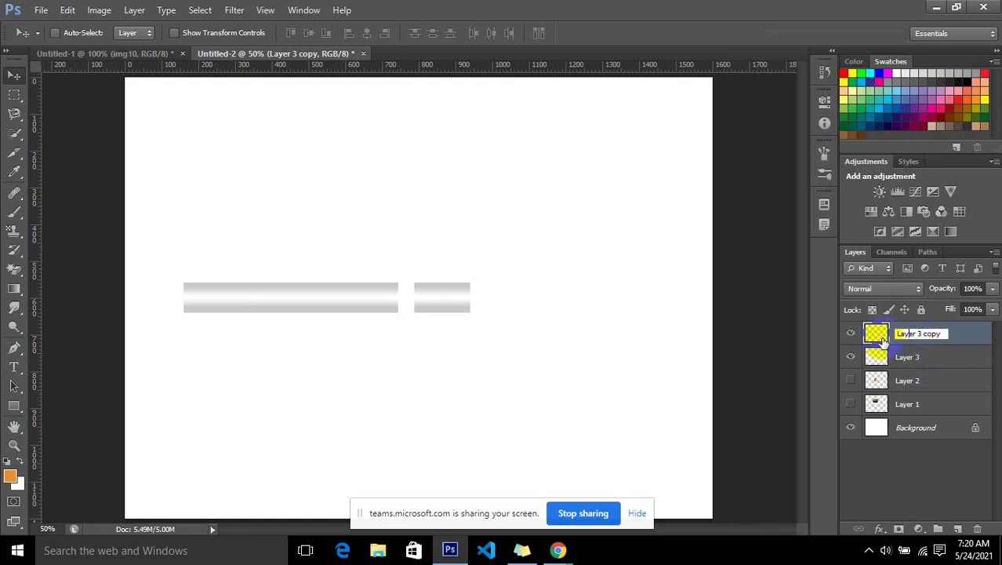
left_click(878, 335, "ctrl")
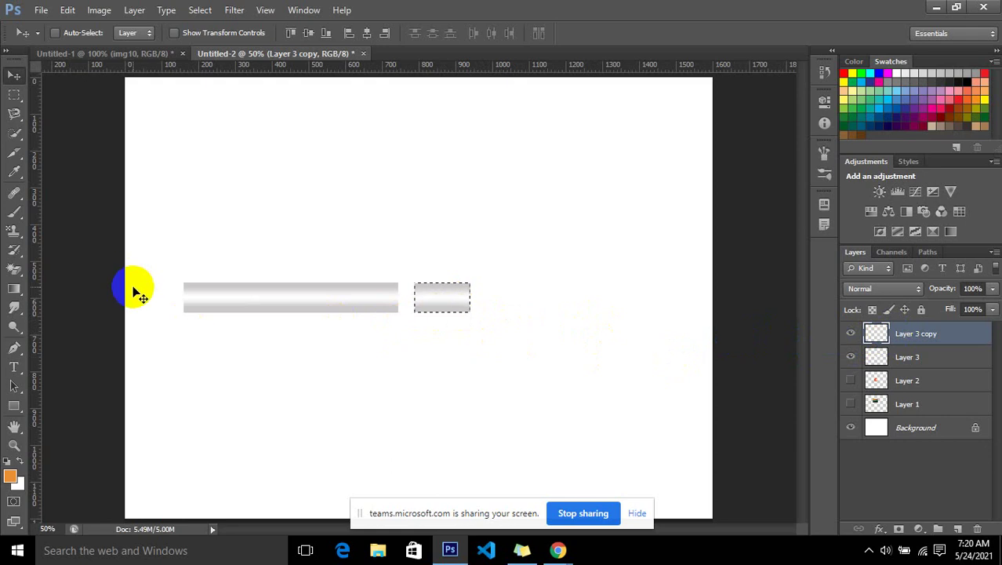
left_click(13, 290)
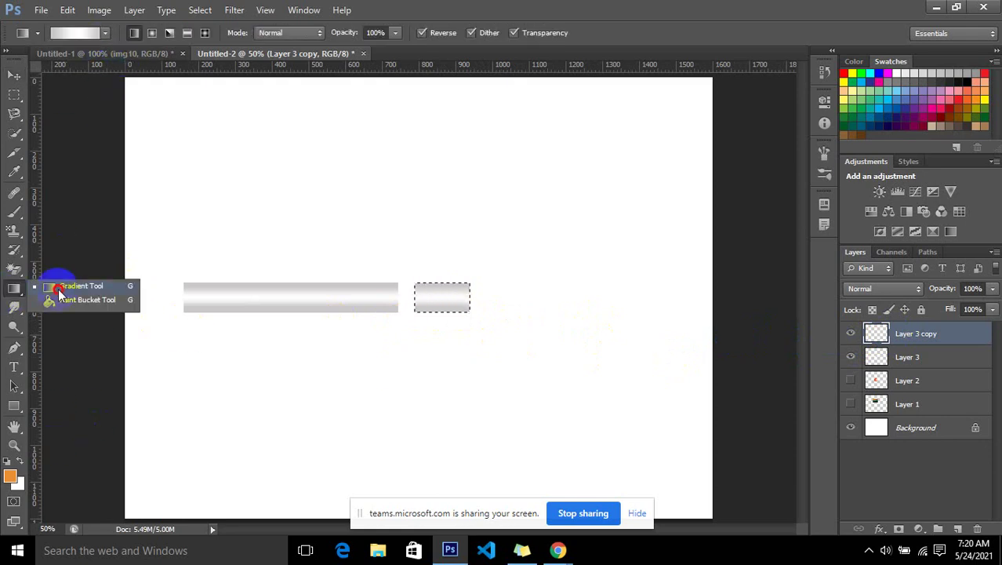
Set the gradient's right stop to orange #e9a02c
left_click_drag(13, 294, 55, 286)
left_click(79, 32)
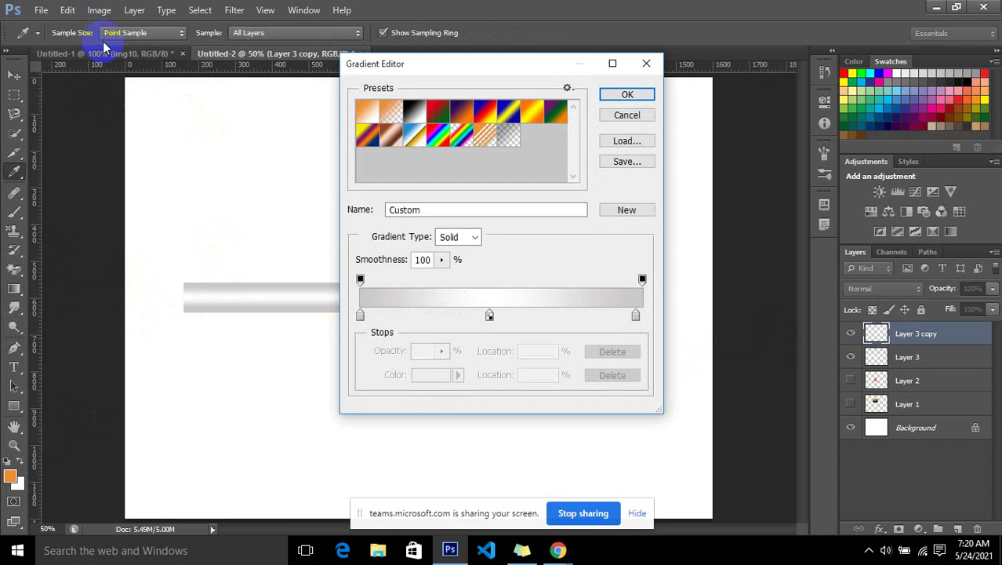
double_click(636, 315)
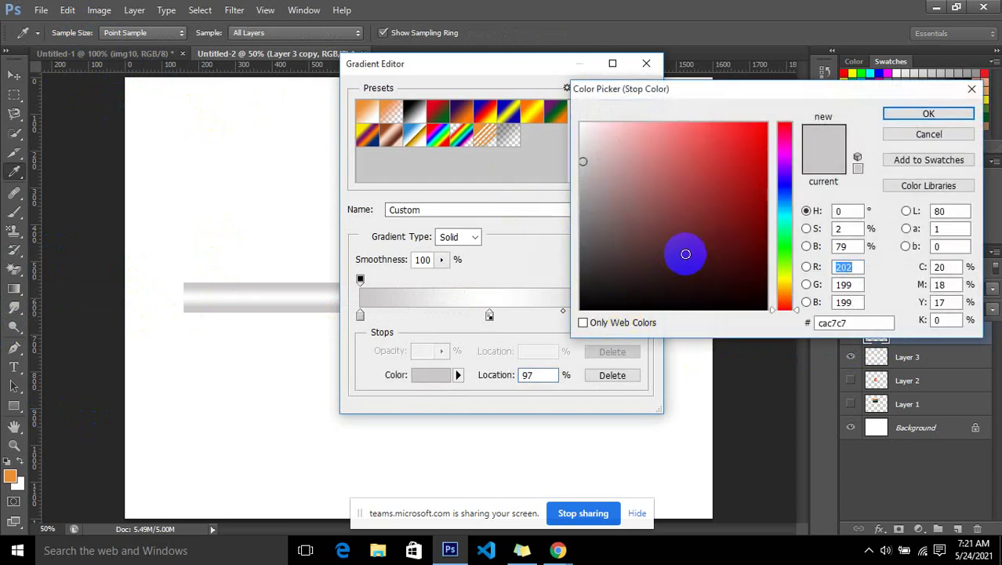
left_click(791, 290)
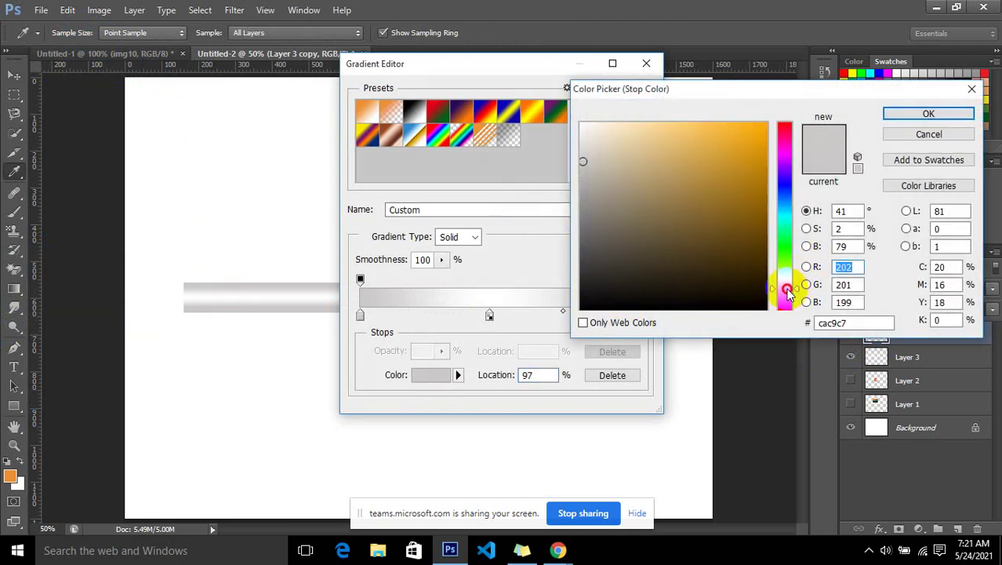
left_click_drag(788, 292, 788, 294)
left_click(722, 153)
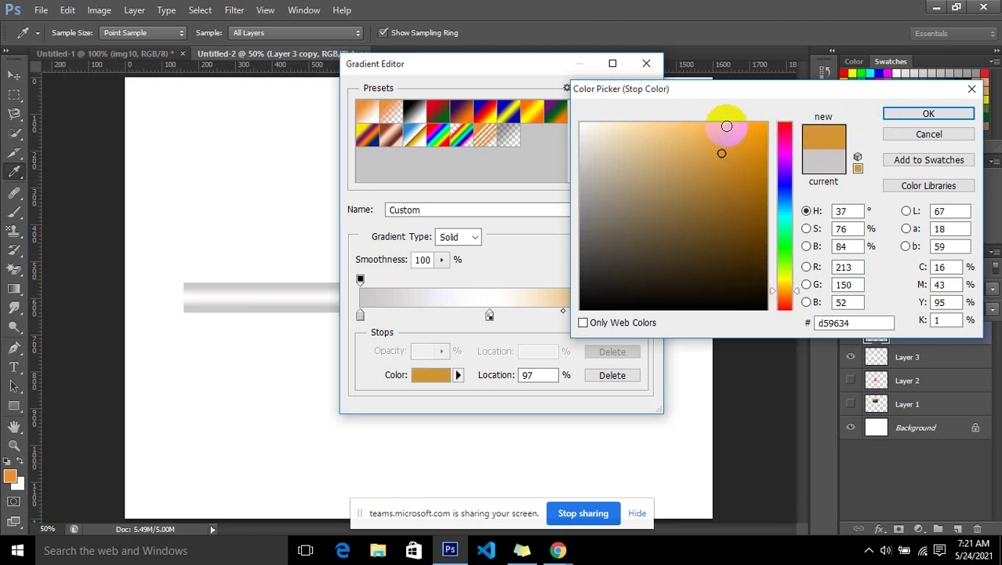
left_click(720, 131)
left_click_drag(719, 132, 732, 139)
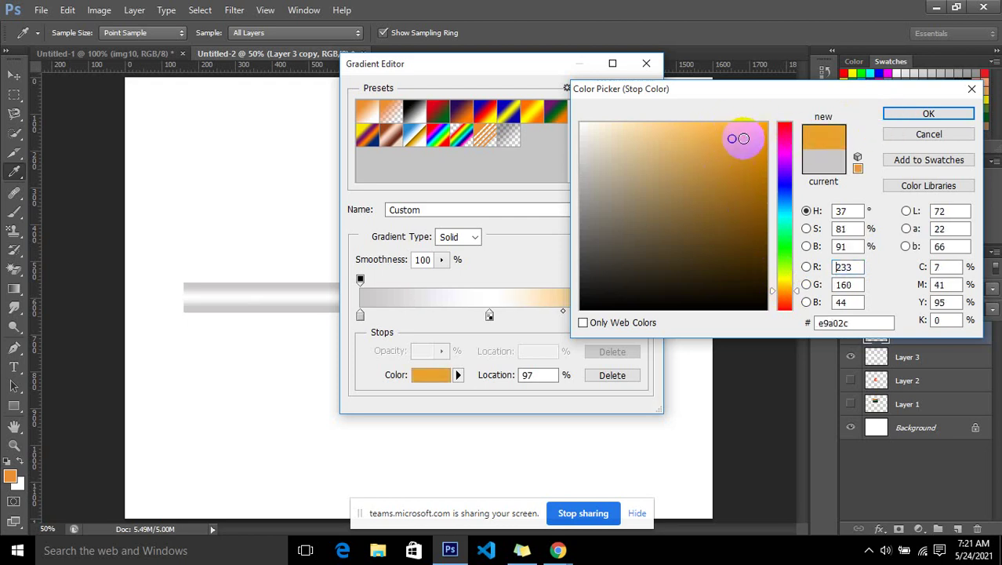
left_click_drag(863, 323, 784, 327)
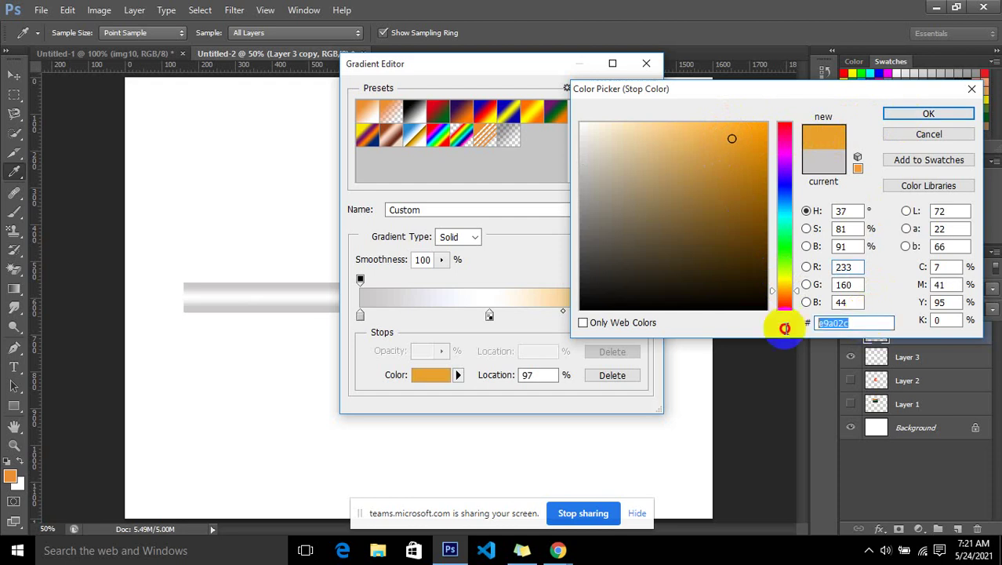
left_click(929, 114)
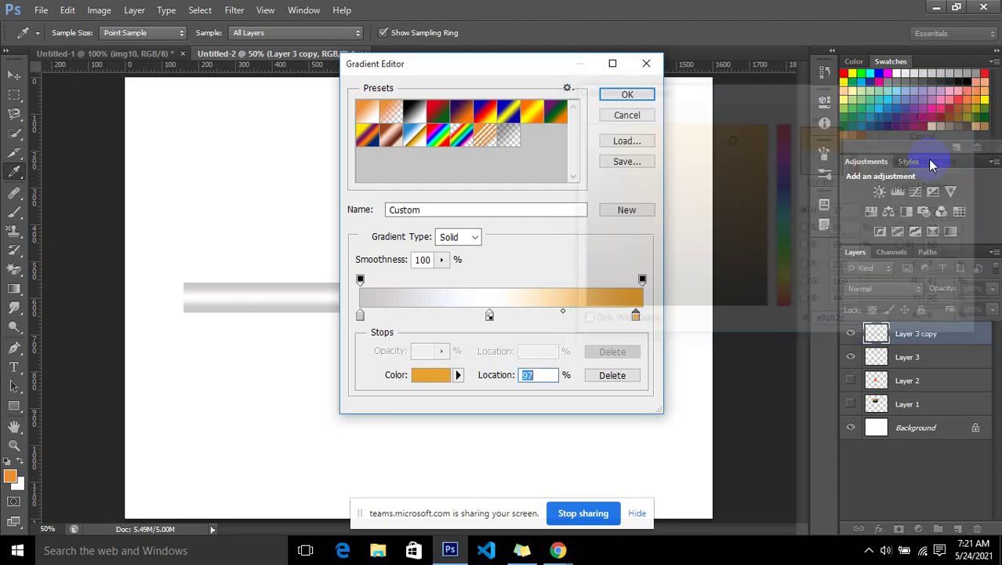
Set the left stop to #e9a02c too, keep the white middle stop, and accept
double_click(360, 314)
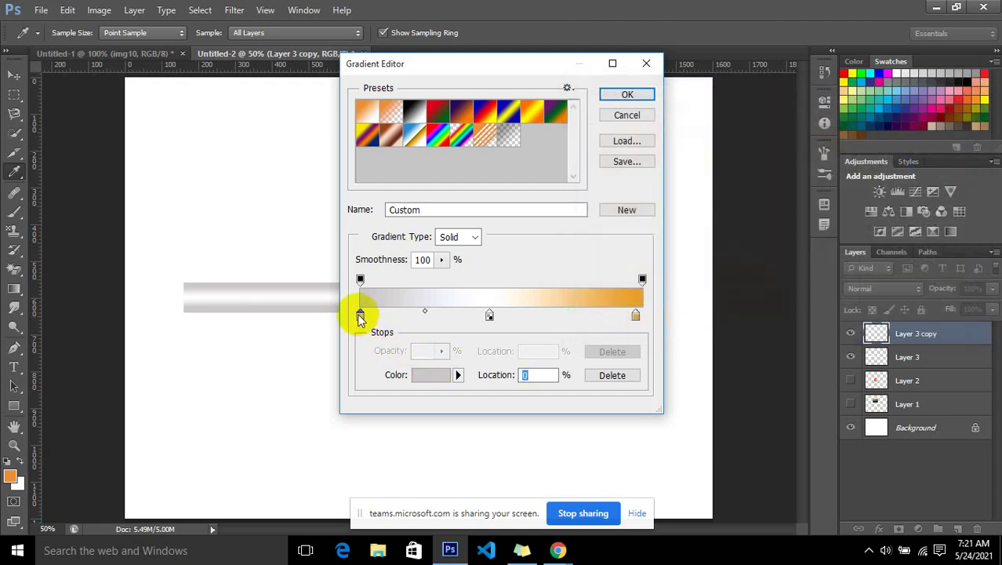
left_click_drag(862, 322, 765, 328)
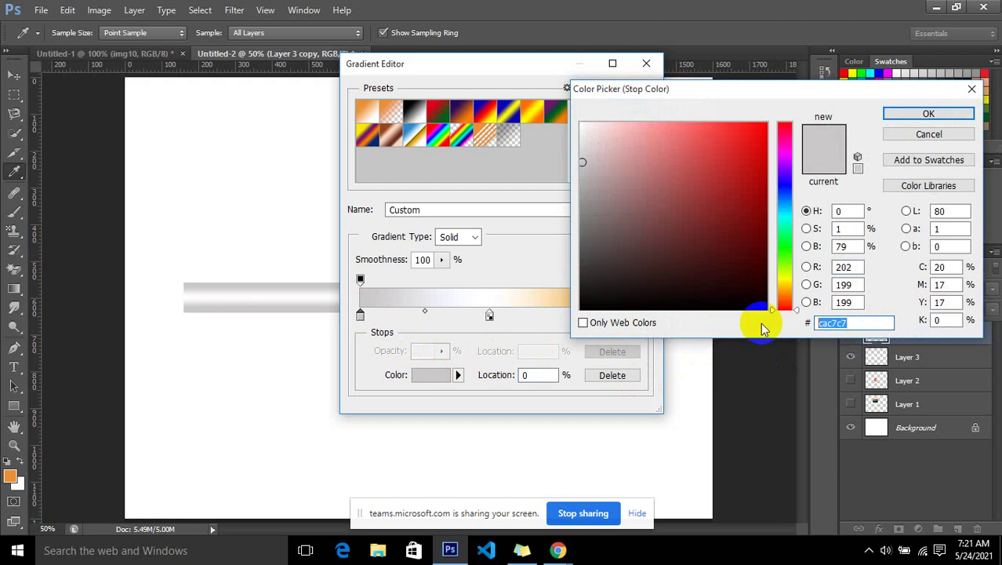
key("ctrl+v")
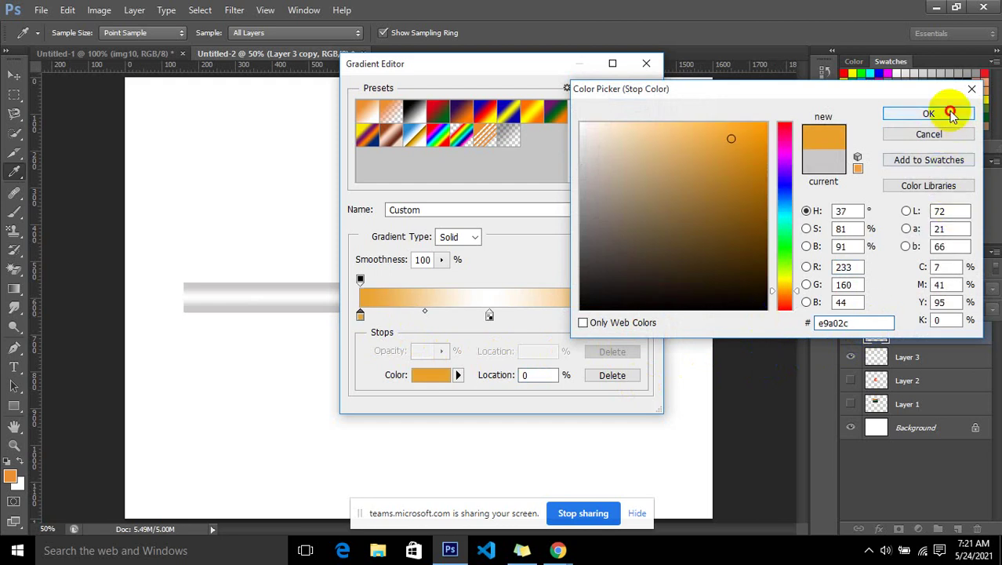
left_click(948, 111)
left_click(490, 315)
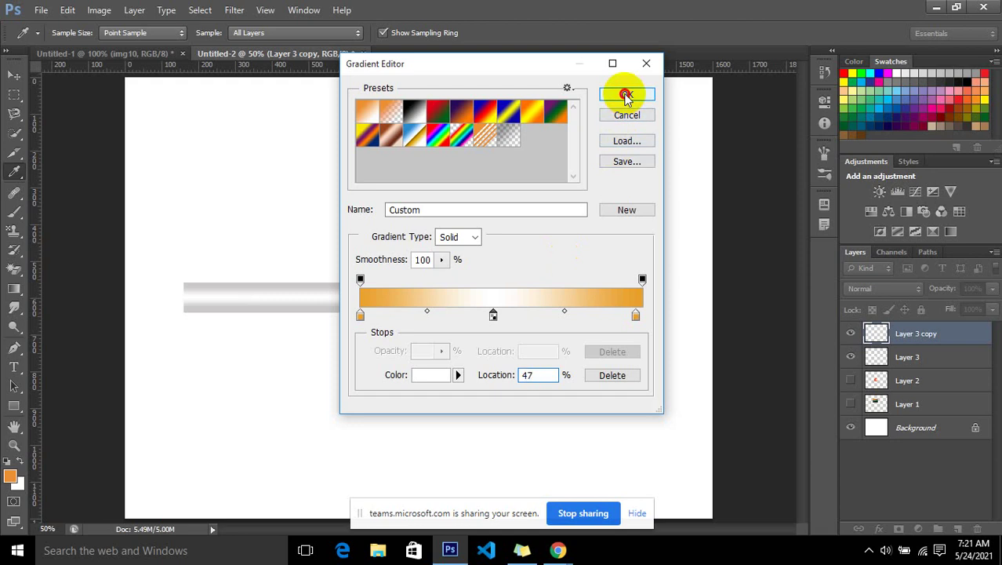
left_click(627, 94)
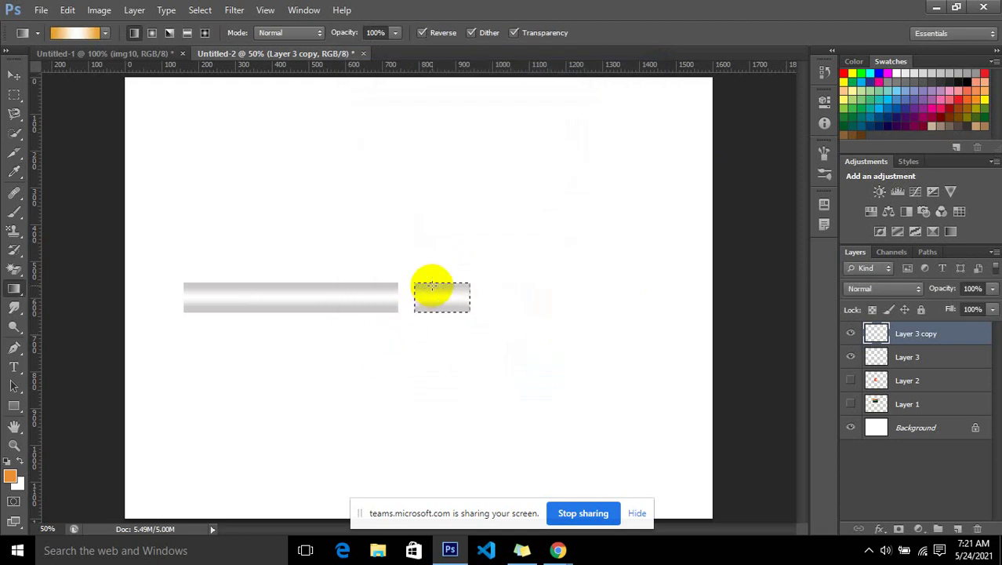
Fill the small selection with the orange gradient, butt it against the grey bar, and duplicate it
mouse_move(431, 285)
left_mouse_down()
mouse_move(439, 309)
mouse_move(443, 285)
mouse_move(445, 313)
mouse_move(446, 285)
mouse_move(446, 314)
left_mouse_up()
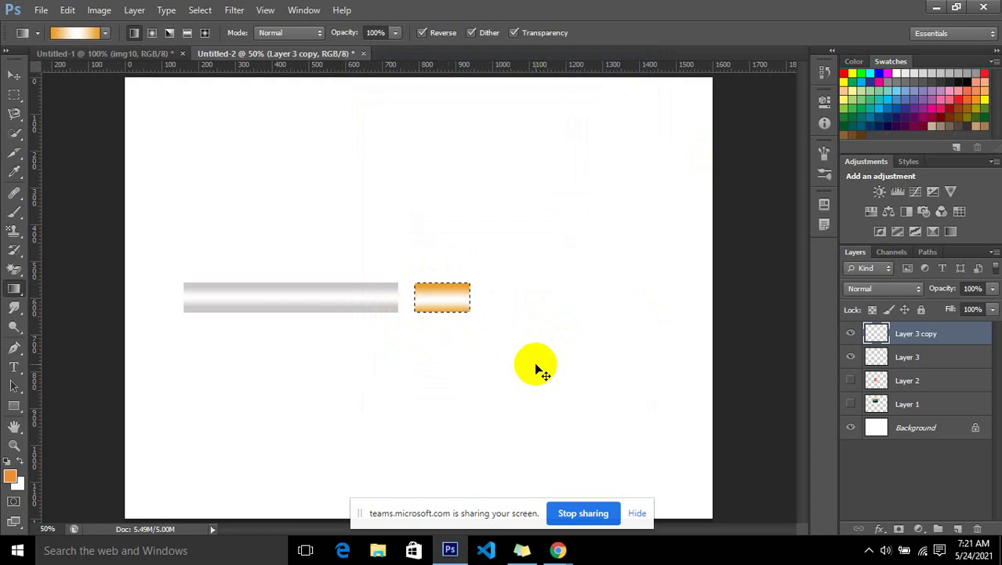
key("ctrl+d")
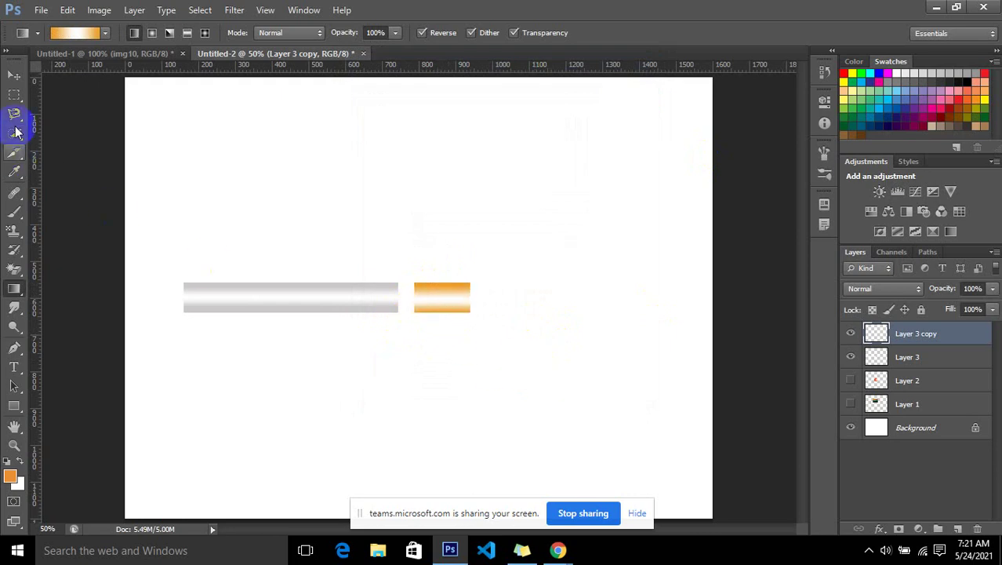
left_click(11, 76)
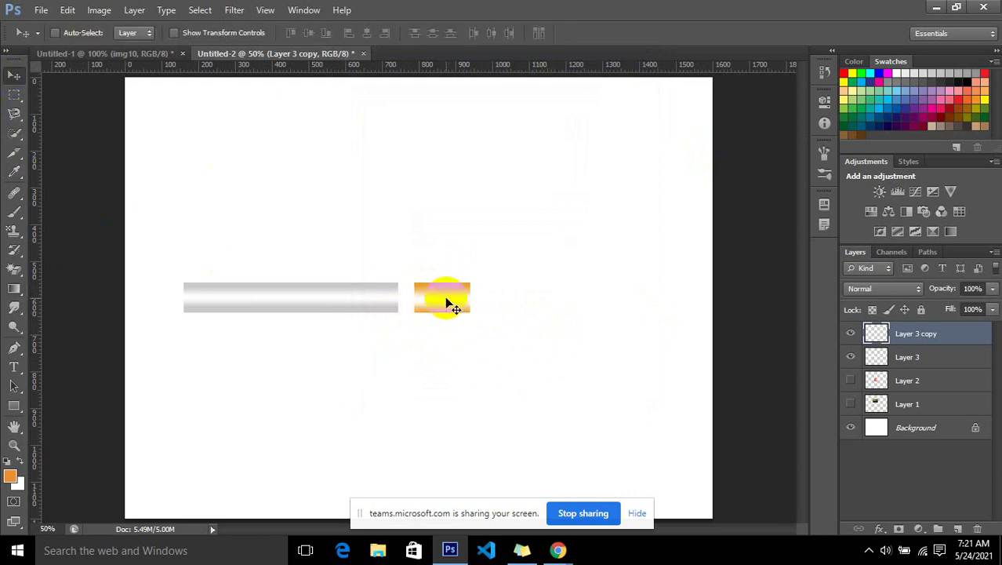
left_click_drag(445, 300, 434, 300)
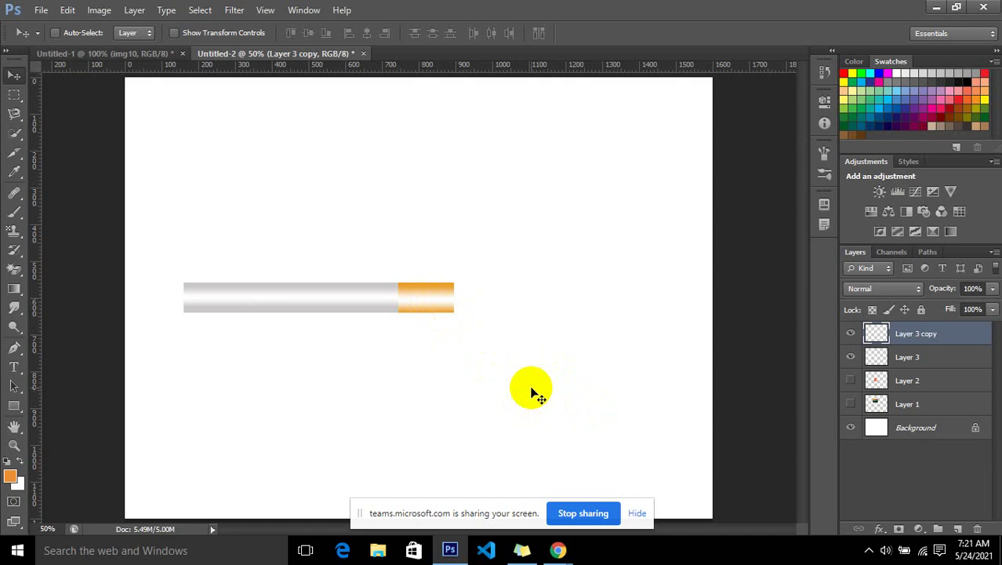
key("ctrl+j")
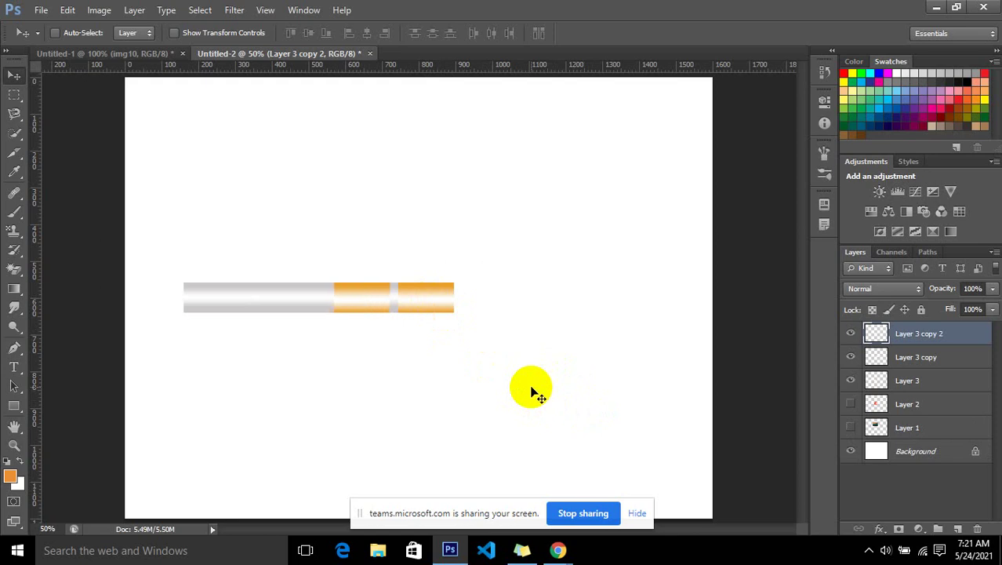
Narrow Layer 3 copy 2 to a thin 65%-width orange band beside the tip
key("ctrl+t")
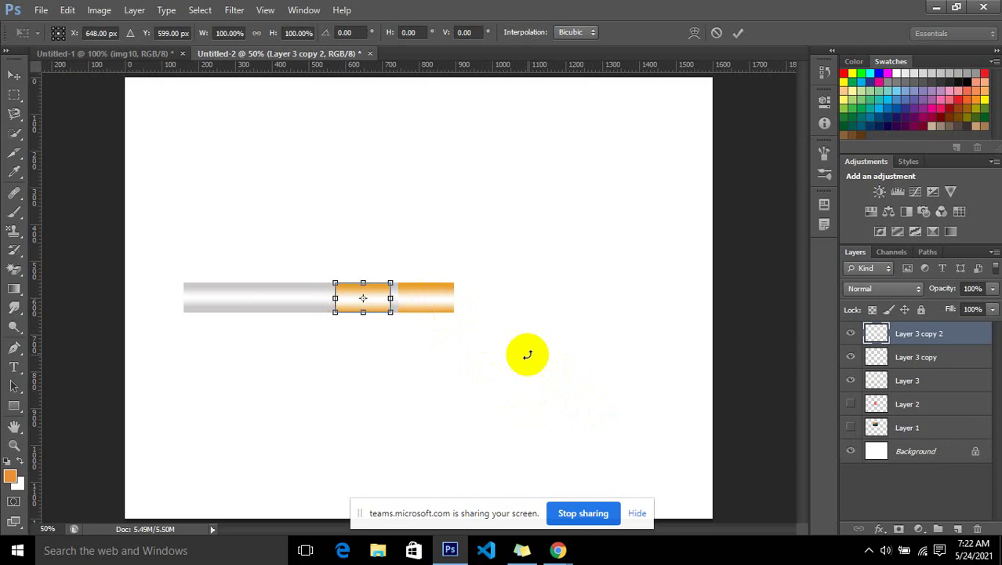
left_click_drag(335, 298, 384, 293)
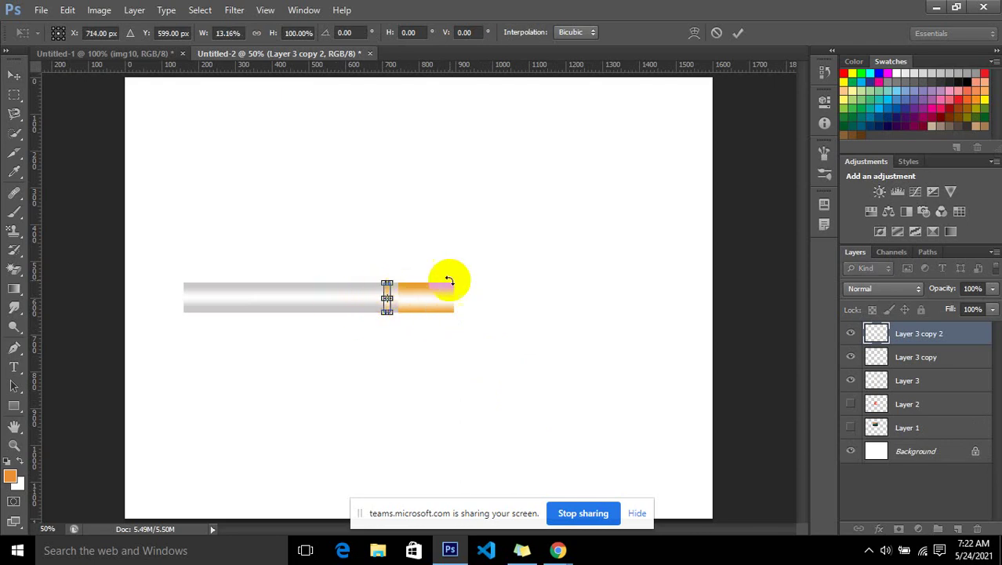
key("Return")
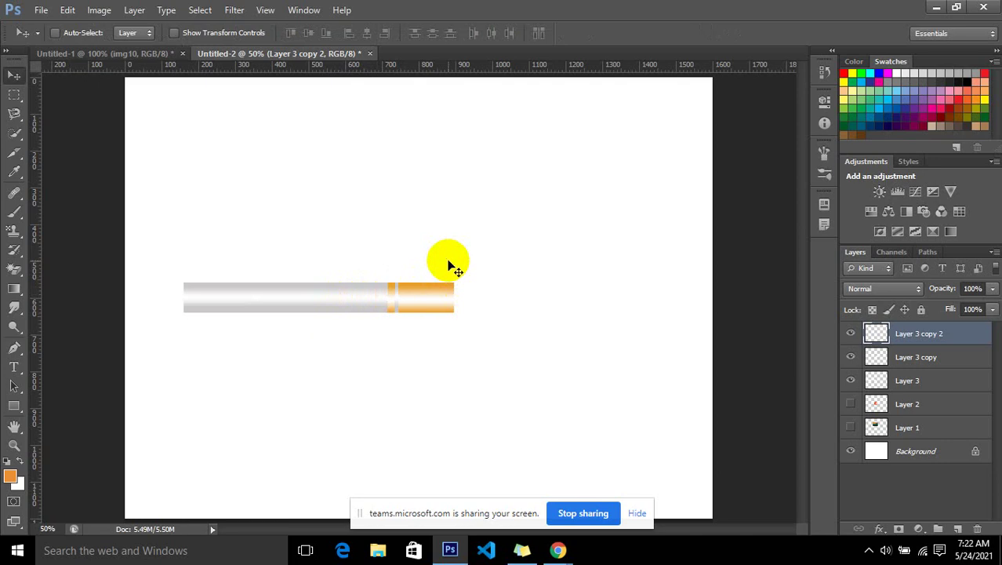
key("ctrl+t")
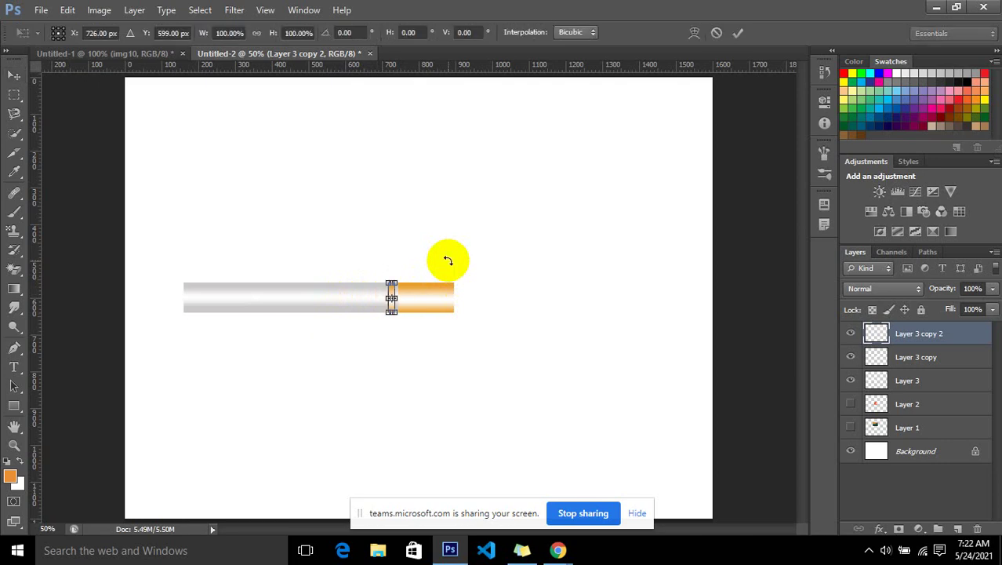
key("ctrl+plus")
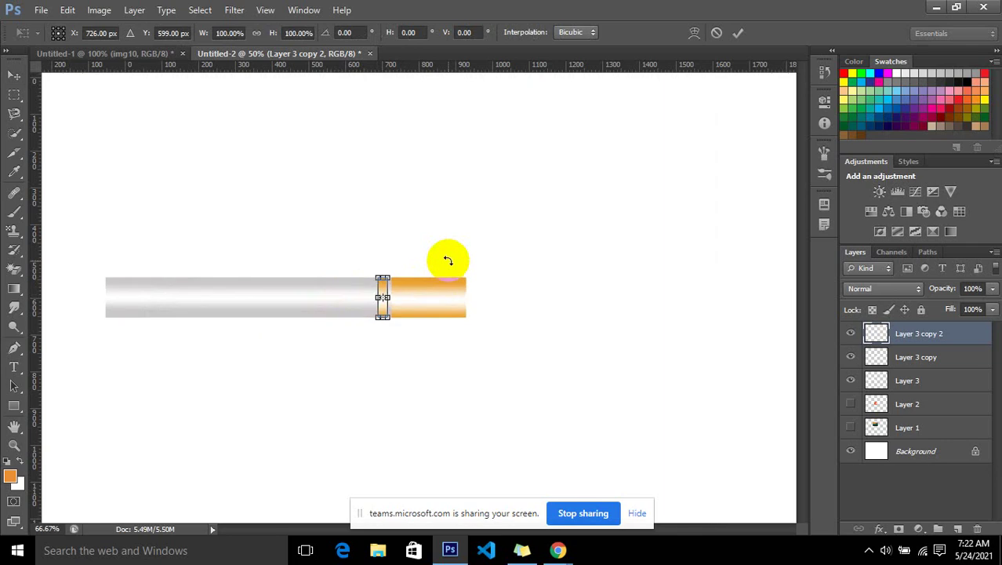
key("ctrl+plus")
key("ctrl+plus")
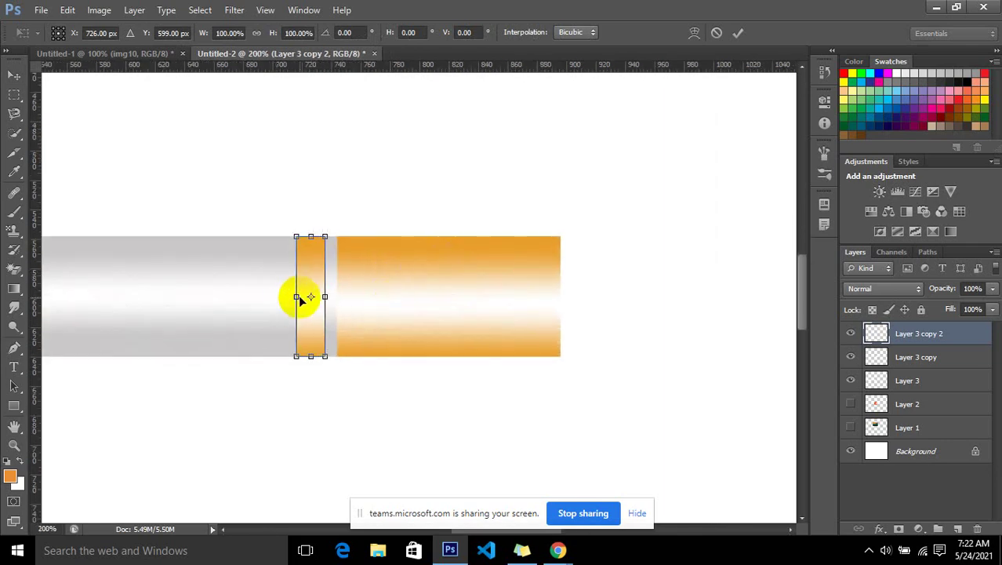
left_click_drag(296, 296, 307, 297)
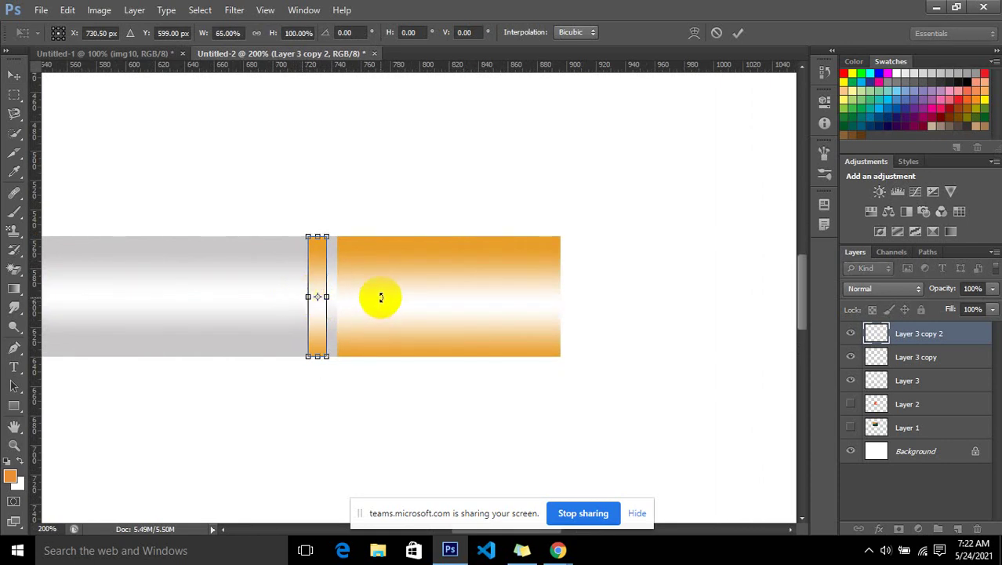
key("Left")
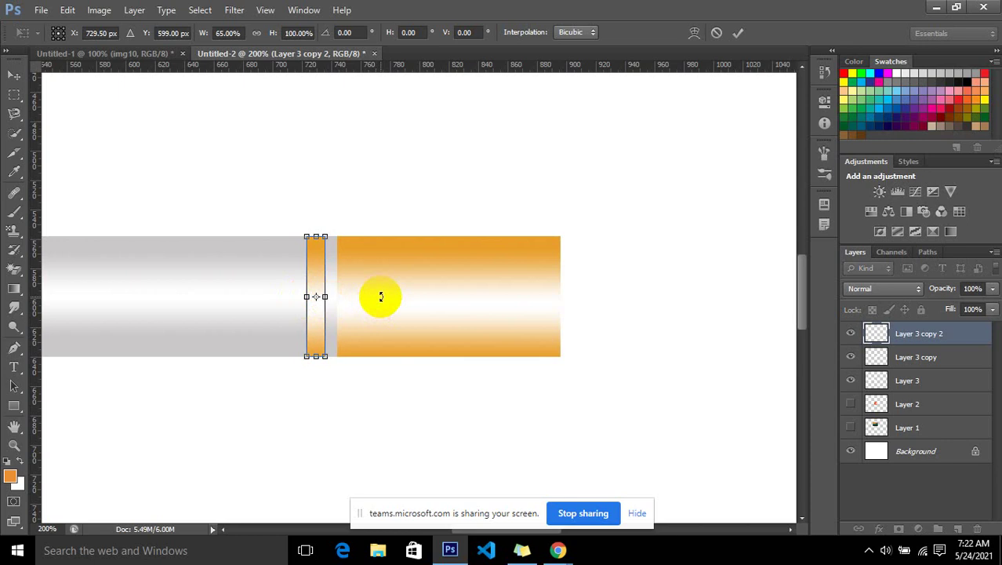
key("Return")
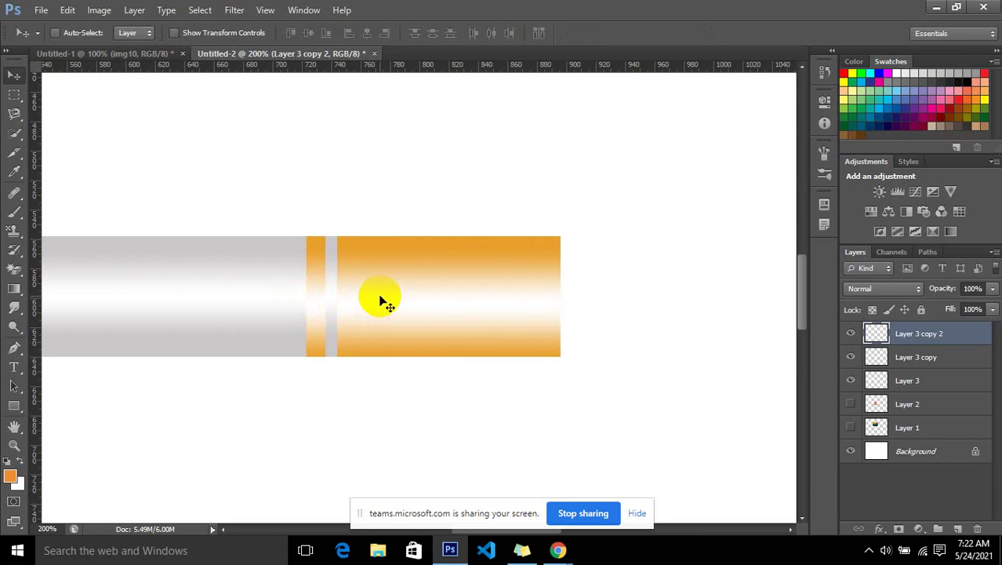
Zoom back out to 50% to show the whole cigarette bar and reselect the Gradient Tool
key("ctrl+minus")
key("ctrl+minus")
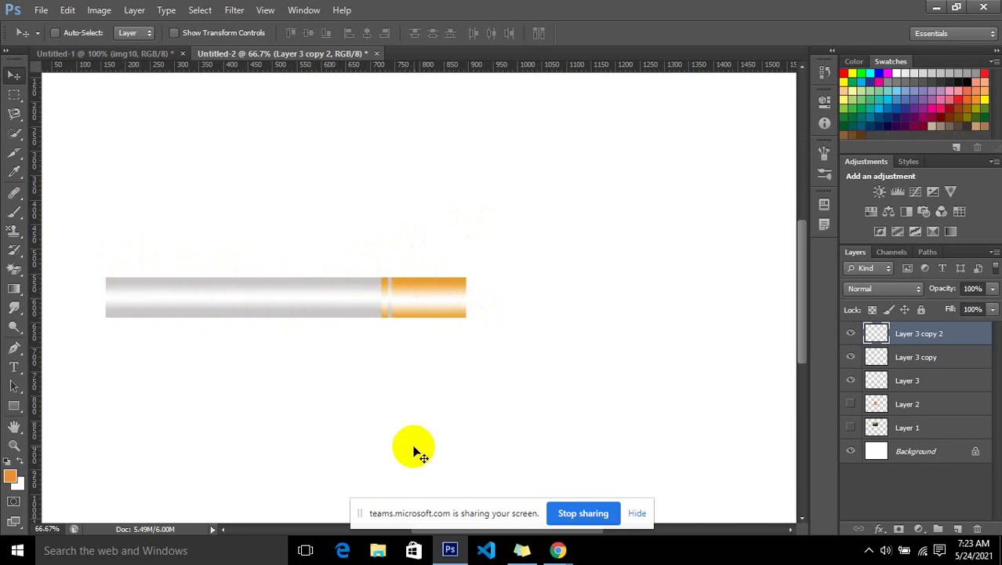
key("ctrl+minus")
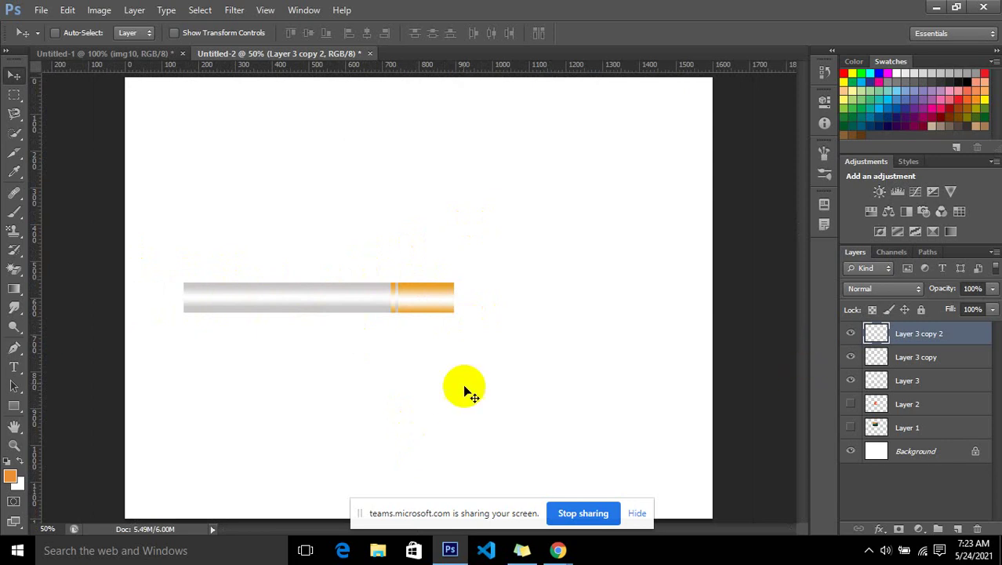
left_click_drag(14, 288, 66, 291)
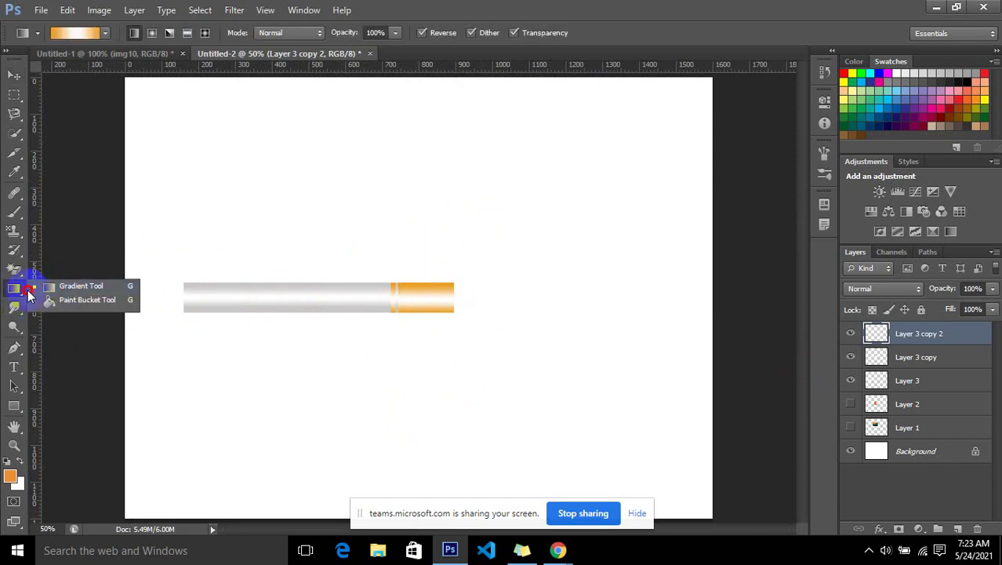
Open the Gradient Editor showing the orange-white-orange gradient, then switch over to the browser
left_click(47, 286)
left_click(79, 32)
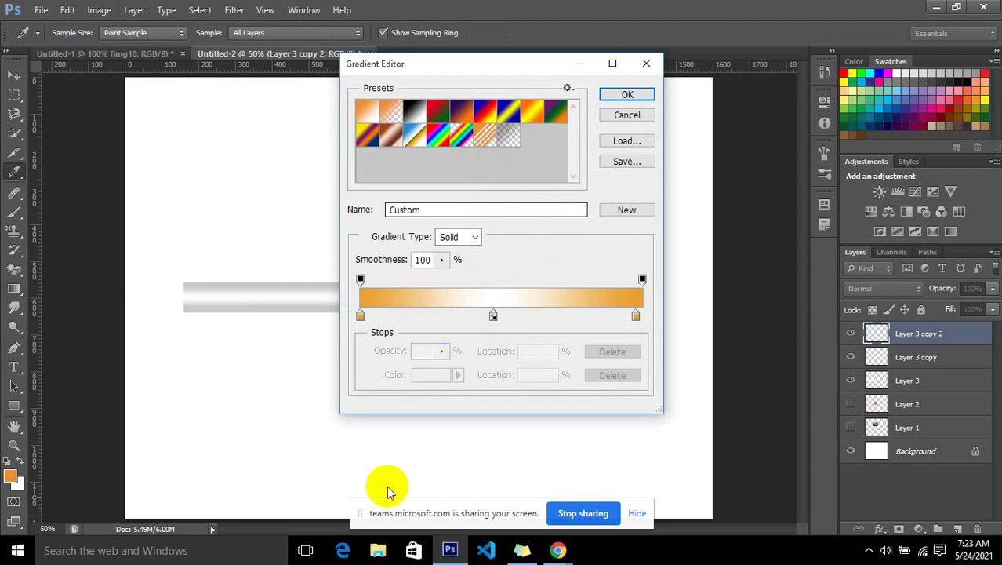
left_click(533, 555)
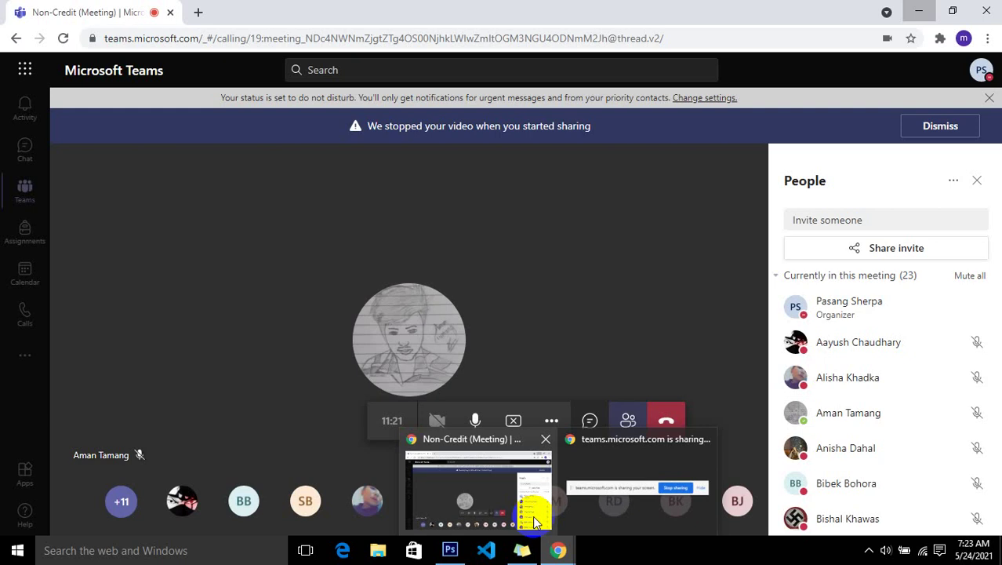
mouse_move(558, 550)
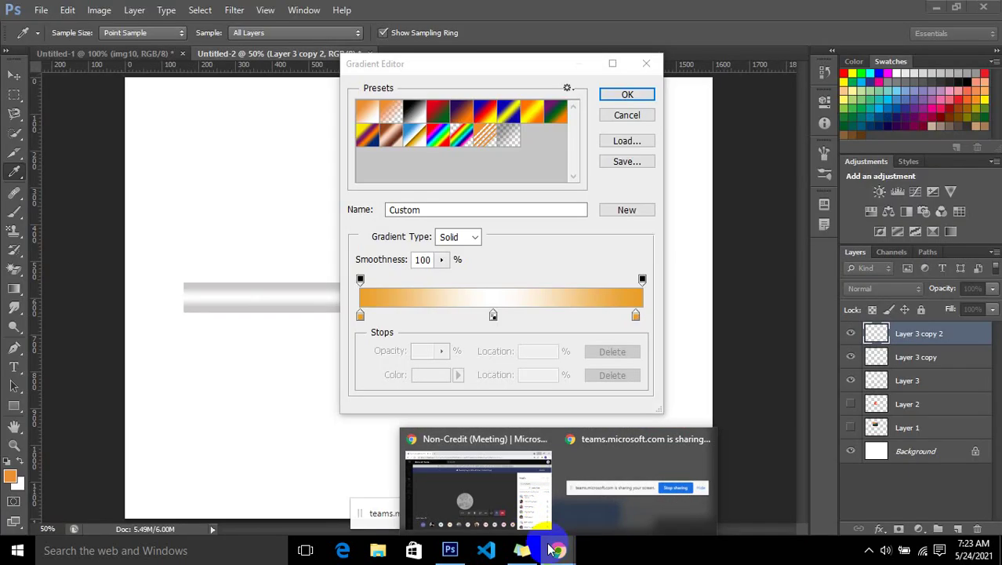
Bring the Teams meeting window in Chrome to the front and start a new tab
left_click(555, 551)
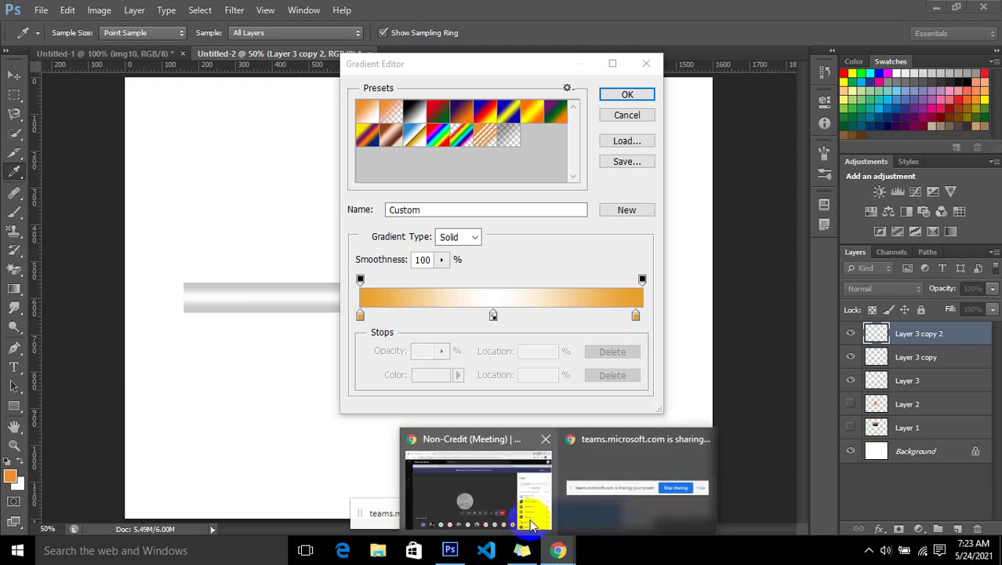
left_click(521, 502)
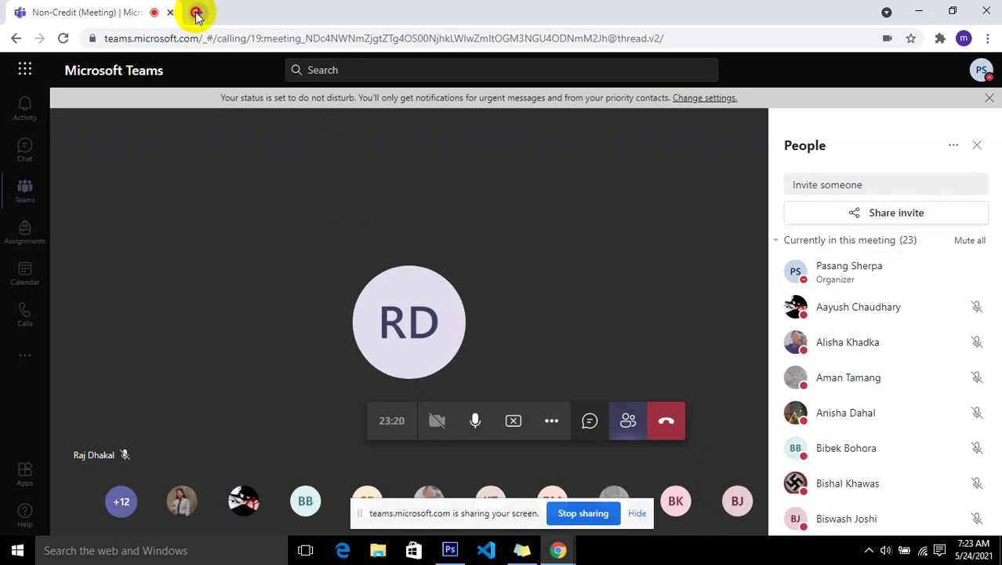
left_click(197, 12)
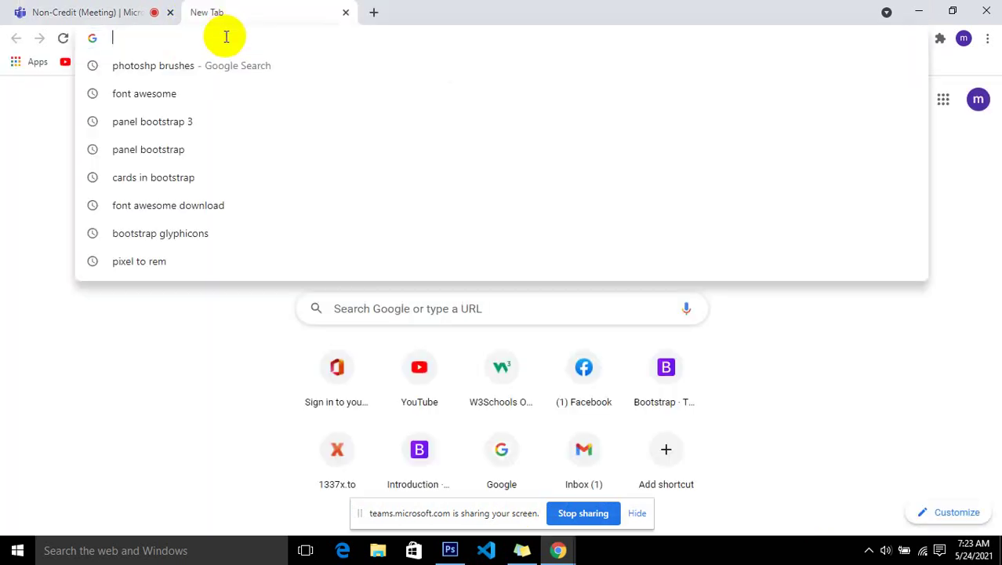
Search Google for 'gradient tool download for photoshop'
type("gradient")
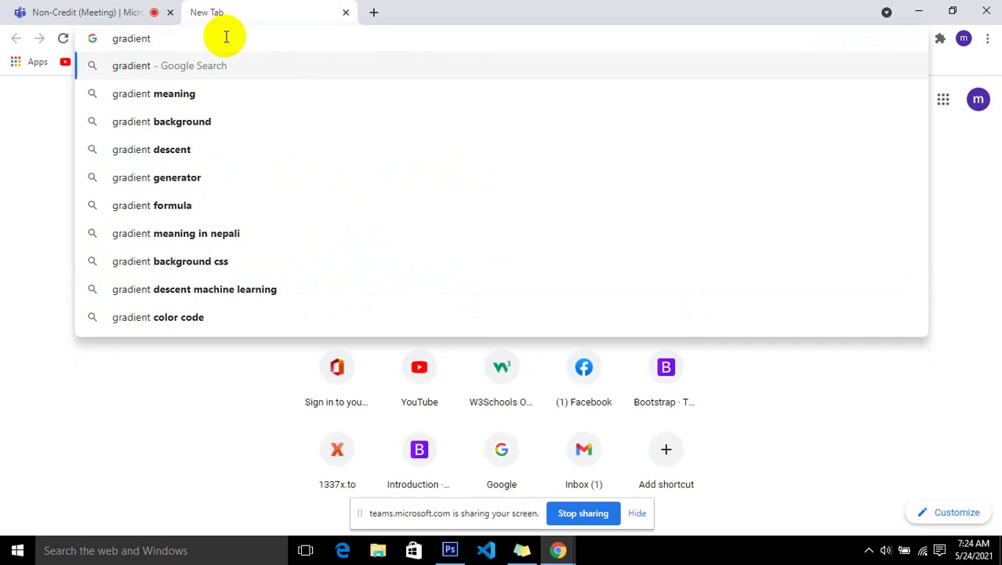
type("do")
key("BackSpace")
key("BackSpace")
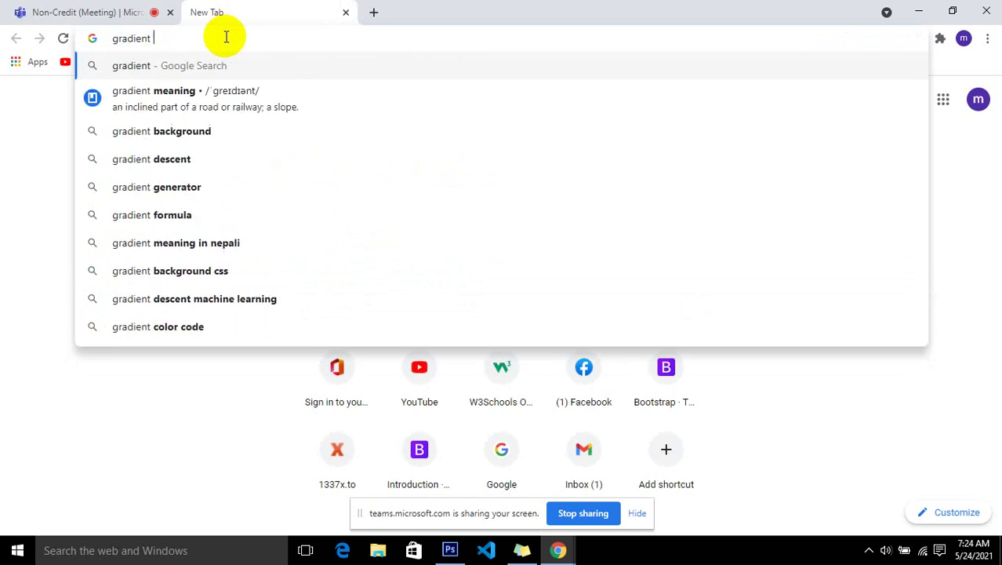
type("tool ")
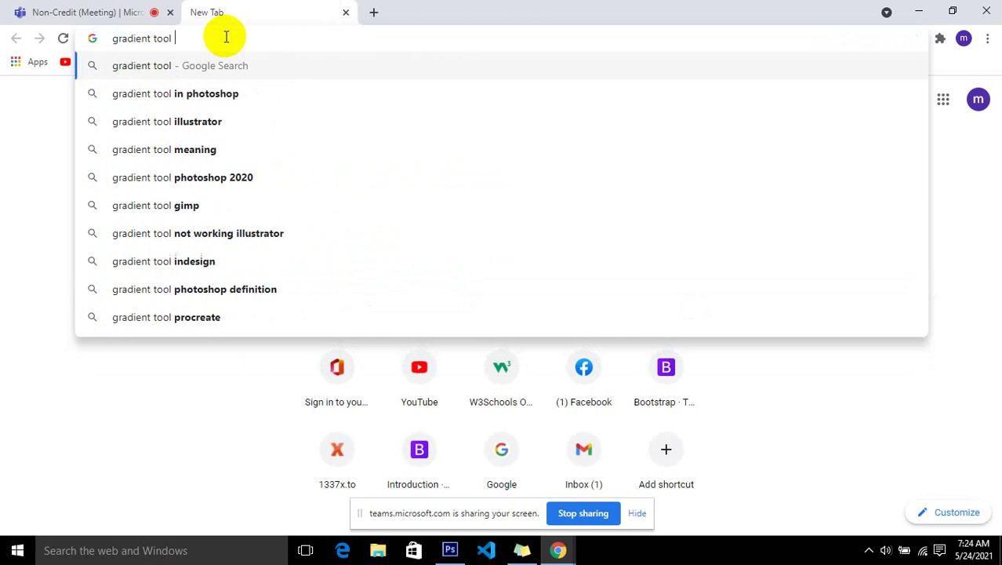
type("download for ")
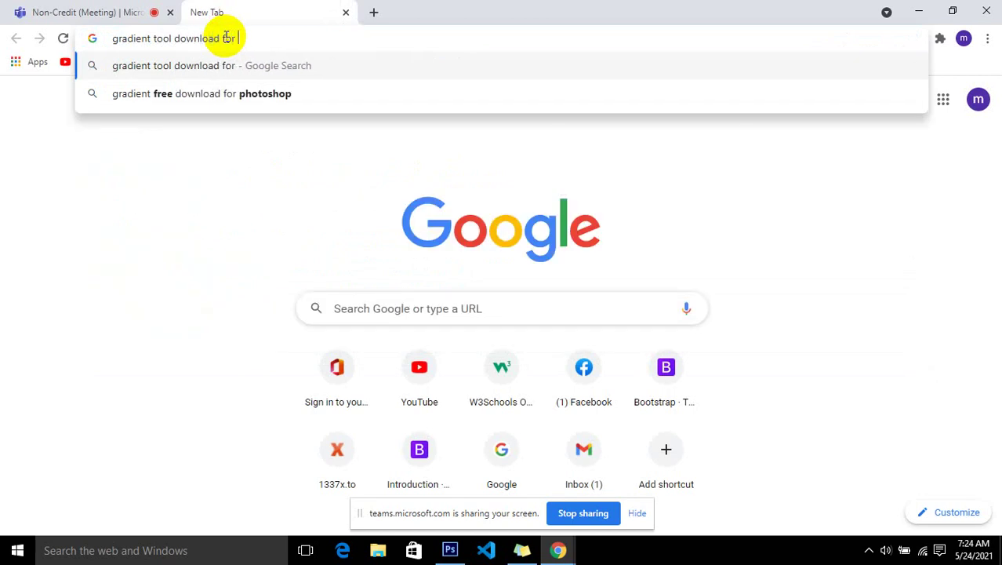
type("photosho")
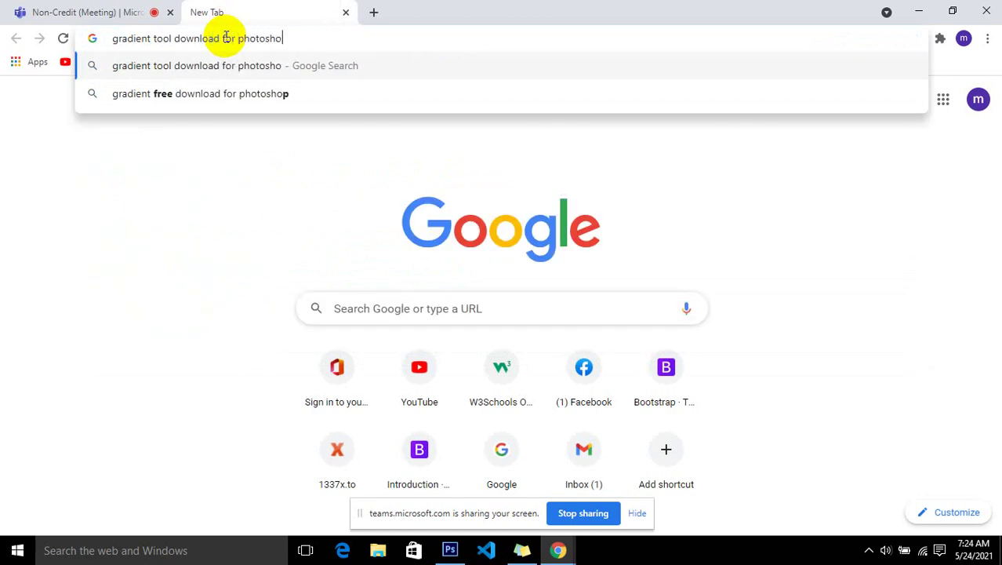
type("p")
key("Return")
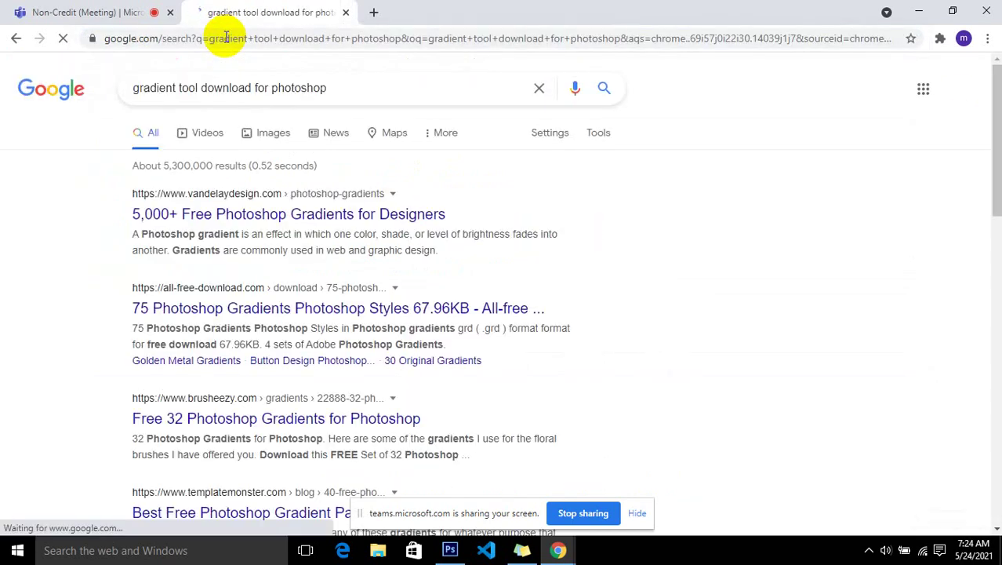
Open the first three gradient download results in their own new tabs
right_click(287, 220)
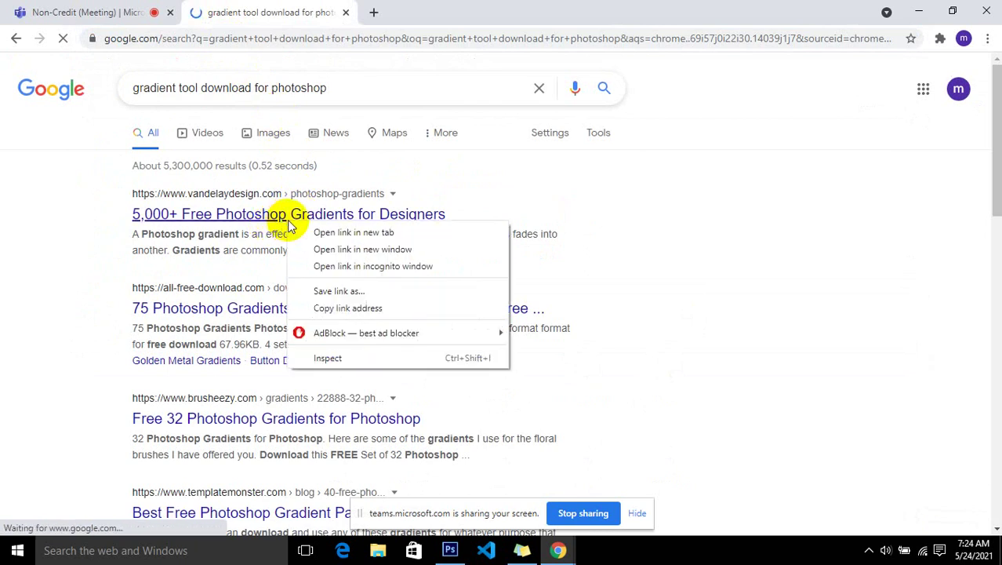
left_click(316, 234)
right_click(351, 309)
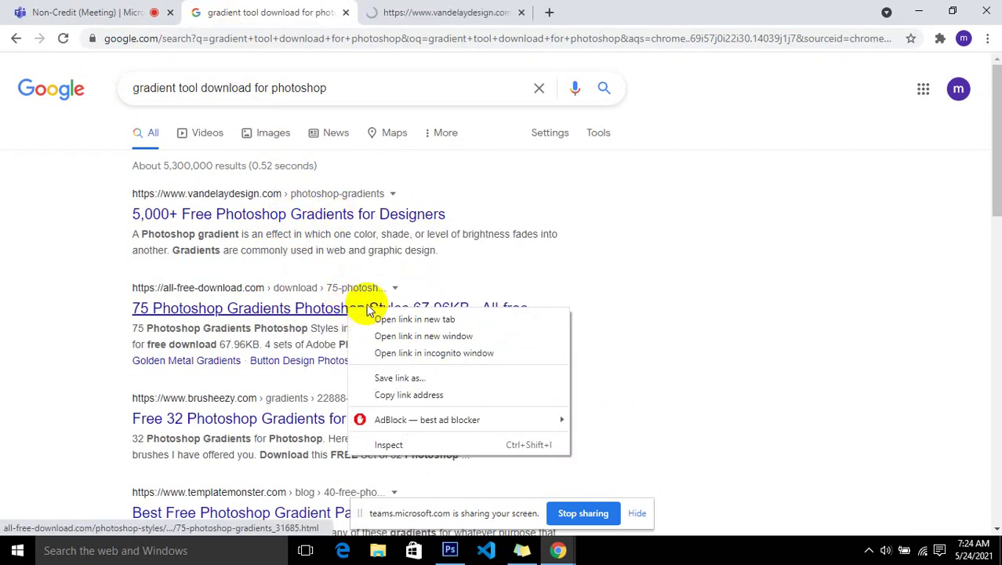
left_click(380, 318)
right_click(381, 416)
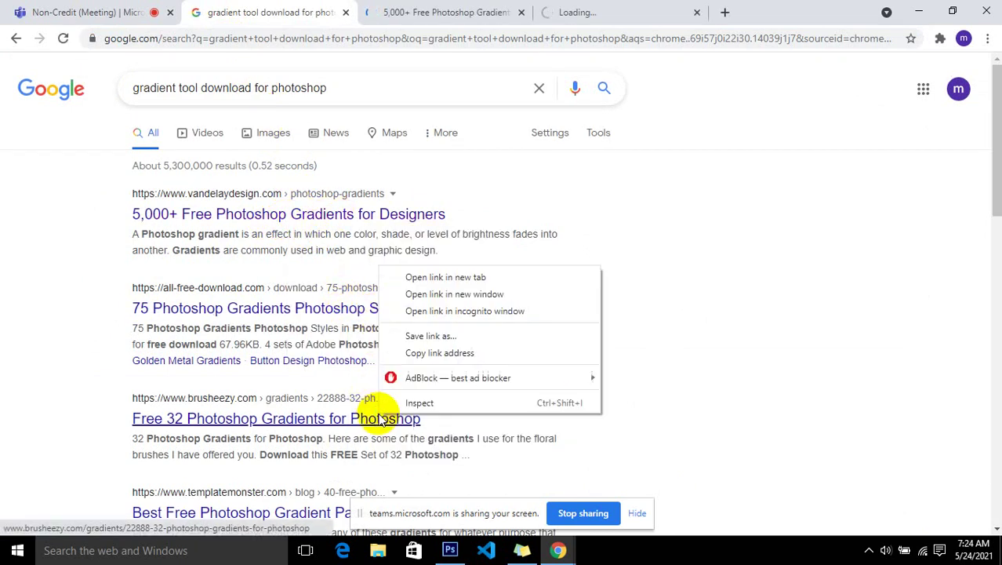
left_click(486, 279)
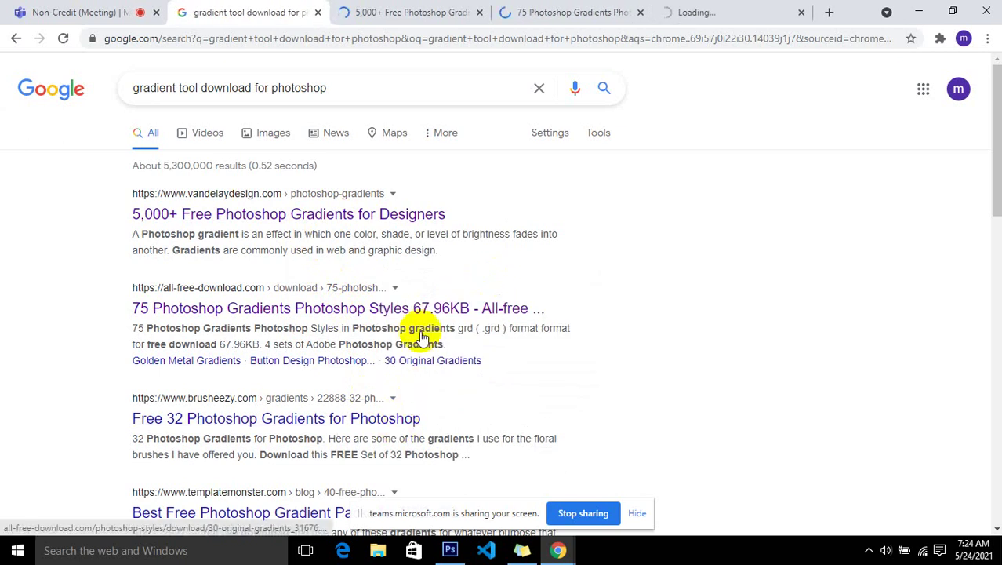
Browse the 5,000+ Free Photoshop Gradients page
left_click(436, 7)
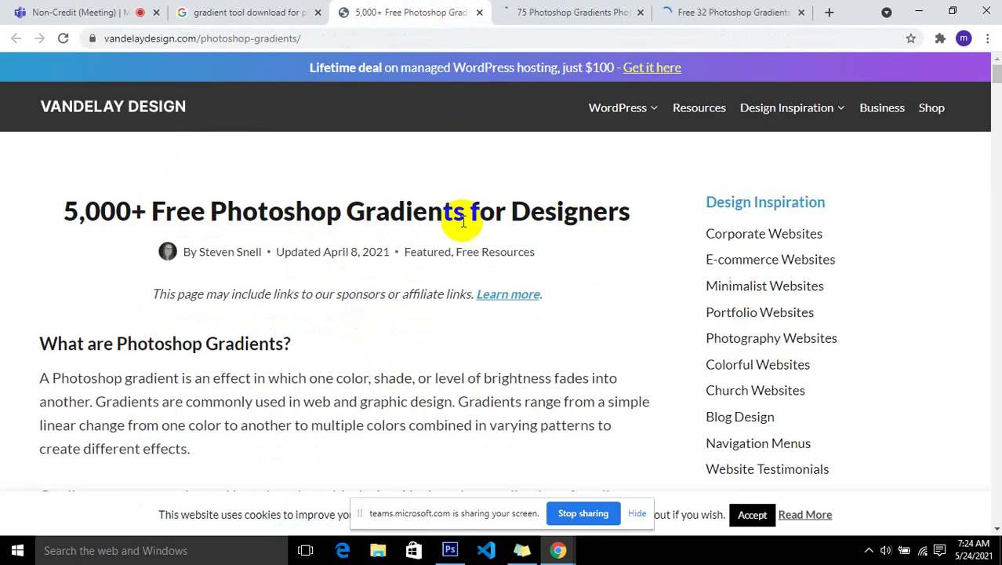
scroll(477, 350, "down", 2)
scroll(476, 350, "down", 5)
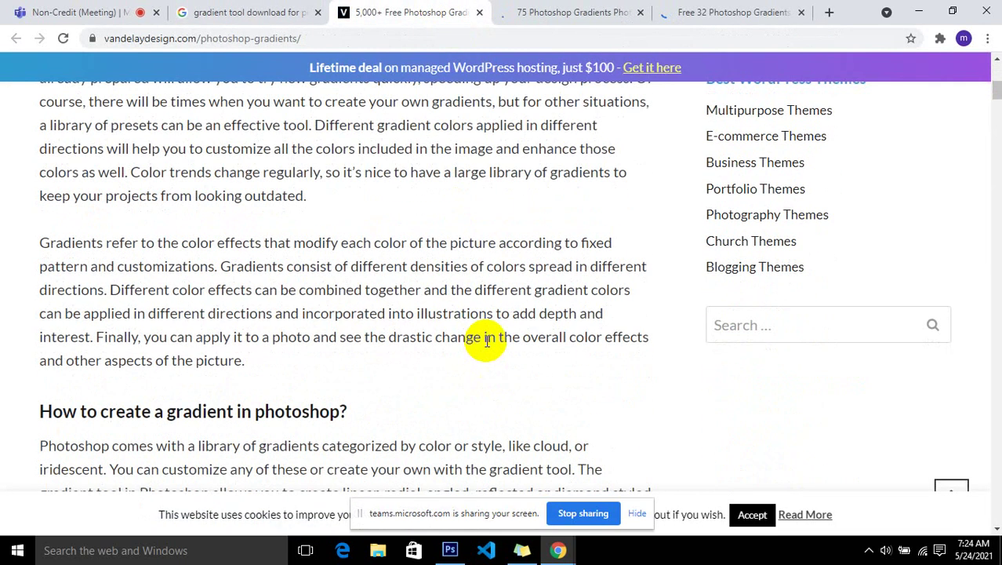
scroll(486, 340, "down", 7)
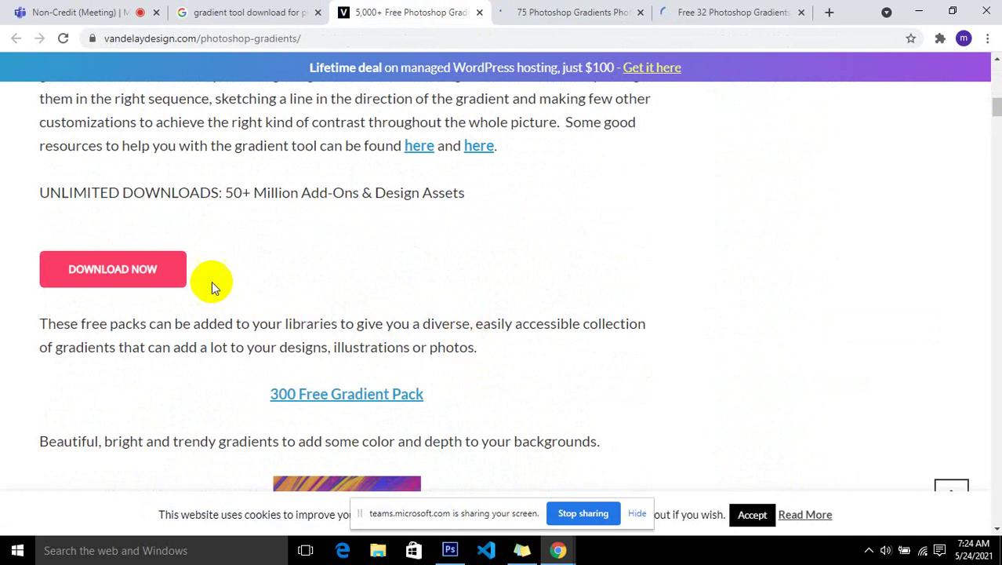
scroll(402, 289, "down", 5)
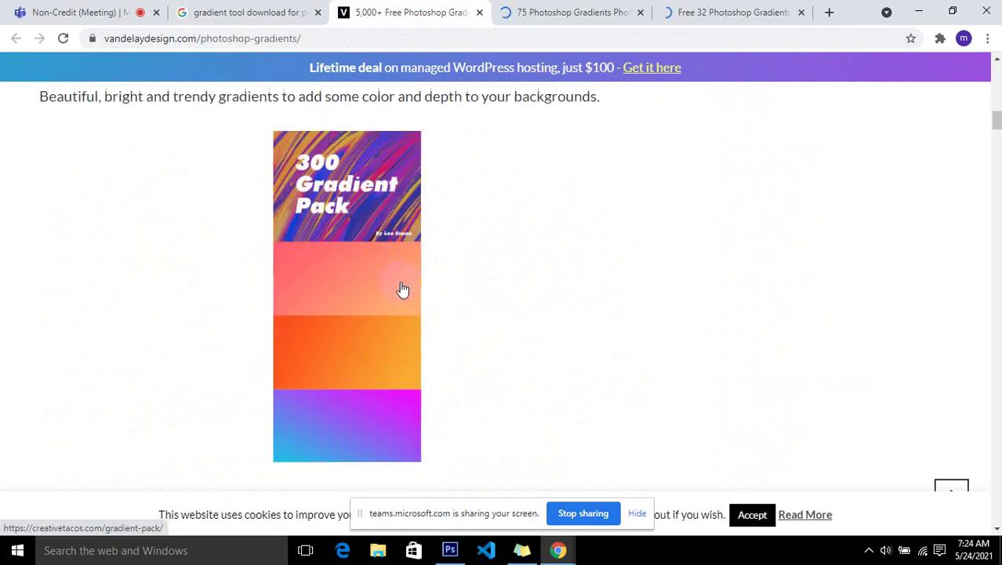
scroll(400, 288, "down", 2)
scroll(389, 278, "up", 1)
scroll(306, 270, "down", 4)
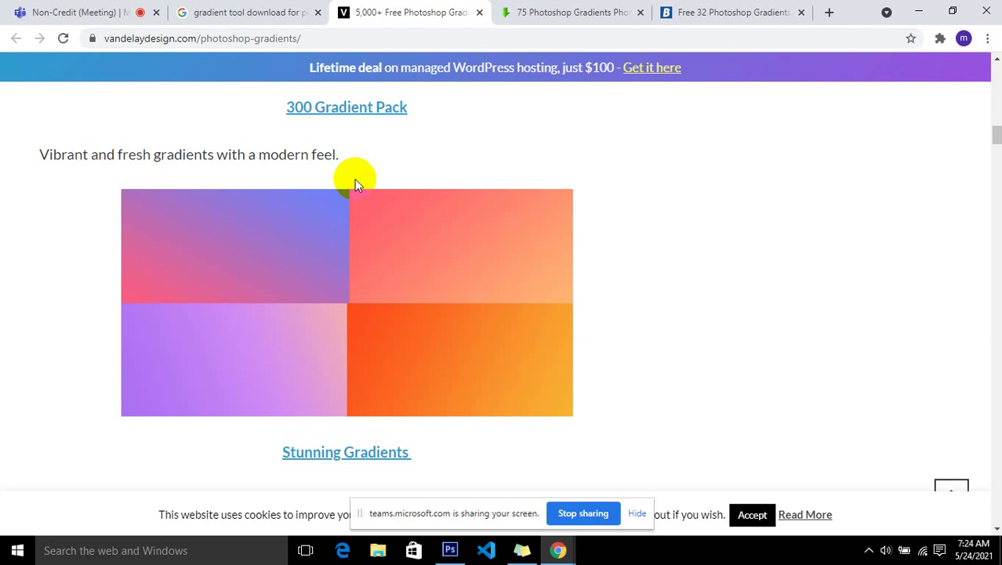
Browse the 75 Photoshop Gradients and Brusheezy 32 Gradients pages, then minimize Chrome
left_click(533, 12)
scroll(180, 313, "down", 1)
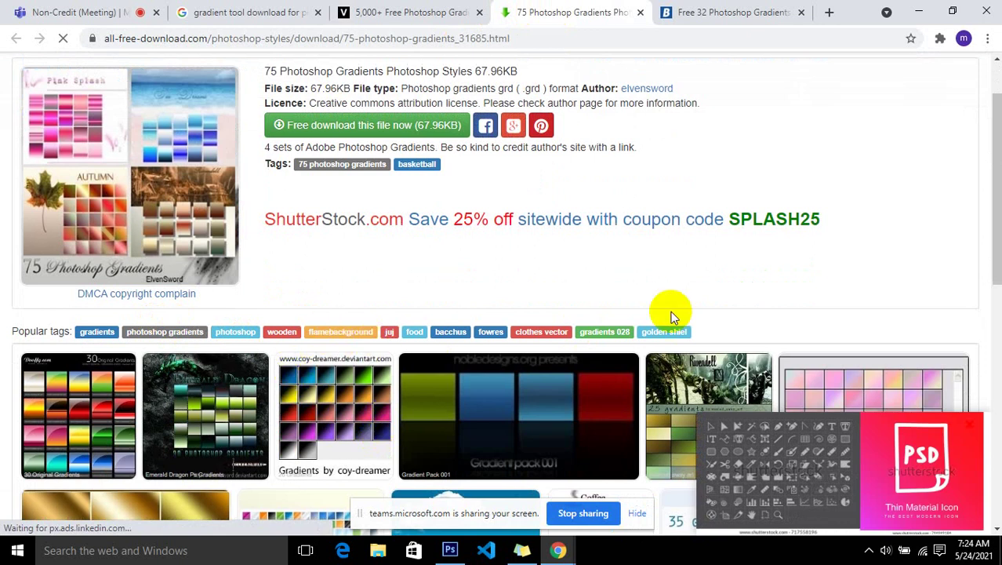
scroll(984, 257, "down", 3)
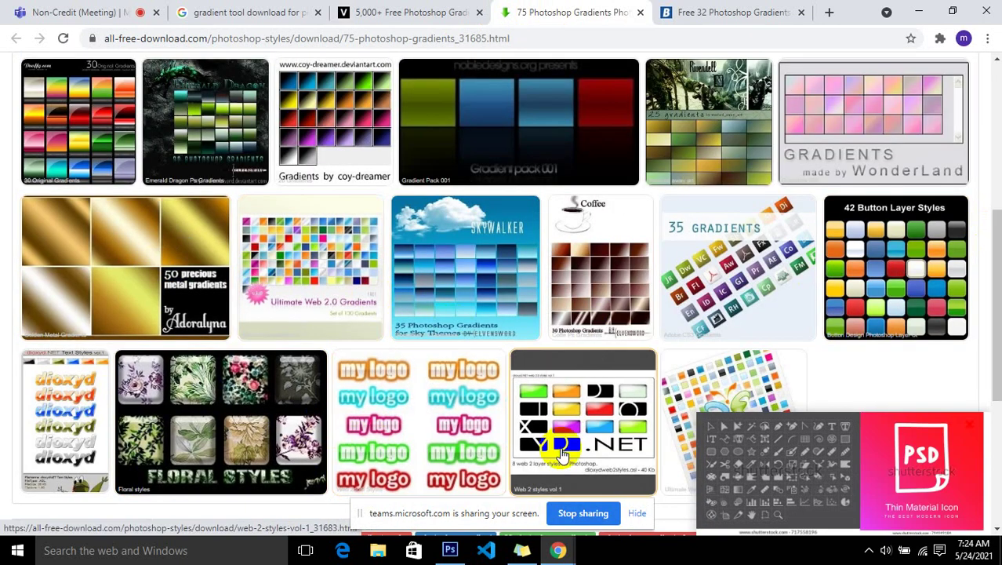
scroll(562, 455, "down", 3)
left_click(691, 11)
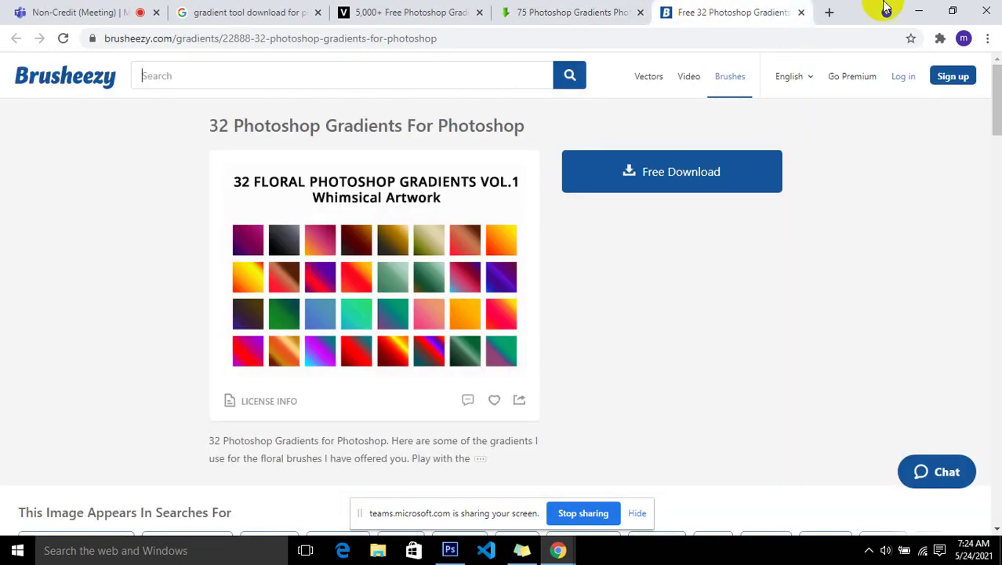
left_click(918, 11)
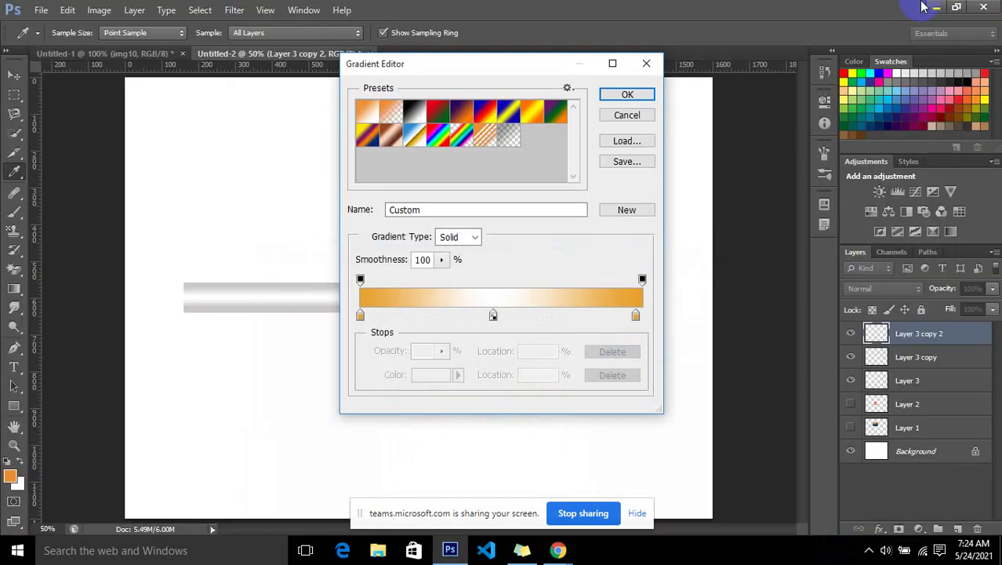
left_click(643, 65)
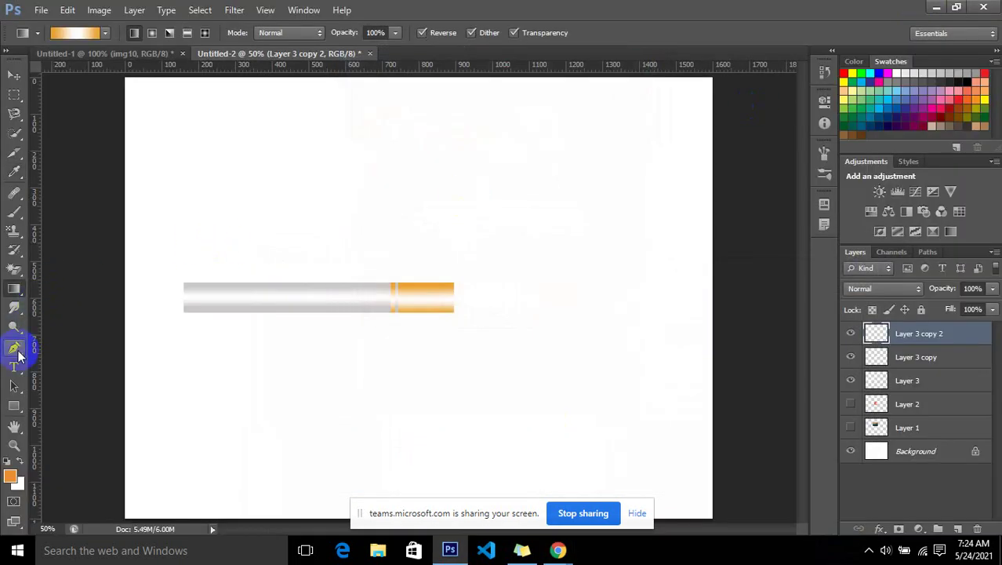
left_click(14, 307)
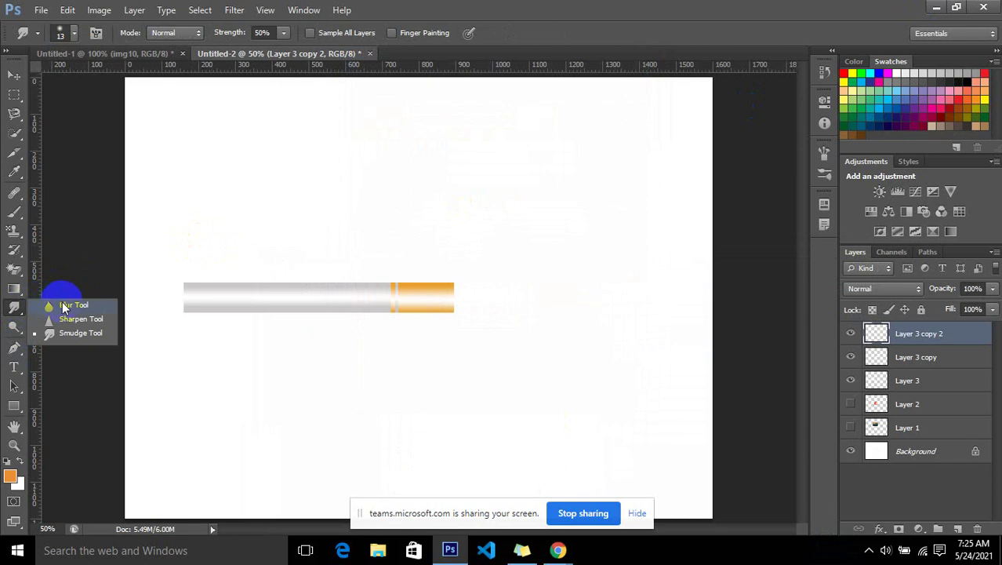
left_click(16, 327)
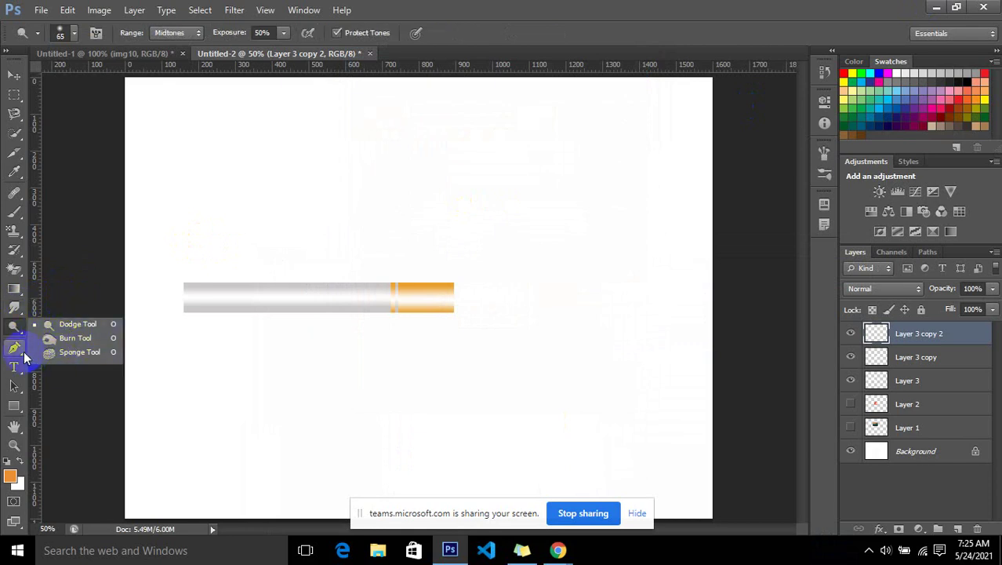
left_click(14, 352)
left_click(15, 353)
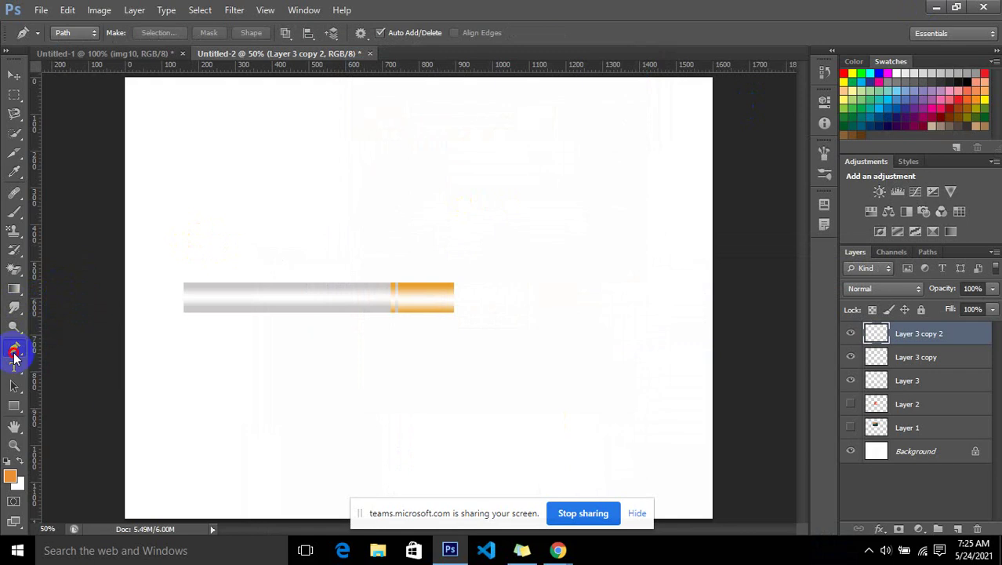
left_click(14, 353)
left_click(16, 354)
left_click(14, 367)
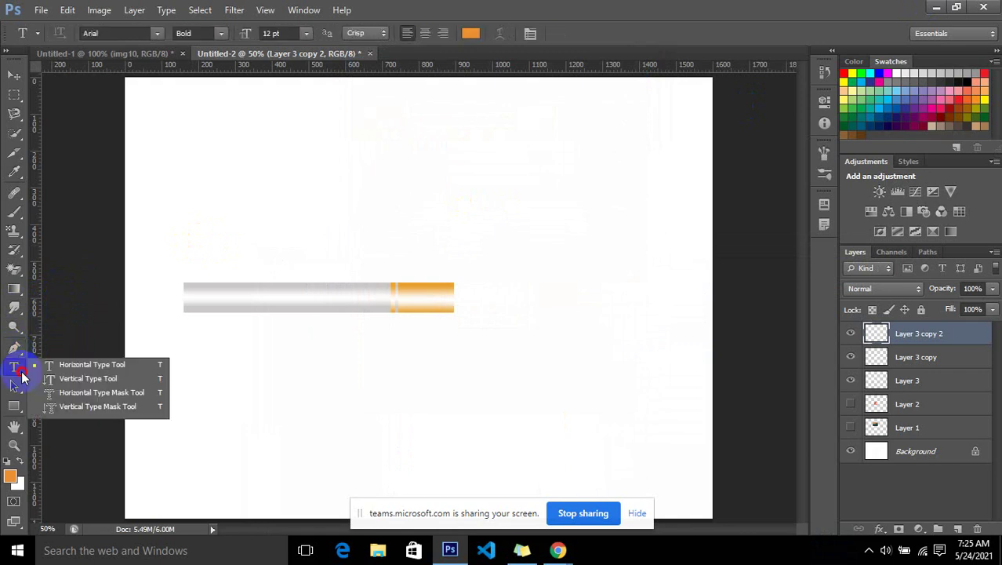
mouse_move(22, 378)
left_mouse_down()
mouse_move(58, 368)
mouse_move(71, 387)
left_mouse_up()
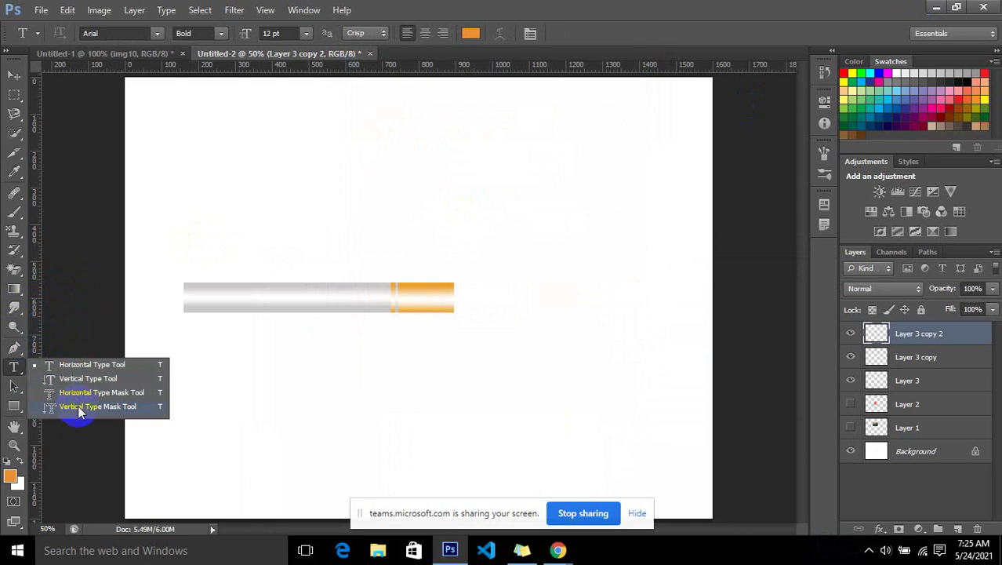
left_click(15, 368)
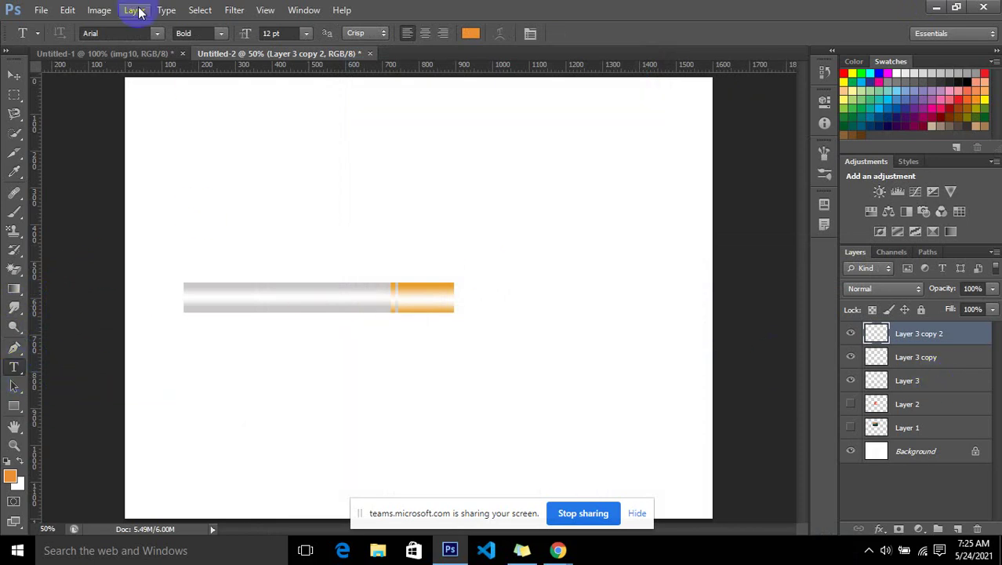
left_click(40, 10)
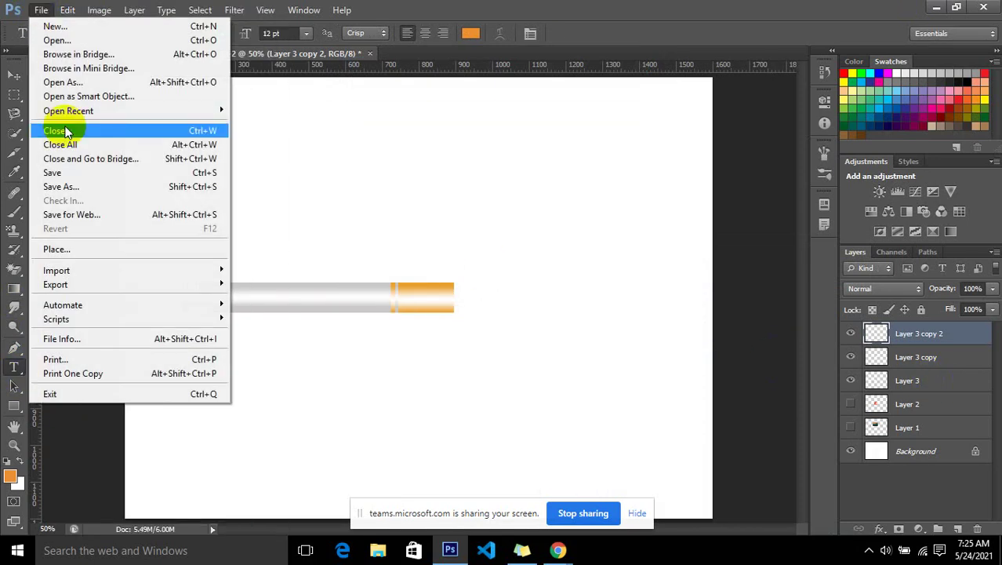
left_click(95, 249)
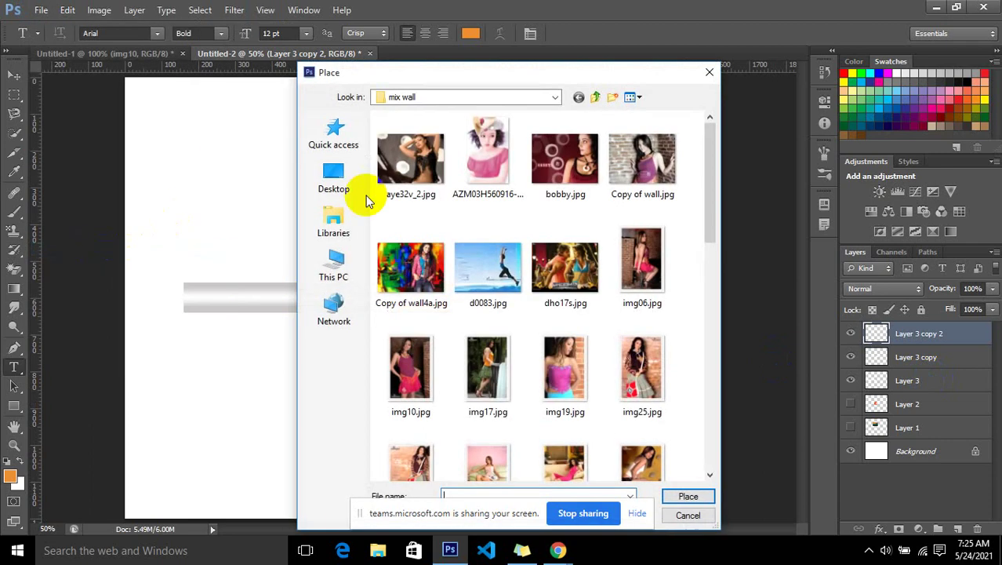
left_click(710, 72)
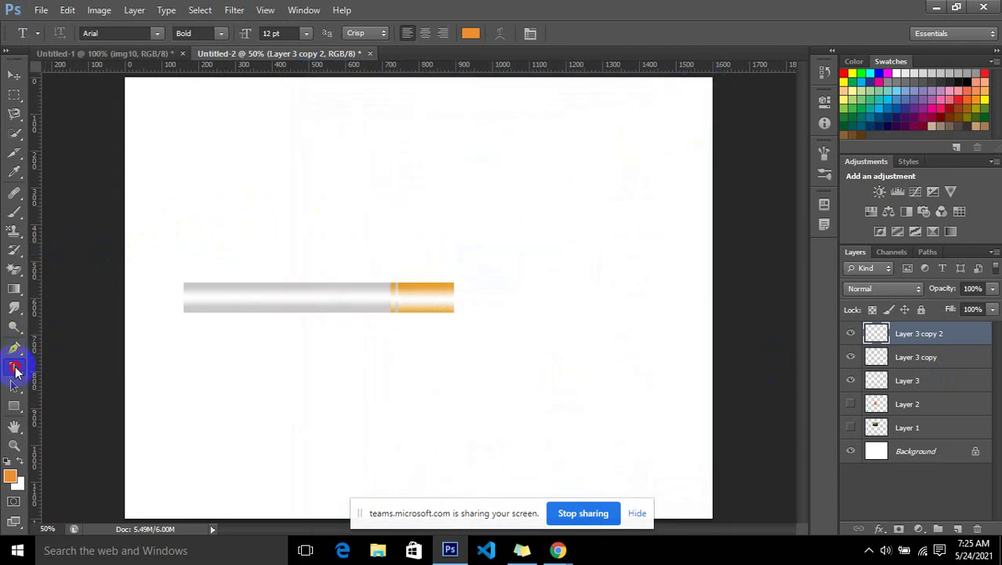
left_click_drag(13, 366, 47, 367)
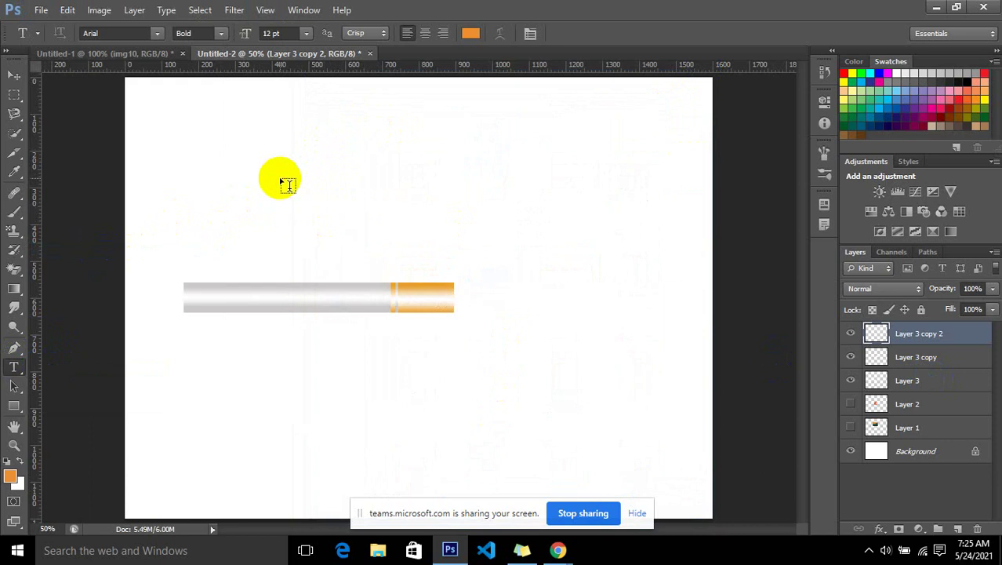
Add a 36 pt text line 'DGFSG DS GSGS GS' and move it near the page bottom
left_click(281, 181)
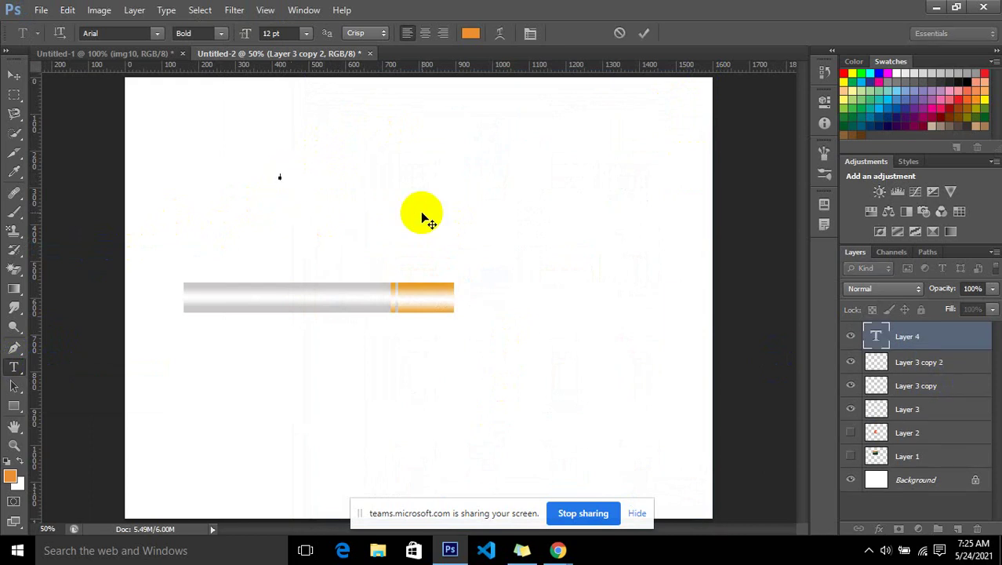
left_click(306, 33)
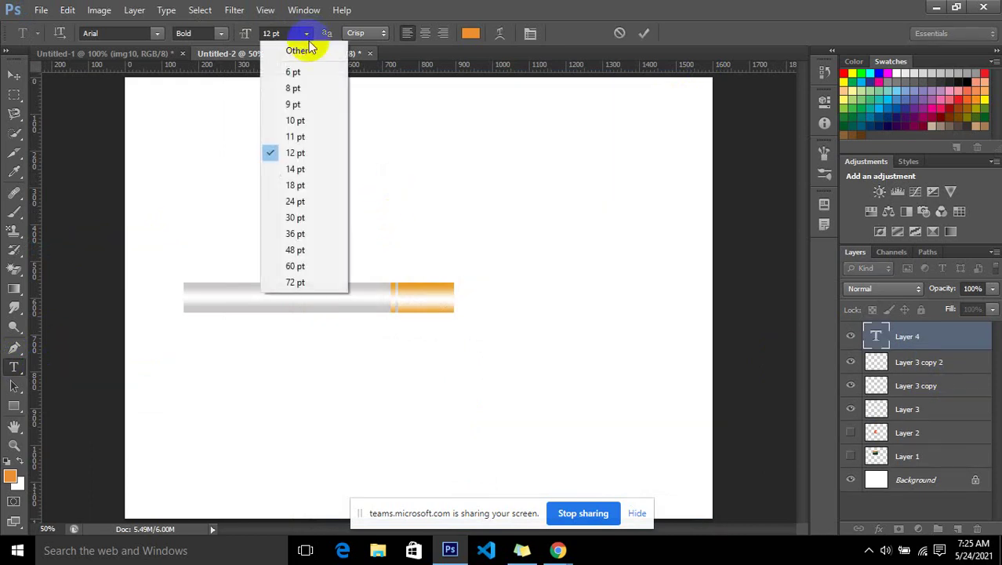
left_click(307, 235)
type("HELLO I AM PASANG SHERPA")
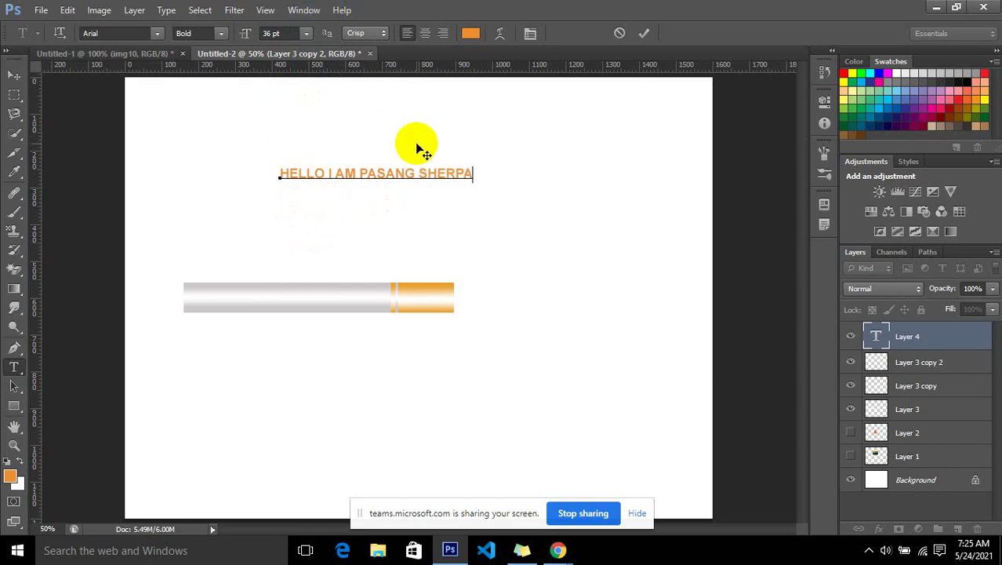
type(" DGFSG DS GS")
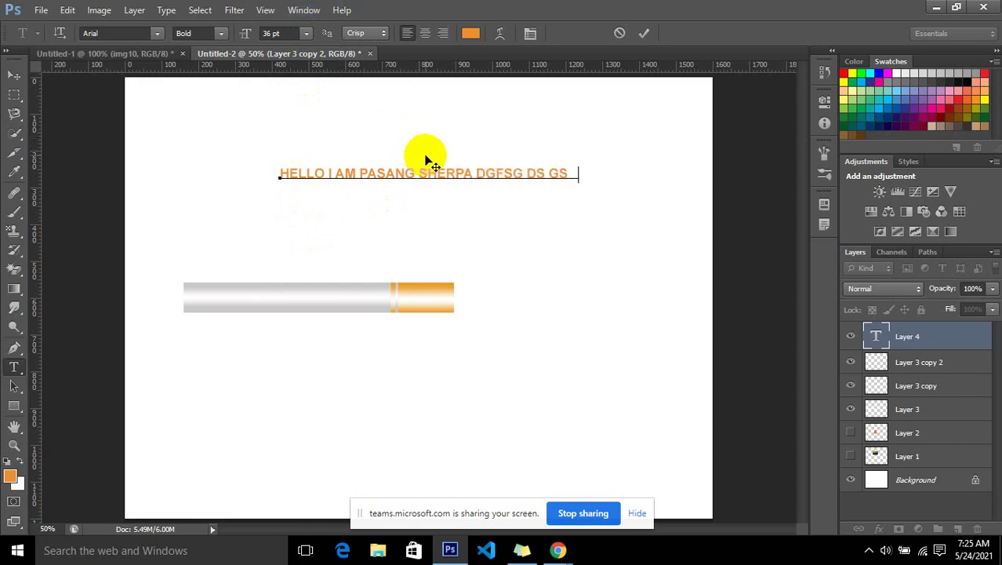
type("GS GS")
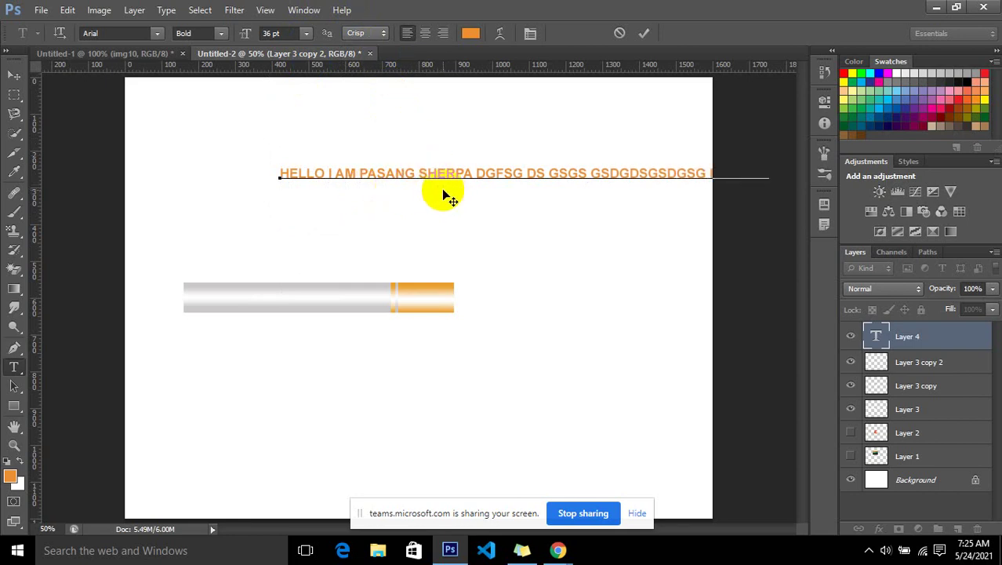
left_click(11, 81)
mouse_move(309, 172)
left_mouse_down()
mouse_move(248, 307)
mouse_move(236, 414)
left_mouse_up()
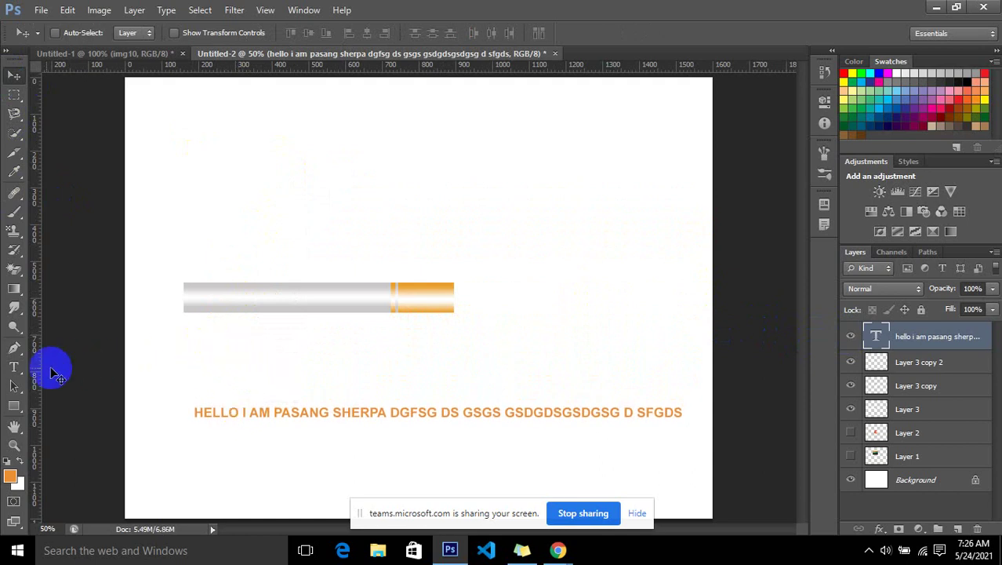
Draw a paragraph text box above the grey bar with the Horizontal Type Tool
left_click(22, 368)
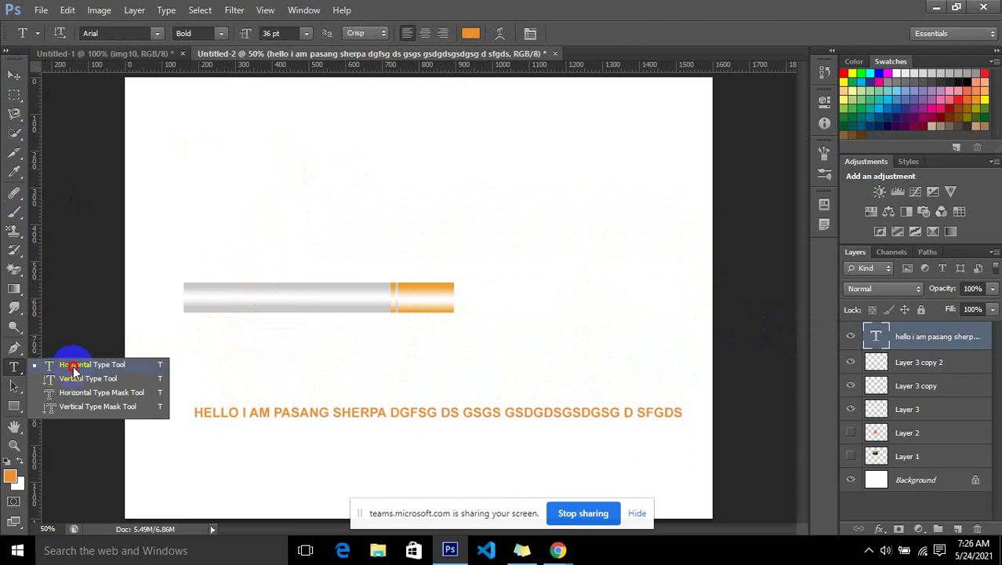
left_click(74, 364)
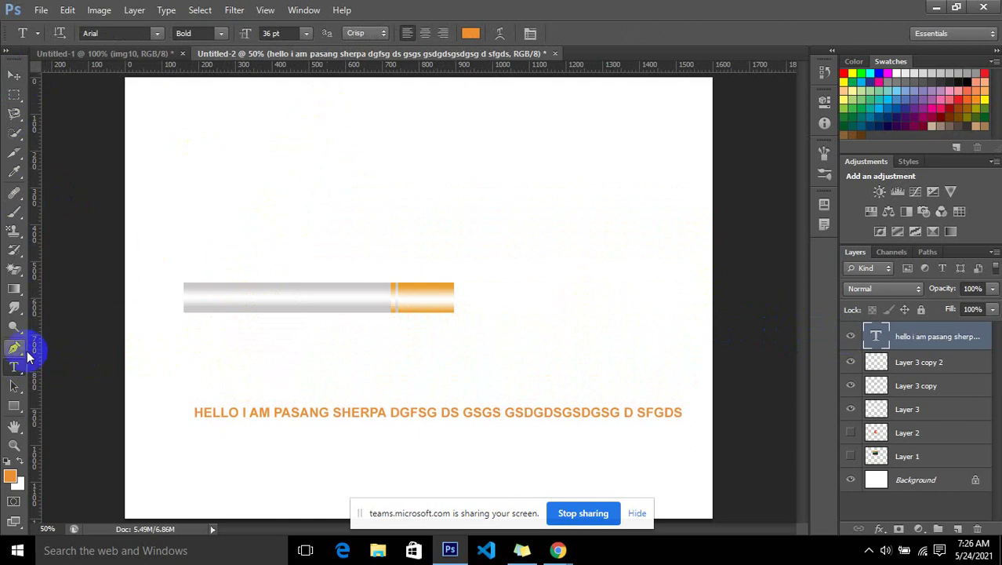
left_click_drag(329, 113, 464, 281)
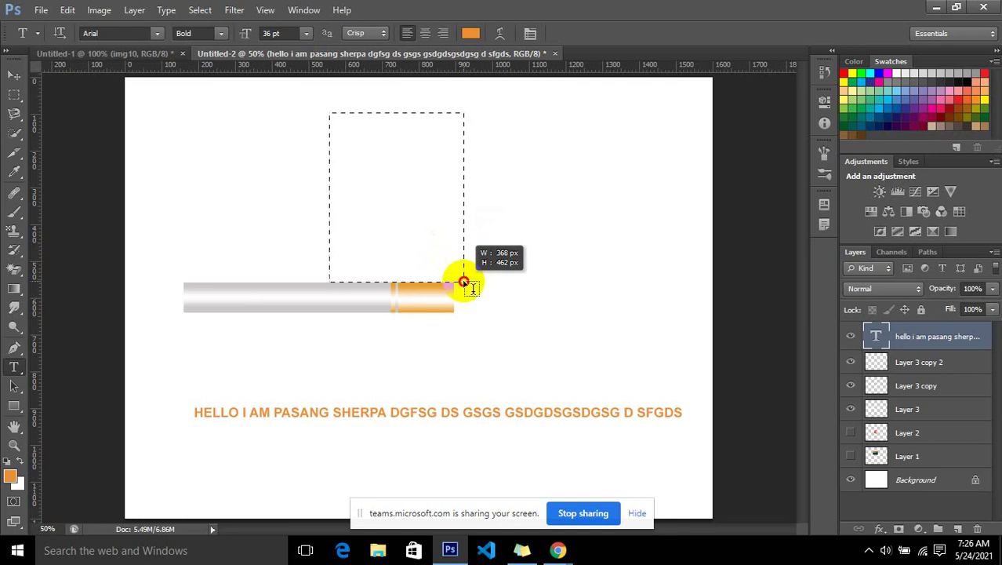
left_click_drag(464, 281, 464, 282)
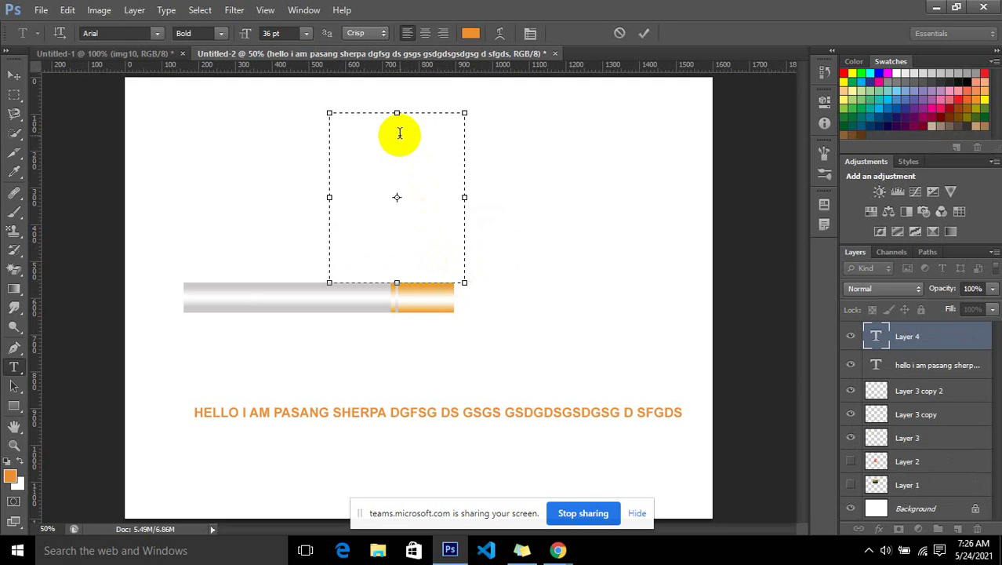
left_click(560, 545)
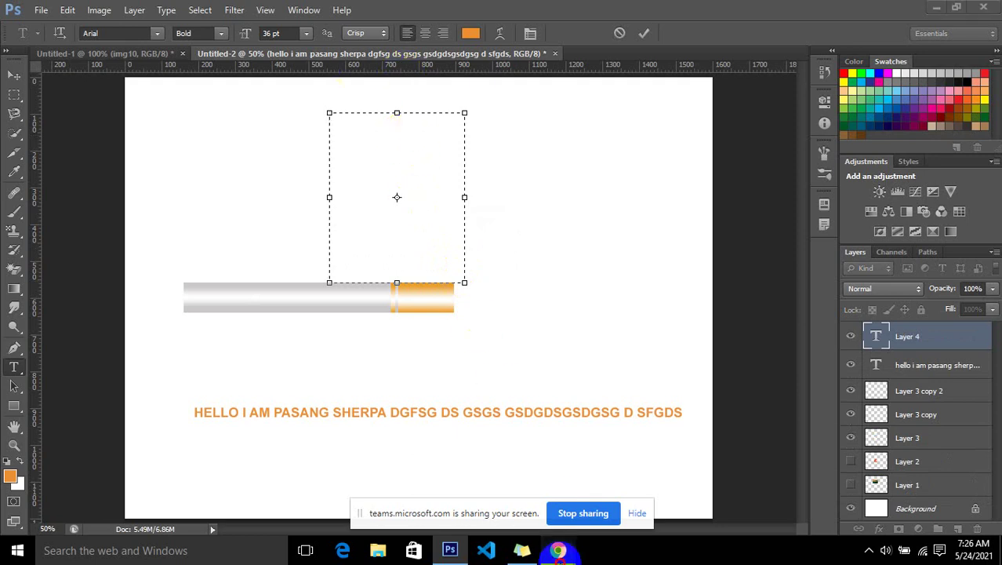
Search Google for 'lipsum' in a new Chrome tab
left_click(537, 506)
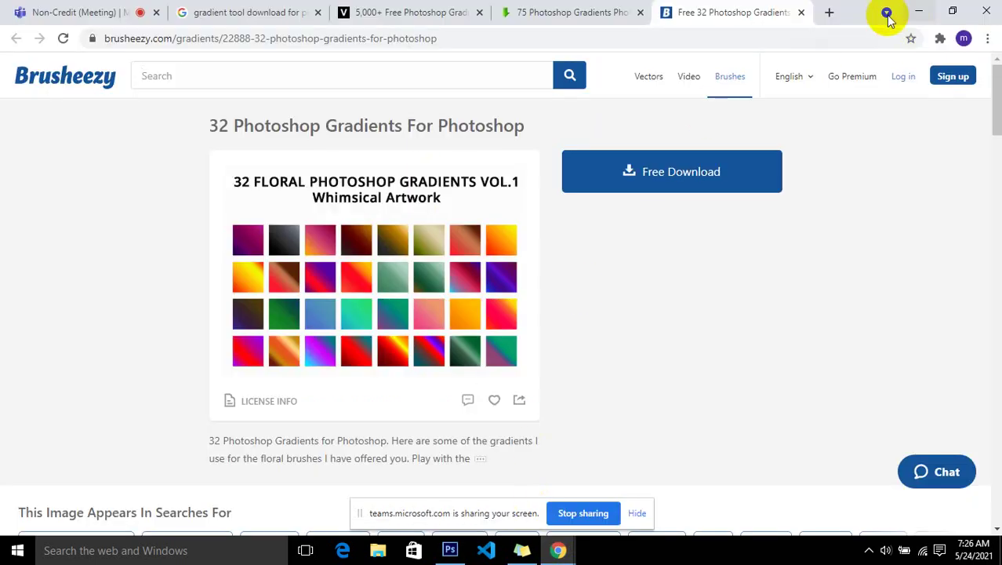
left_click(829, 13)
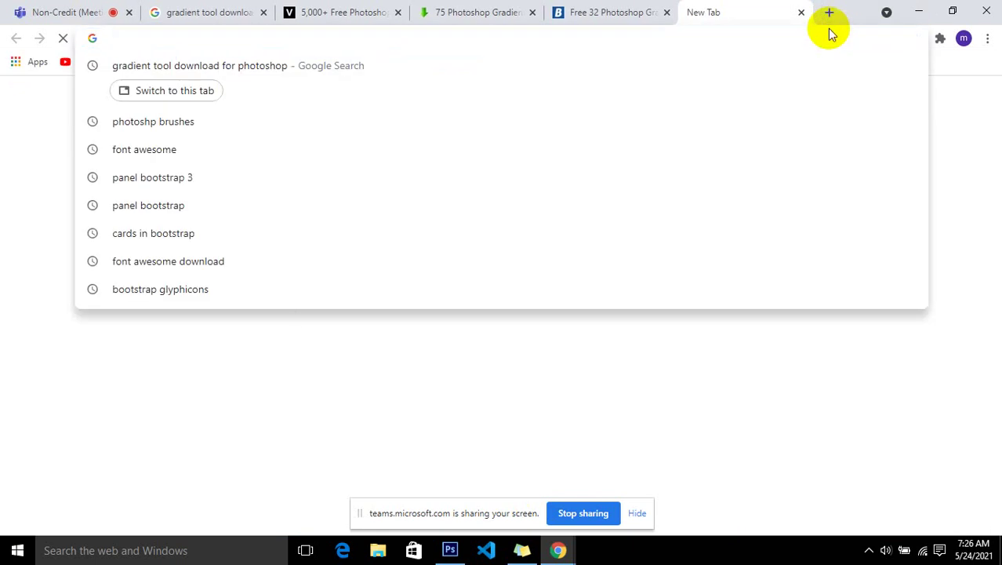
type("ip")
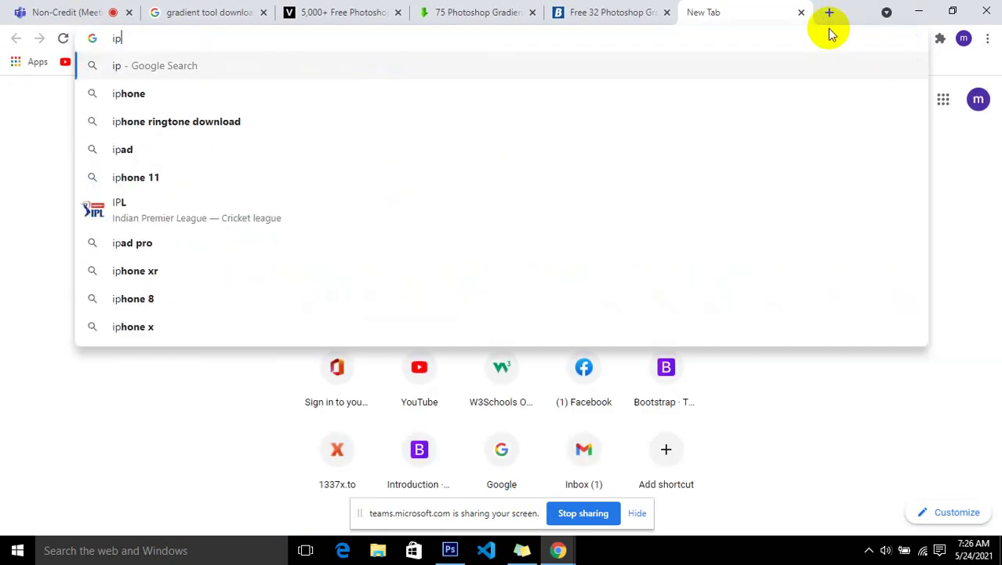
type("u")
key("BackSpace")
key("BackSpace")
key("BackSpace")
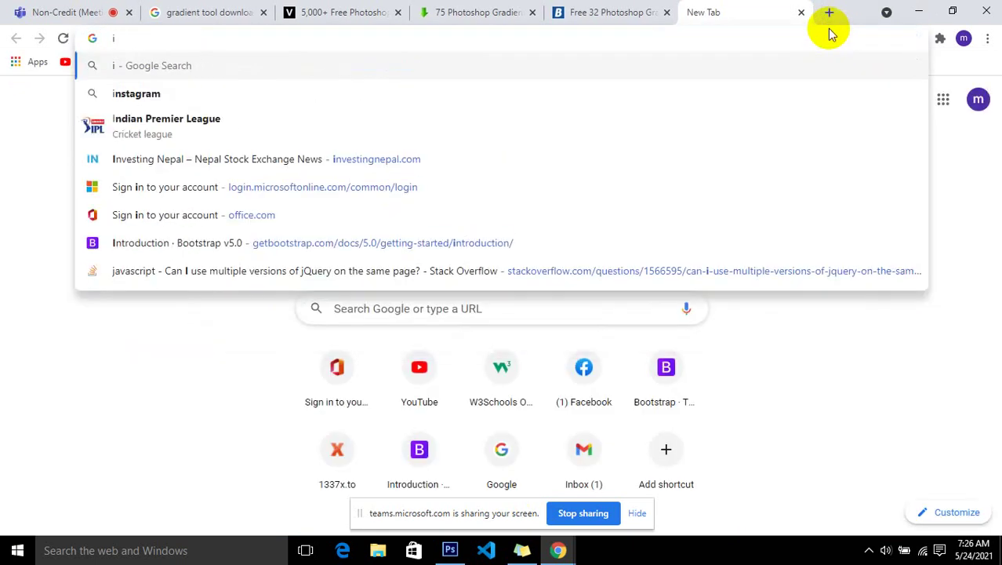
key("BackSpace")
type("lip")
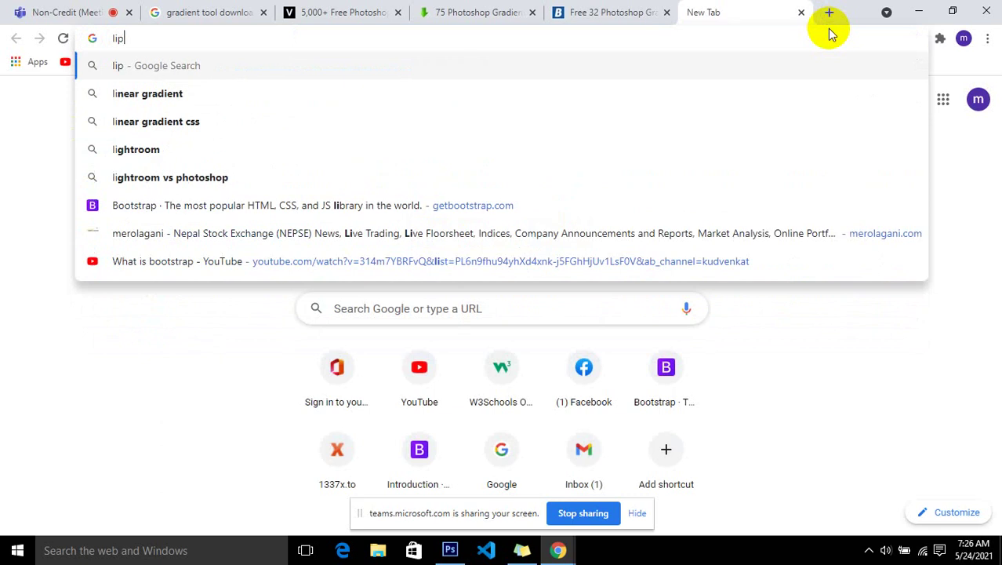
type("sum")
key("Return")
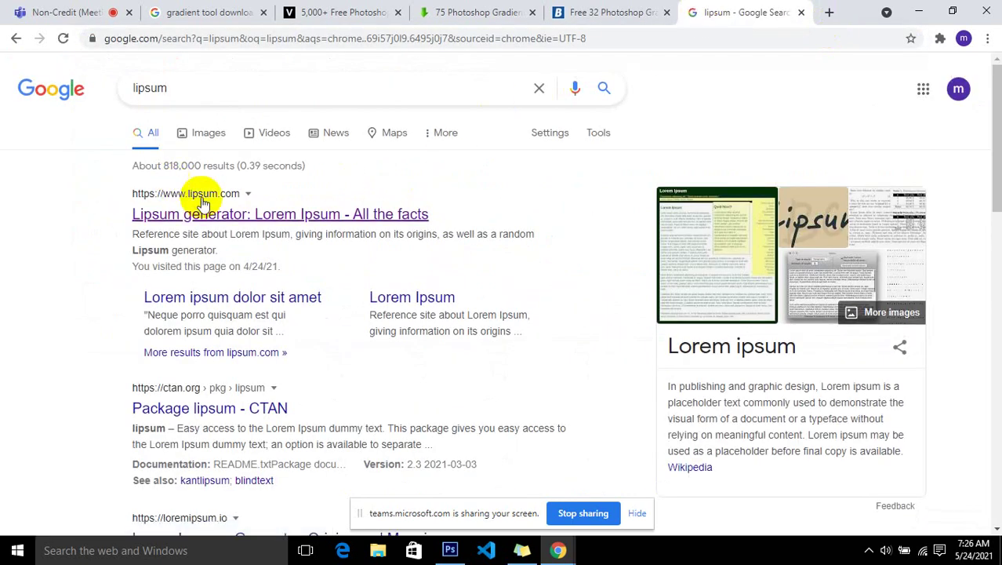
Copy the 'What is Lorem Ipsum?' section from lipsum.com and return to Photoshop
right_click(219, 207)
left_click(251, 226)
left_click(737, 11)
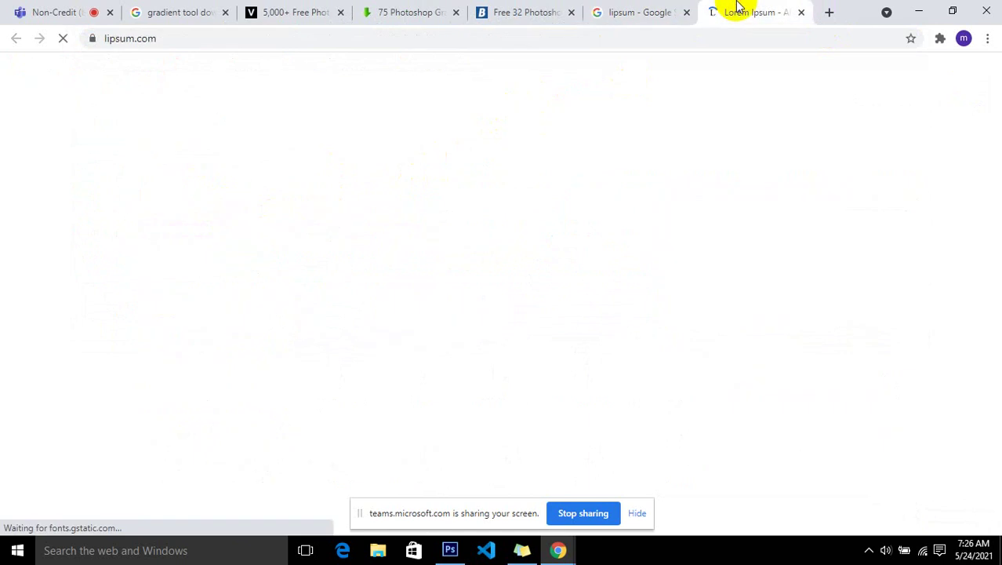
scroll(627, 173, "down", 2)
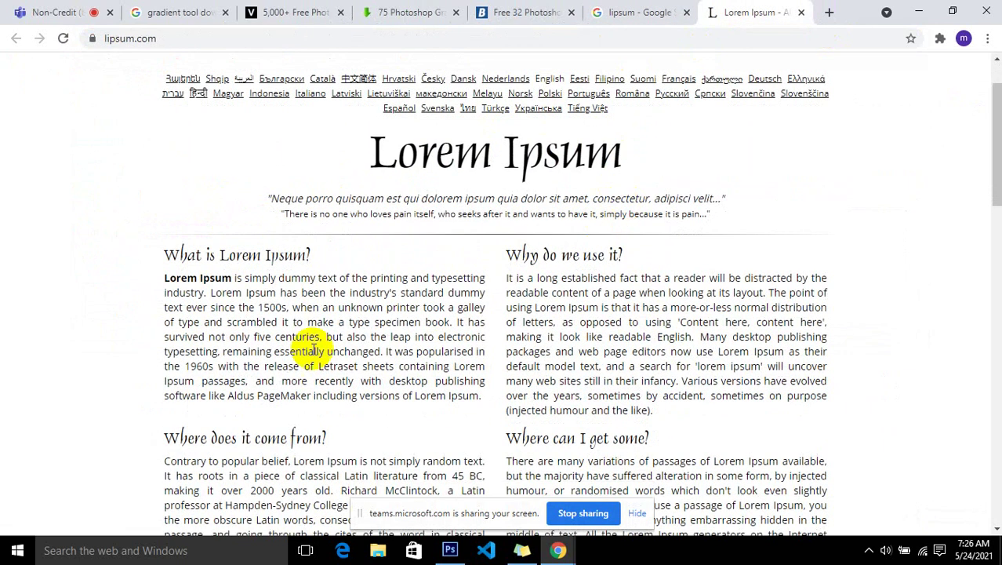
left_click_drag(166, 259, 476, 394)
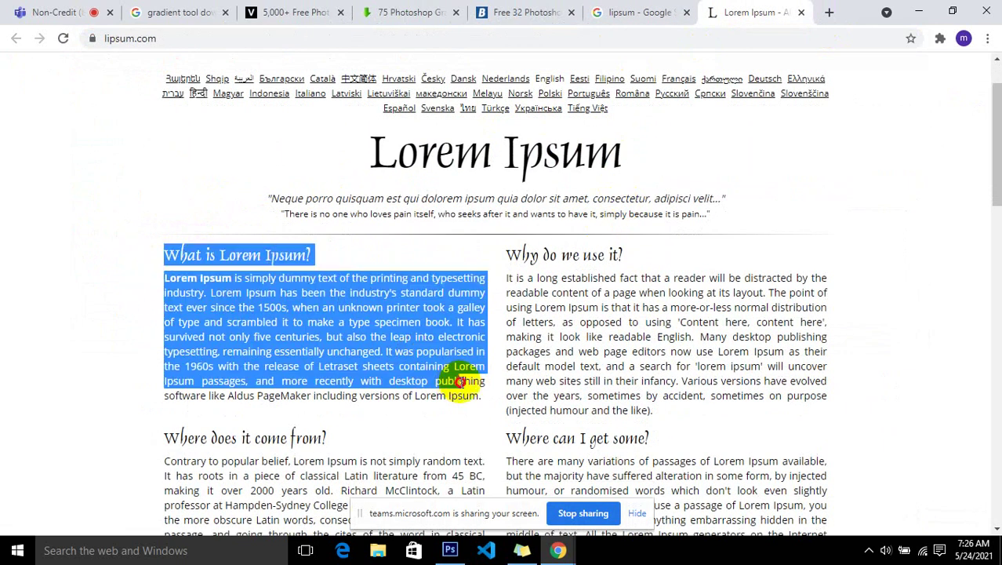
right_click(424, 351)
left_click(436, 361)
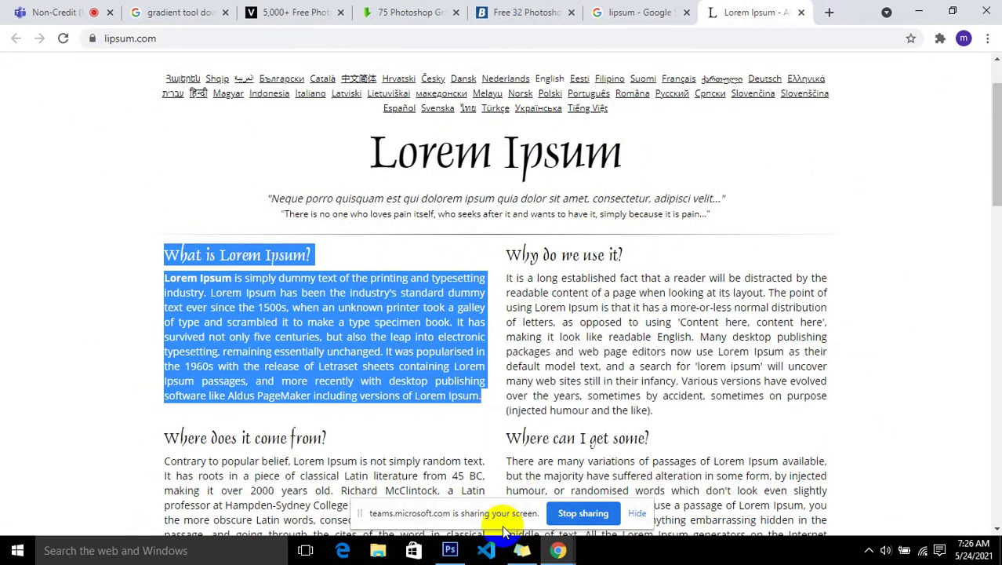
left_click(450, 550)
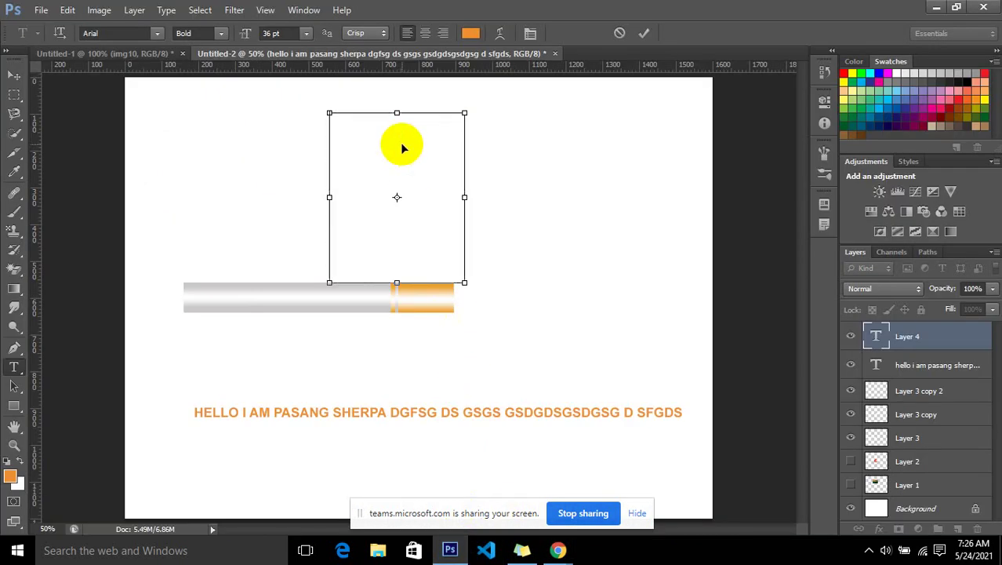
Paste the lorem ipsum paragraph into the text box and widen the box so it rewraps
key("ctrl+v")
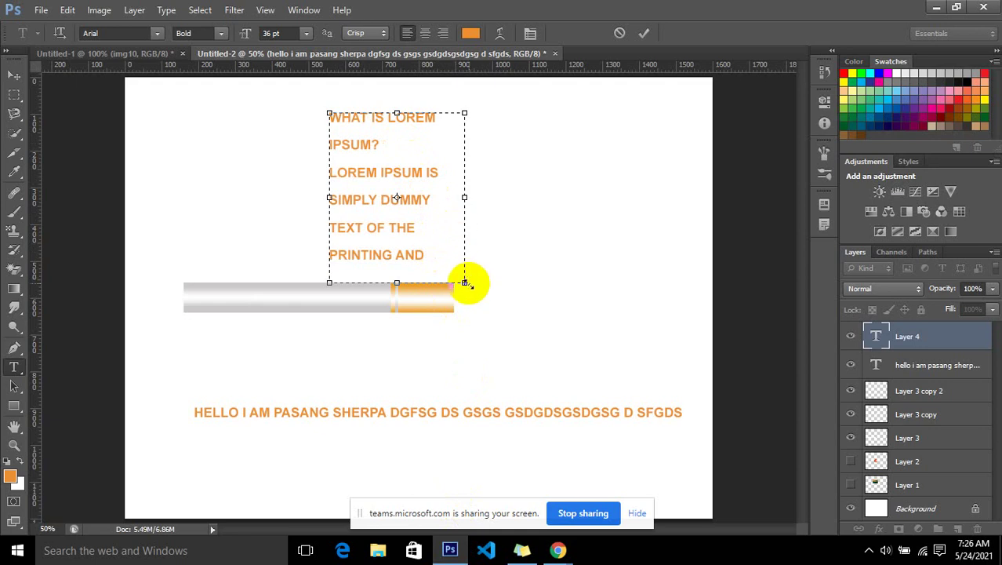
left_click_drag(465, 284, 606, 387)
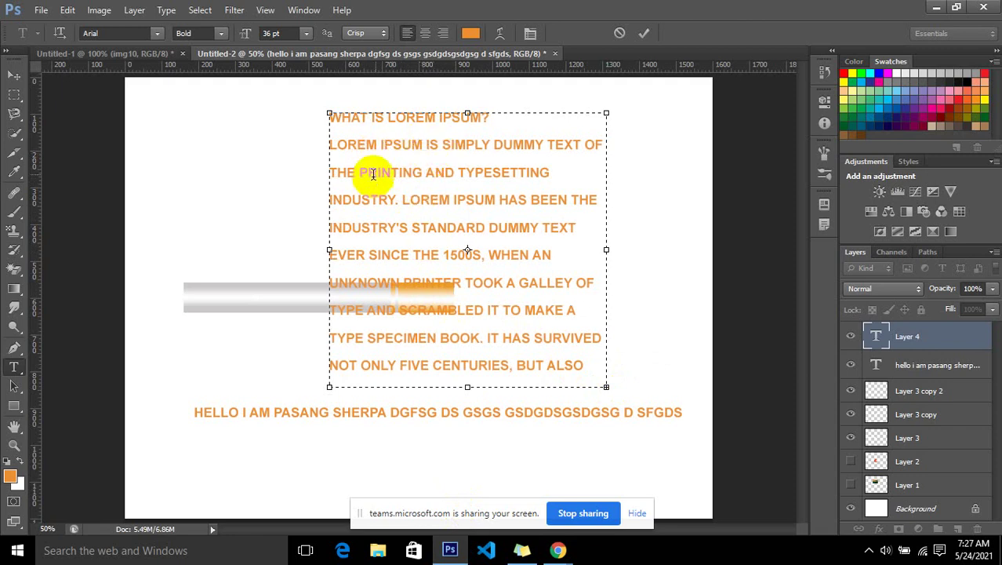
left_click(530, 35)
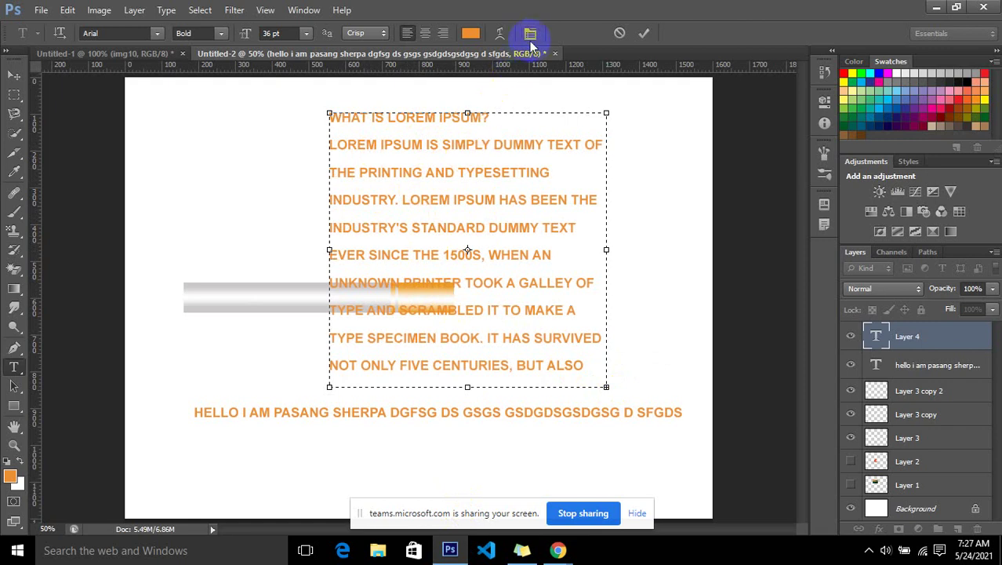
left_click(530, 34)
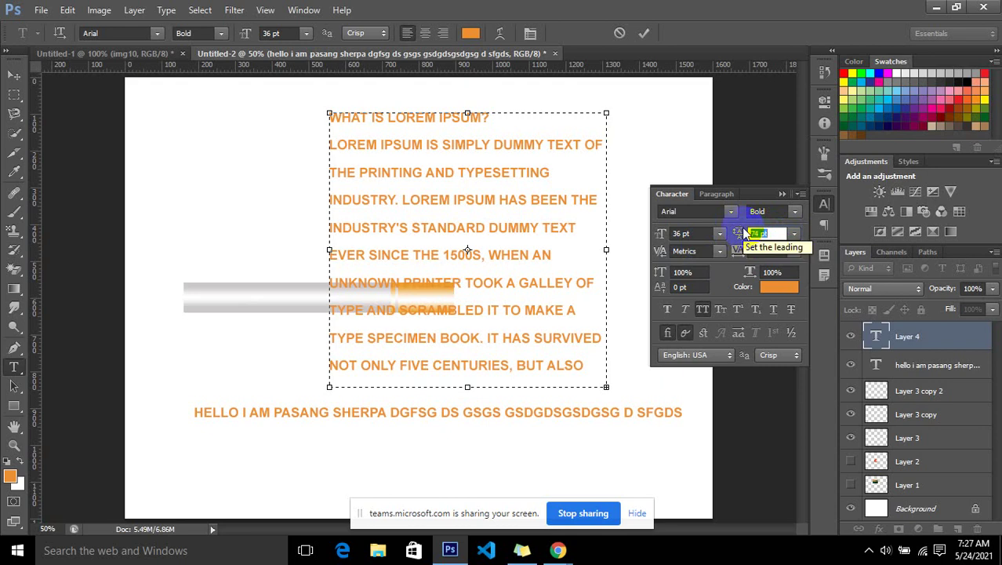
Select all the text and lower its leading from 75 pt to 37 pt
key("ctrl+a")
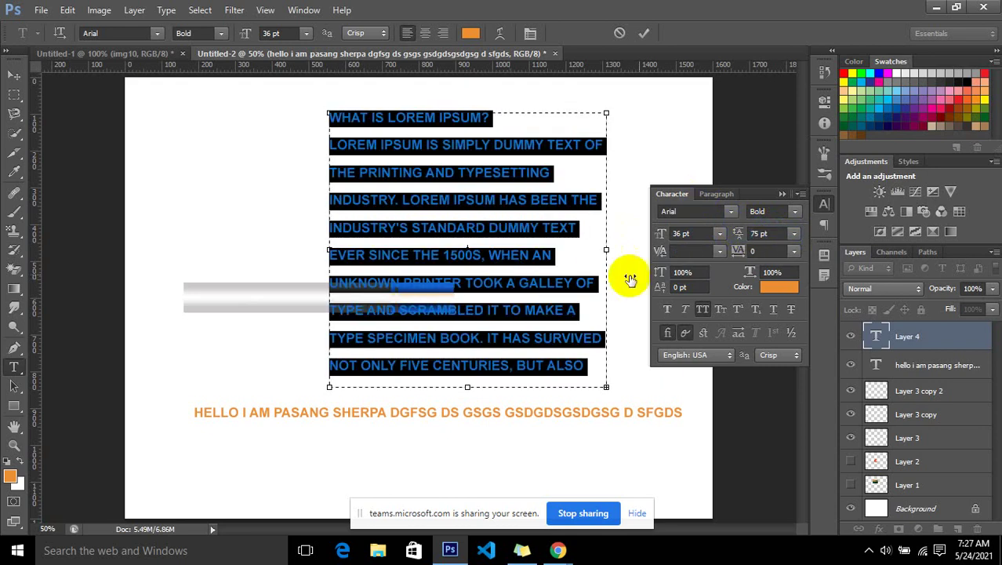
left_click(767, 240)
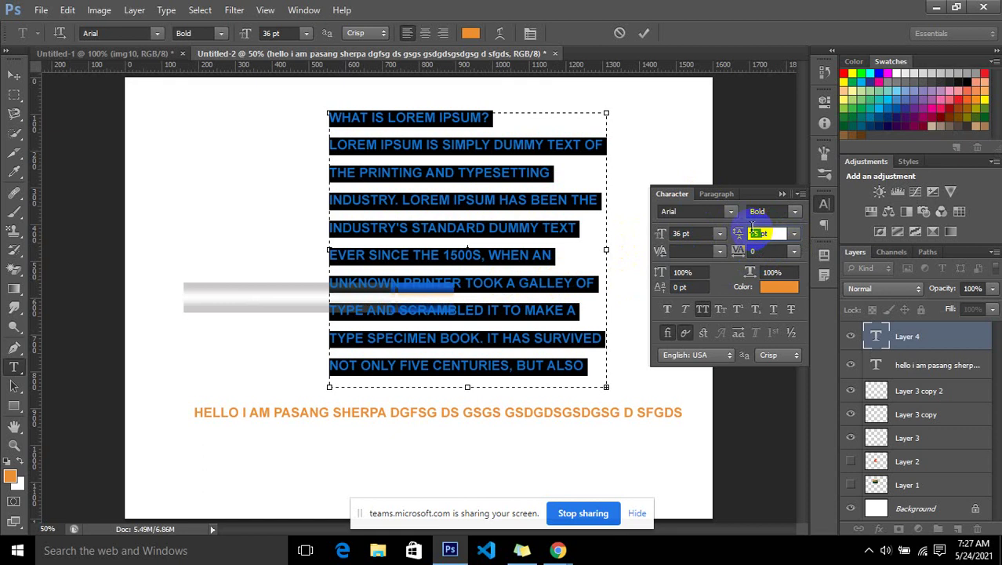
key("Down")
key("Down")
key("Down")
key("Down")
key("Down")
key("Down")
key("Down")
key("Down")
key("Down")
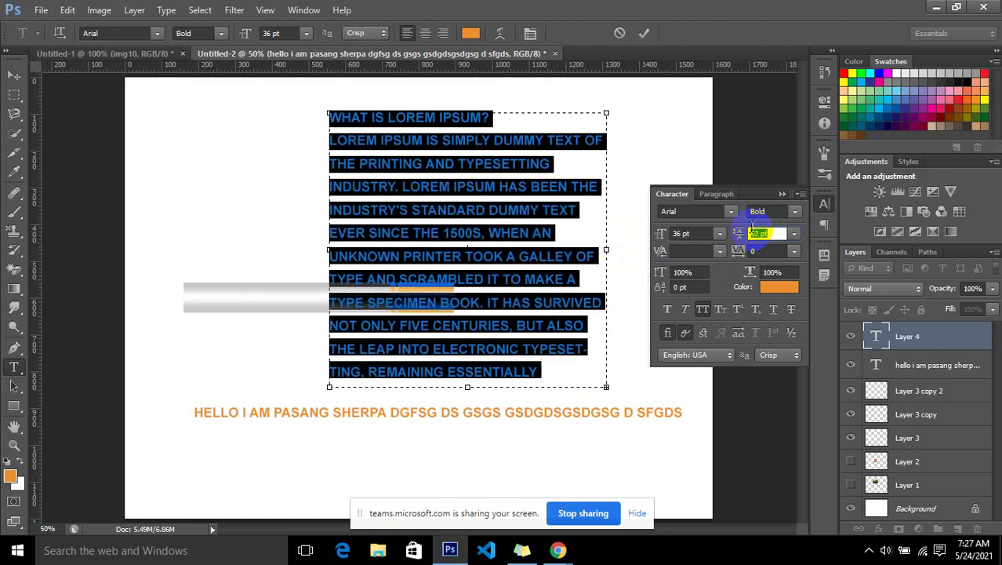
key("Down")
key("Down")
key("Down")
key("Down")
key("Down")
key("Down")
key("Down")
key("Down")
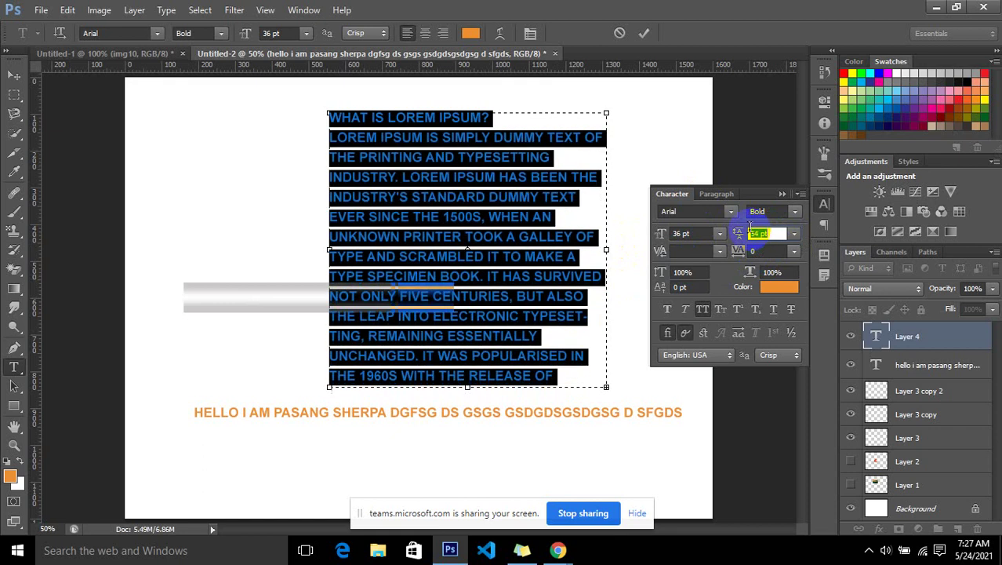
key("Down")
key("Down")
key("Down")
key("Down")
key("Down")
key("Down")
key("Down")
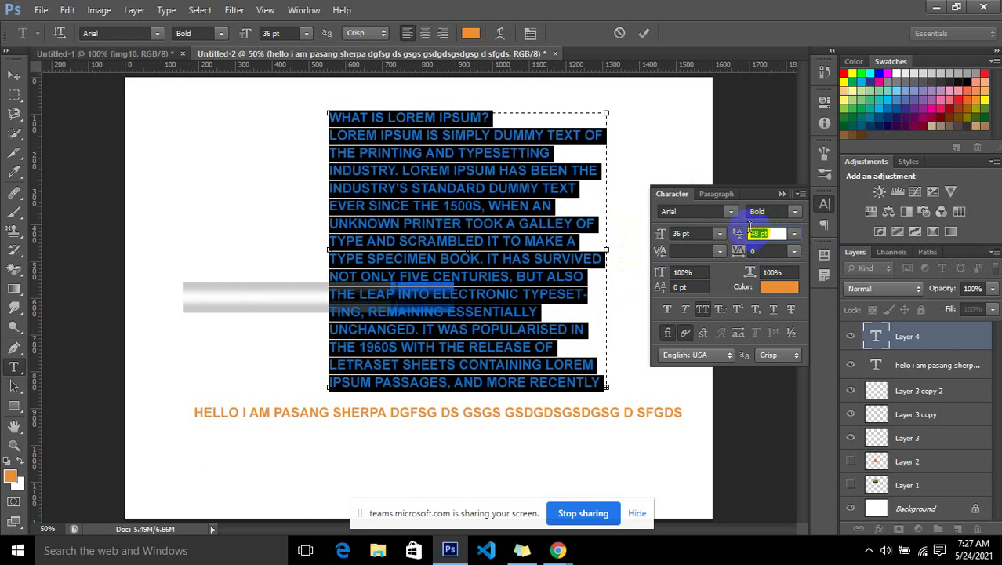
key("Down")
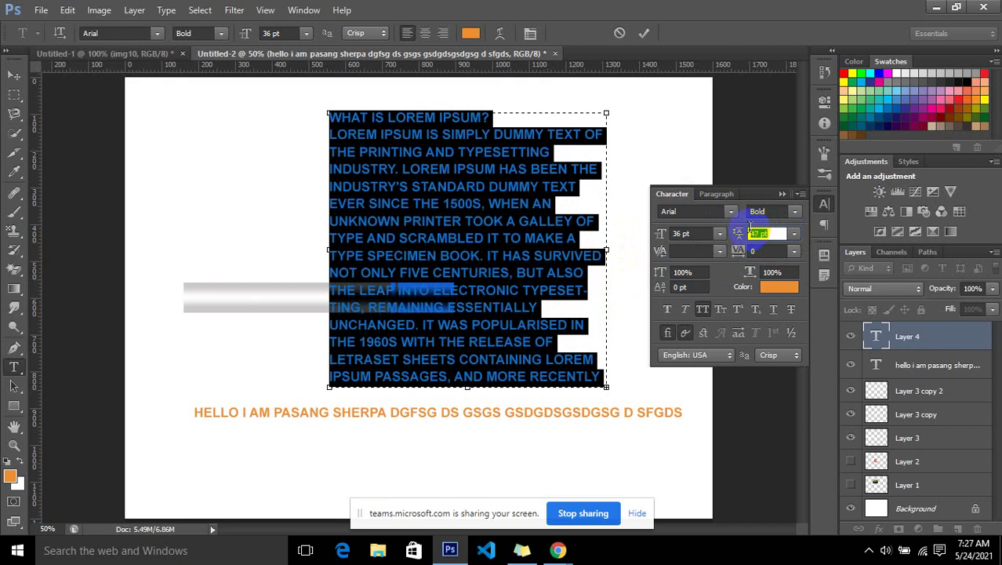
key("Down")
key("Down")
key("Down")
key("Down")
key("Down")
key("Down")
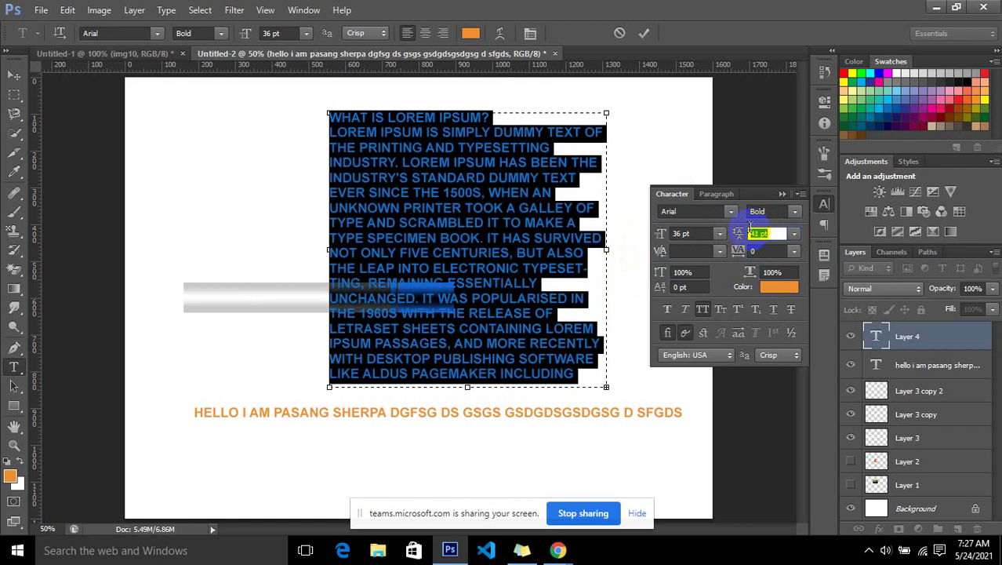
key("Down")
key("Down")
key("Down")
key("Down")
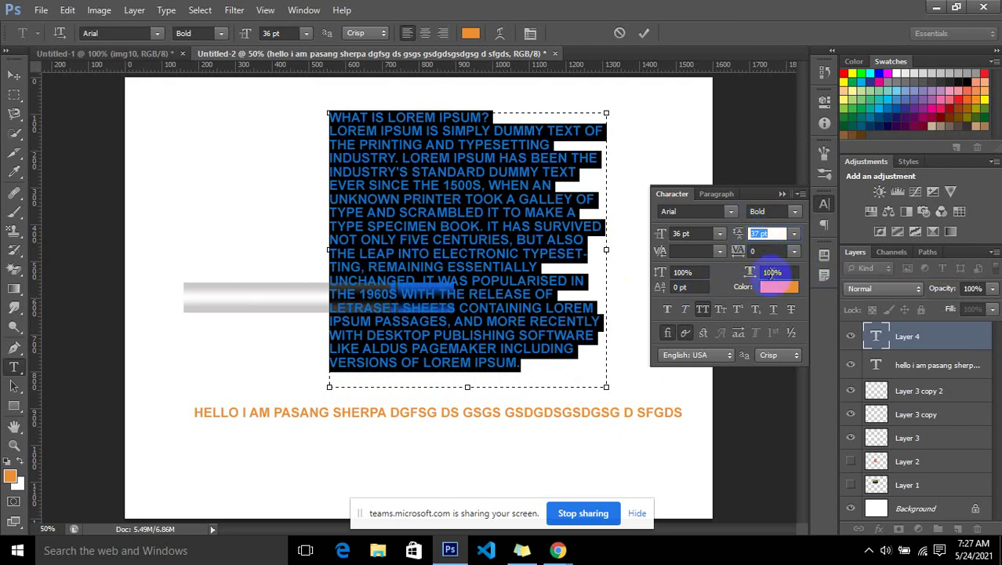
After trying Italic and Blackoak Std, set the paragraph font to Cooper Black
left_click(766, 230)
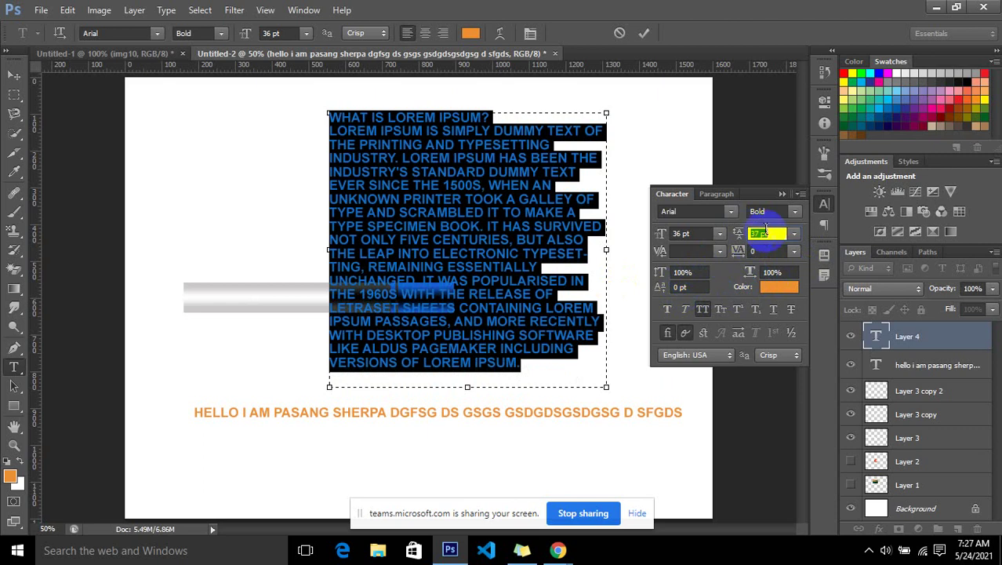
left_click(799, 211)
left_click(788, 248)
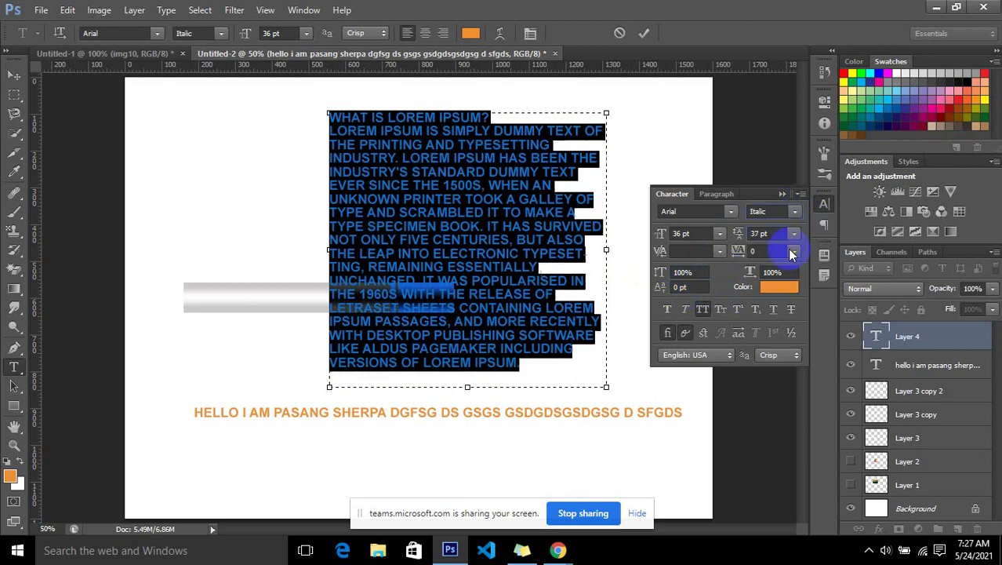
left_click(730, 212)
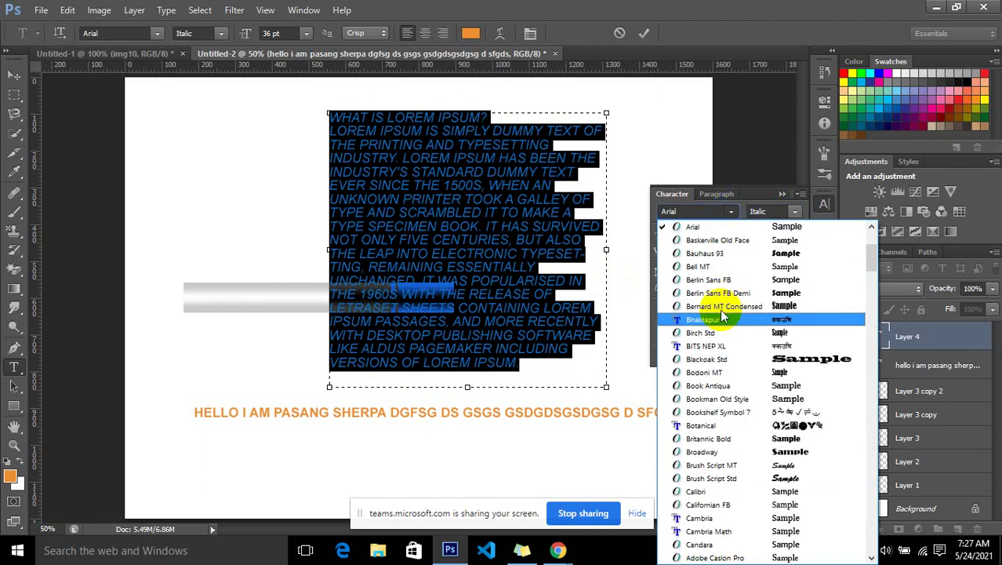
left_click(715, 358)
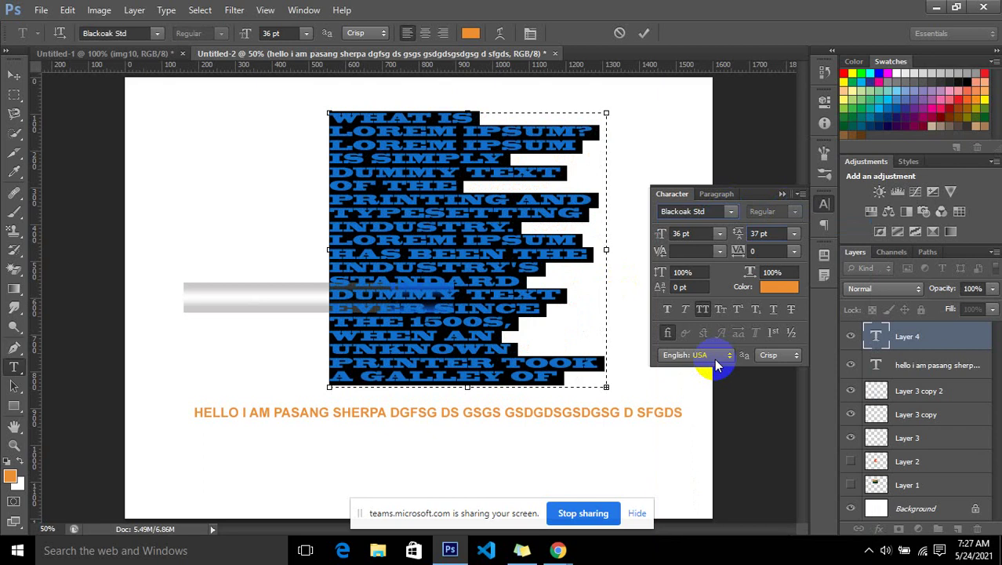
left_click(722, 213)
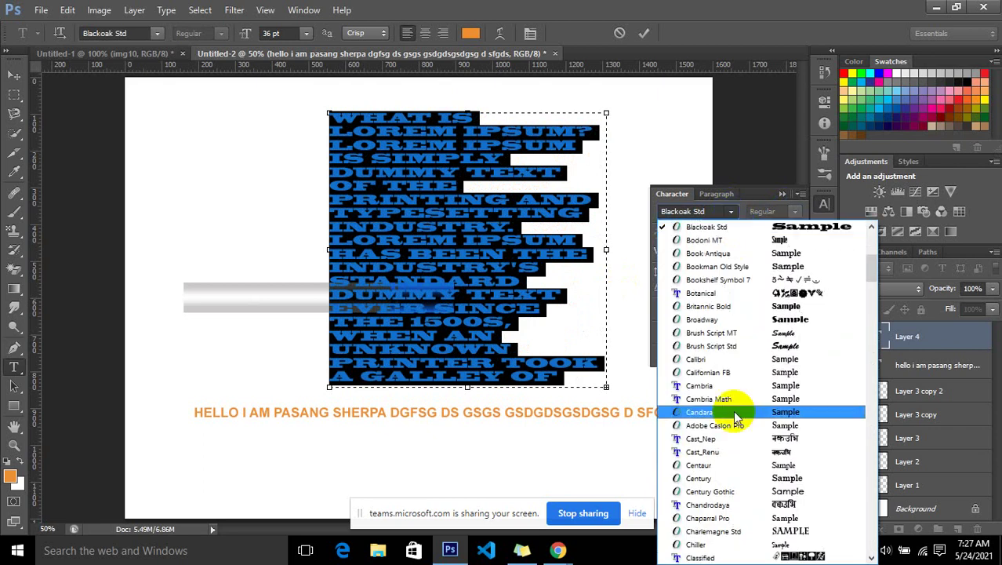
scroll(737, 481, "down", 3)
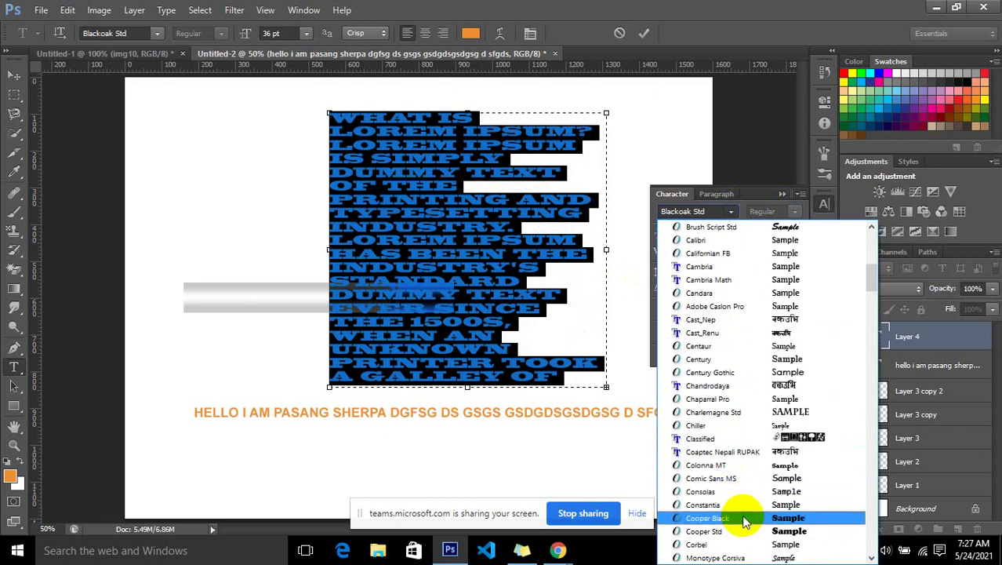
left_click(745, 519)
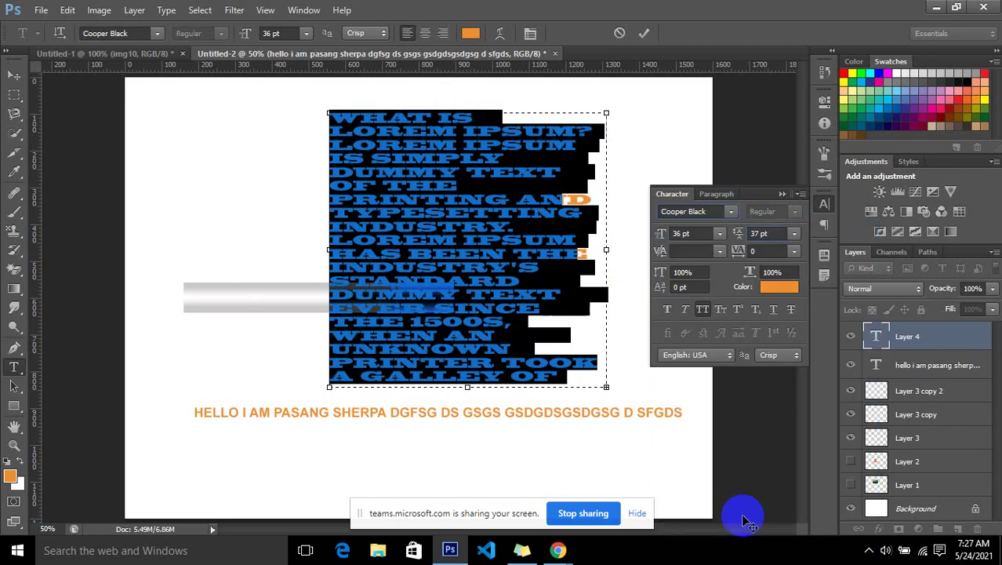
left_click(722, 195)
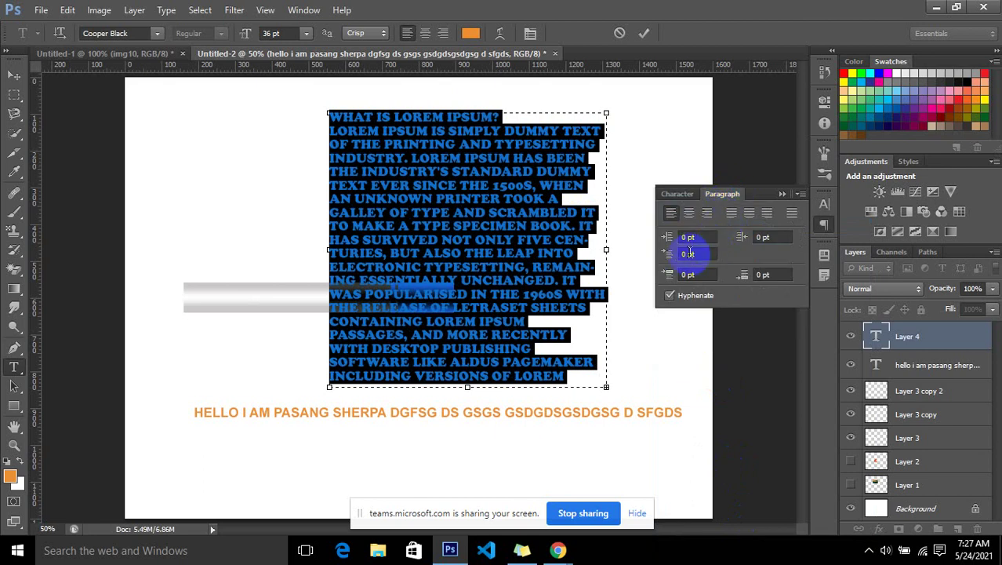
Preview centered, right, justified and left alignment on the lorem ipsum paragraph
left_click(689, 214)
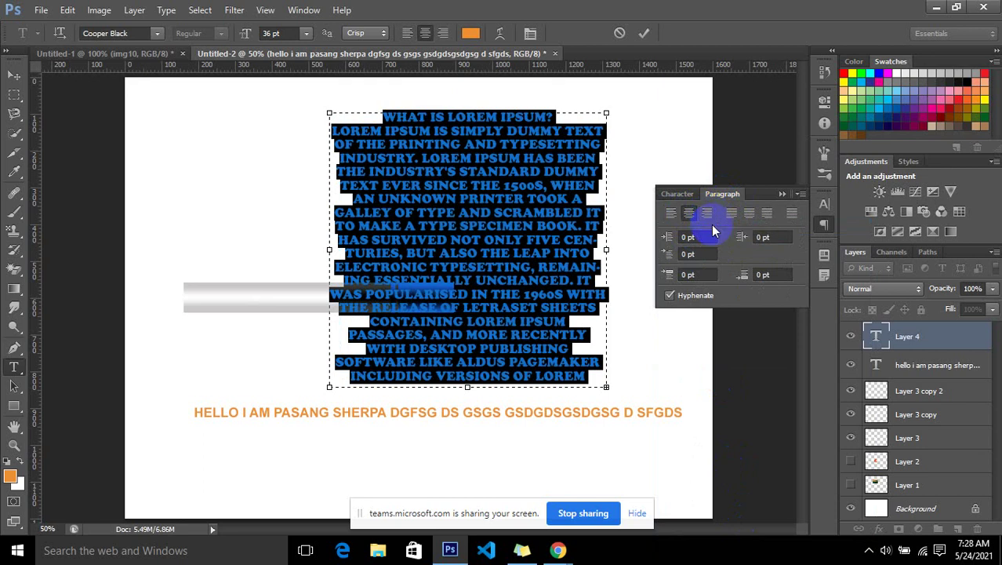
left_click(707, 215)
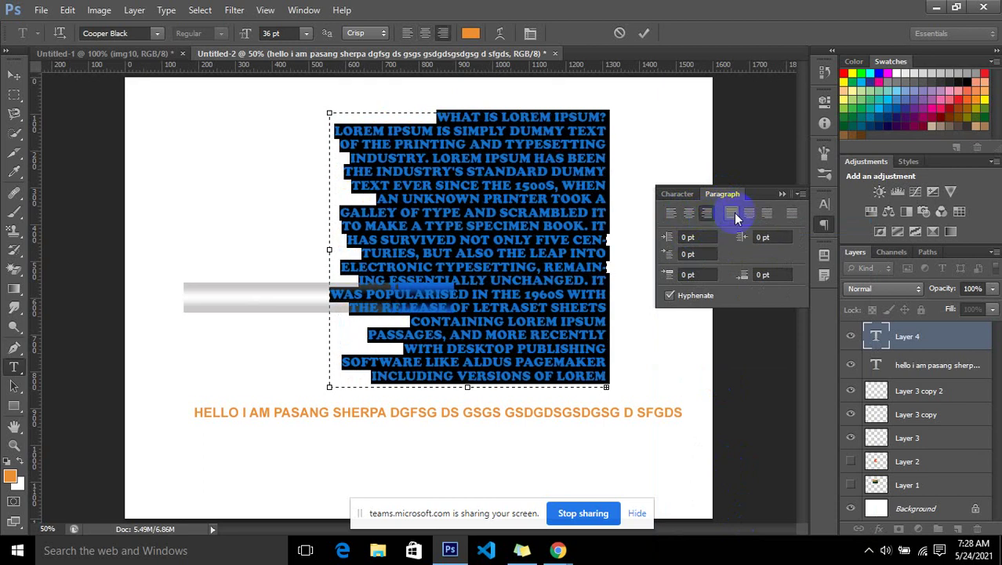
left_click(733, 214)
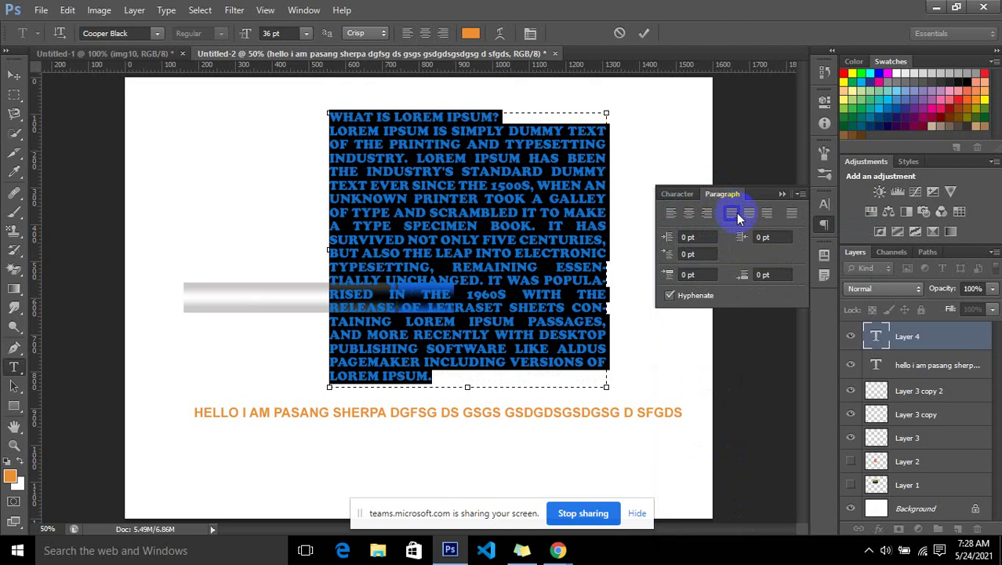
left_click(358, 171)
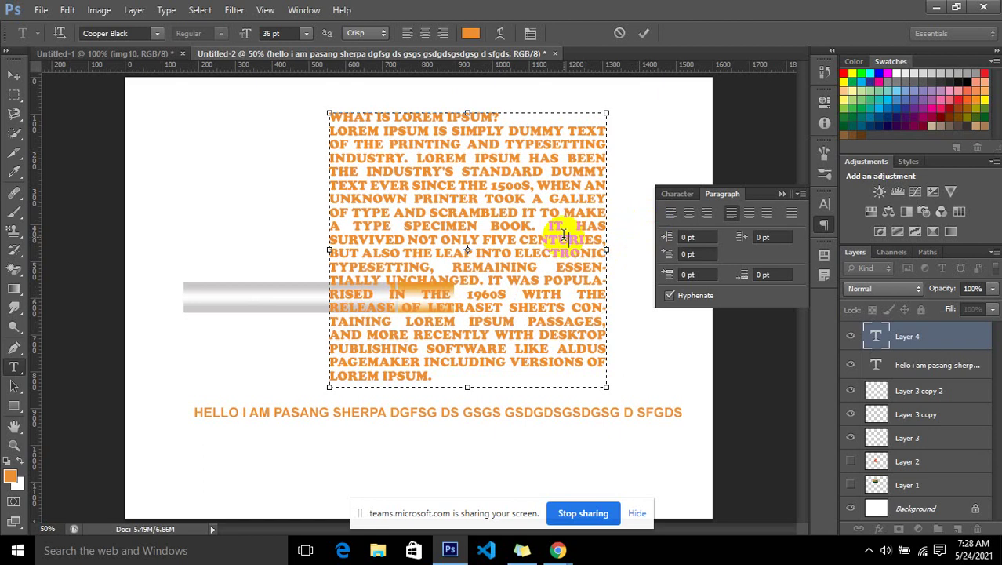
key("ctrl+a")
left_click(671, 213)
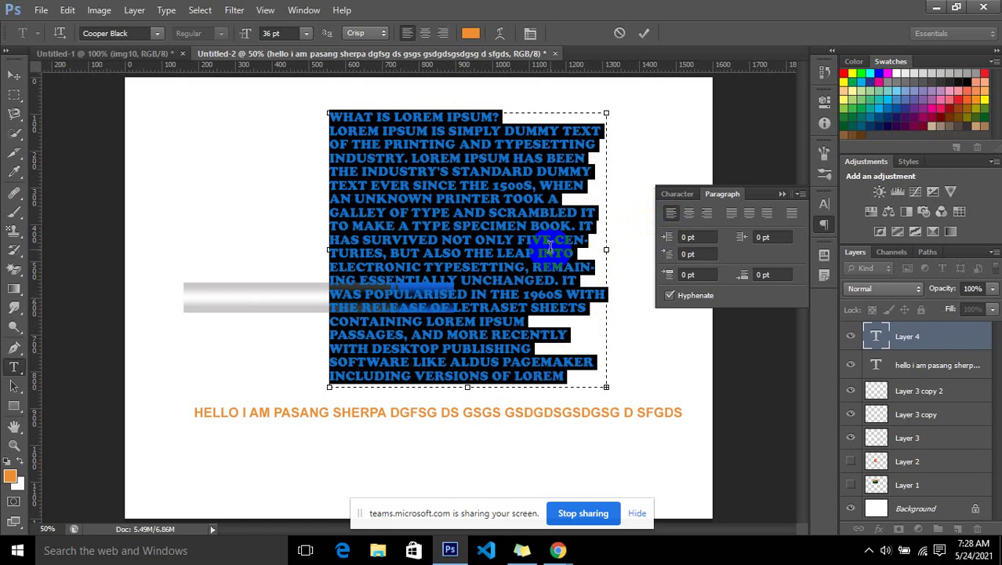
left_click(553, 252)
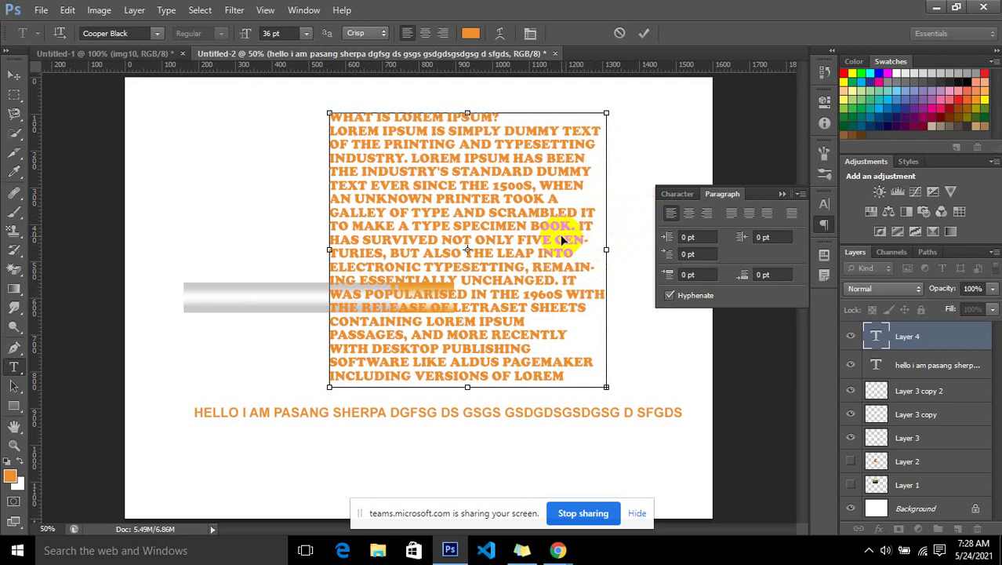
Try centered once more, then settle on Justify last left for the paragraph
key("ctrl+a")
left_click(689, 214)
left_click(532, 266)
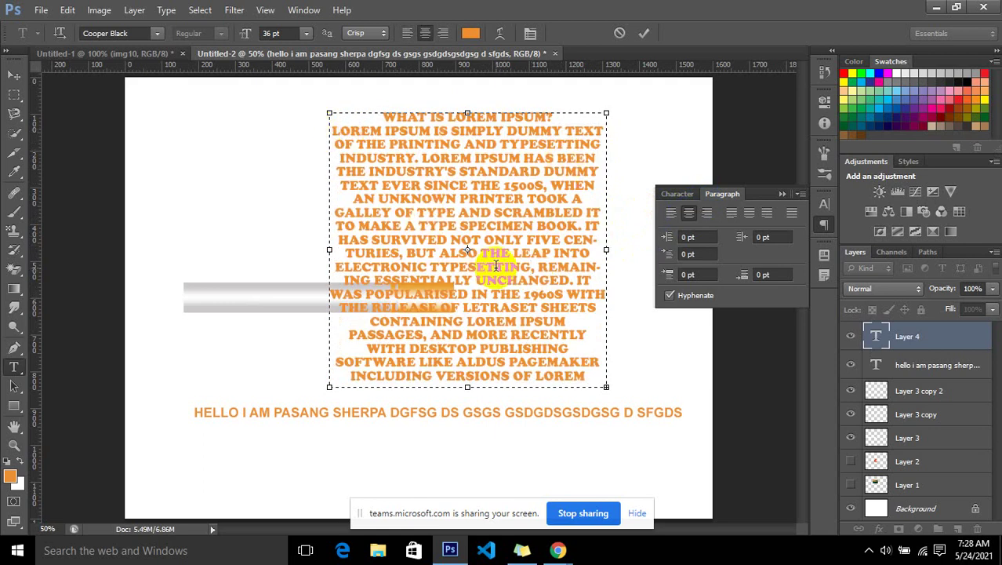
key("ctrl+a")
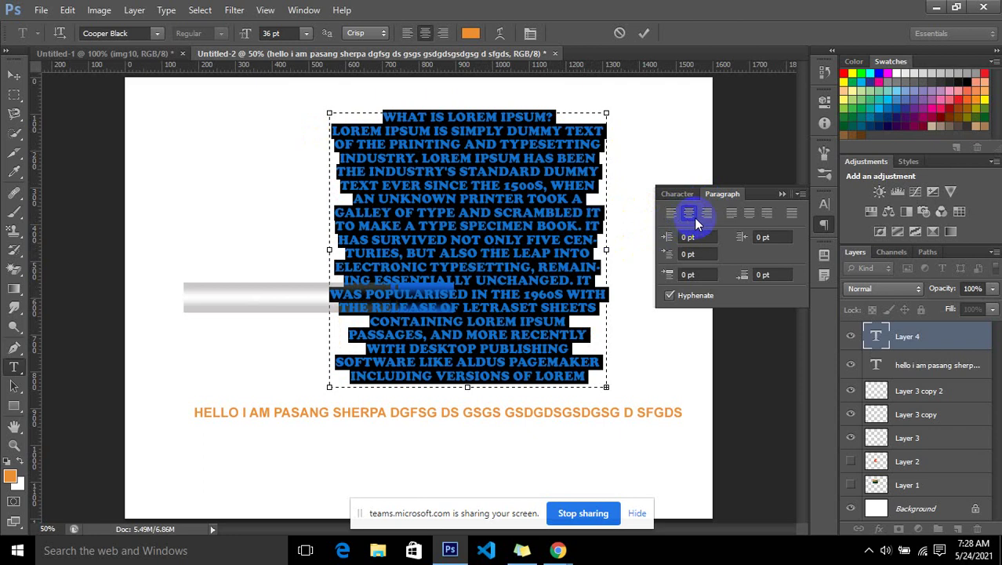
left_click(735, 220)
left_click(577, 237)
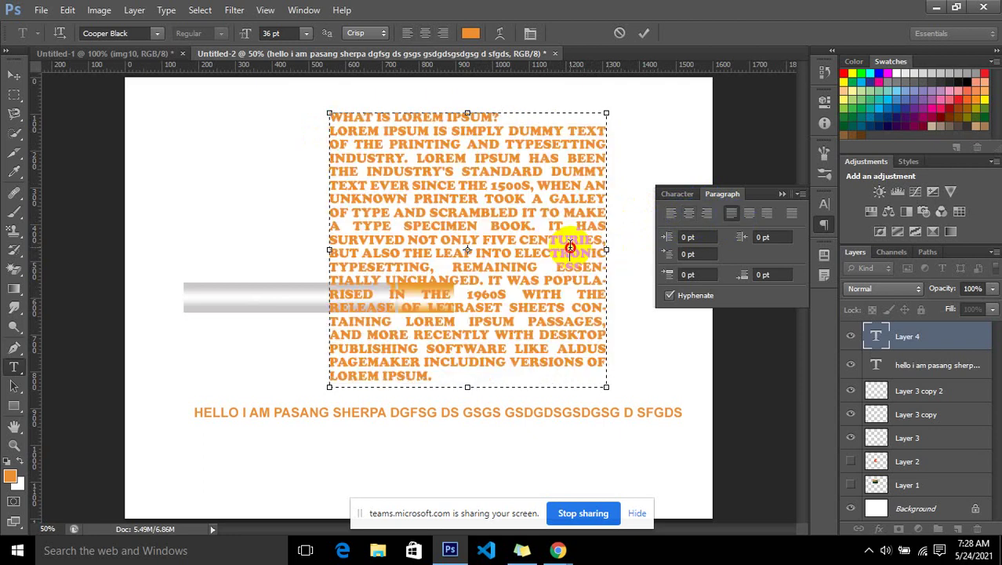
left_click(745, 239)
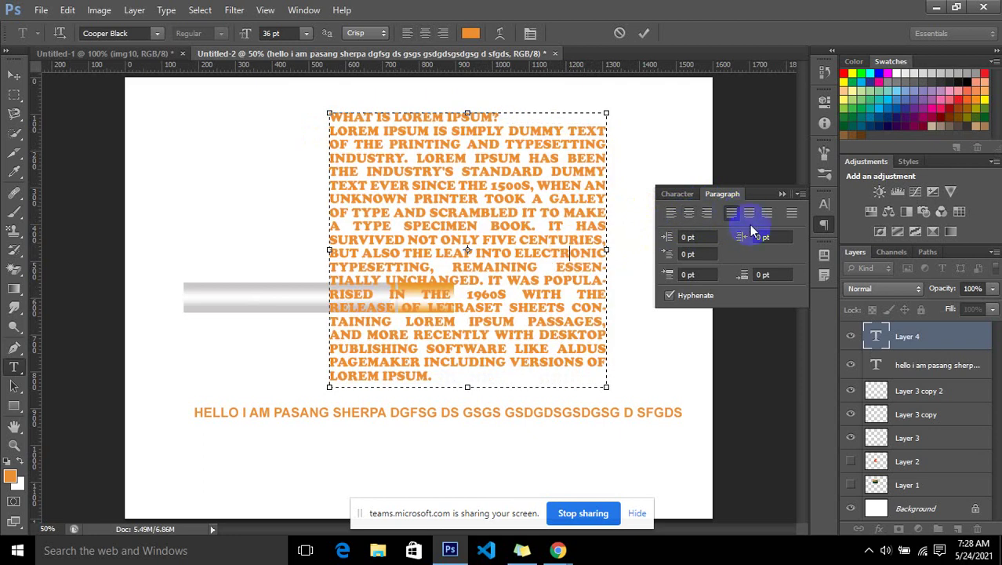
left_click(795, 215)
left_click(760, 236)
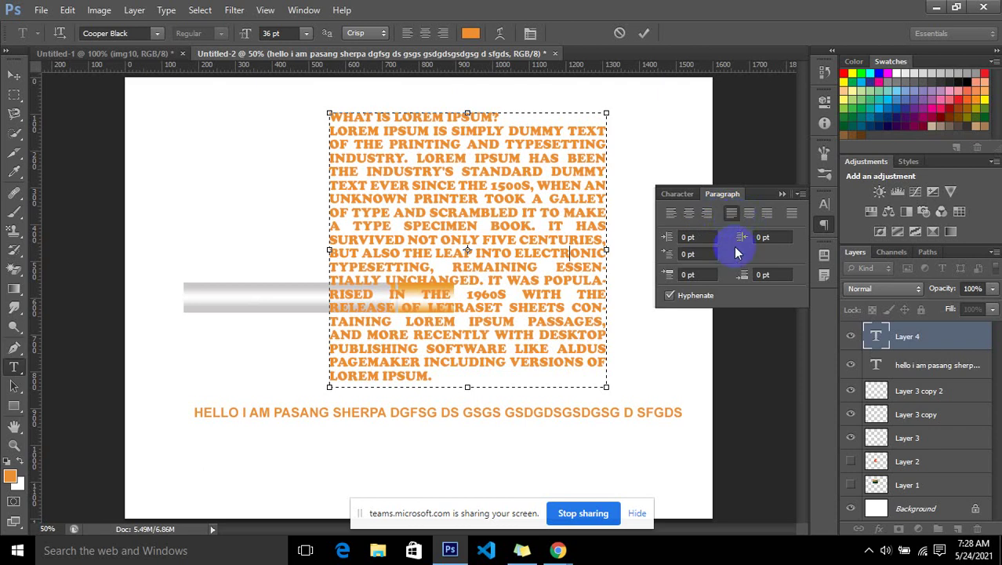
left_click(681, 195)
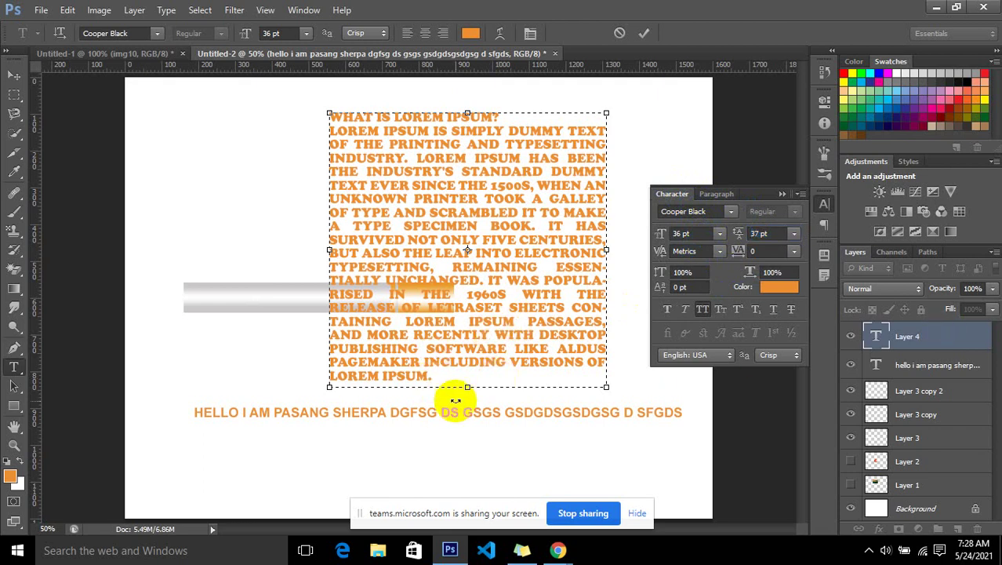
Enlarge the text box, make the 2 after A superscript, and move the paragraph upper-left
left_click_drag(467, 387, 467, 461)
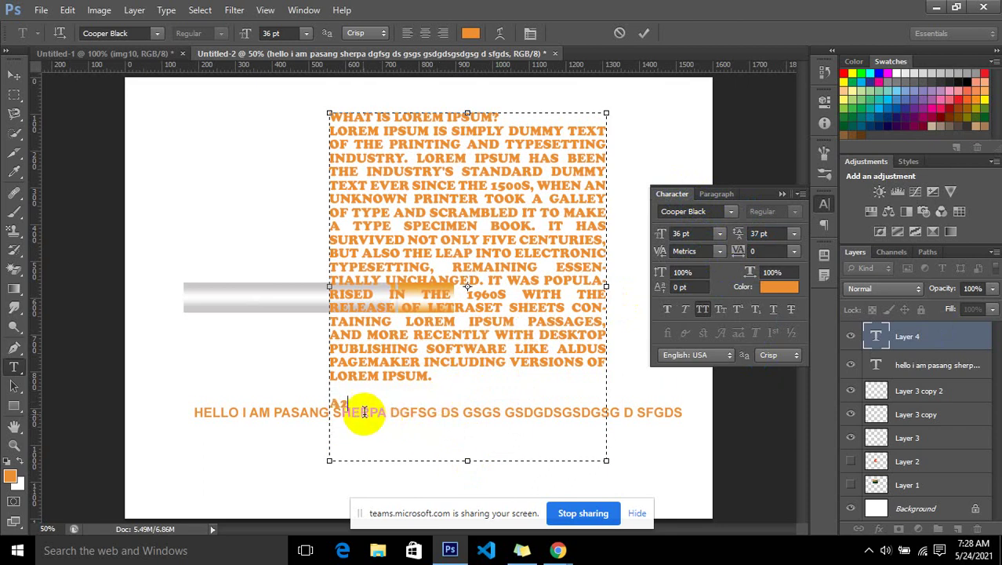
left_click_drag(354, 410, 339, 403)
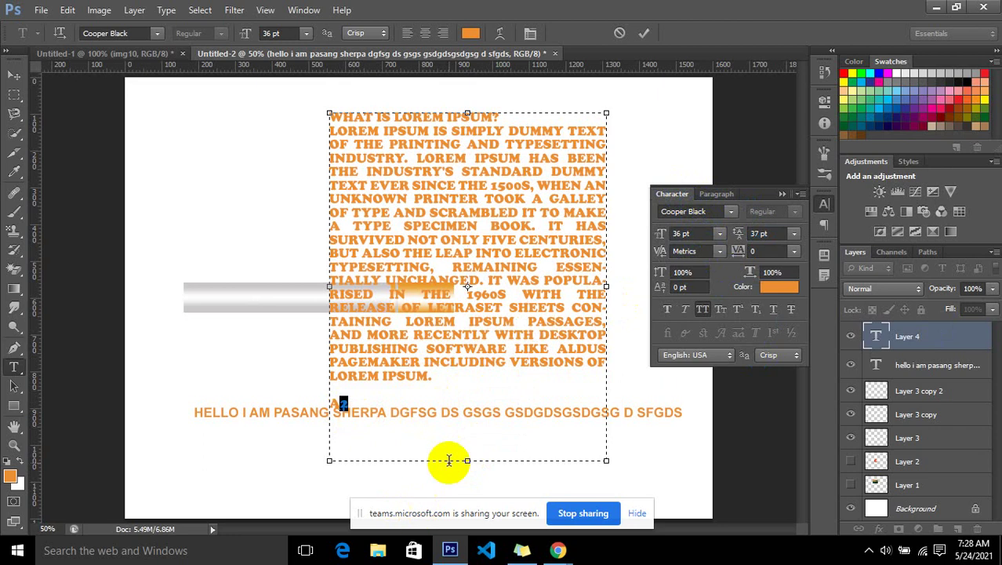
left_click(740, 309)
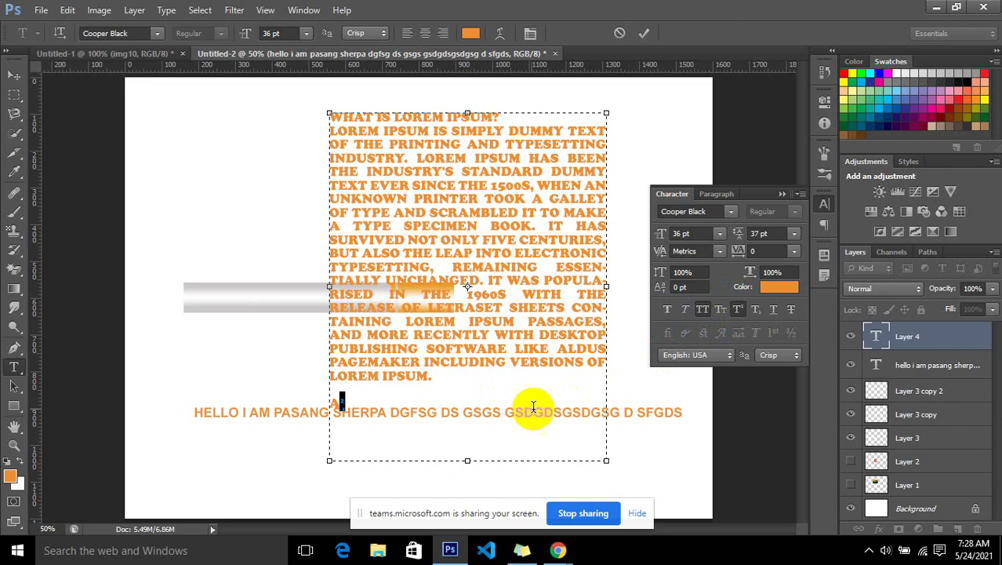
left_click(429, 325)
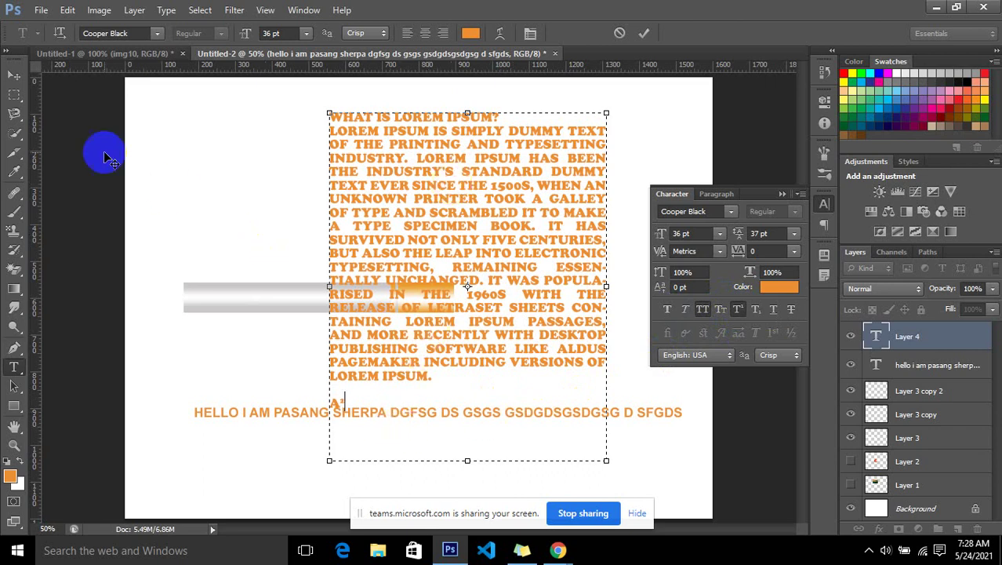
left_click(14, 75)
left_click_drag(379, 193, 218, 181)
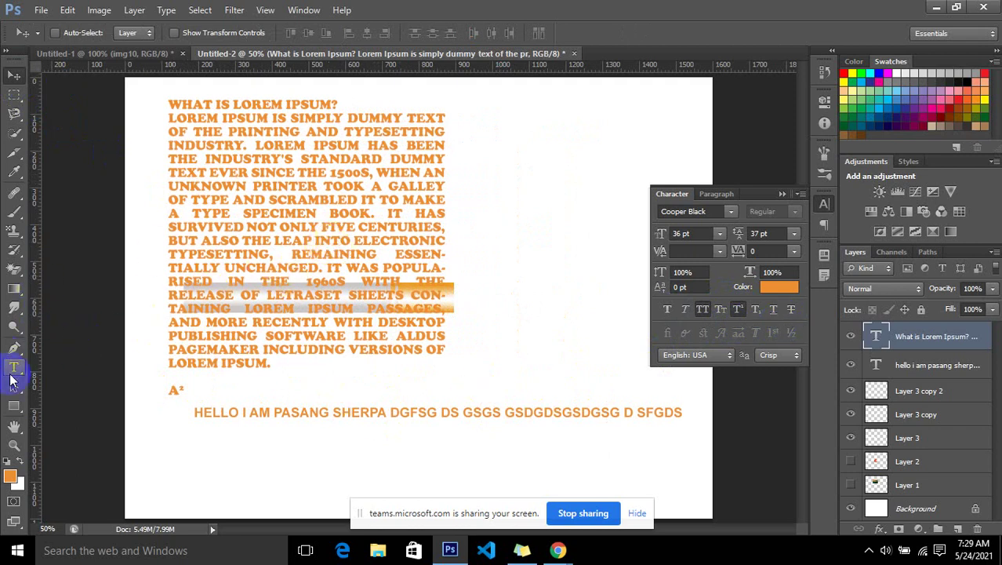
Select all the paragraph text and apply strikethrough to it
left_click(13, 369)
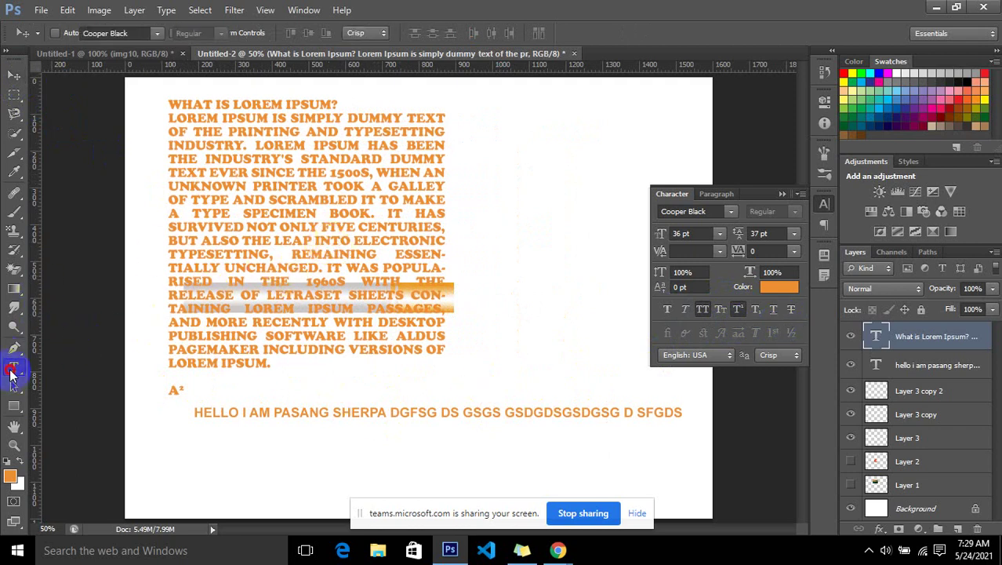
left_click(229, 235)
key("ctrl+a")
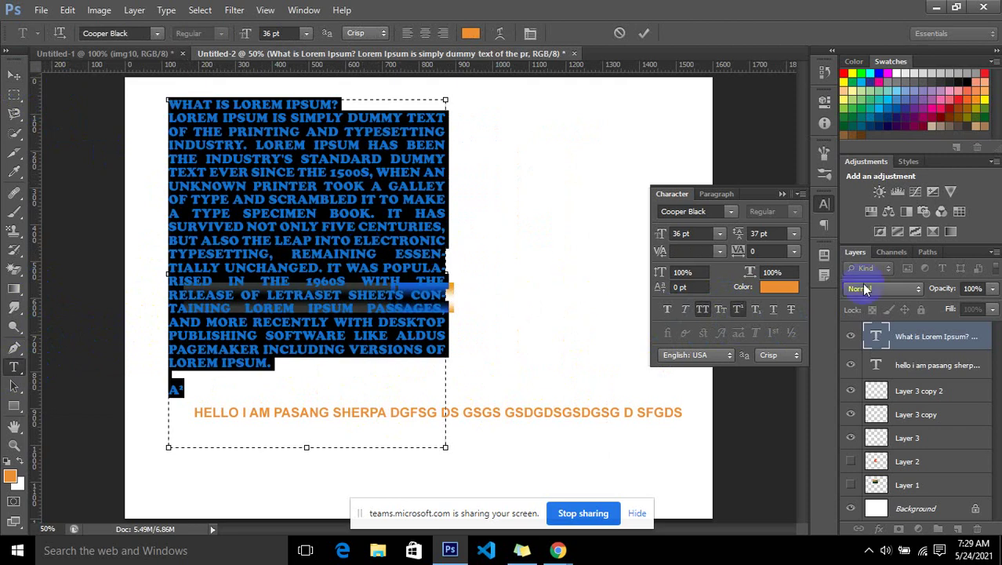
left_click(777, 311)
left_click(790, 311)
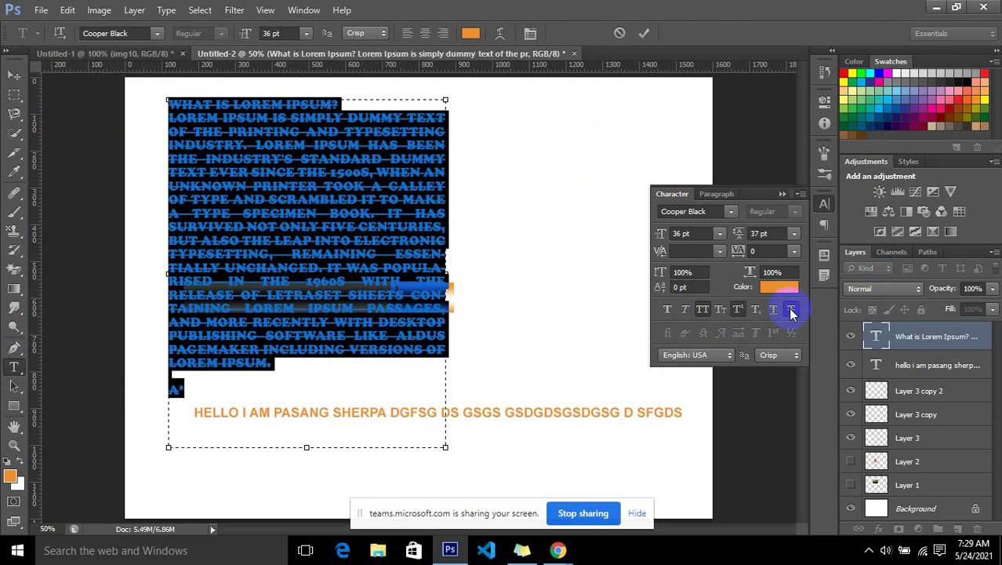
left_click(436, 323)
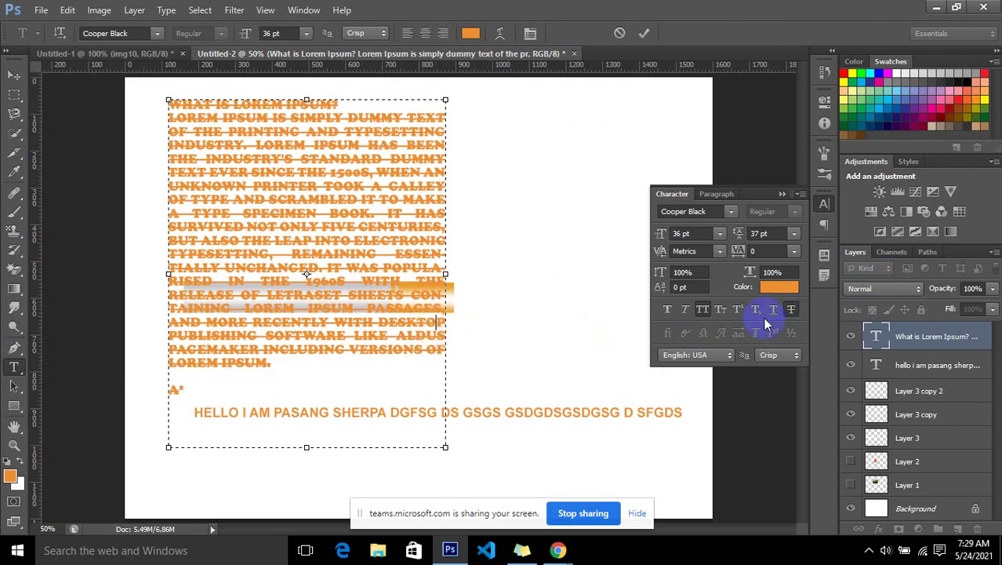
left_click(588, 306)
Recolour all the text dark grey 454441 and remove the strikethrough
left_click(790, 309)
left_click(358, 357)
key("ctrl+a")
left_click(777, 287)
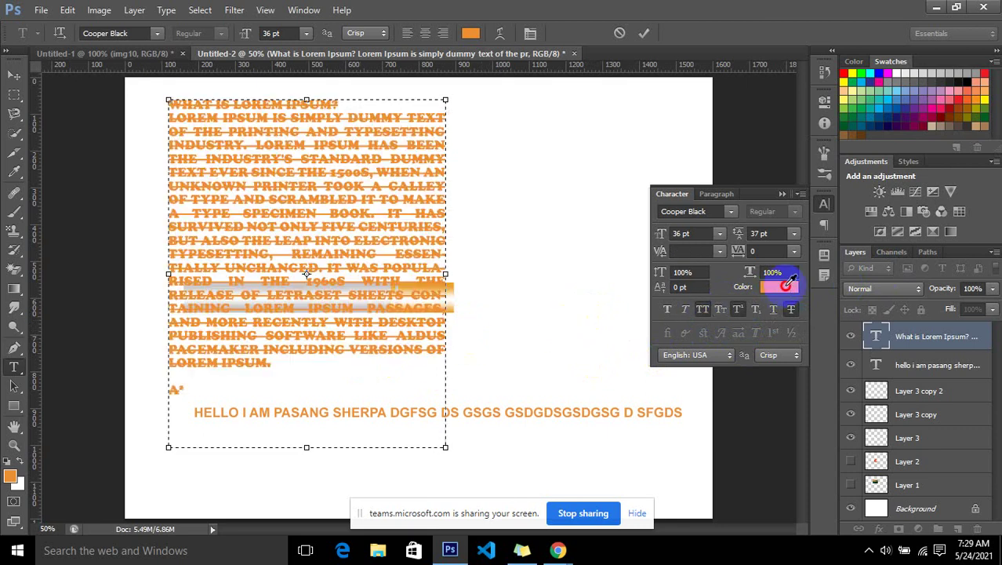
left_click(591, 259)
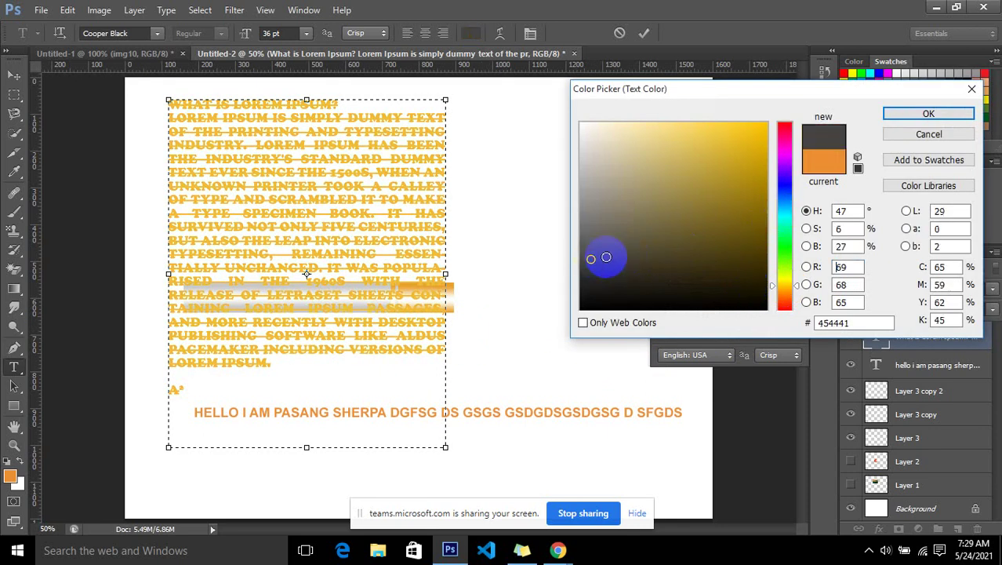
left_click(932, 113)
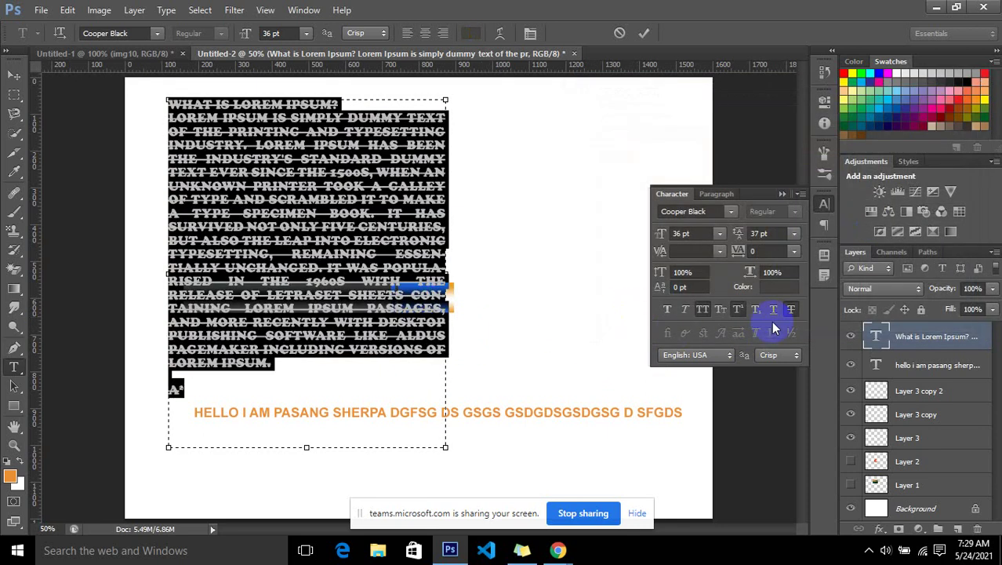
left_click(789, 310)
left_click(387, 338)
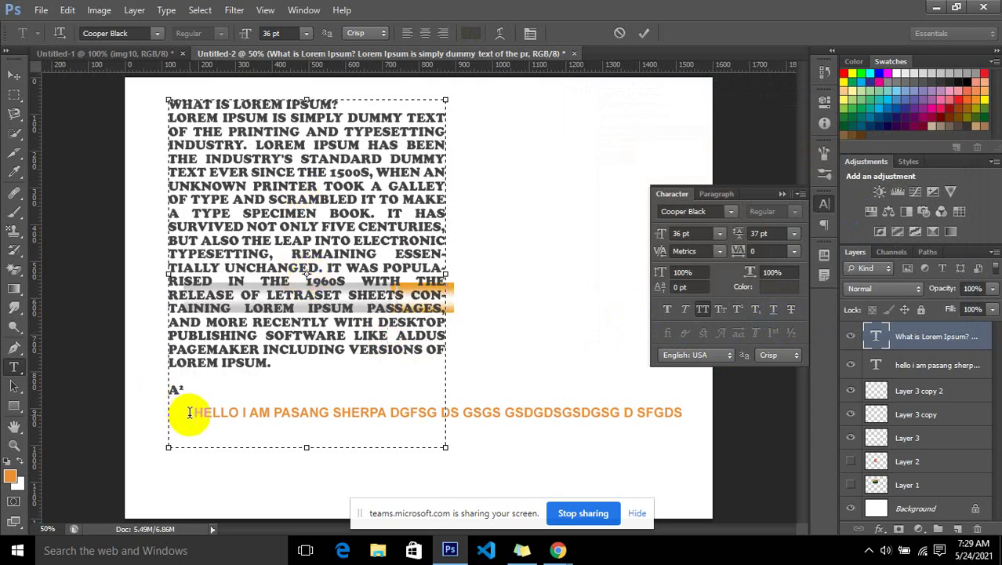
Move the paragraph down-right, hide Layer 3 copy, Layer 3 and both text layers, and add Layer 4
left_click(14, 75)
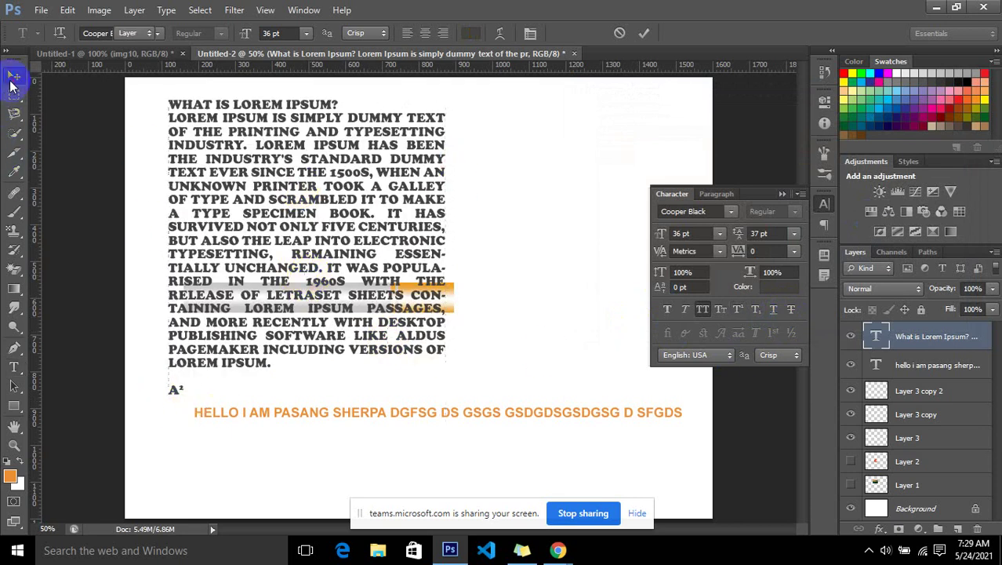
mouse_move(380, 221)
left_mouse_down()
mouse_move(593, 261)
mouse_move(523, 265)
left_mouse_up()
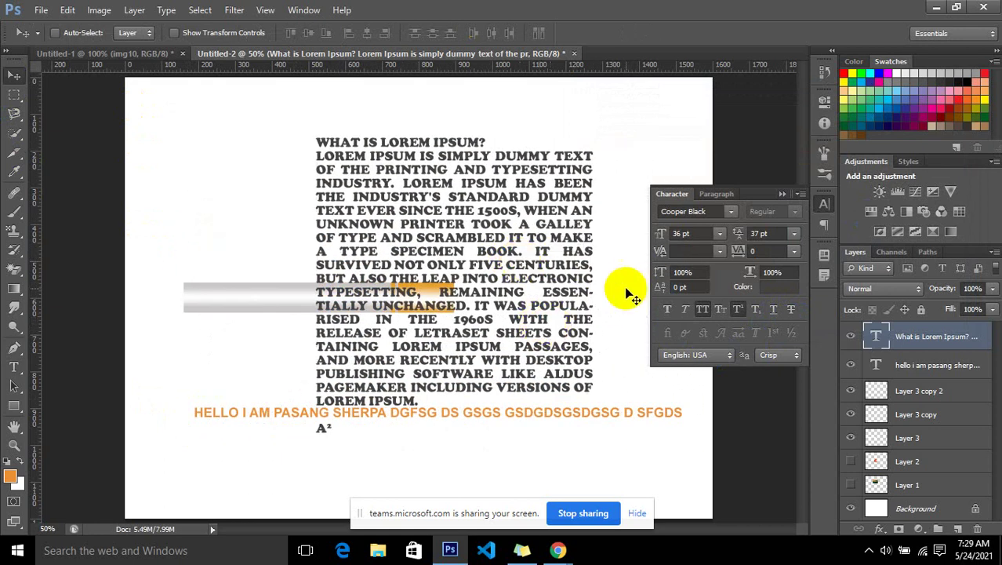
left_click(851, 414)
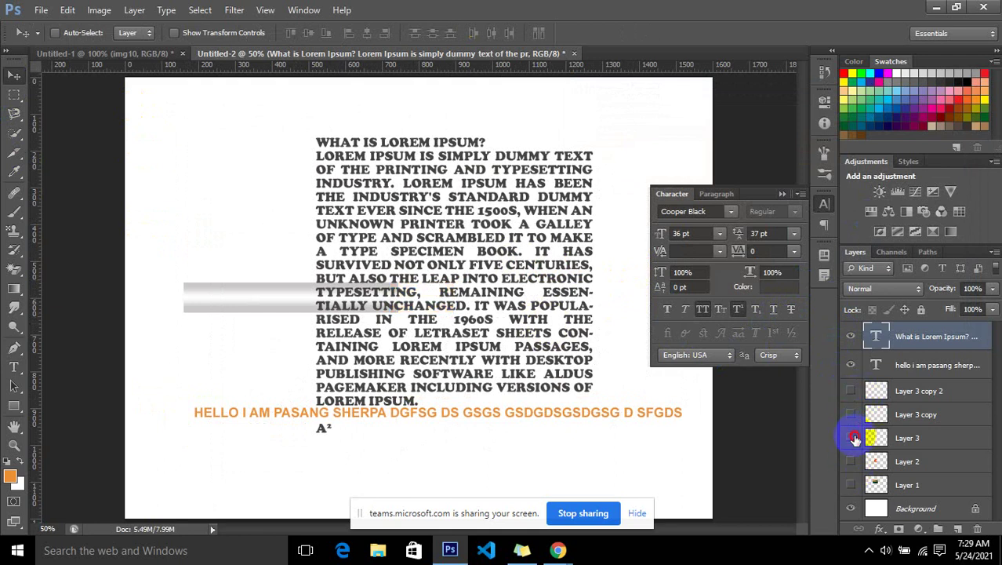
left_click(853, 438)
left_click(851, 336)
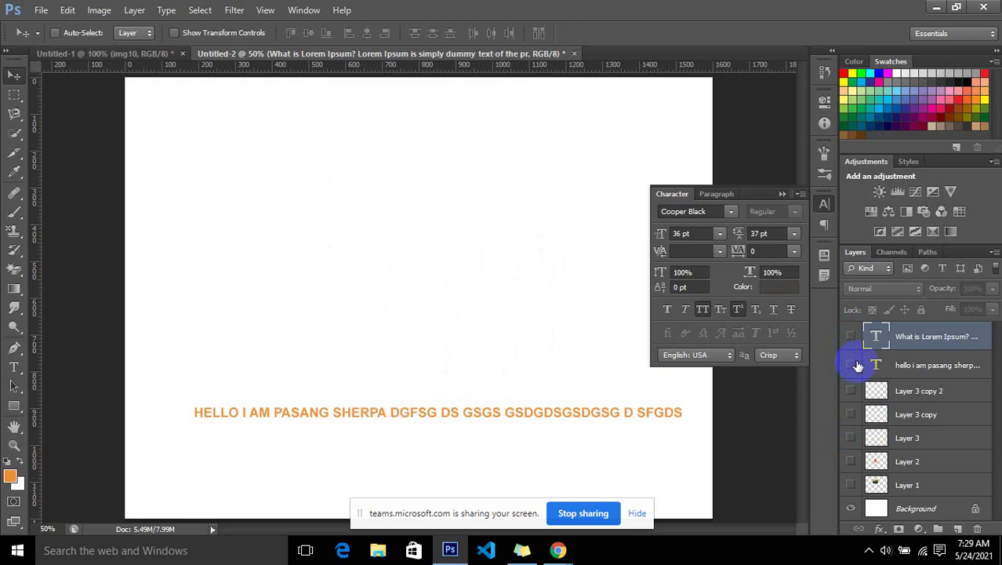
left_click(853, 364)
key("ctrl+shift+n")
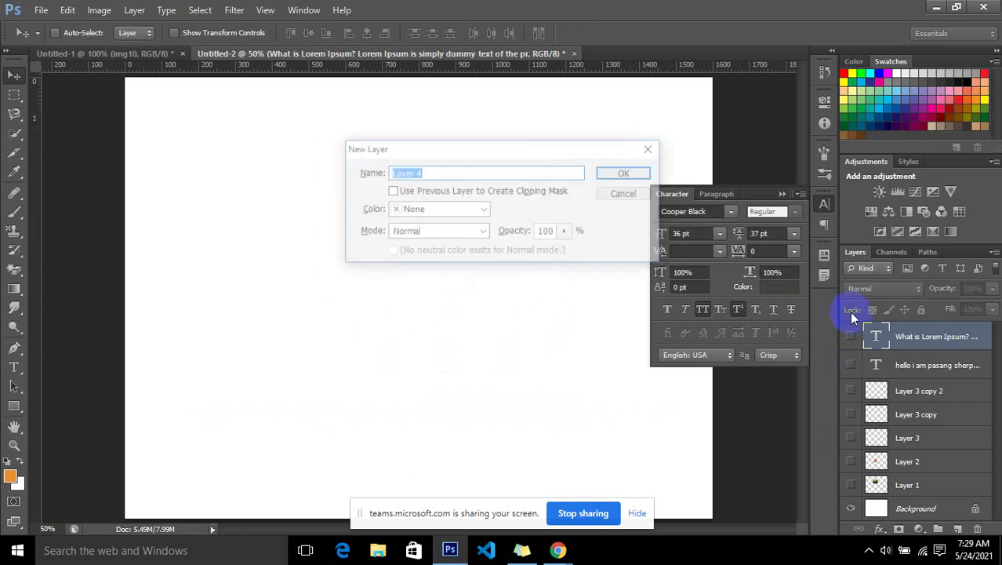
key("Return")
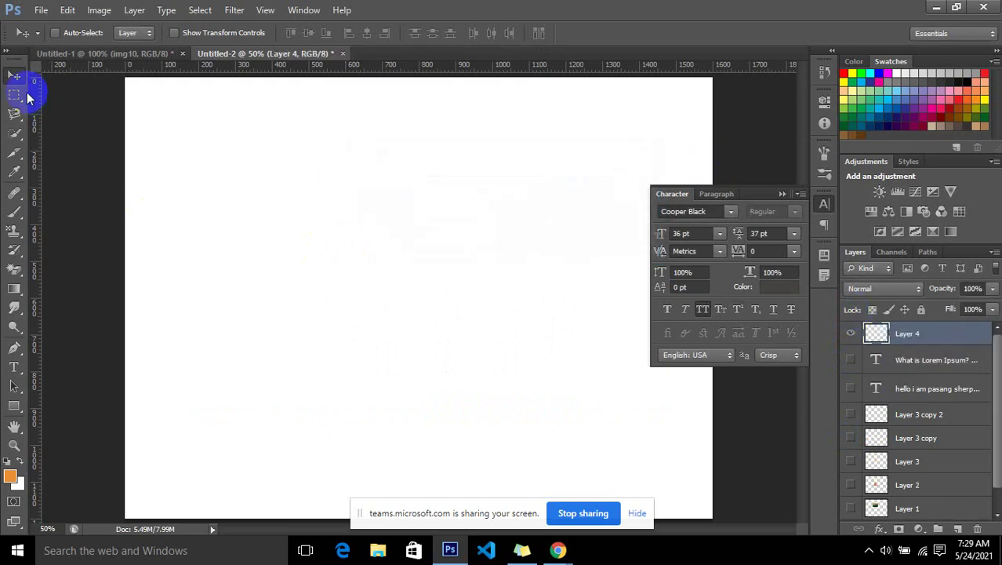
Draw a text box at the page's upper left and paste the Lorem Ipsum paragraph
left_click(17, 96)
left_click(14, 376)
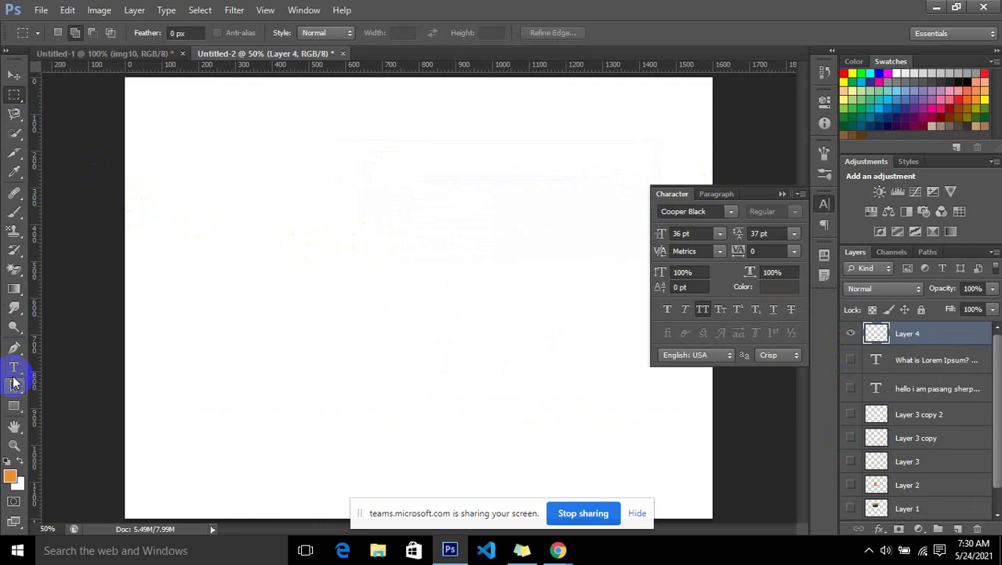
left_click(17, 369)
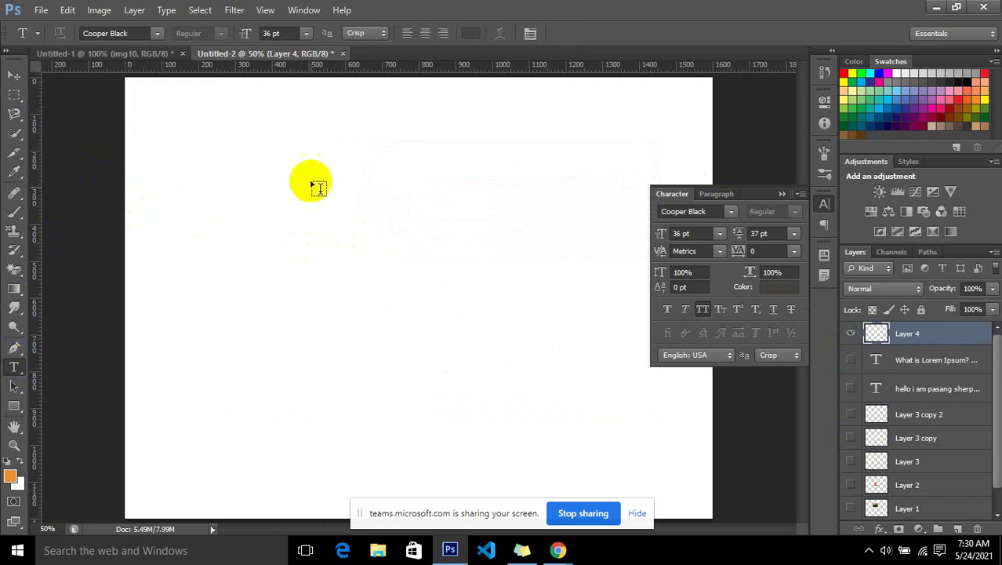
left_click(14, 366)
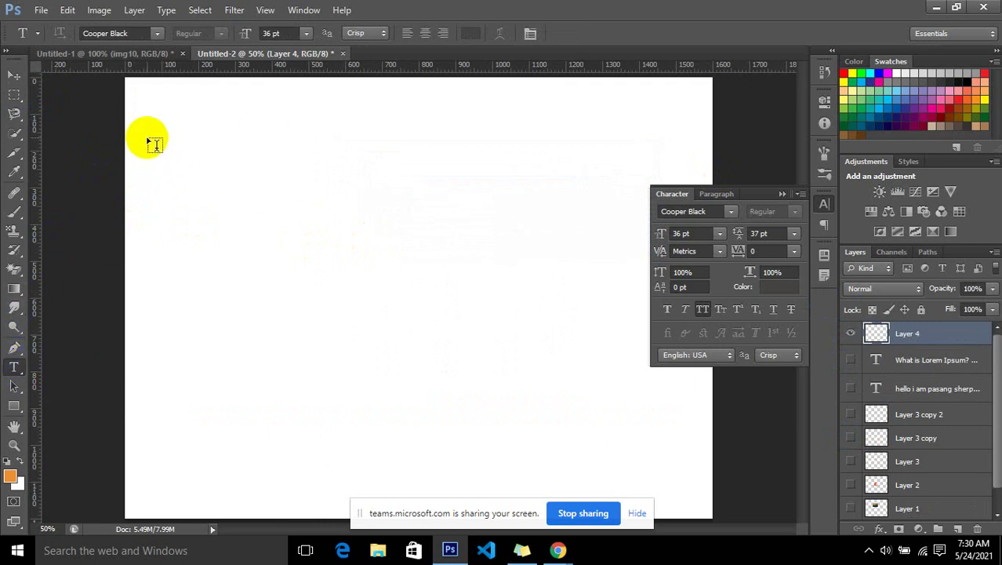
left_click_drag(147, 138, 325, 404)
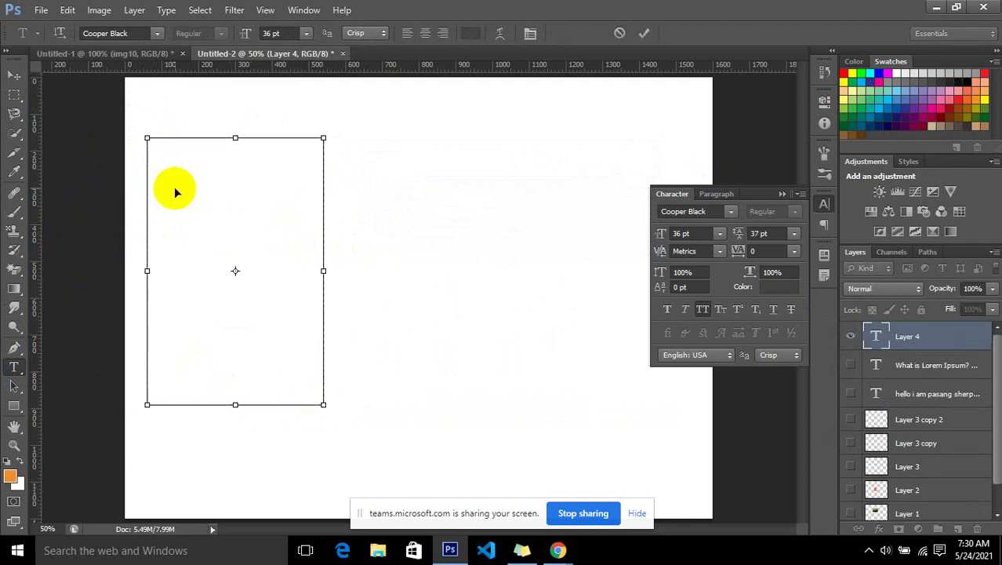
key("ctrl+v")
Set the pasted paragraph's font size to 18 pt
key("ctrl+a")
key("ctrl+c")
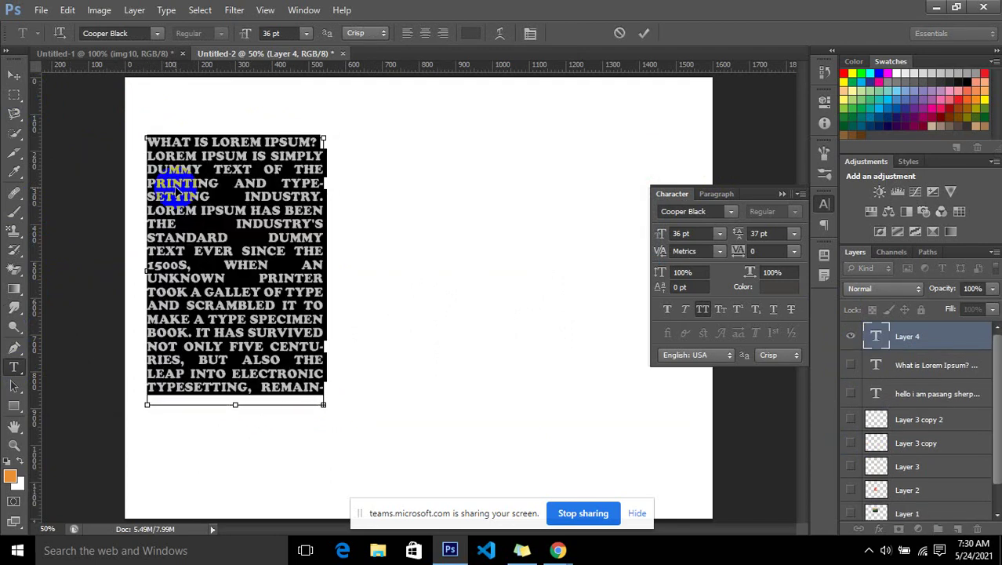
left_click(795, 234)
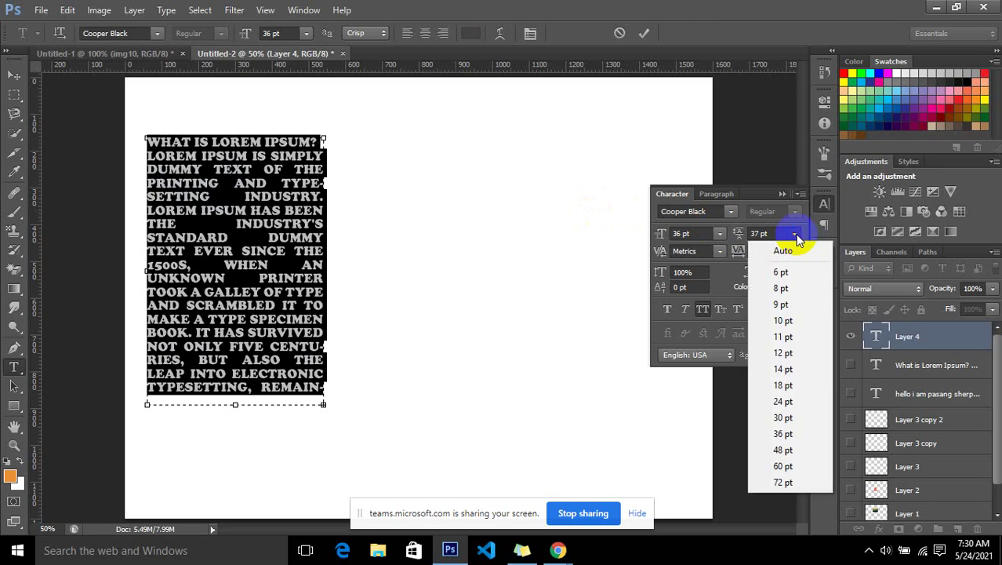
left_click(795, 234)
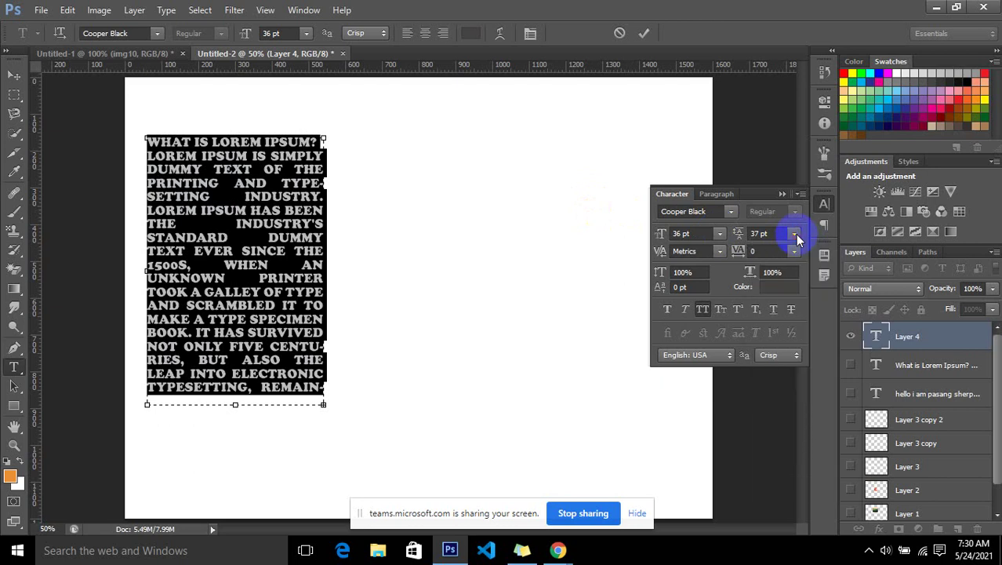
left_click(720, 238)
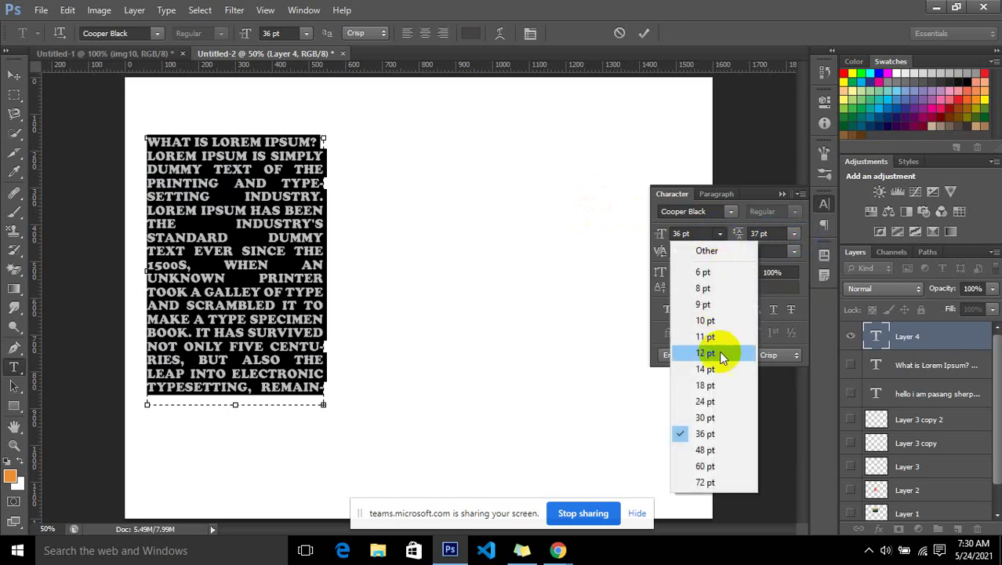
left_click(720, 384)
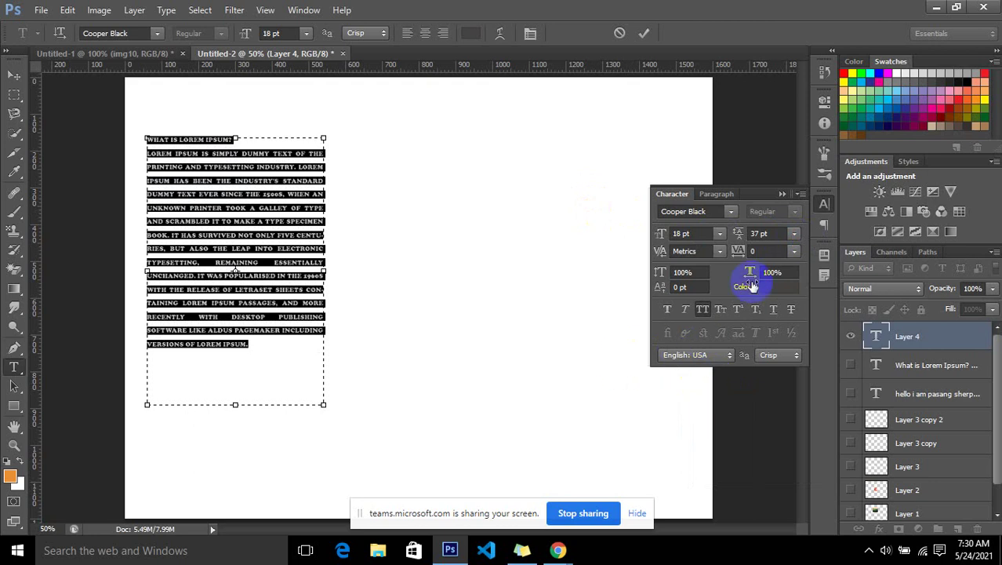
Set the paragraph's leading to 26 pt and commit the text layer
left_click(760, 234)
scroll(754, 229, "down", 3)
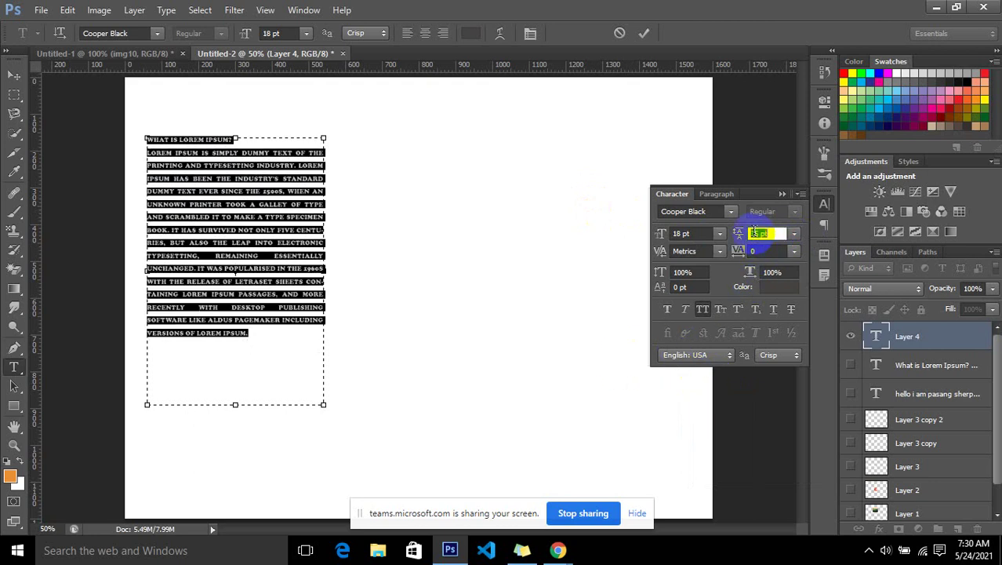
scroll(754, 228, "down", 3)
scroll(754, 229, "down", 3)
scroll(754, 228, "down", 3)
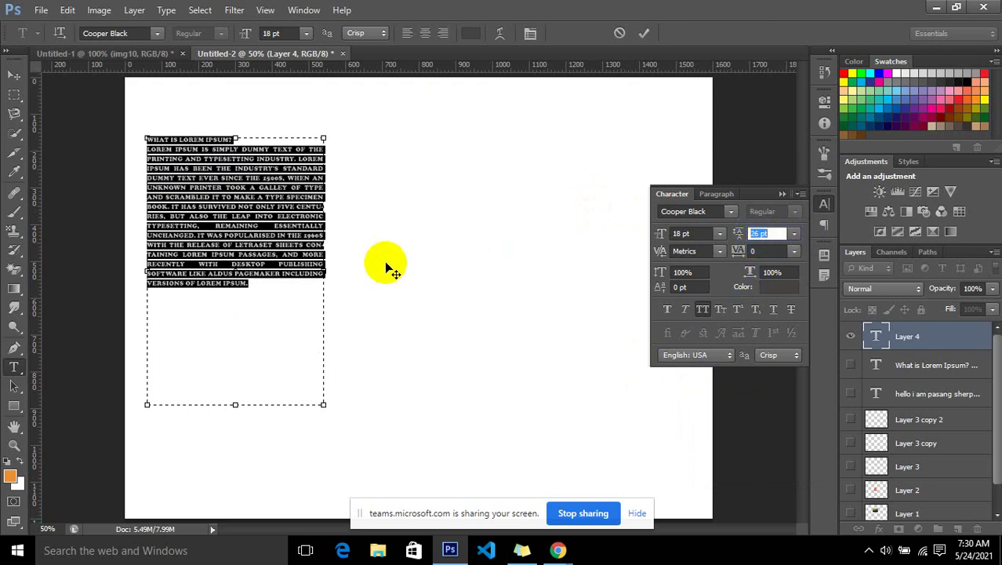
left_click(250, 223)
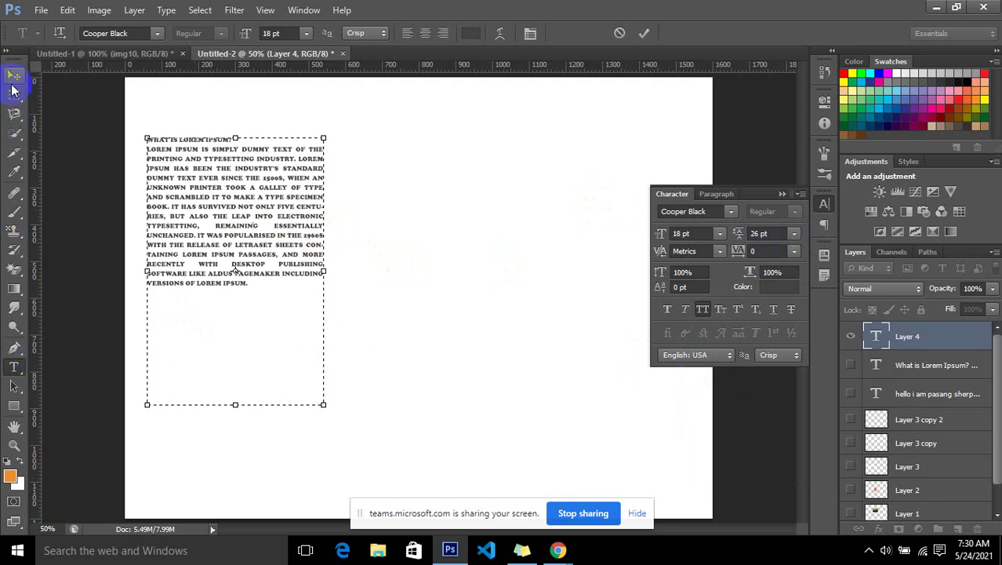
left_click(13, 74)
left_click(14, 368)
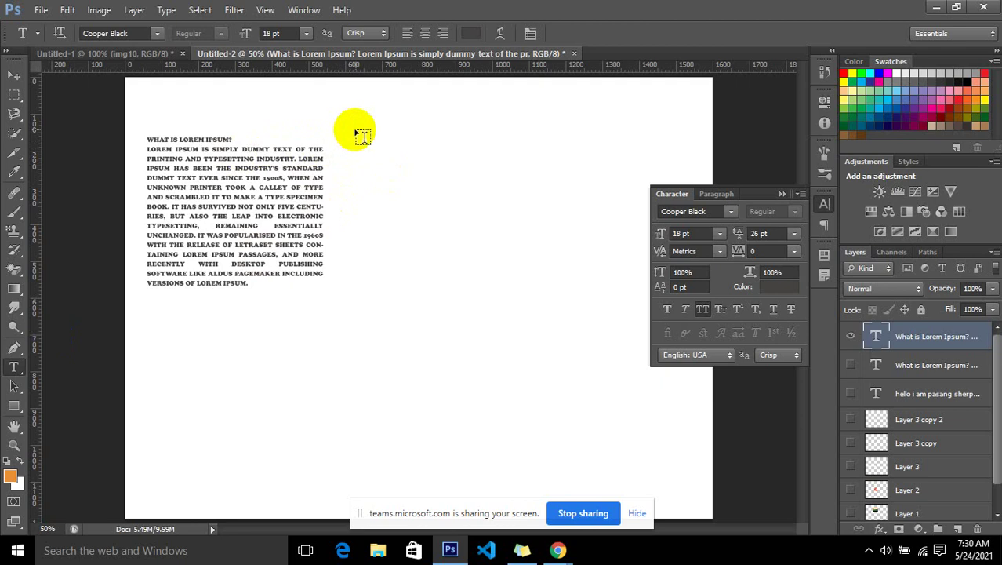
Create a second text frame right of the first column, paste the paragraph, and hide that layer
left_click_drag(357, 130, 496, 318)
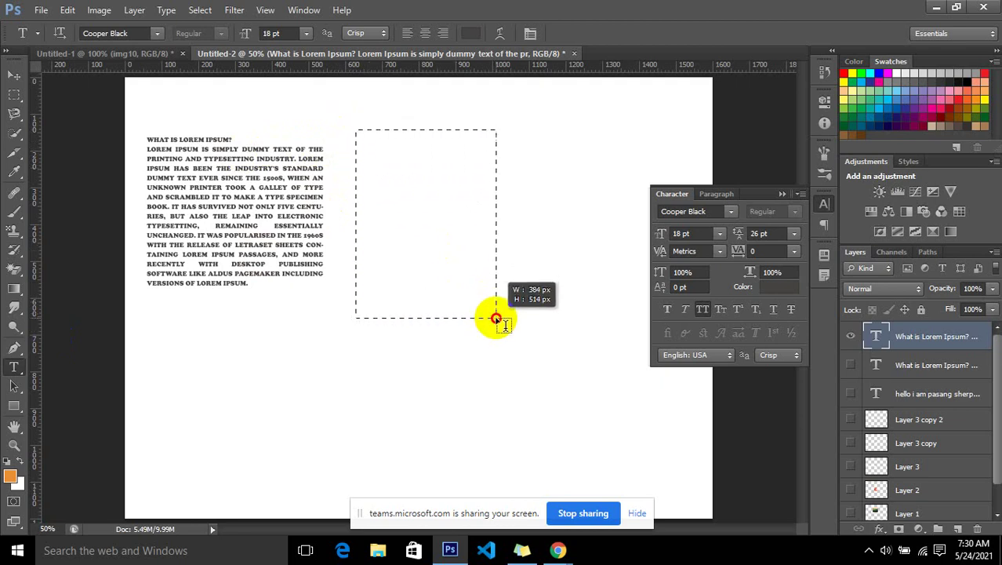
left_click_drag(496, 318, 504, 319)
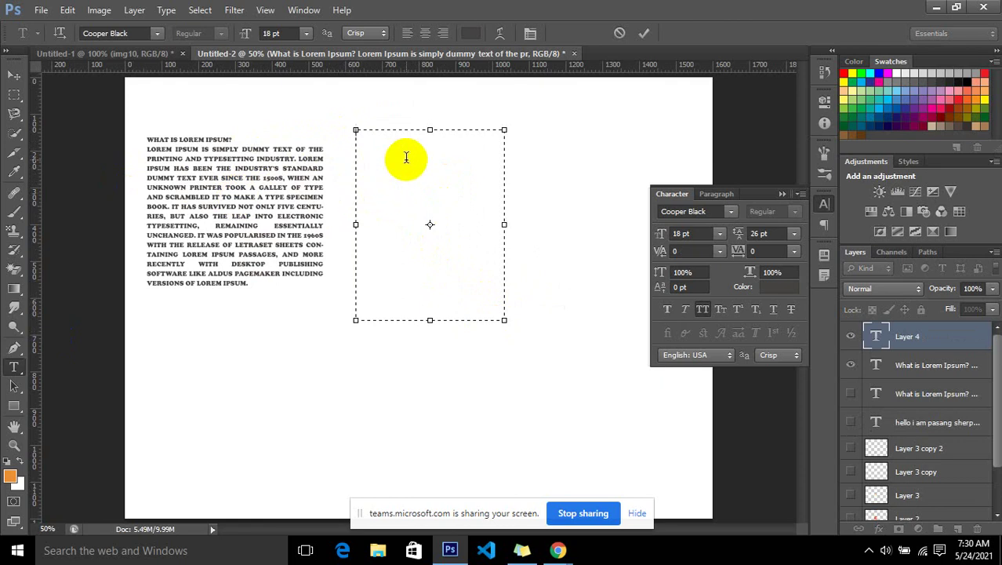
key("ctrl+v")
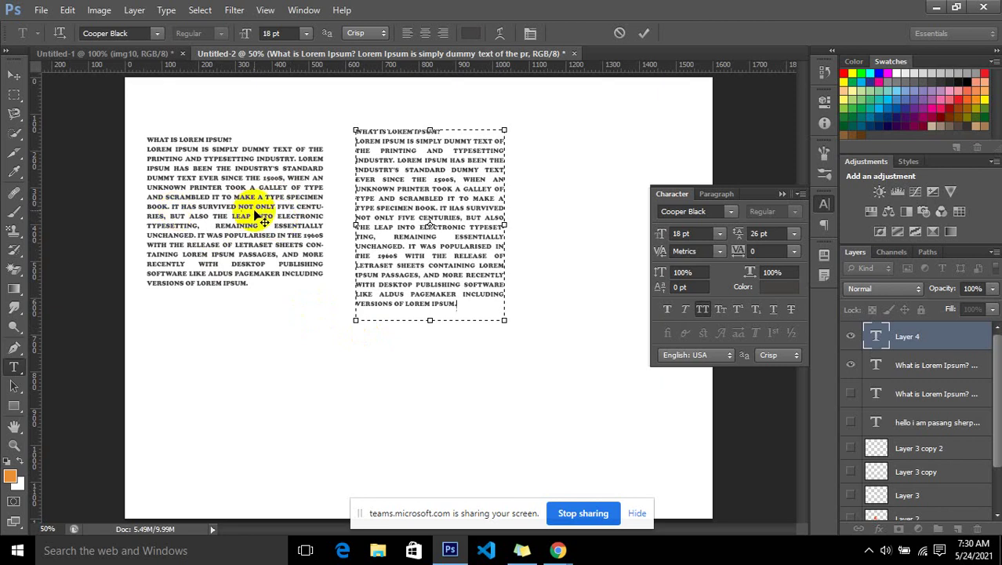
left_click(16, 78)
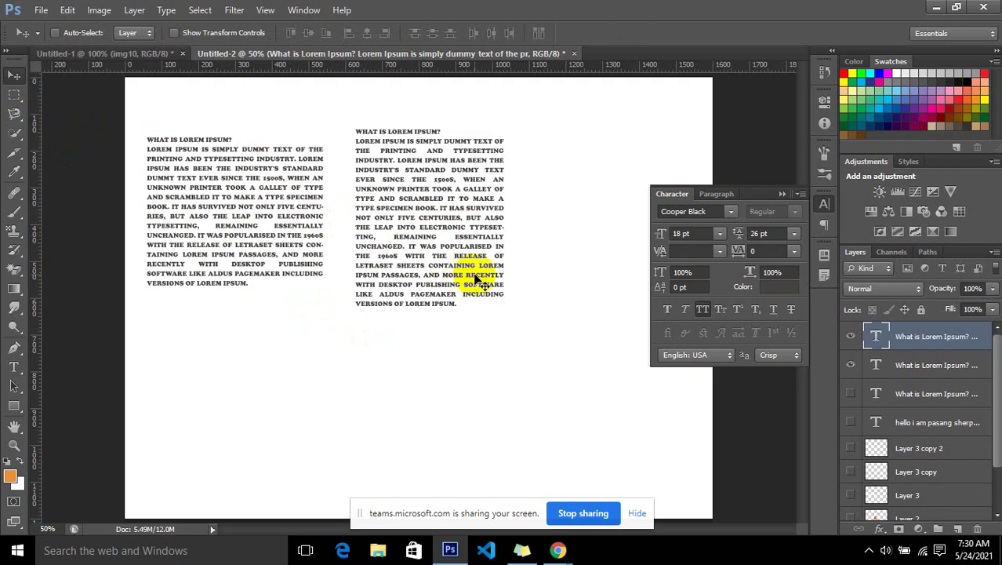
left_click(851, 336)
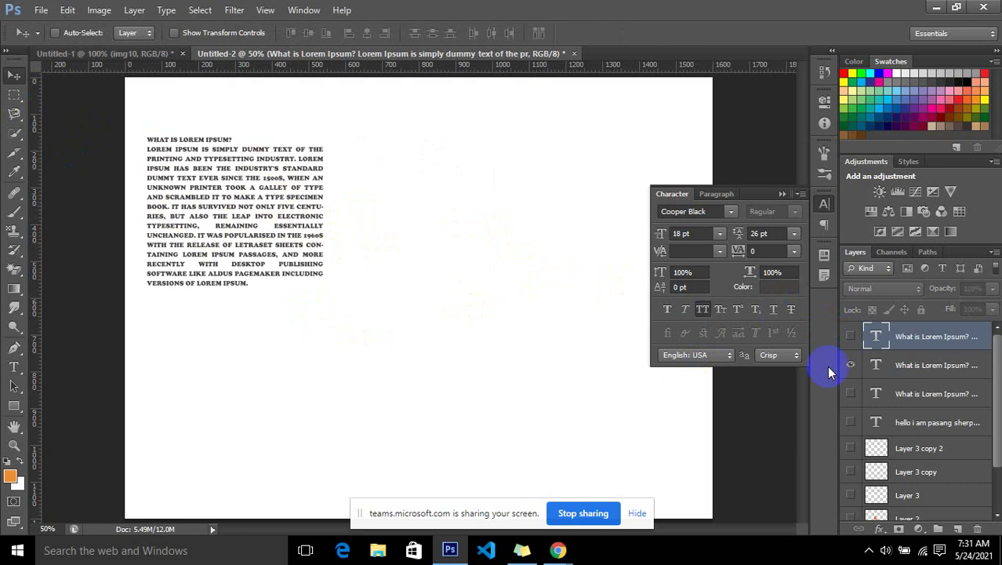
Duplicate the first paragraph's text layer
left_click(888, 359)
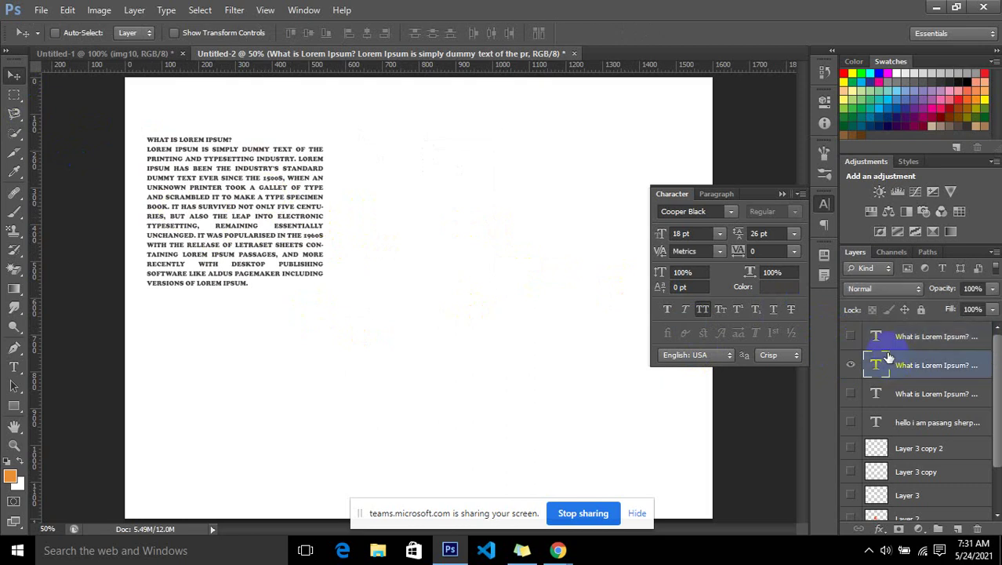
right_click(927, 368)
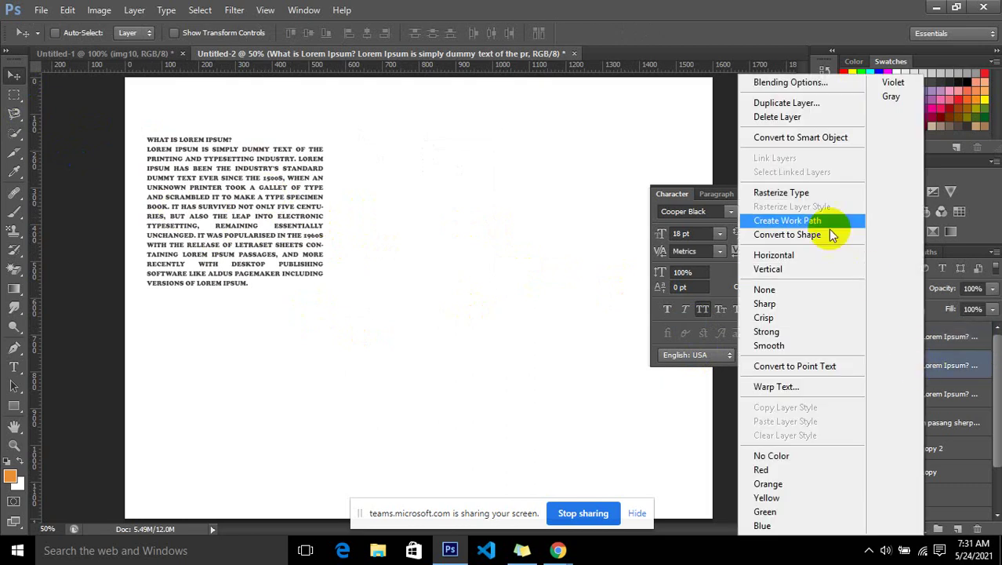
left_click(800, 109)
left_click(630, 167)
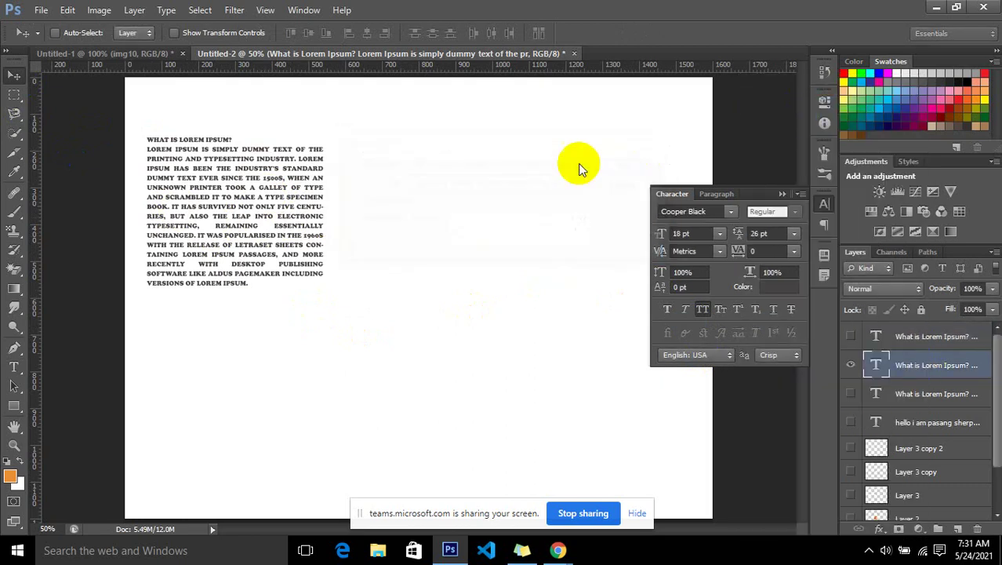
Nudge the duplicate paragraph right in eight Shift+Right steps, clear of the original column
key("shift+Right")
key("shift+Right")
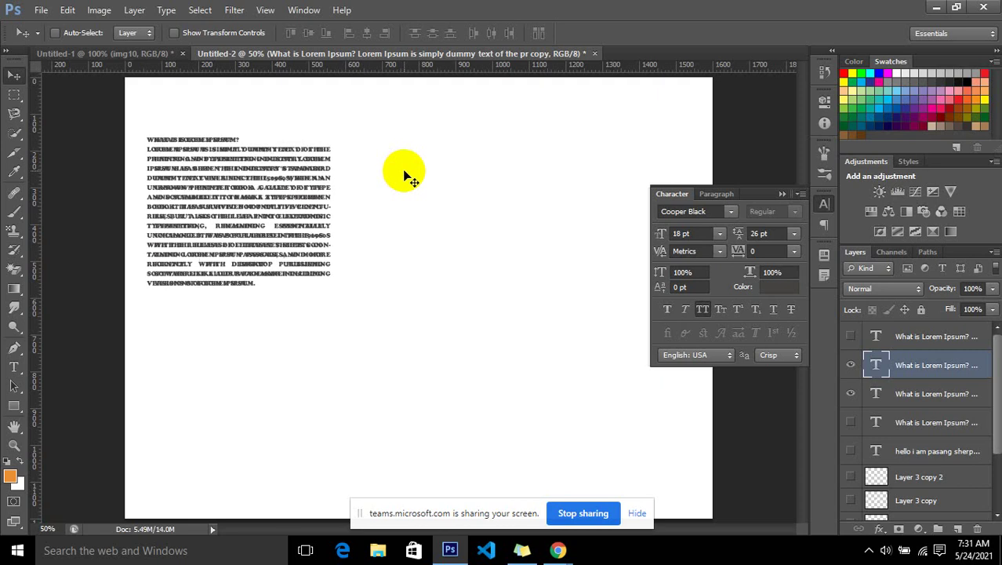
key("shift+Right")
key("shift+Right")
key("shift+Right")
key("shift+Right")
key("shift+Right")
key("shift+Right")
key("shift+Right")
key("shift+Right")
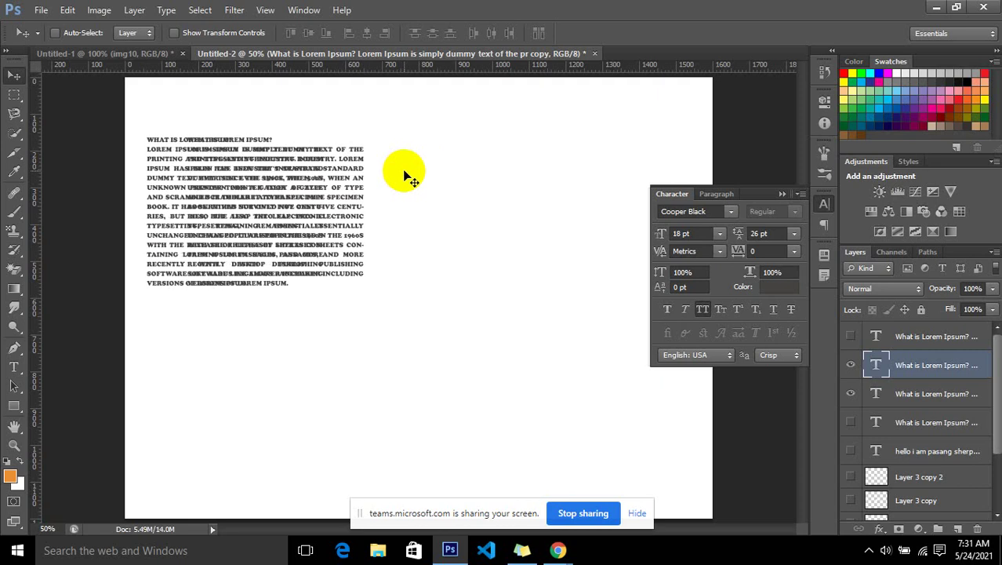
key("shift+Right")
key("shift+Right")
key("shift+Right")
key("shift+Right")
key("shift+Right")
key("shift+Right")
key("shift+Right")
key("shift+Right")
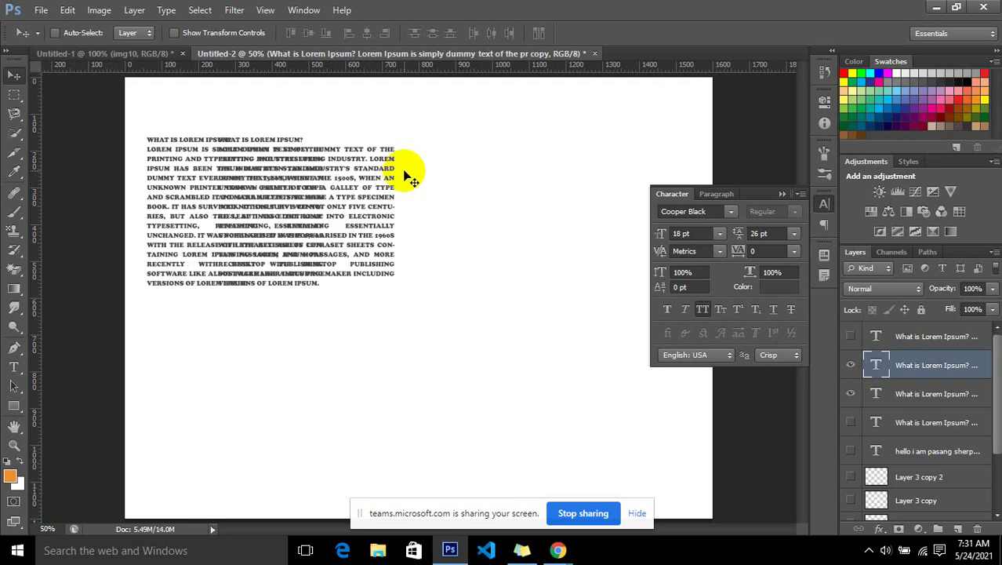
key("shift+Right")
key("shift+Right")
key("shift+Right")
key("shift+Right")
key("shift+Right")
key("shift+Right")
key("shift+Right")
key("shift+Right")
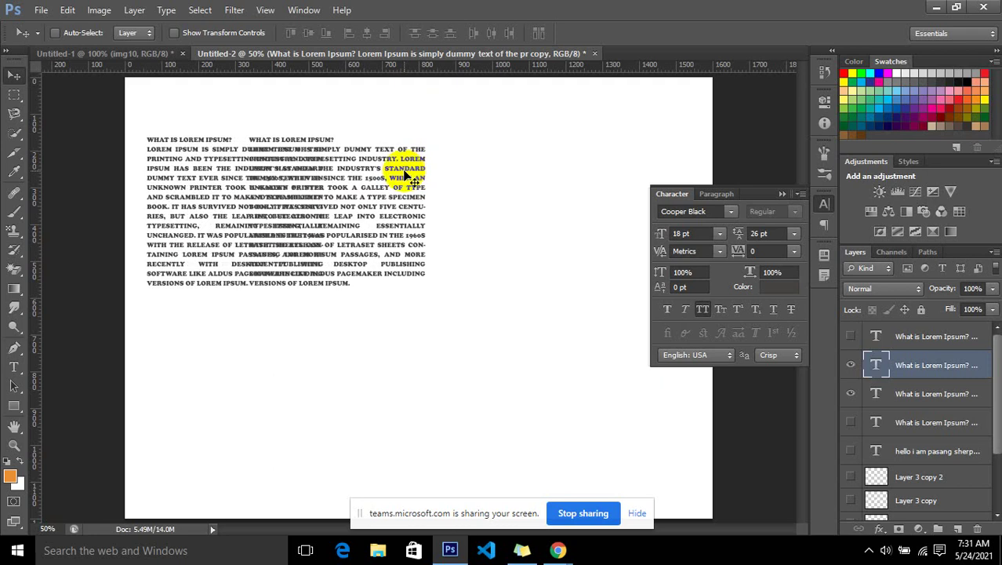
key("shift+Right")
key("shift+Right")
key("shift+Right")
key("shift+Right")
key("shift+Right")
key("shift+Right")
key("shift+Right")
key("shift+Right")
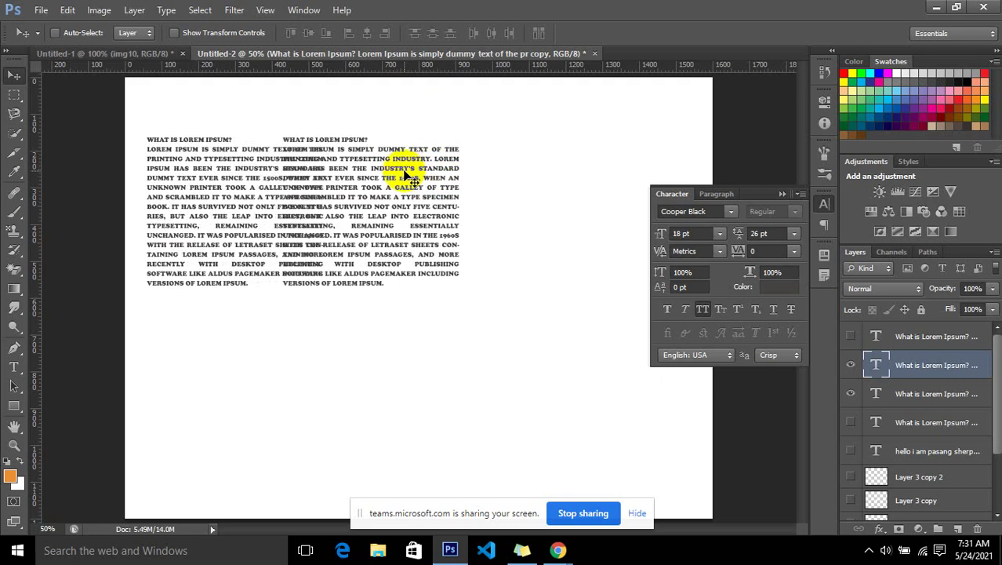
key("shift+Right")
key("shift+Right")
key("shift+Right")
key("shift+Right")
key("shift+Right")
key("shift+Right")
key("shift+Right")
key("shift+Right")
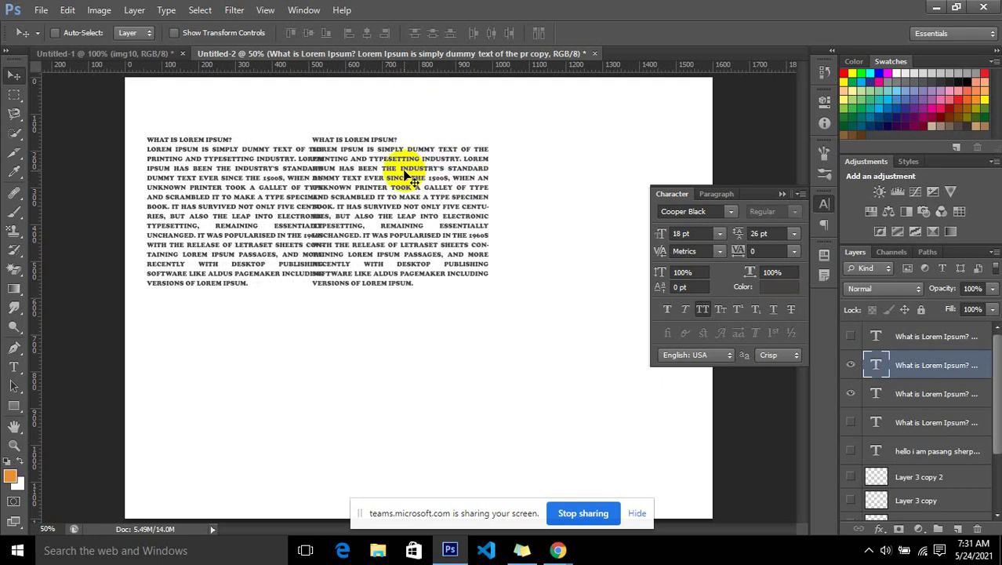
key("shift+Right")
key("shift+Right")
key("shift+Right")
key("shift+Right")
key("shift+Right")
key("shift+Right")
key("shift+Right")
key("shift+Right")
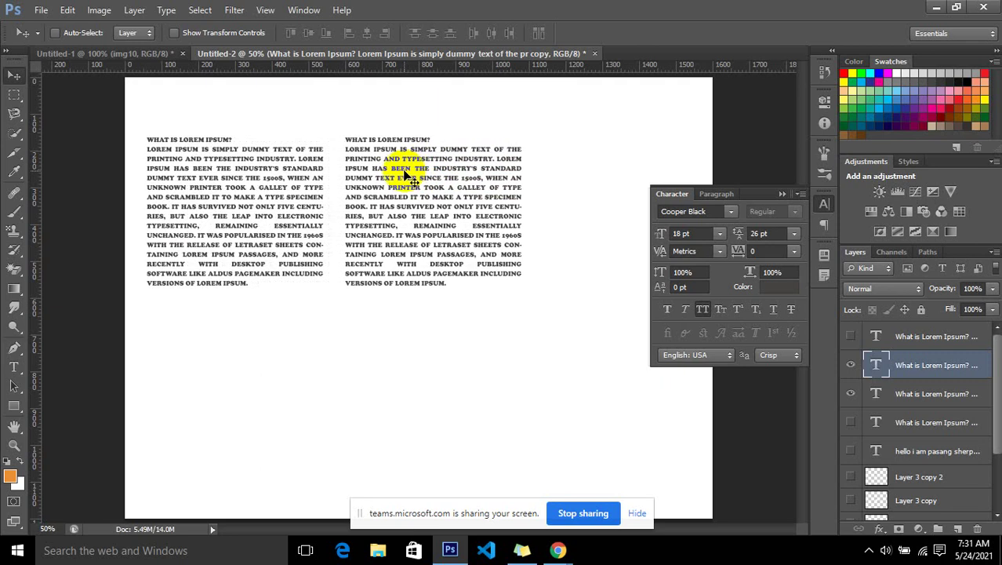
key("shift+Right")
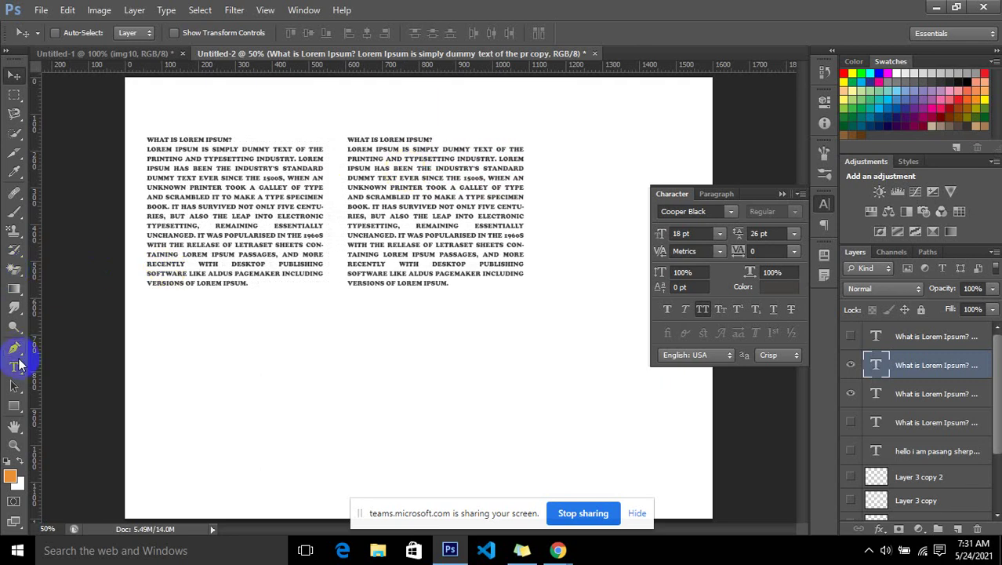
Replace the duplicate's text by re-pasting the paragraph, then hide it and select the original layer
left_click_drag(20, 365, 48, 367)
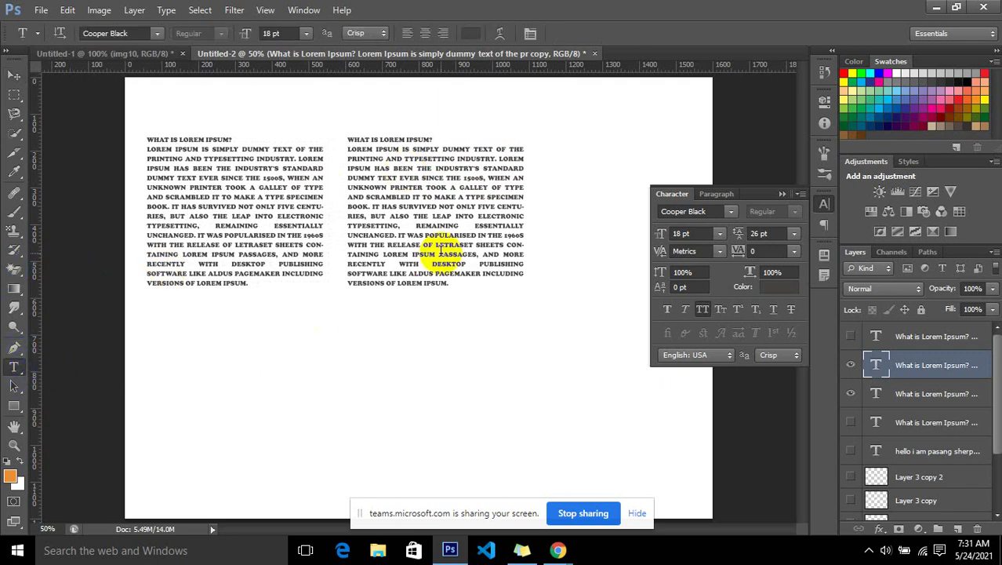
left_click(441, 249)
left_click_drag(469, 292, 339, 144)
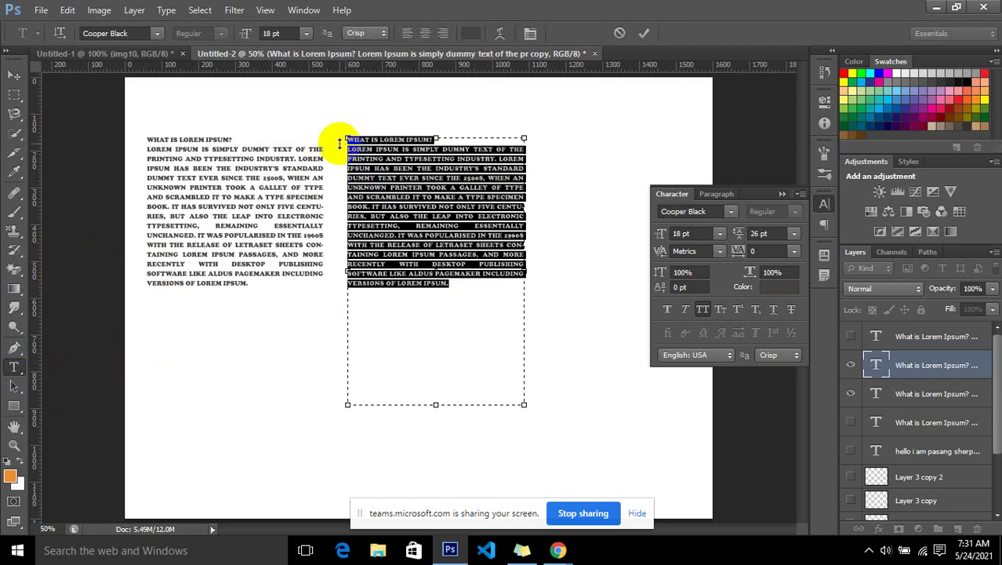
key("BackSpace")
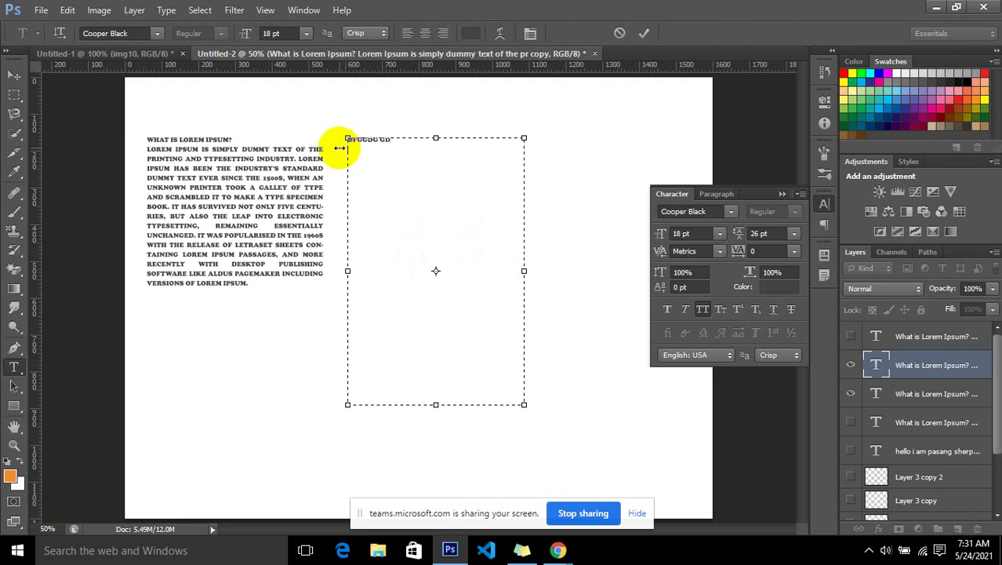
key("ctrl+v")
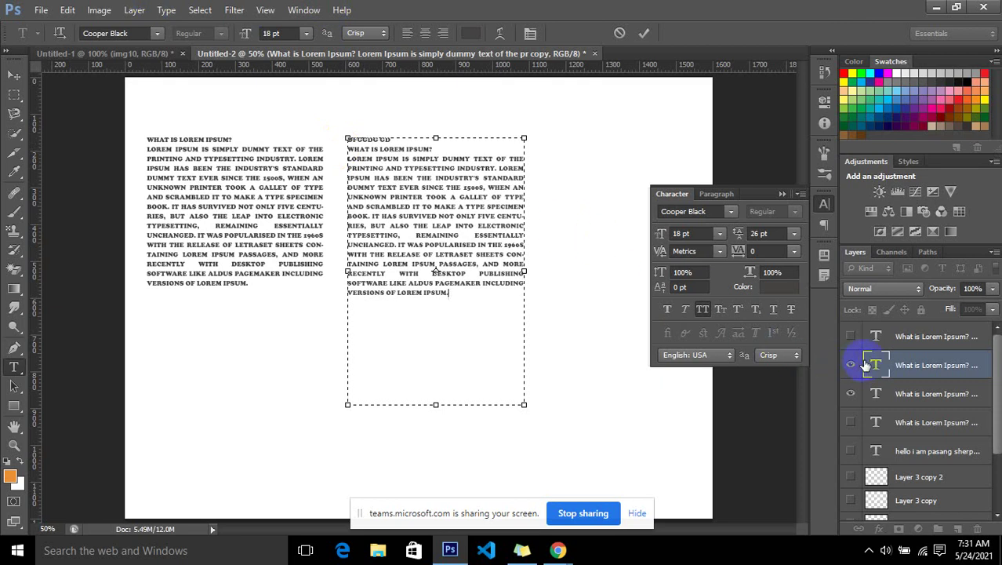
left_click(14, 75)
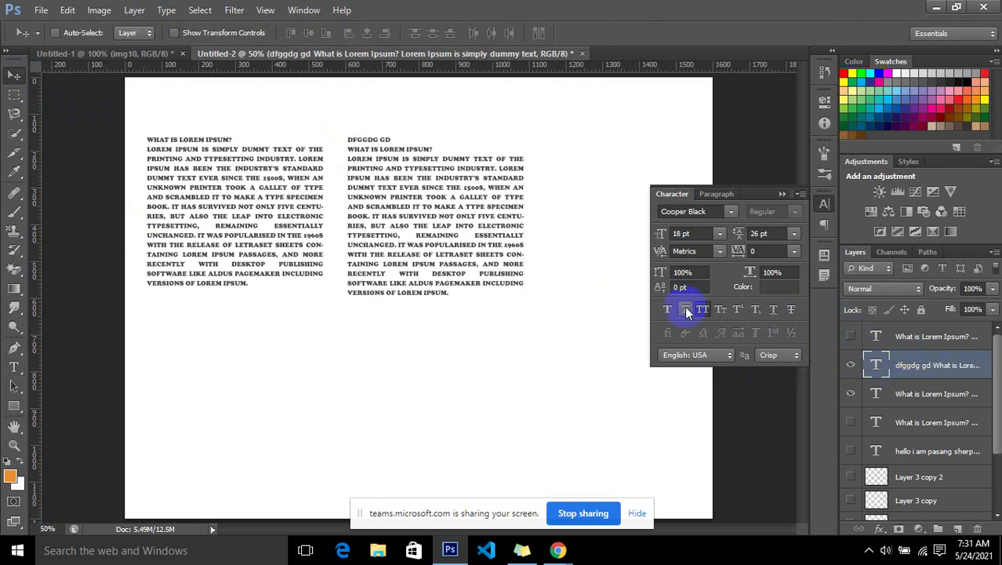
left_click(851, 365)
left_click(901, 391)
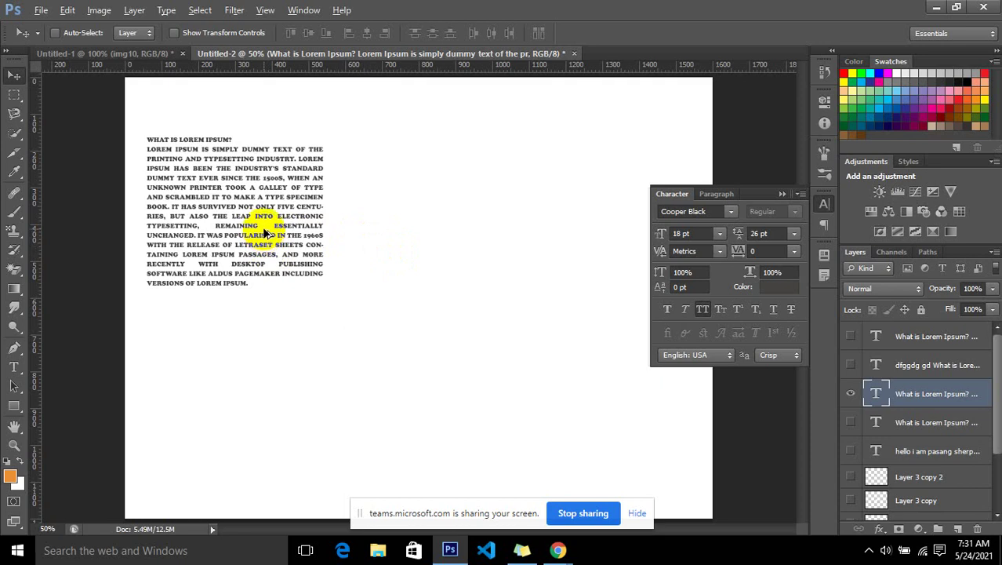
Alt-drag a copy of the paragraph right, level it with the left column, and shift it slightly further
left_click_drag(266, 233, 454, 258)
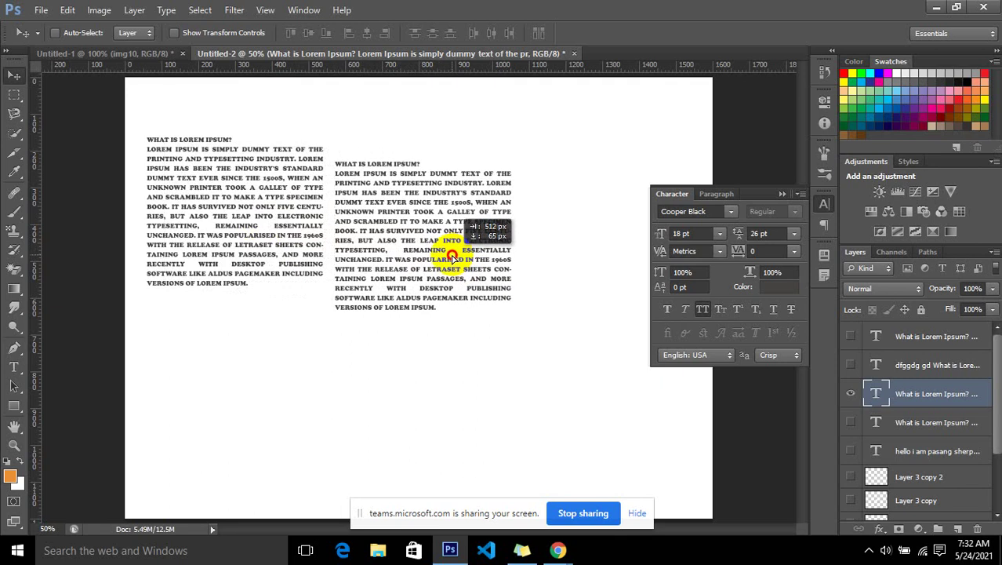
key("shift")
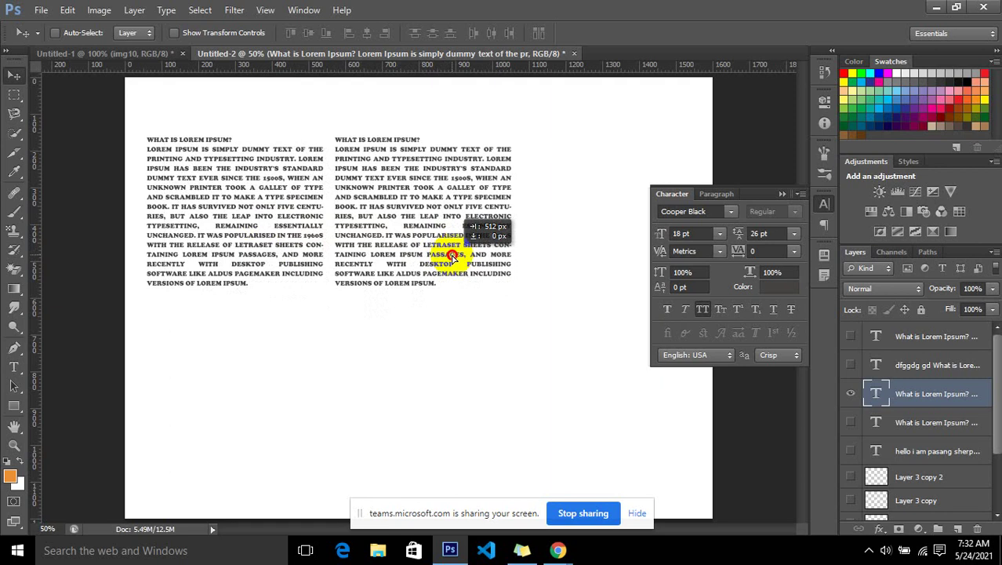
left_click_drag(452, 257, 473, 258)
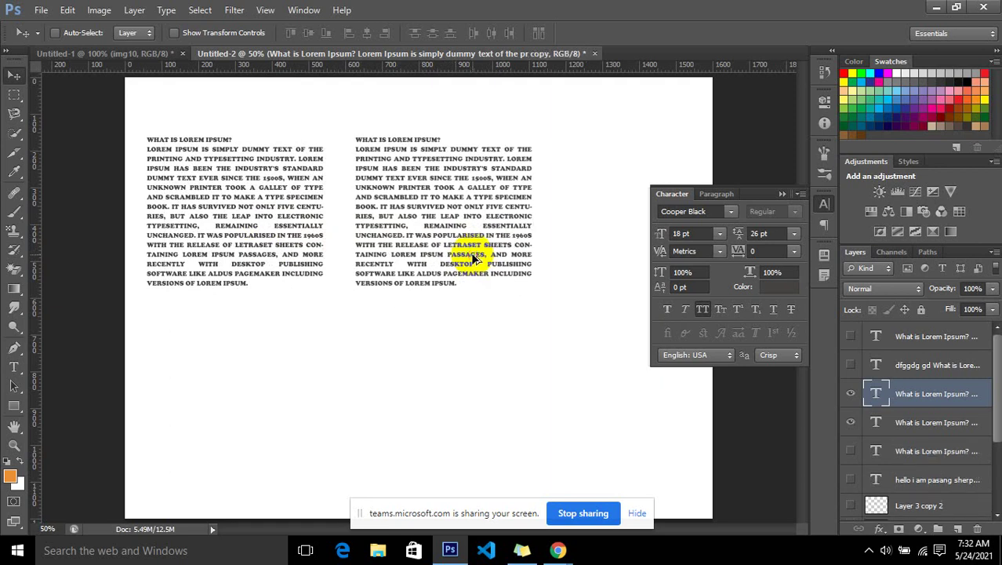
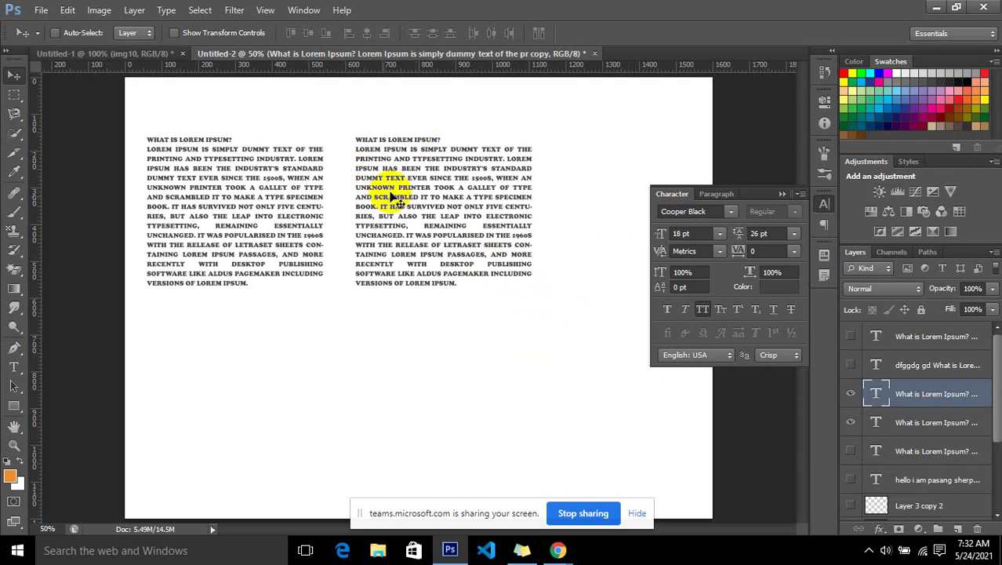
Add a committed vertical text layer 'sdfghjksdfghjkl' below the right text column
left_click(22, 366)
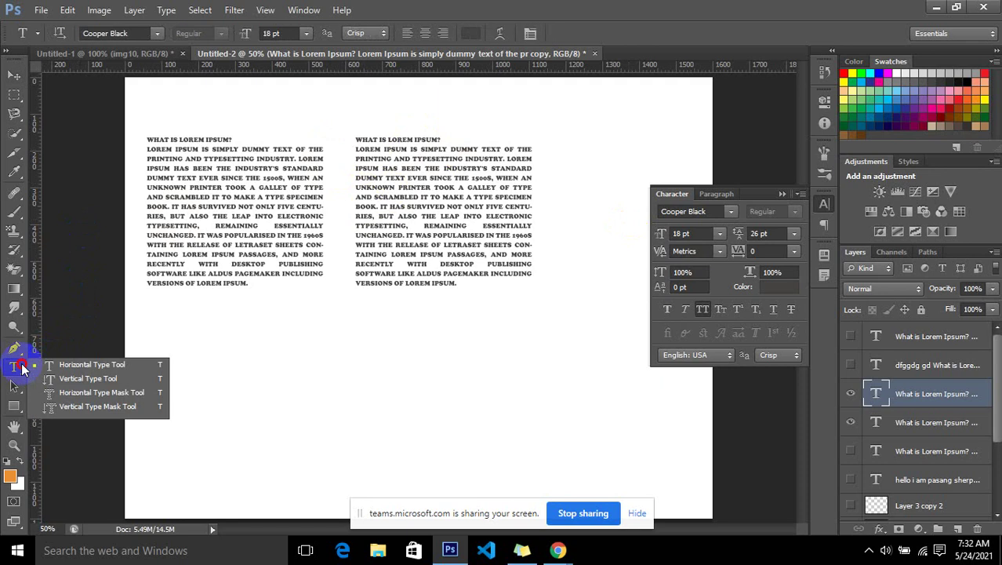
left_click(69, 379)
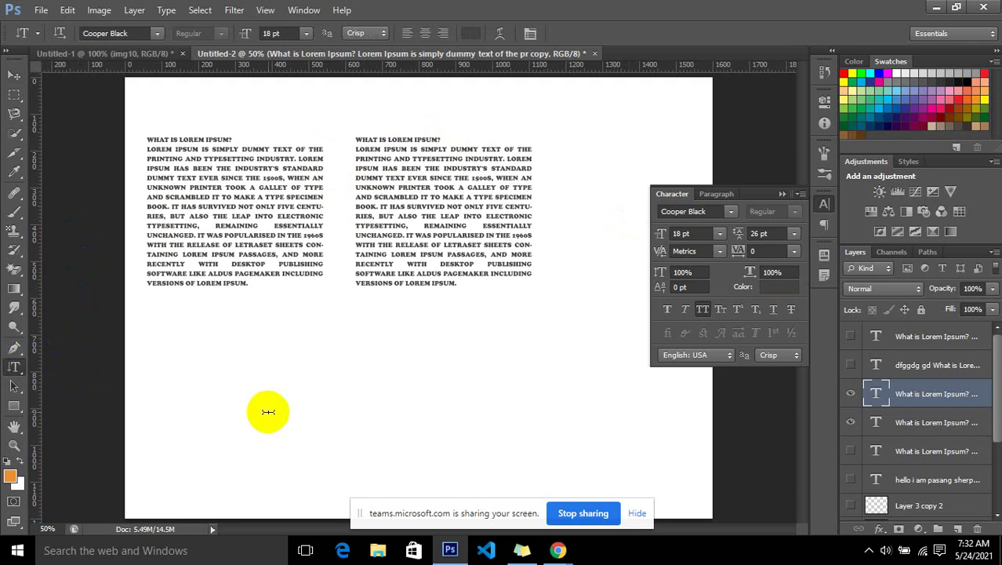
left_click(383, 320)
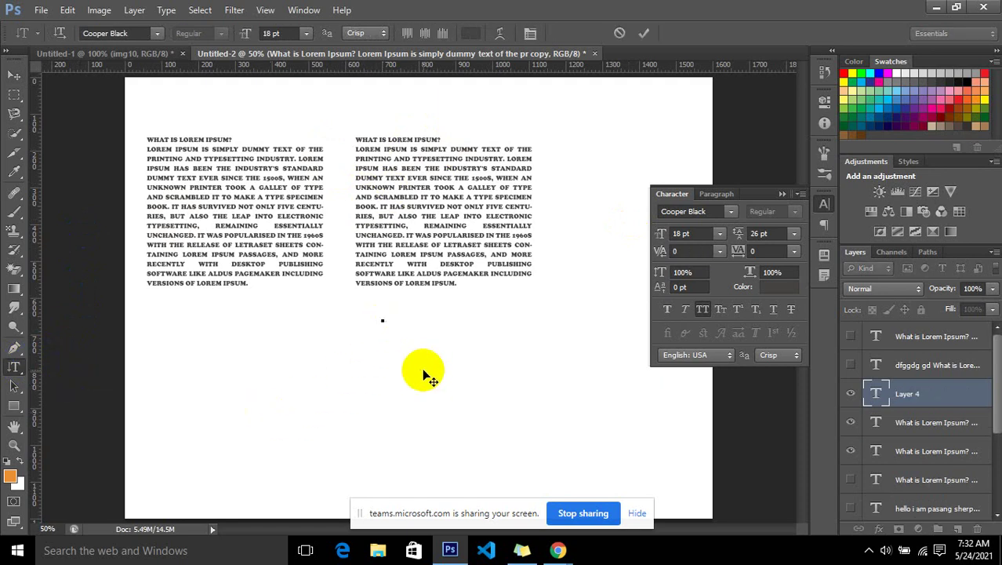
type("sdfghjksdfghjk")
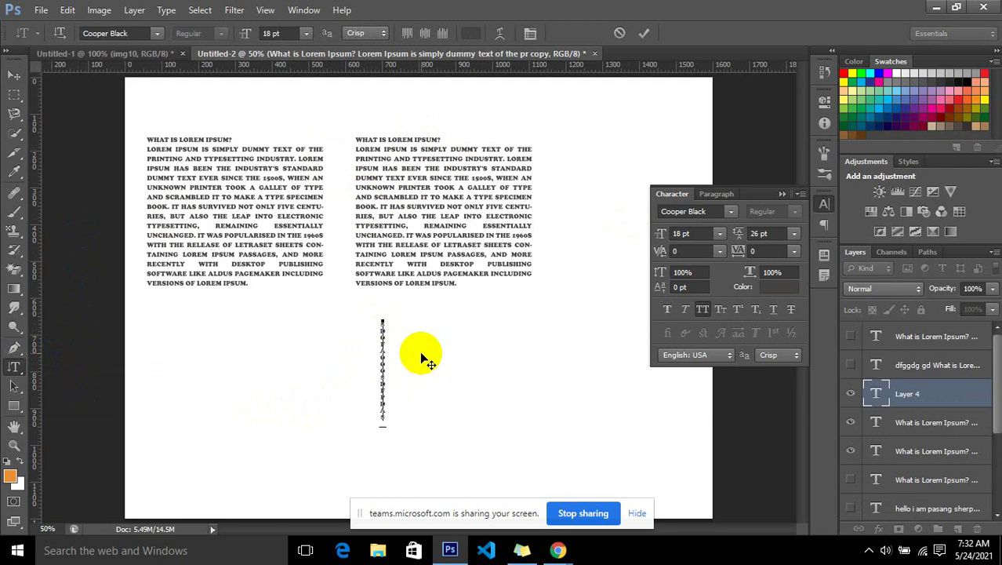
type("l")
left_click(14, 75)
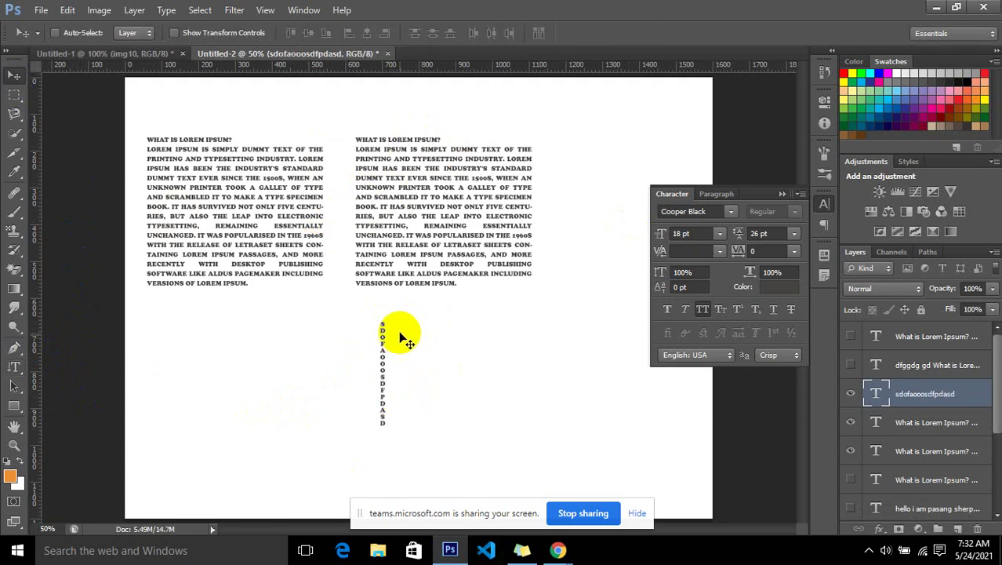
Switch back to the Horizontal Type Tool and show the marquee tool variants
left_click(17, 366)
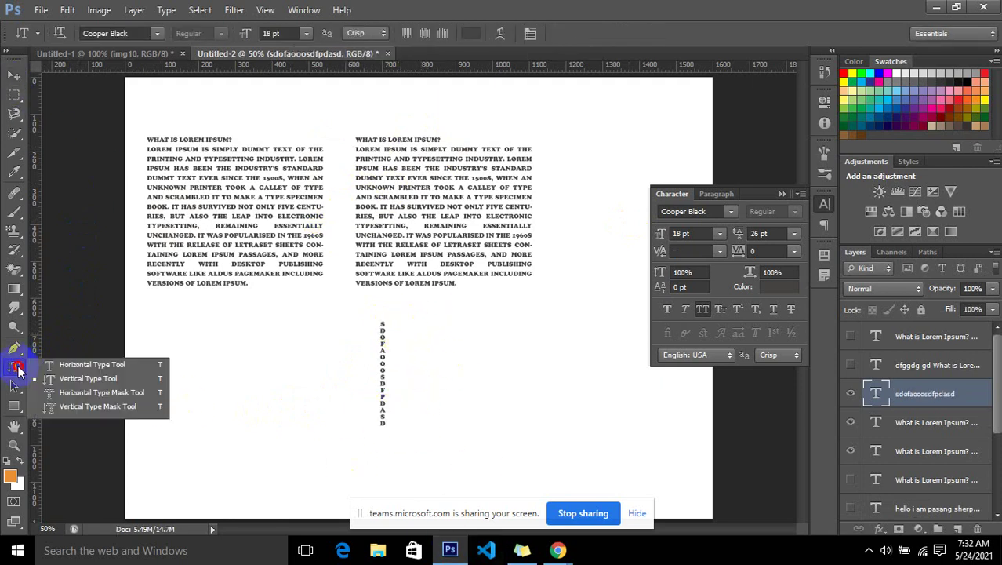
left_click(90, 364)
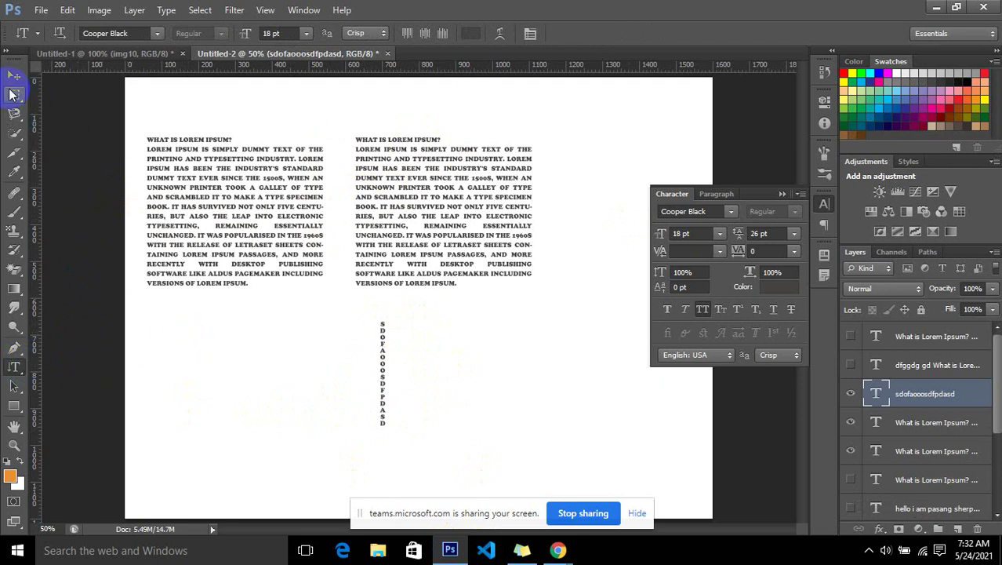
left_click(12, 93)
Add a new empty layer and mark a circular selection right of the vertical letters
left_click(66, 107)
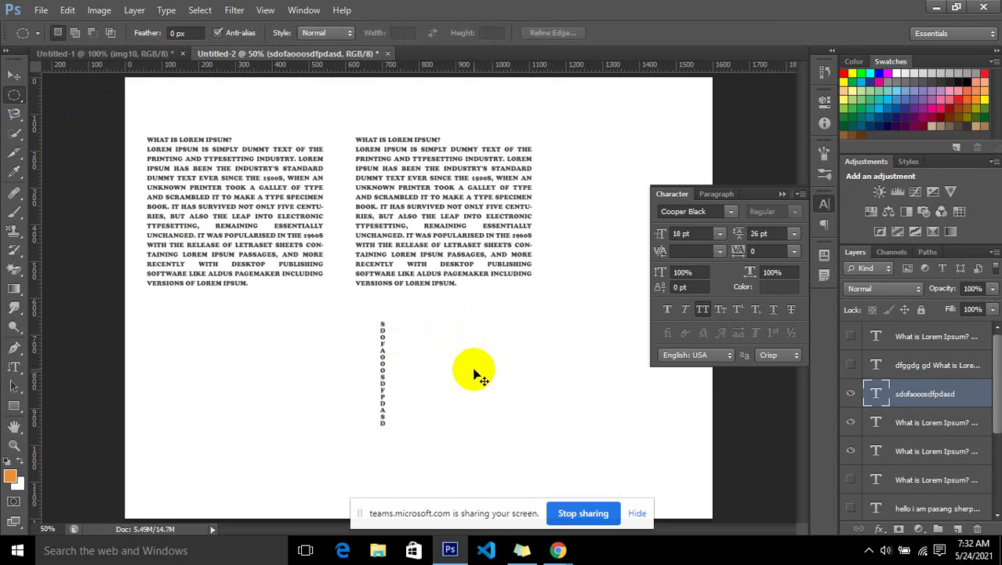
key("ctrl+shift+n")
key("Return")
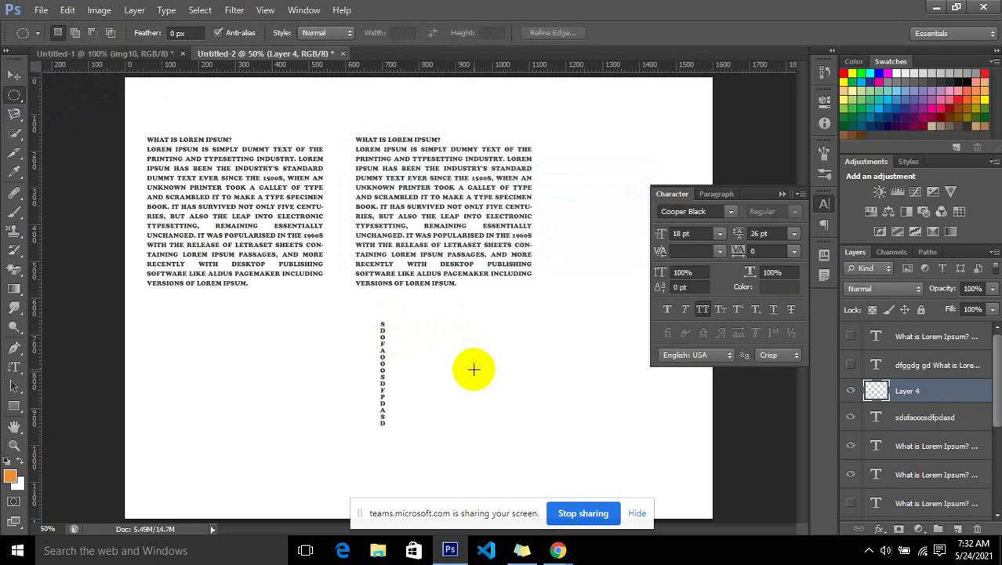
left_click_drag(462, 346, 559, 442)
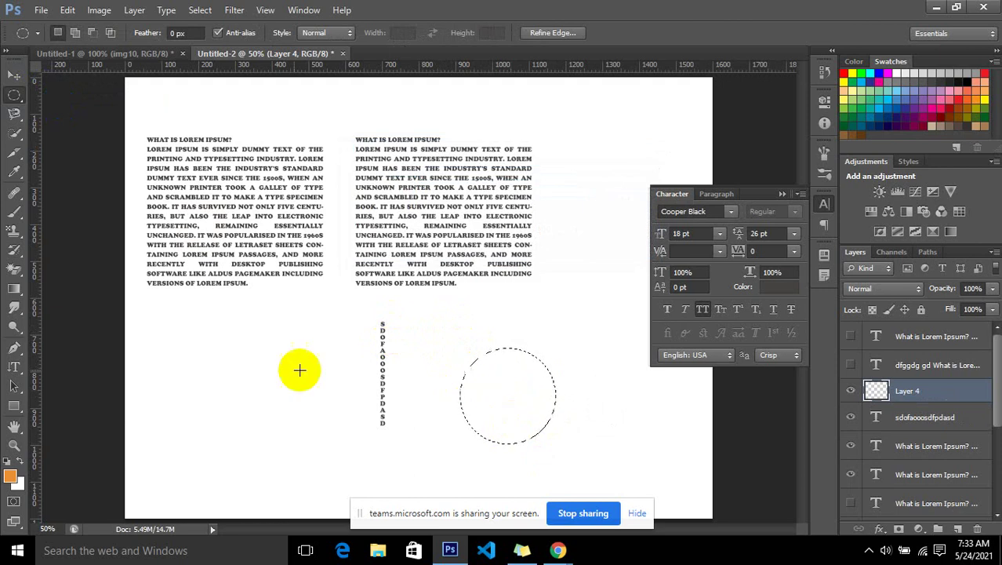
Choose the Horizontal Type Tool and clear the circular selection
left_click_drag(15, 366, 63, 366)
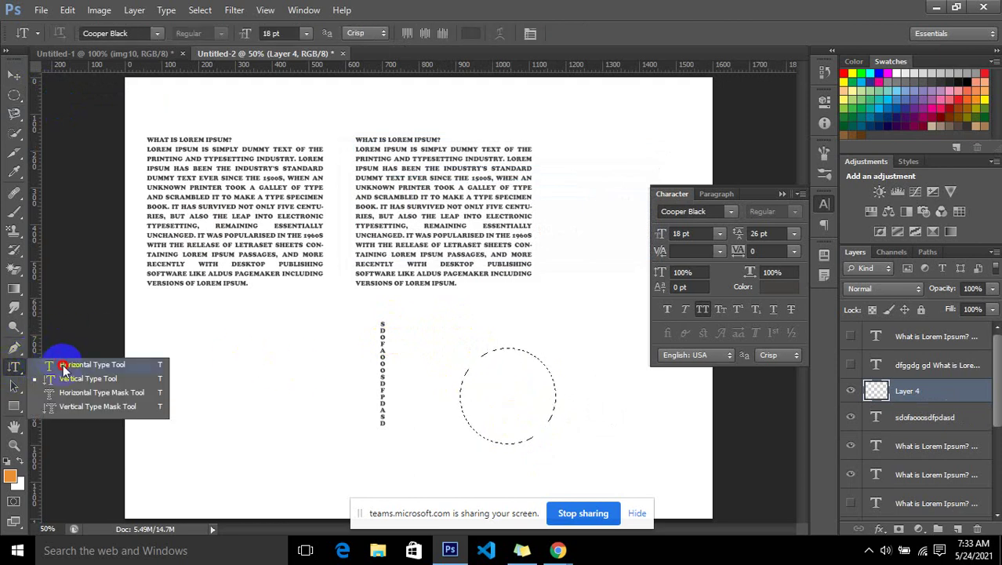
left_click(63, 366)
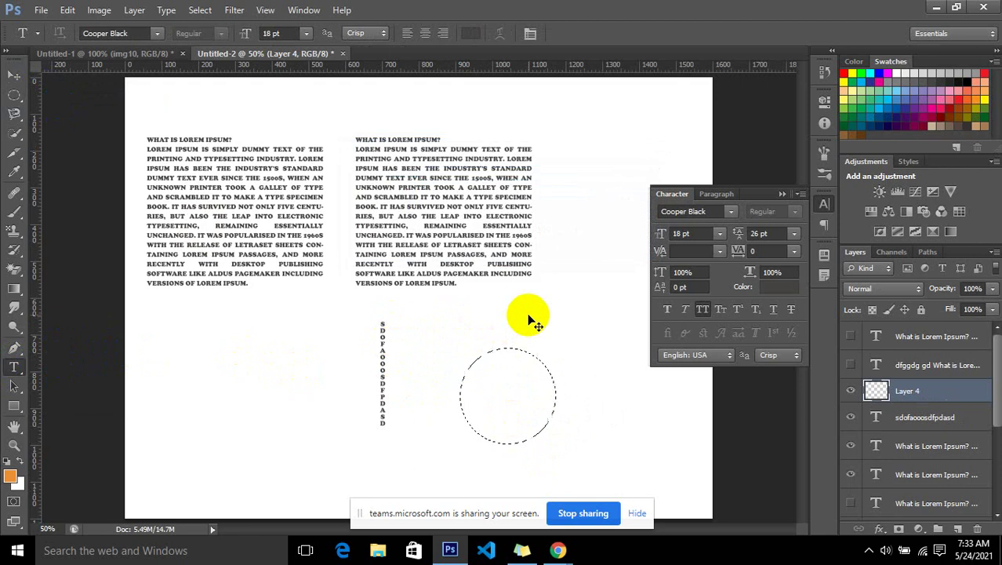
key("ctrl+d")
Draw an orange 240 × 240 px Ellipse 1 circle beside the letters, then reselect Horizontal Type
left_click(16, 410)
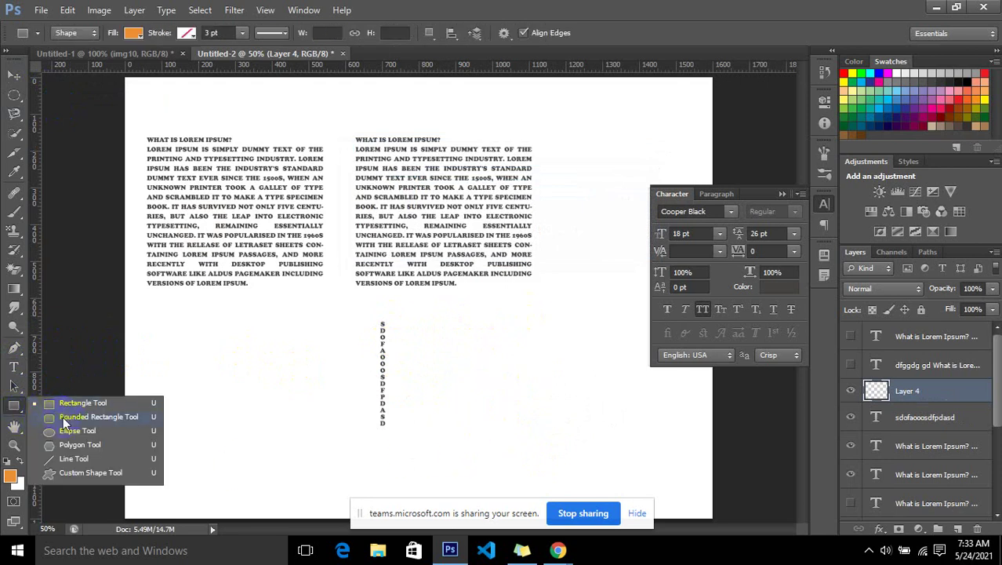
left_click(19, 413)
right_click(19, 413)
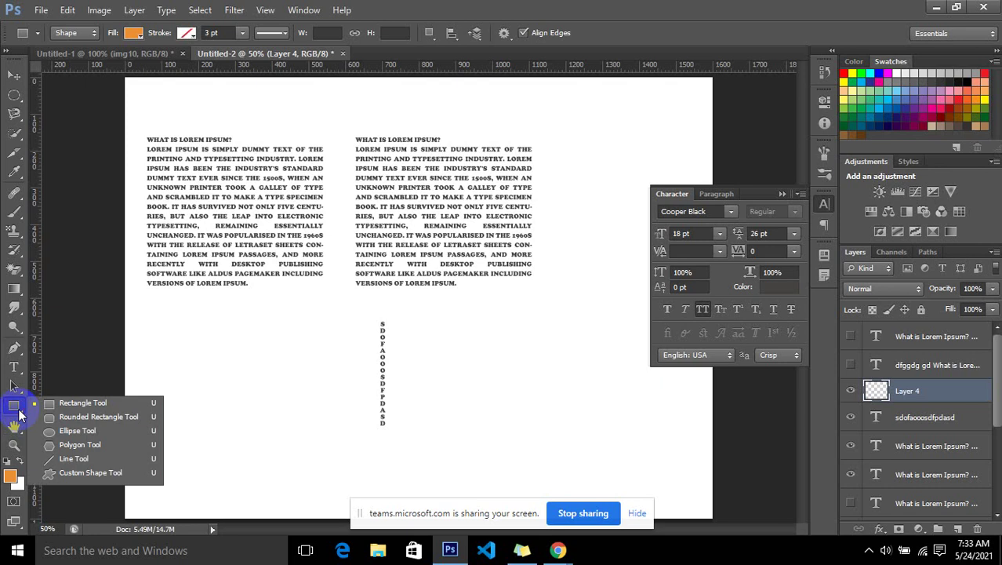
left_click(69, 432)
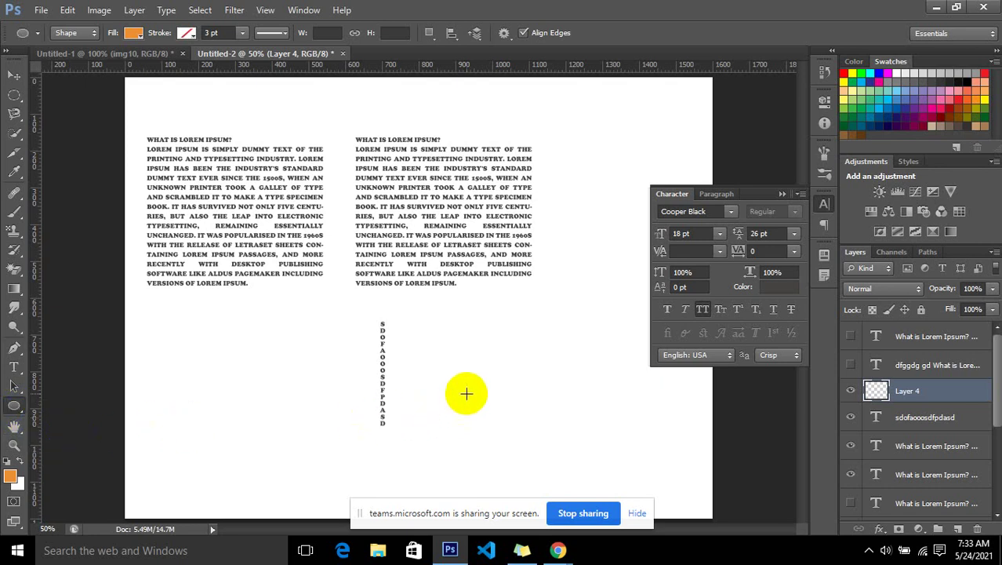
left_click_drag(461, 340, 549, 422)
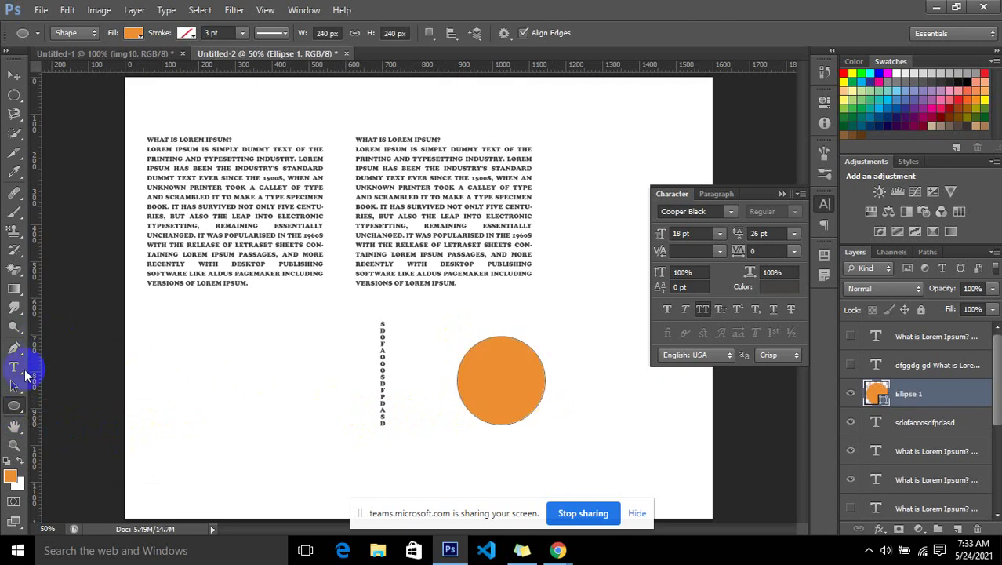
left_click(17, 368)
left_click(55, 362)
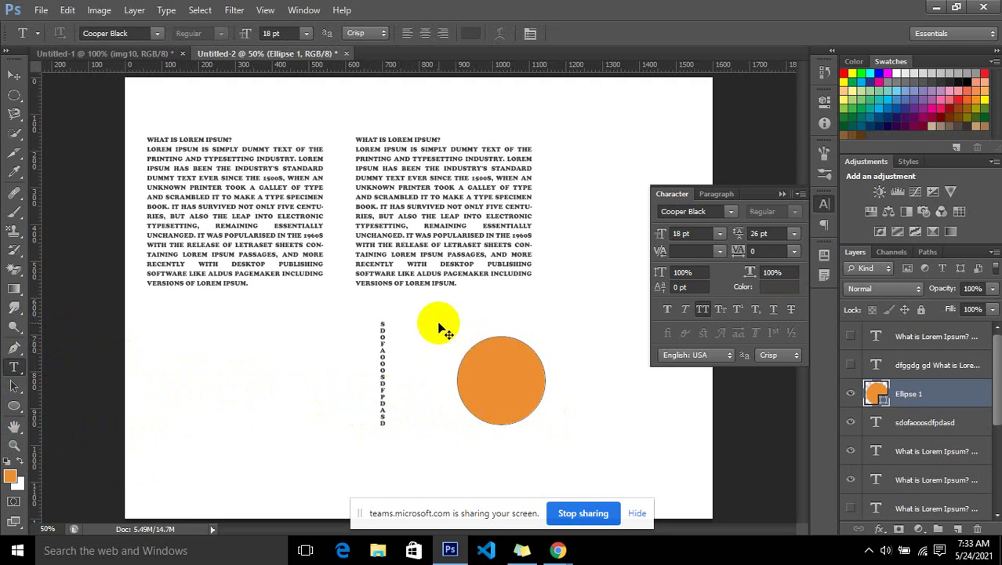
Zoom in on the orange circle and start a text layer on its upper-left edge
key("ctrl+plus")
key("ctrl+plus")
scroll(519, 340, "down", 1)
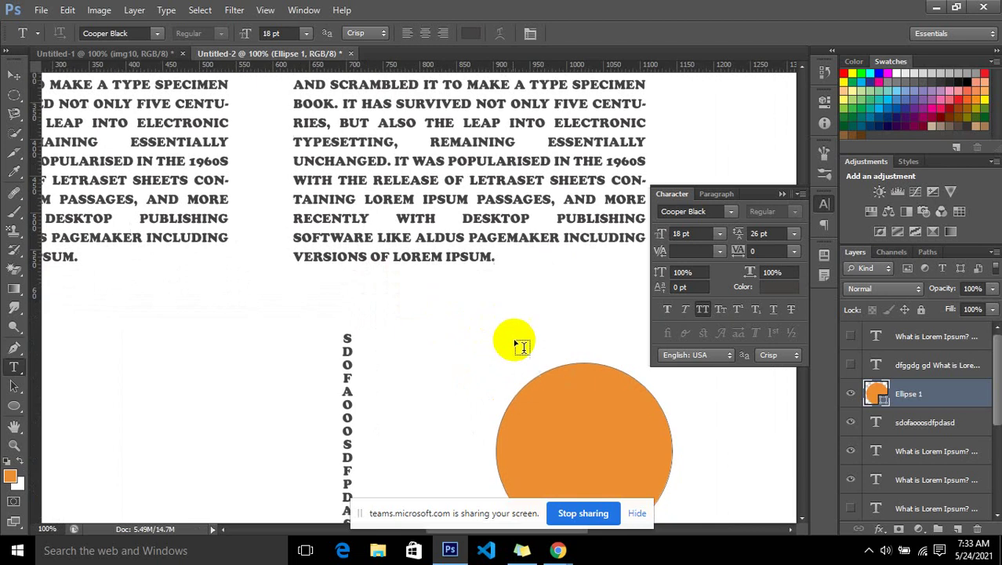
scroll(559, 320, "down", 1)
scroll(559, 320, "down", 3)
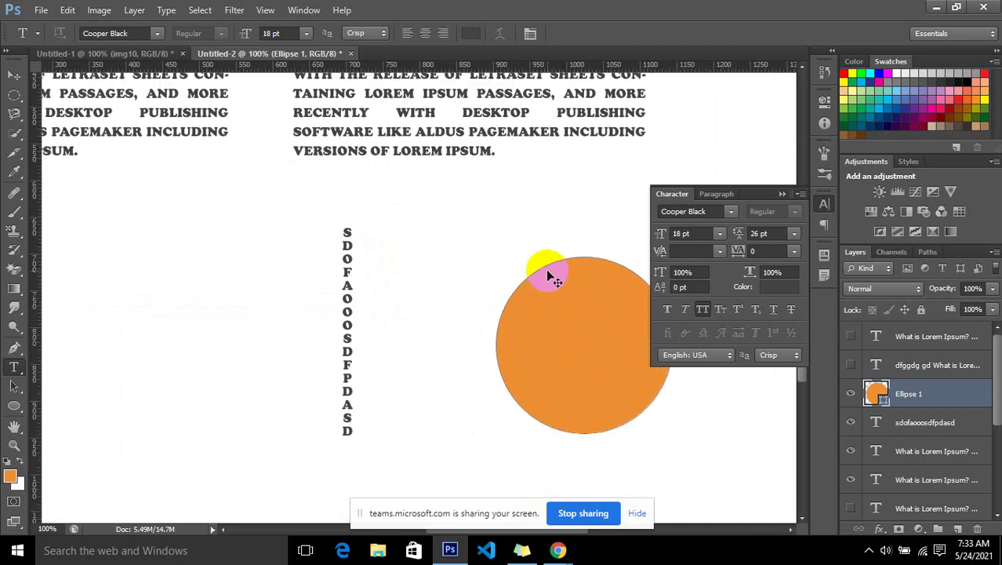
key("ctrl+plus")
key("ctrl+plus")
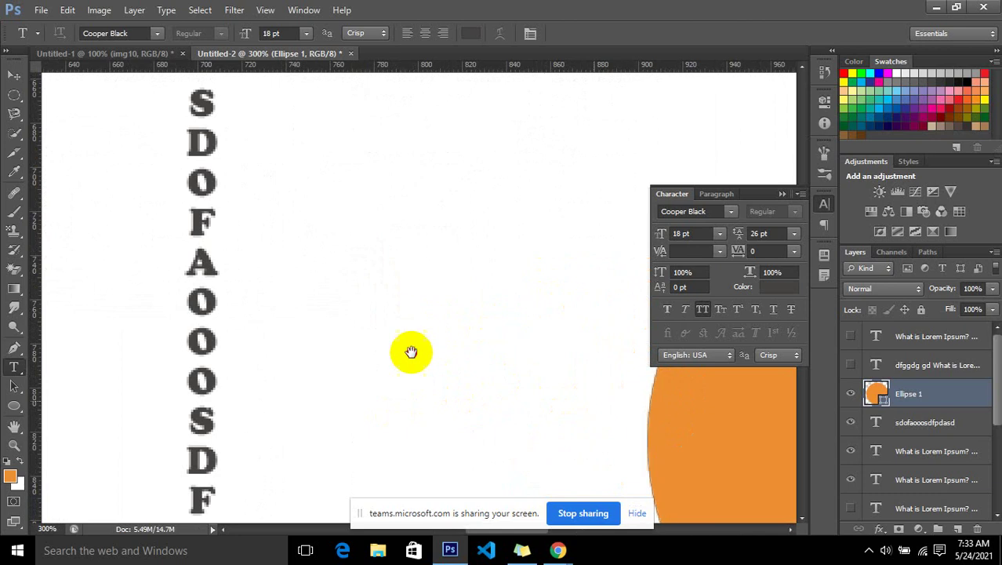
mouse_move(411, 351)
left_mouse_down()
mouse_move(246, 277)
mouse_move(141, 347)
left_mouse_up()
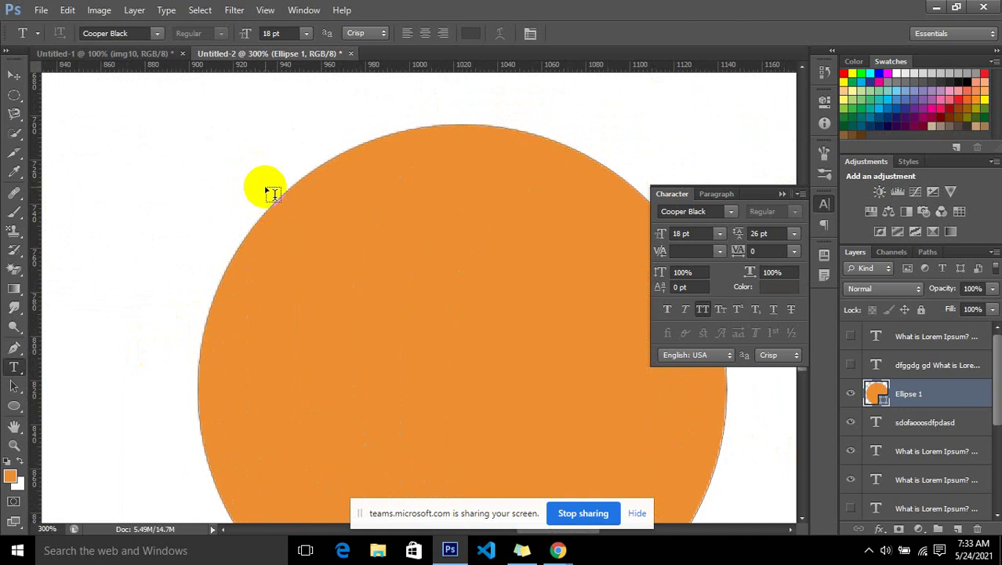
left_click(274, 196)
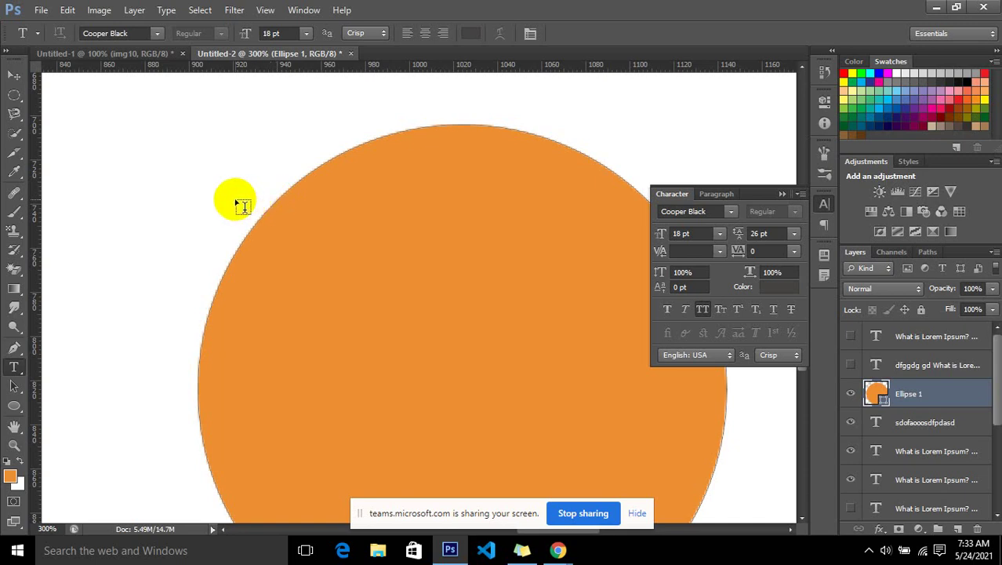
left_click(267, 220)
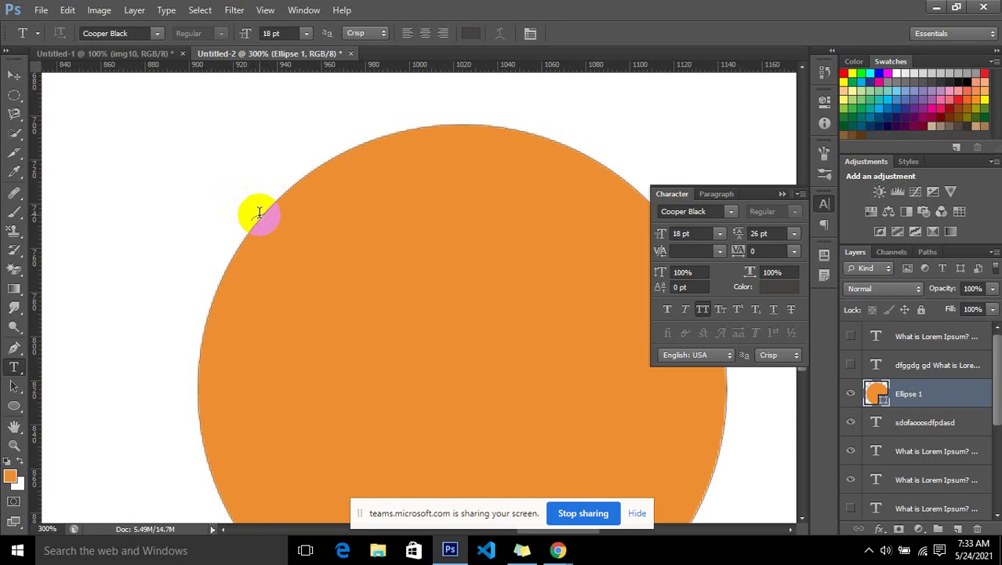
left_click(259, 212)
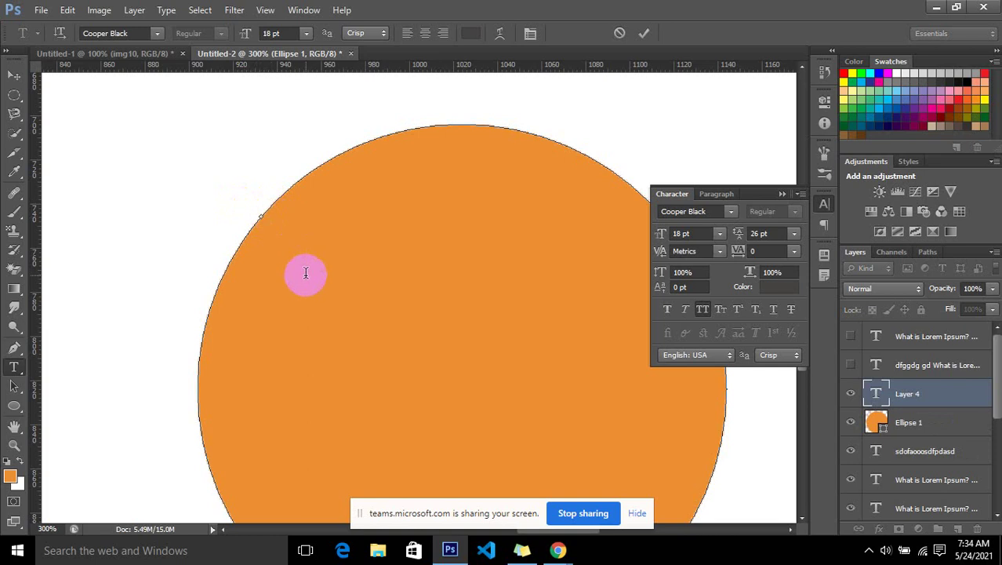
Type 'ABCDE' and 'fdssdfgjkldgjsjdgs gsdjg' so they wrap along the orange circle's outline
left_click_drag(257, 212, 276, 202)
left_click(246, 206)
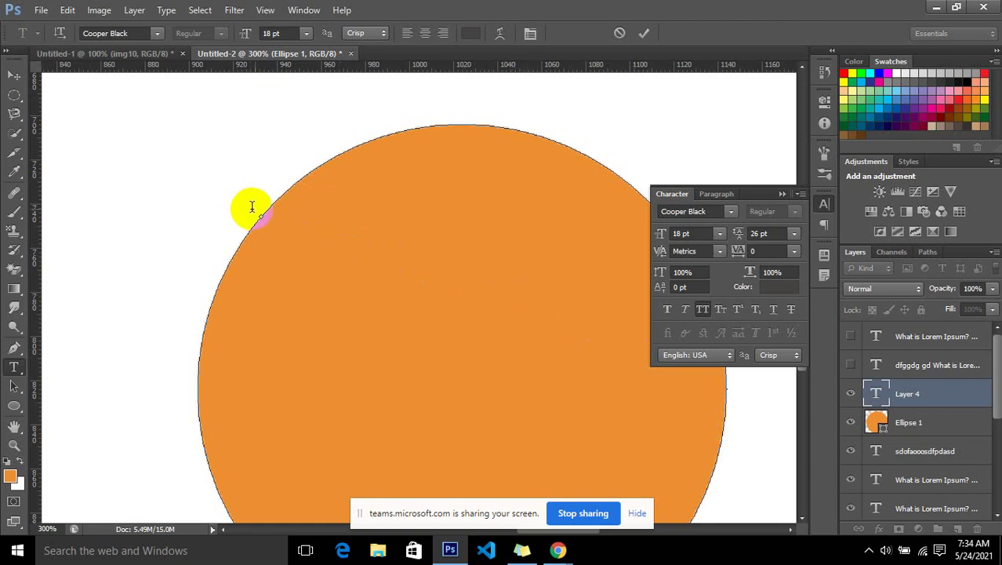
type("ABC")
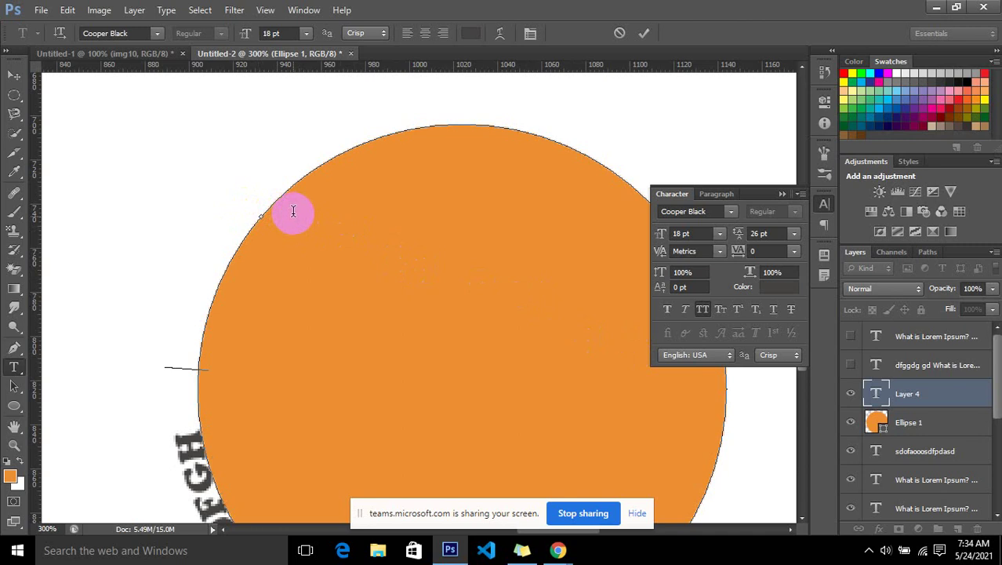
type("DE")
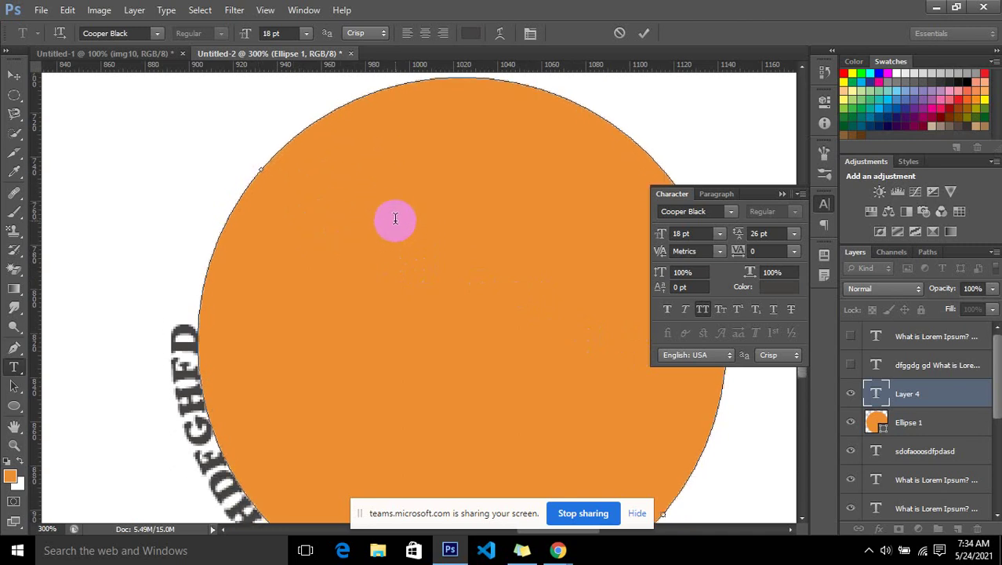
key("ctrl+Return")
key("ctrl+minus")
key("ctrl+minus")
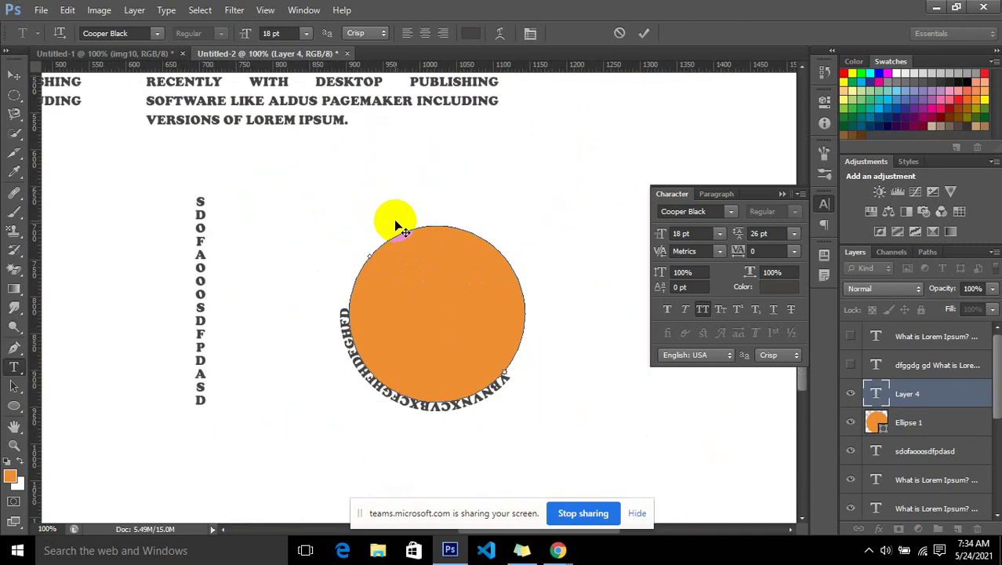
type("fds")
type("sdfgjkldgjsjdg")
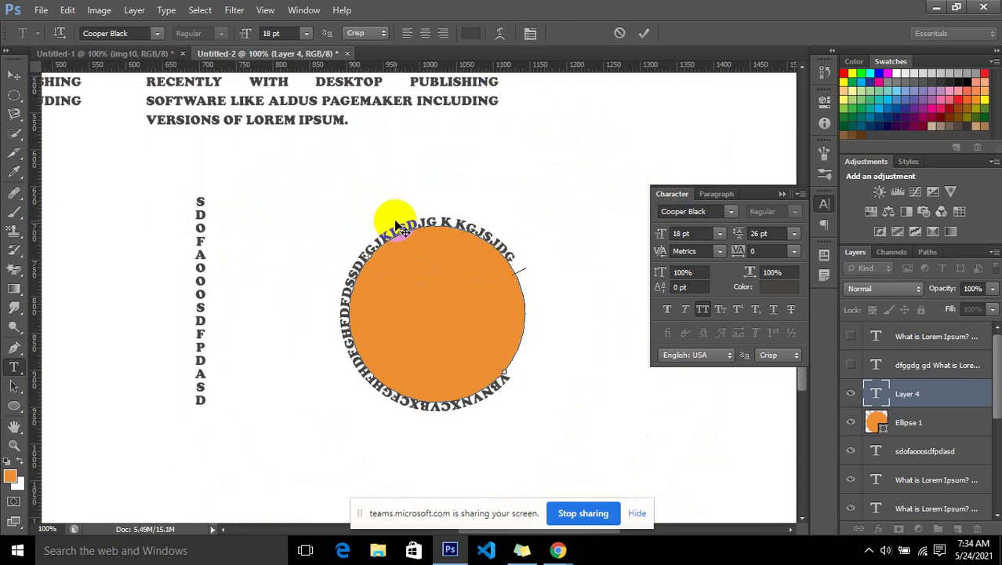
type("s gsdjg")
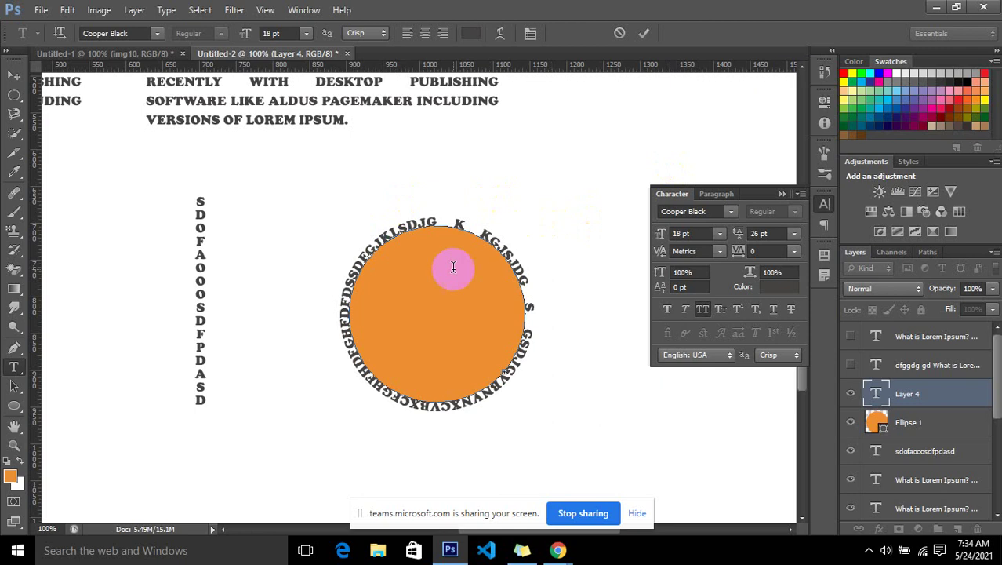
left_click_drag(450, 263, 398, 265)
Draw a three-anchor curved Pen path arcing above the orange circle
left_click(459, 358)
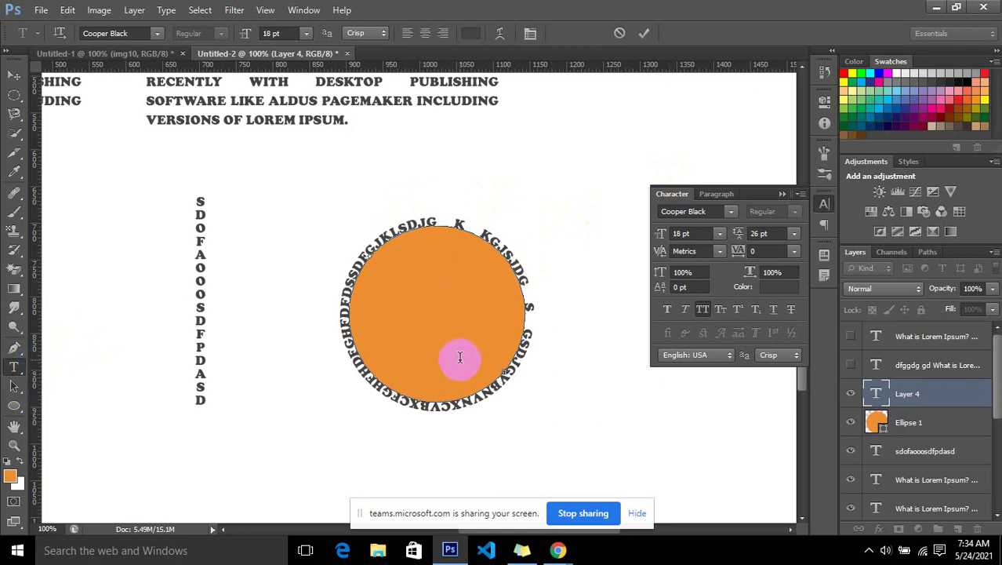
left_click_drag(14, 348, 49, 351)
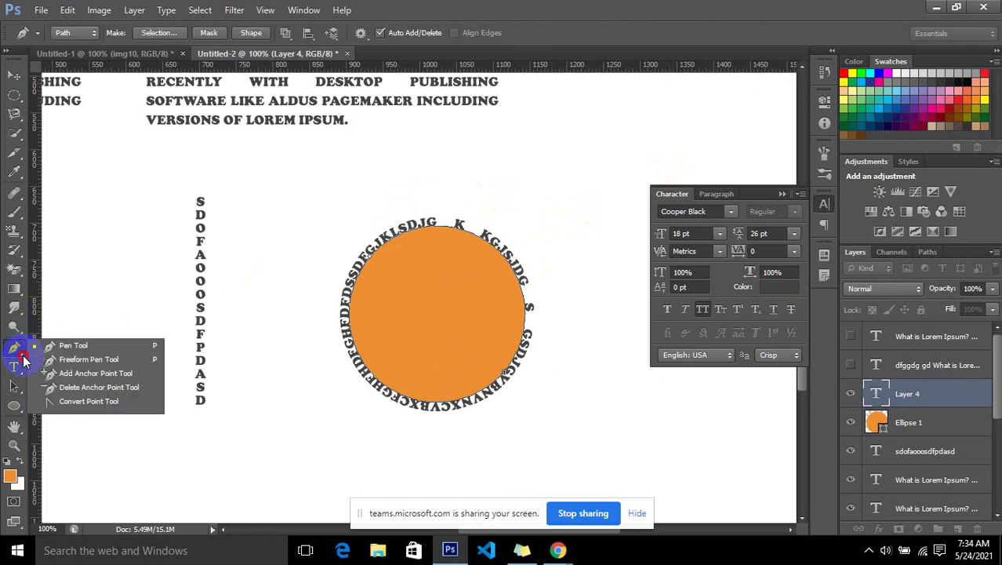
left_click(49, 349)
left_click_drag(317, 207, 355, 163)
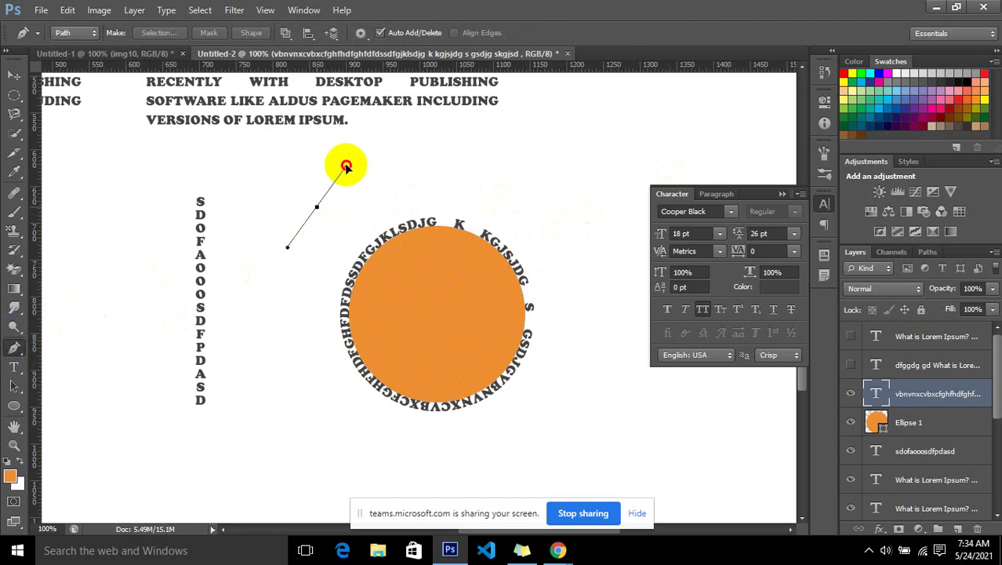
left_click_drag(471, 172, 493, 188)
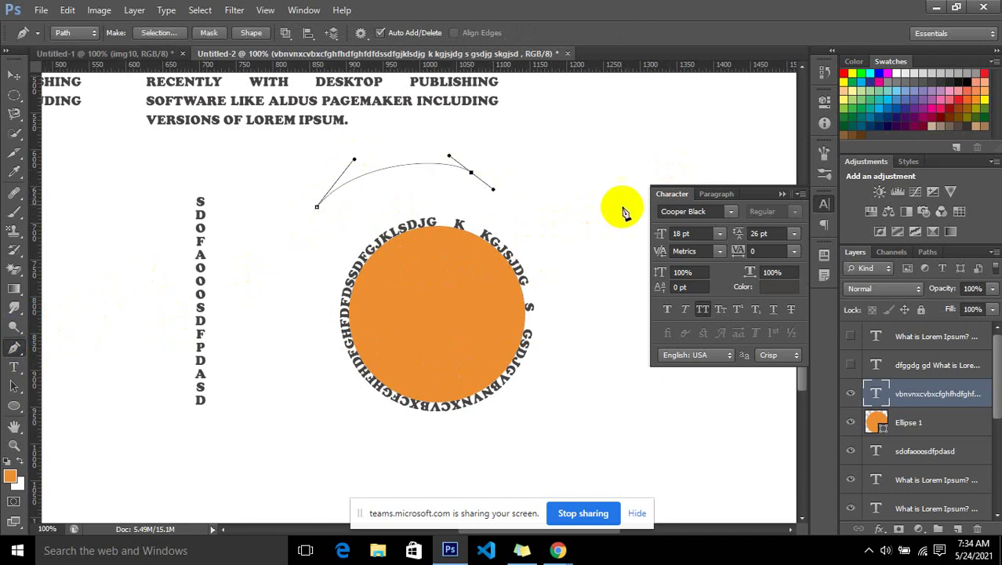
left_click_drag(608, 181, 629, 149)
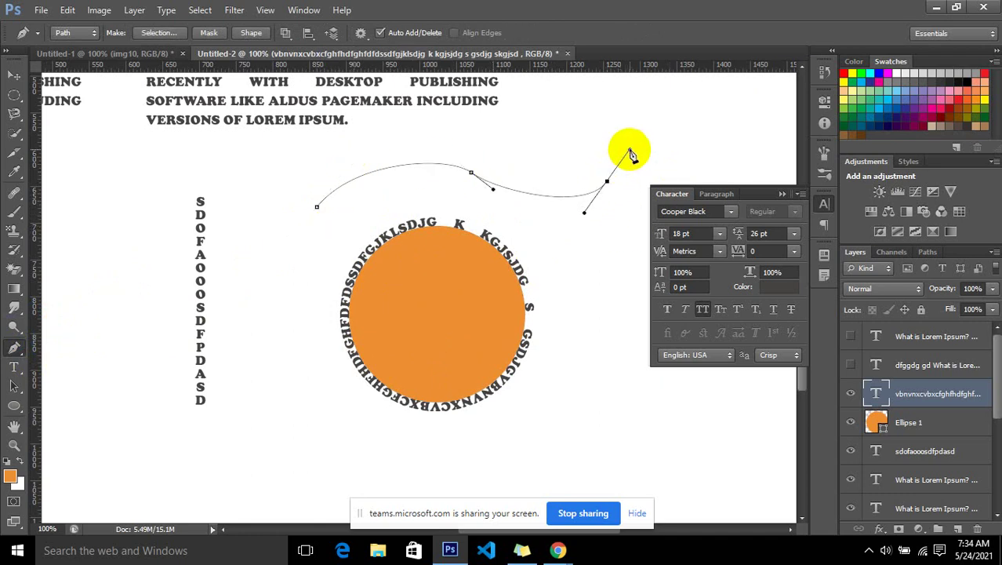
Type 'HELL' along the start of the curved path
left_click(16, 369)
left_click_drag(20, 373, 55, 360)
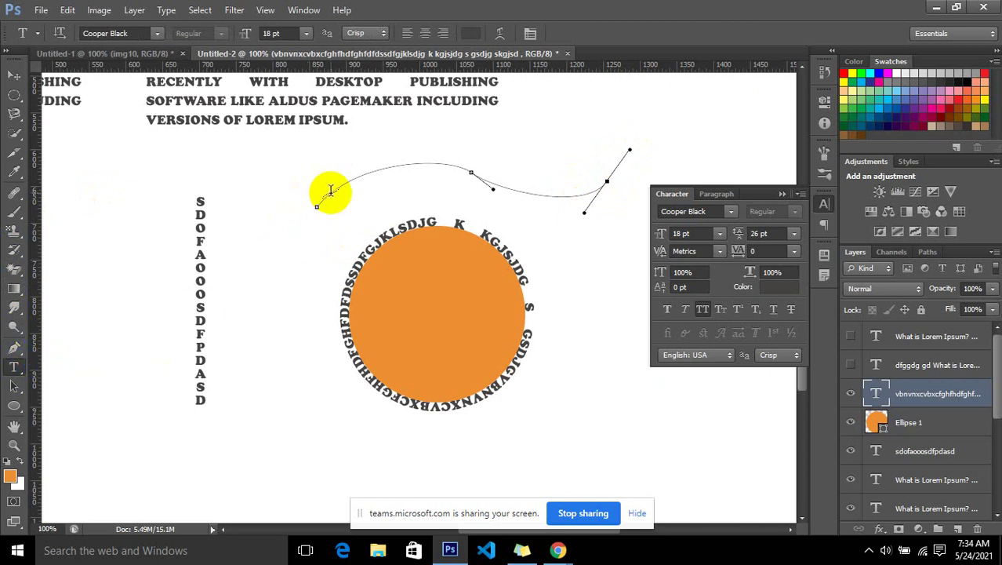
left_click(330, 190)
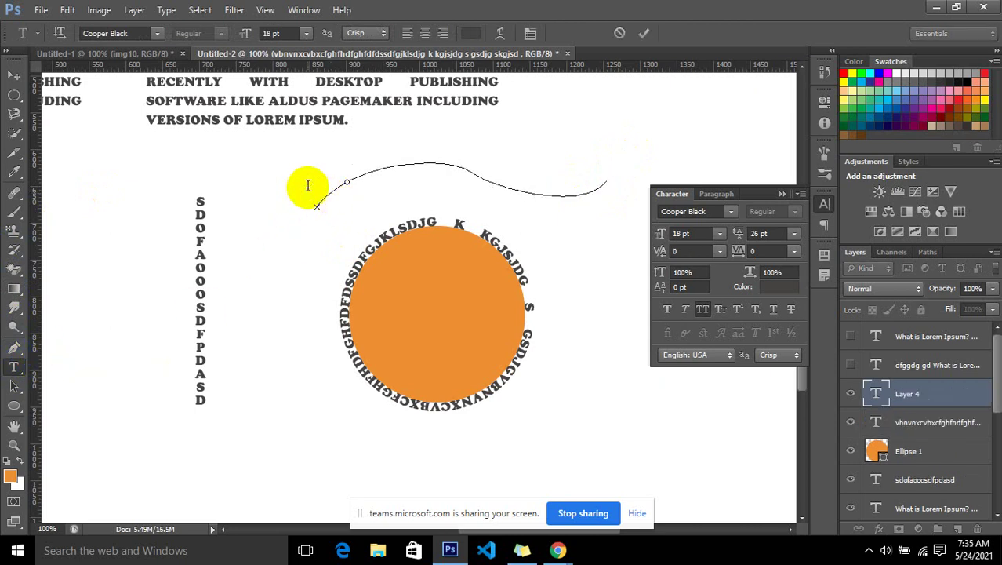
type("HELL")
scroll(465, 334, "up", 2)
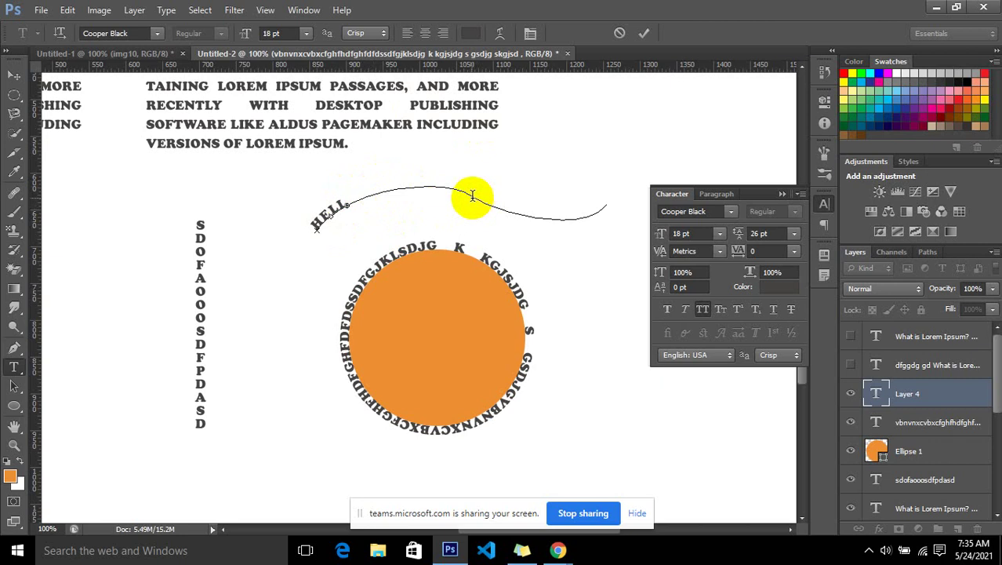
Move the HELL path text down-left beside the circle
left_click(7, 348)
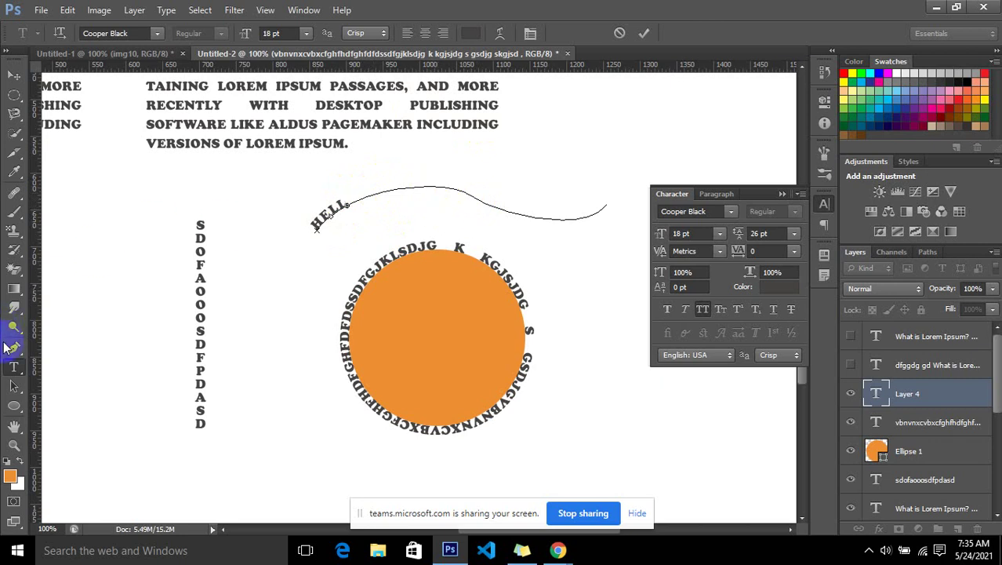
left_click(16, 368)
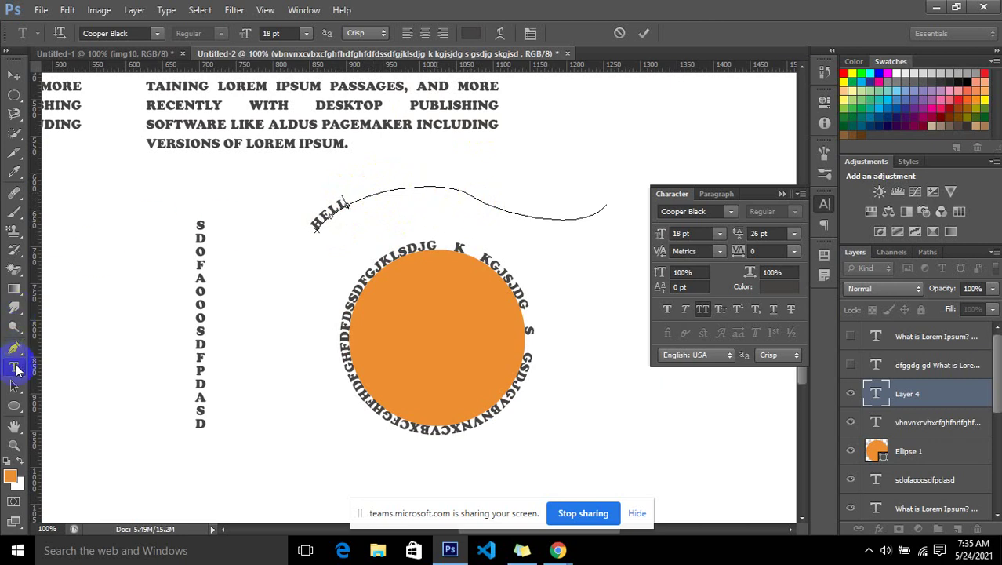
left_click(355, 203)
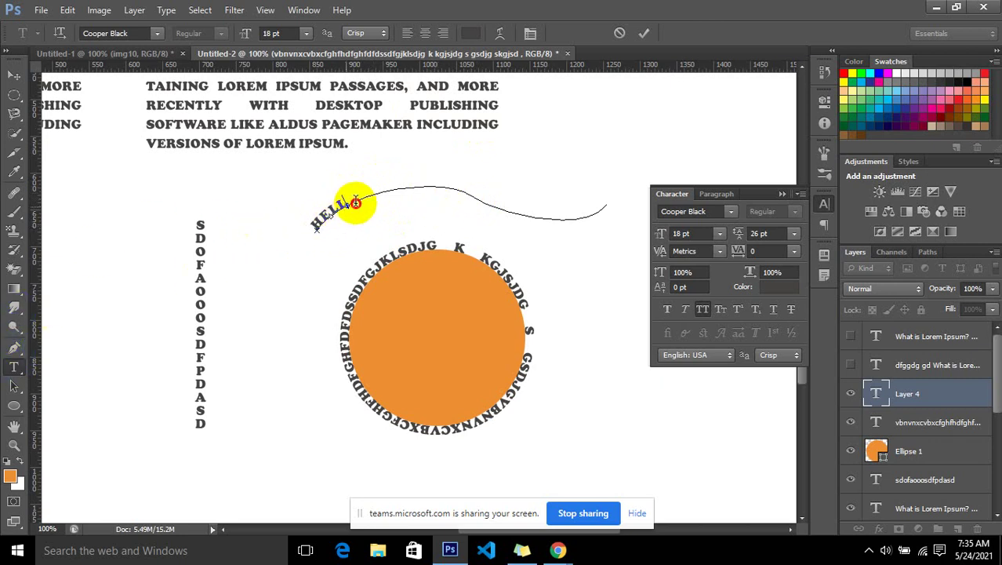
left_click(20, 78)
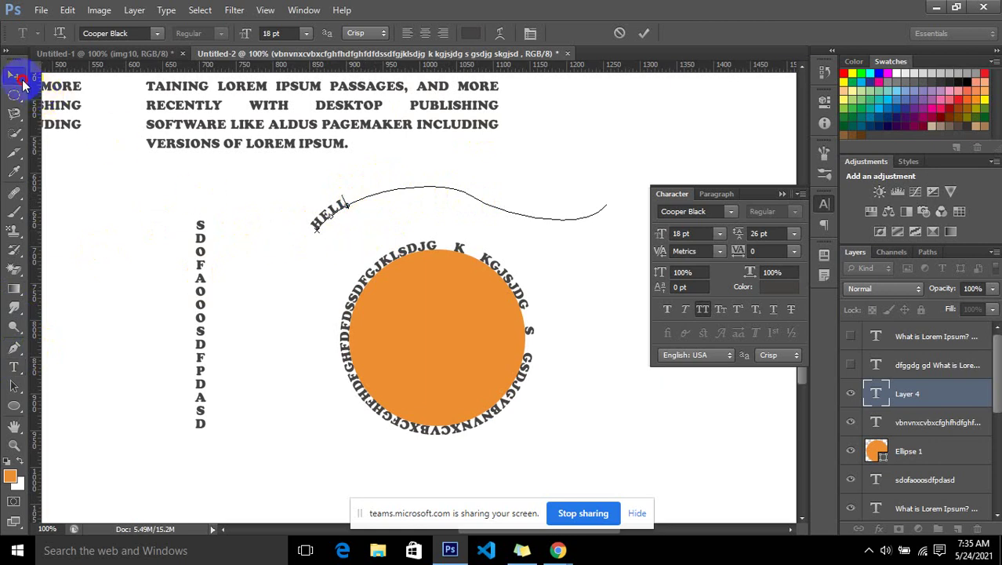
left_click_drag(334, 211, 289, 308)
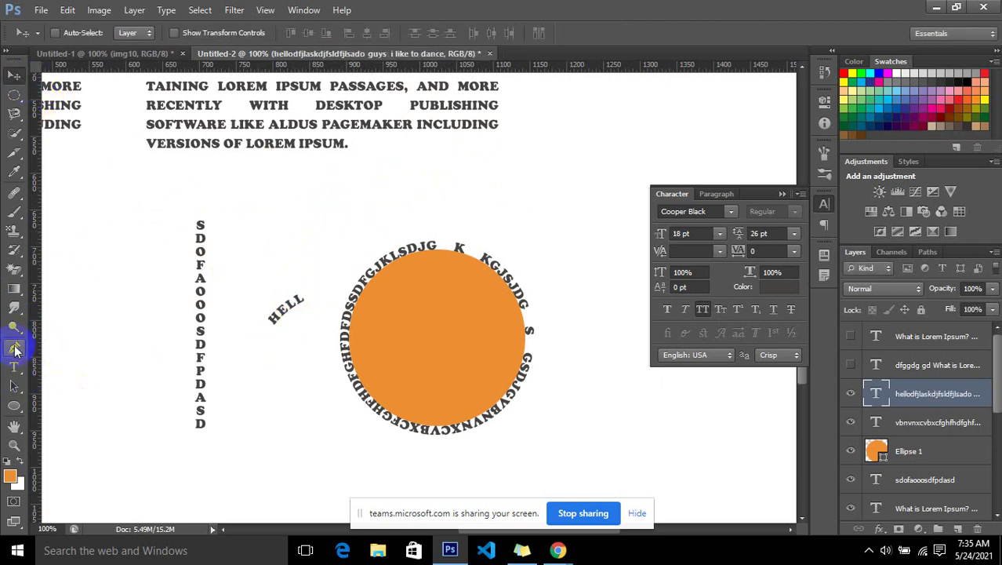
Draw a second curved Pen path and commit path text 'sdfasdf sdfsafsaf' along it
left_click(15, 353)
left_click_drag(251, 248, 321, 225)
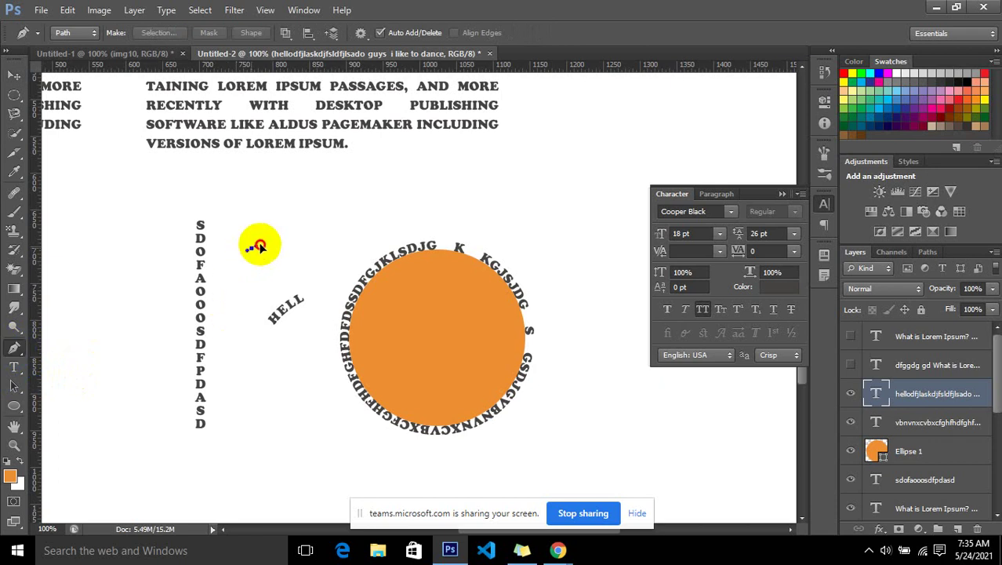
left_click_drag(439, 211, 576, 278)
left_click_drag(574, 209, 609, 173)
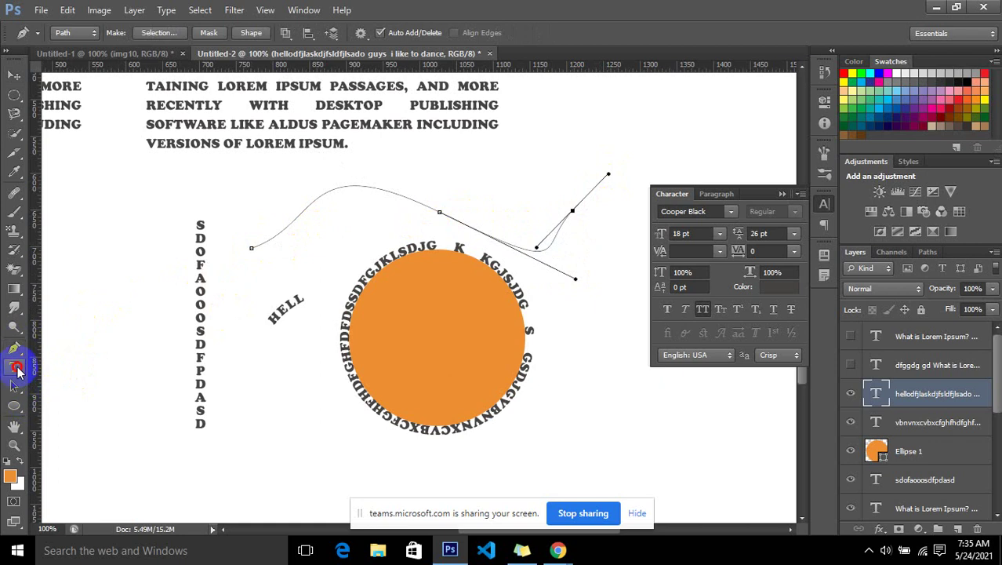
left_click(14, 367)
left_click(79, 358)
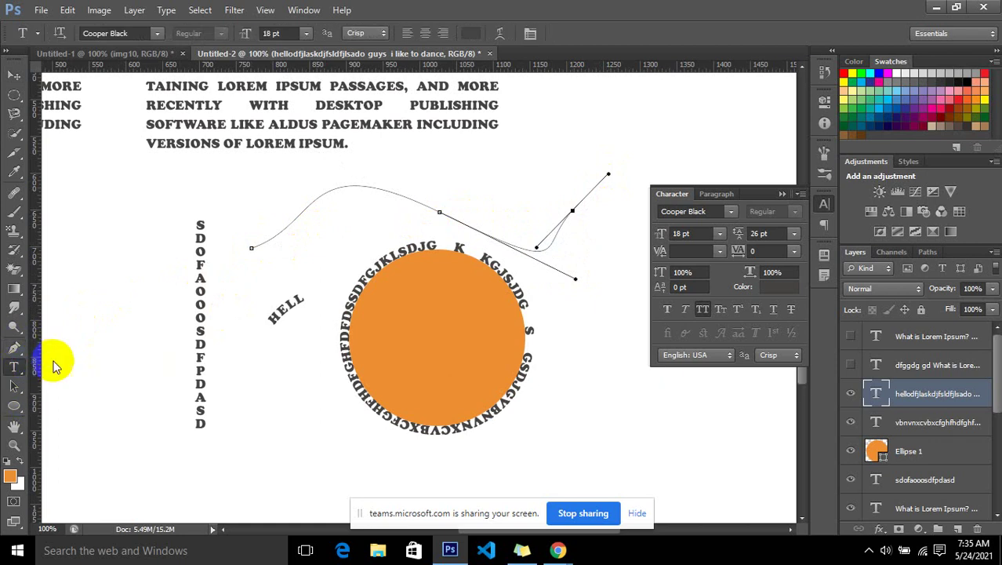
left_click(252, 244)
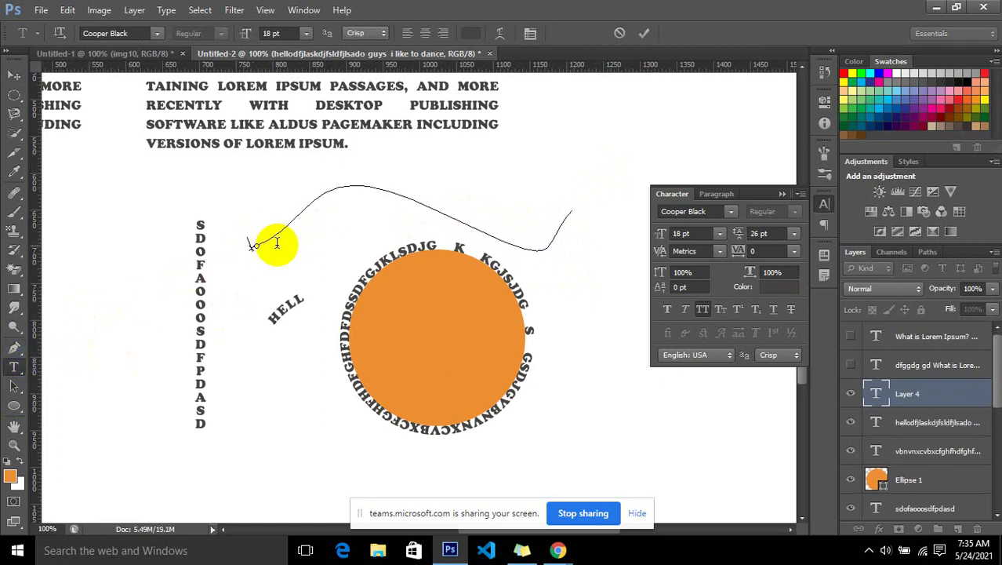
mouse_move(435, 279)
left_mouse_down()
mouse_move(501, 312)
mouse_move(479, 305)
left_mouse_up()
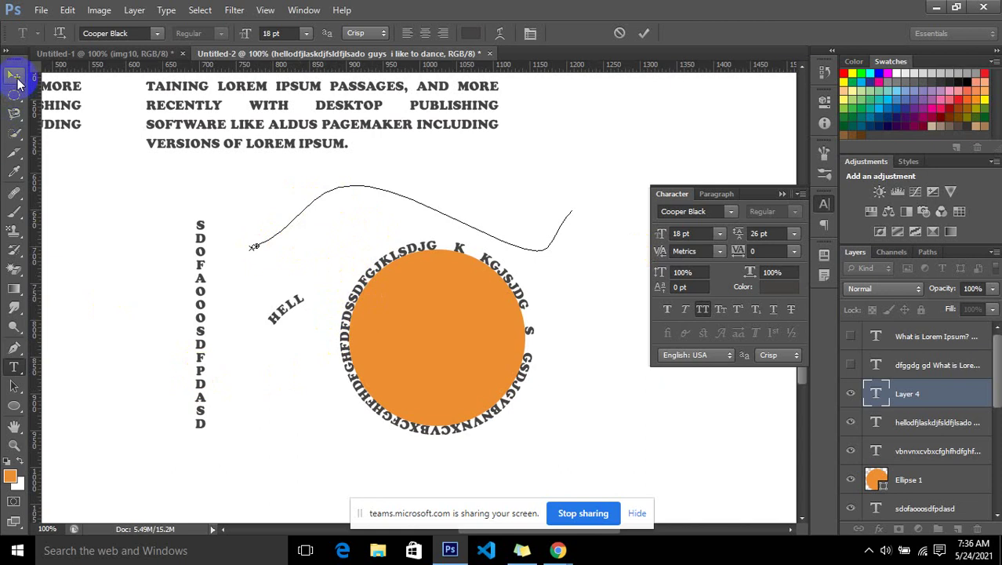
left_click(16, 76)
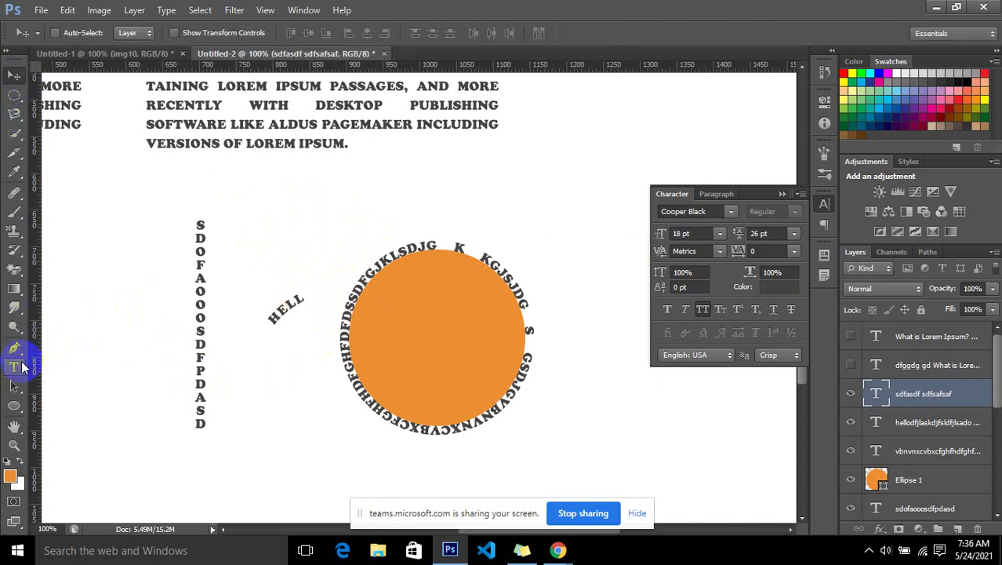
Choose Horizontal Type and select all the text in the Lorem Ipsum paragraph
left_click(14, 367)
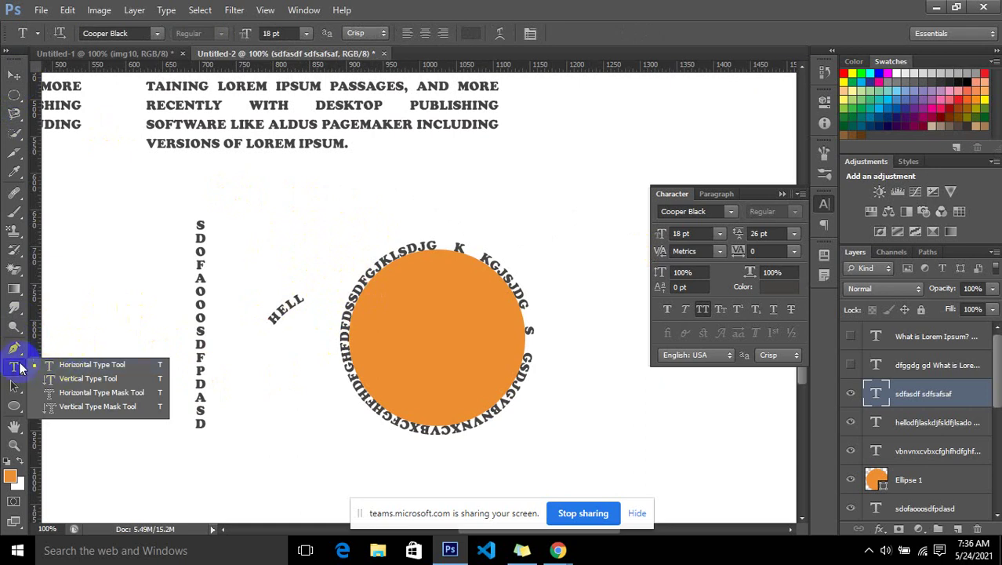
left_click(50, 366)
scroll(344, 300, "up", 1)
scroll(344, 300, "up", 1)
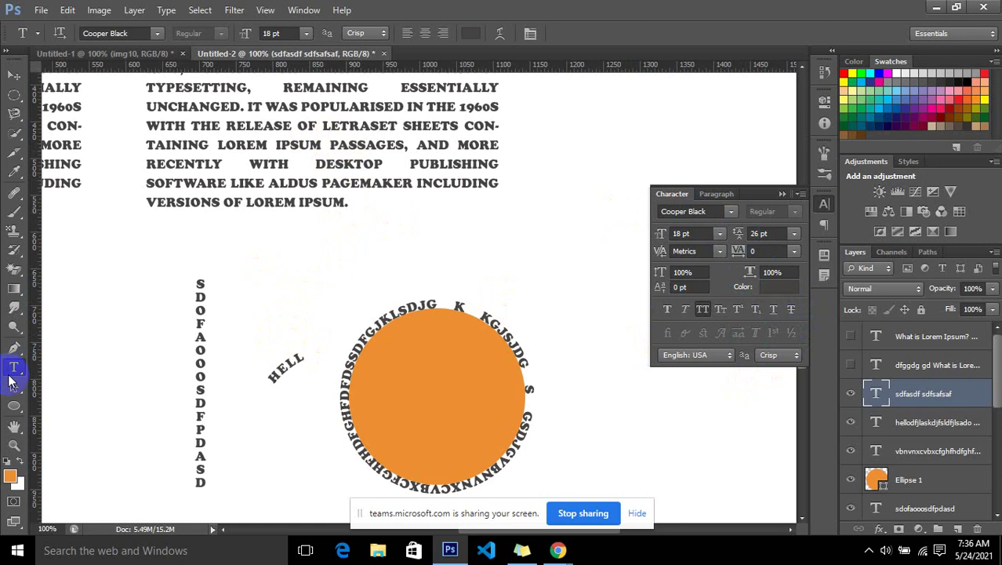
double_click(347, 202)
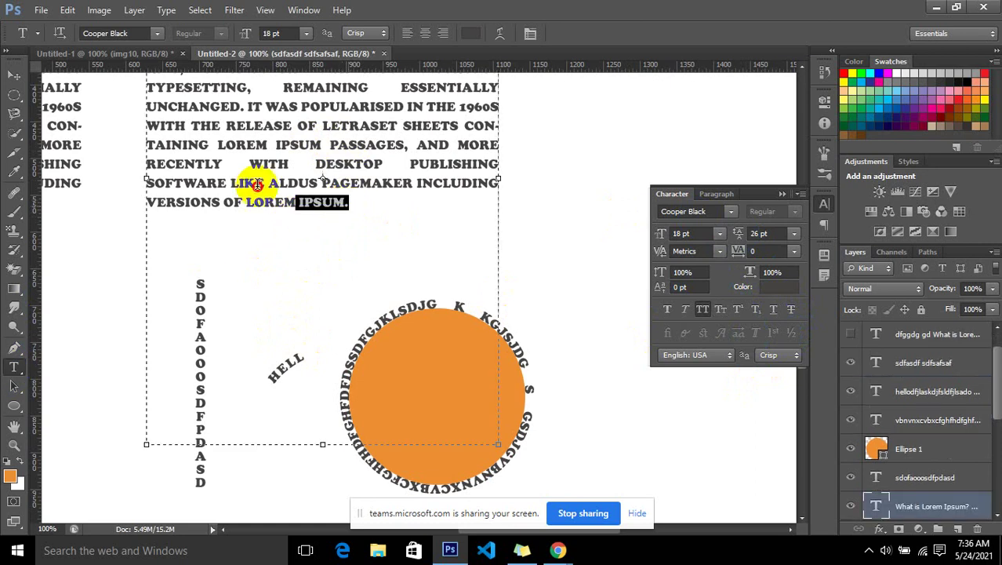
key("ctrl+a")
Clear the paragraph selection and switch to the Horizontal Type Mask Tool
scroll(336, 202, "up", 8)
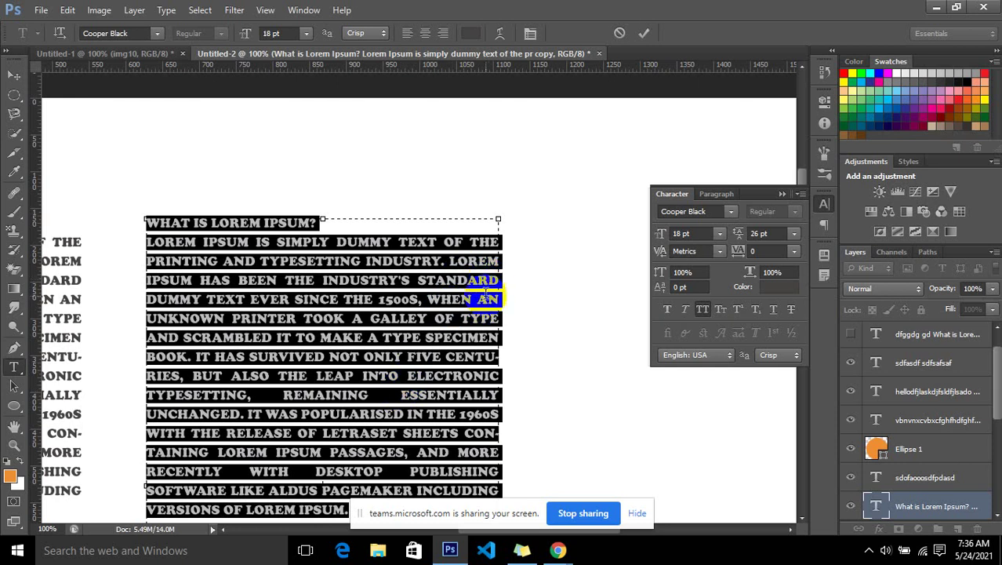
left_click(466, 339)
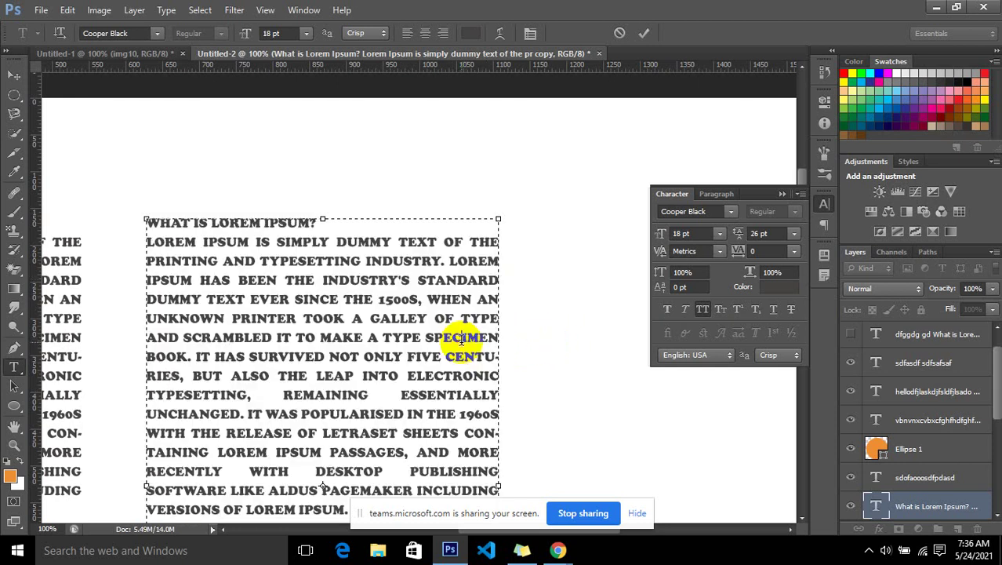
scroll(460, 345, "down", 2)
scroll(460, 345, "down", 2)
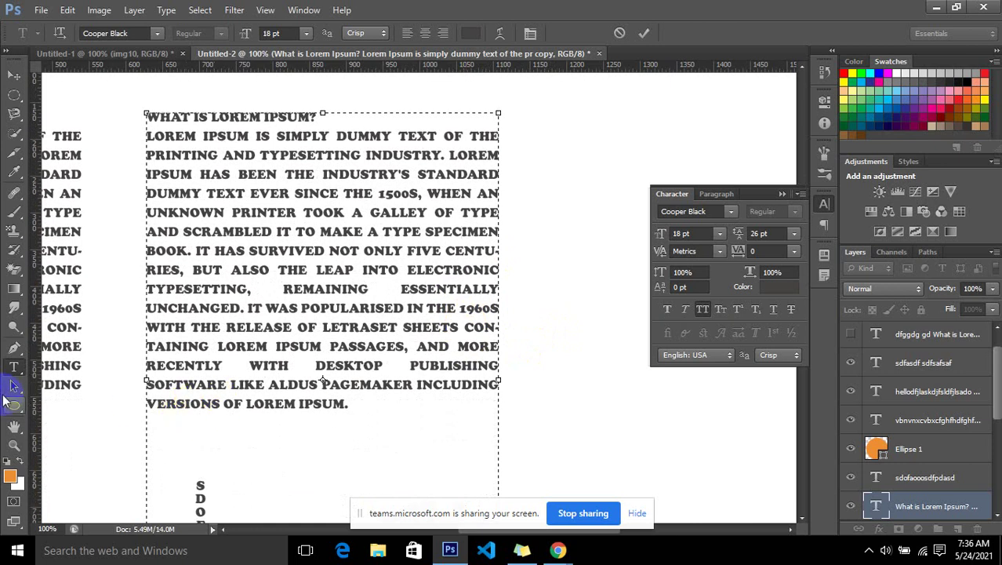
right_click(11, 369)
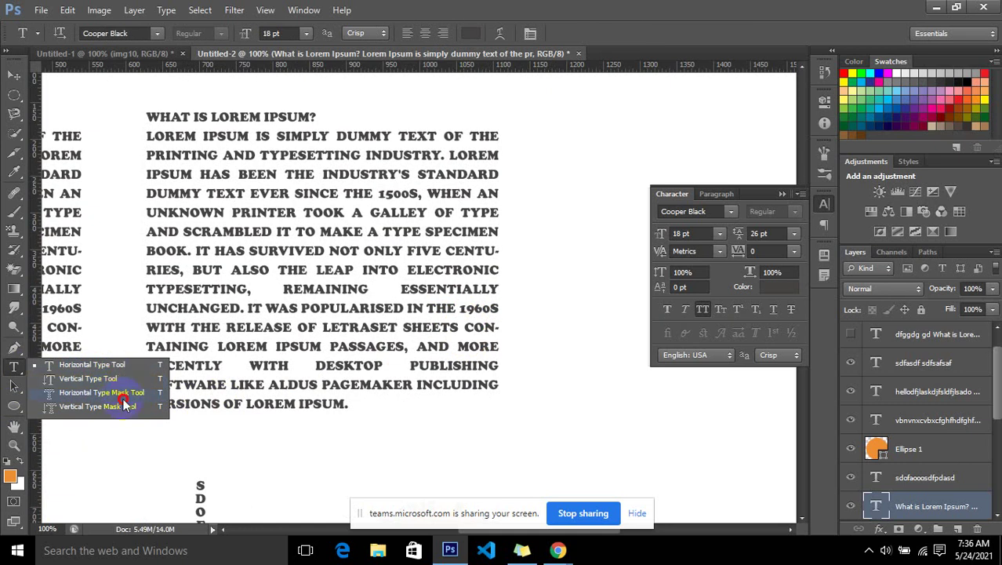
left_click(51, 393)
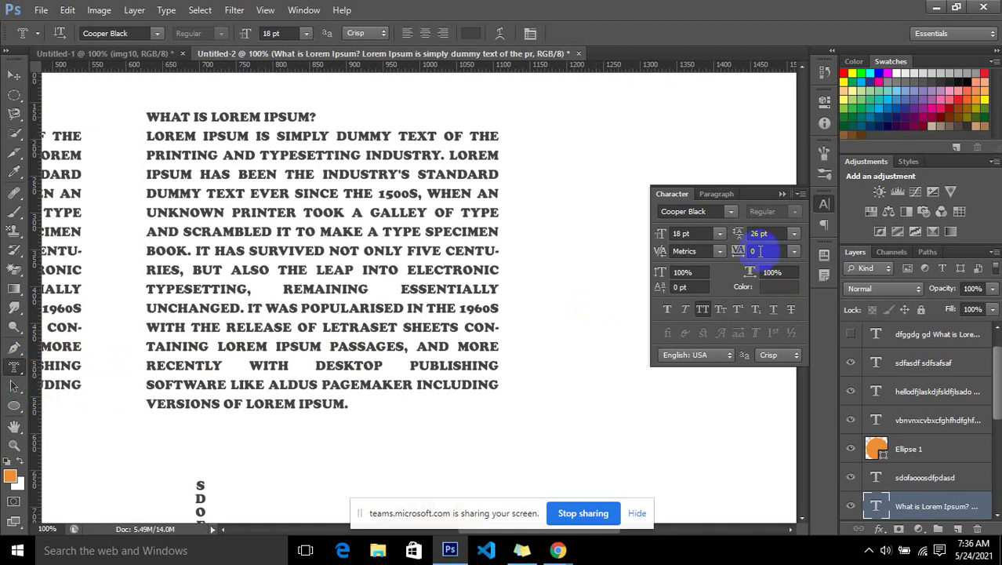
Place the AZM03H560916-02 photo into the document and commit it
left_click(40, 10)
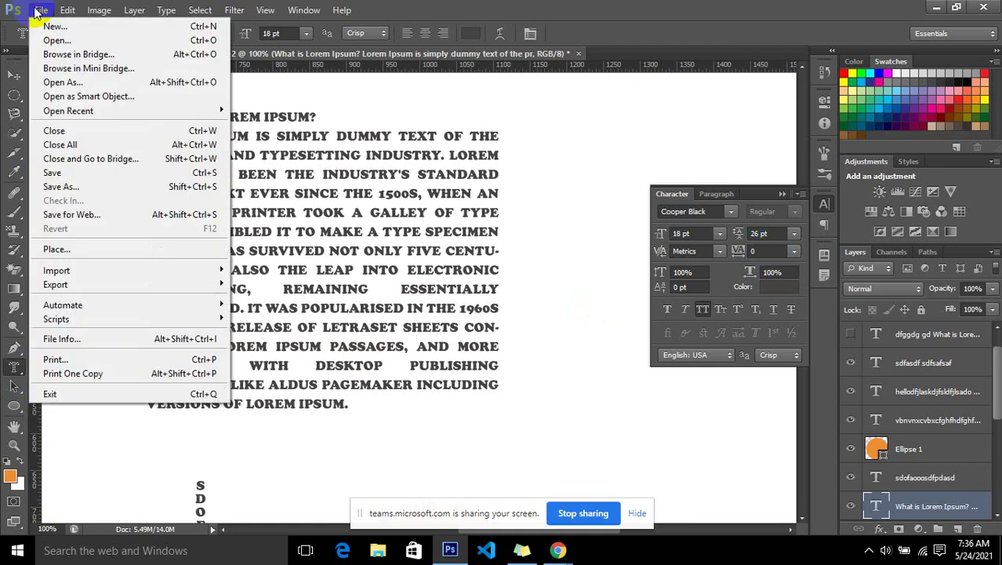
left_click(131, 248)
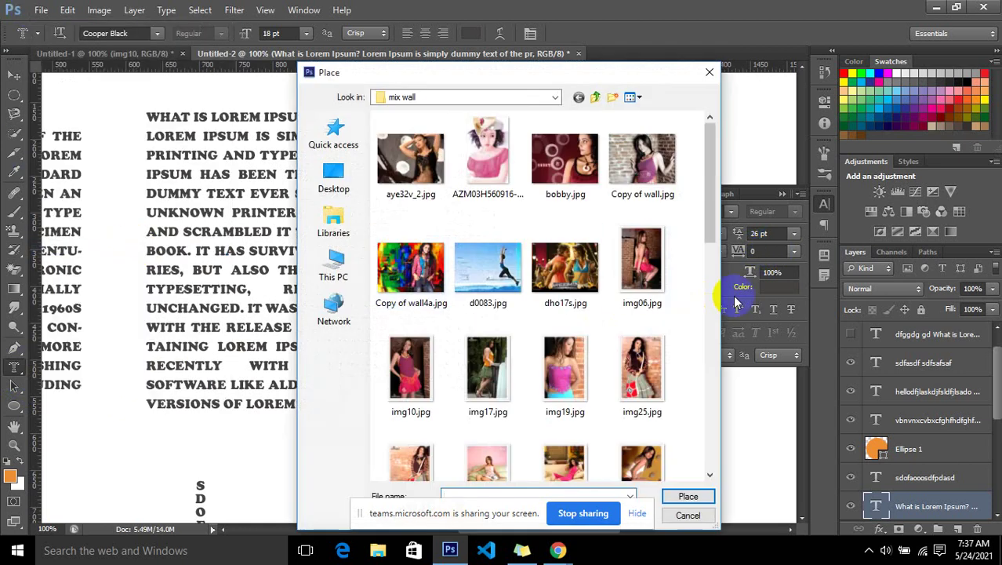
left_click(485, 182)
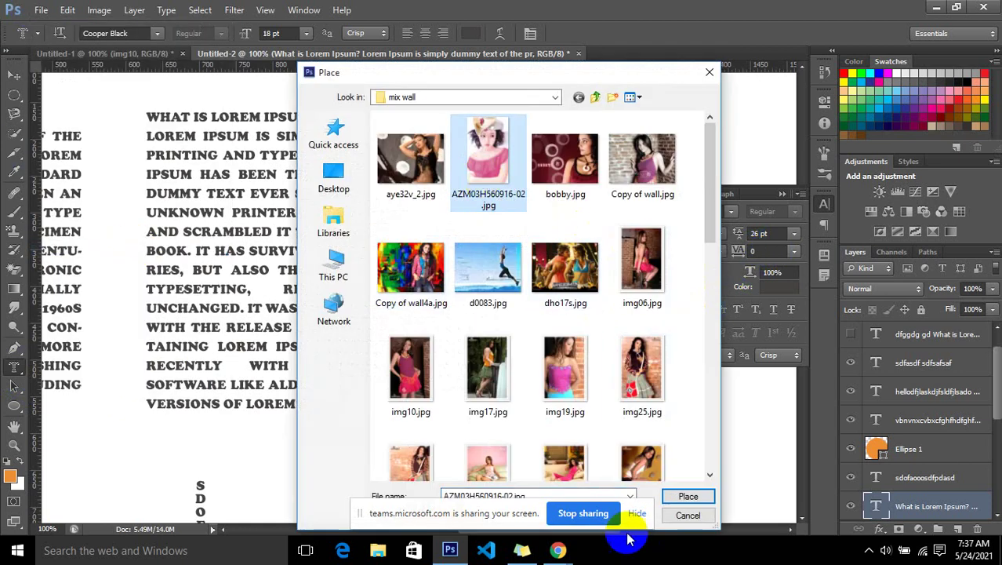
left_click(688, 496)
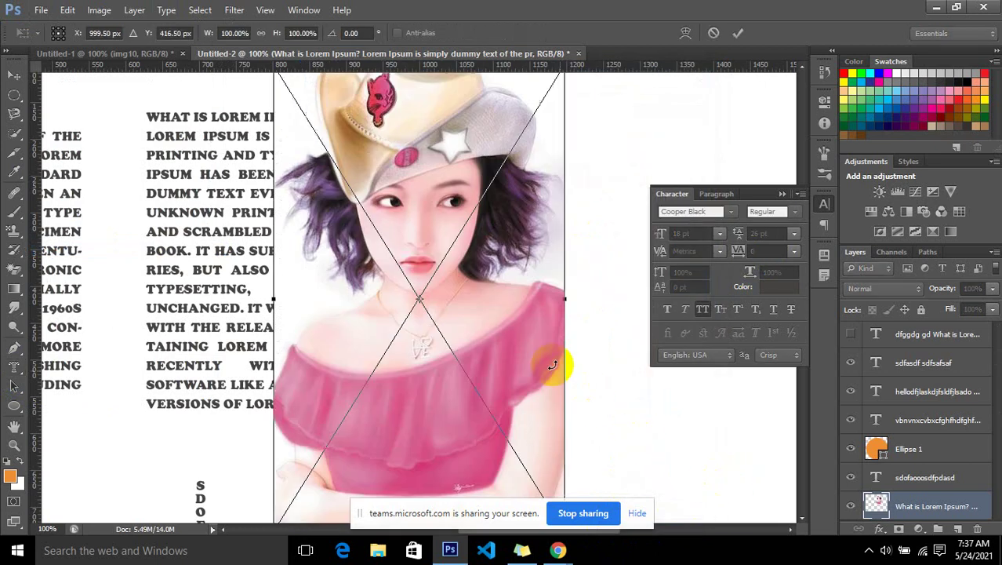
key("Return")
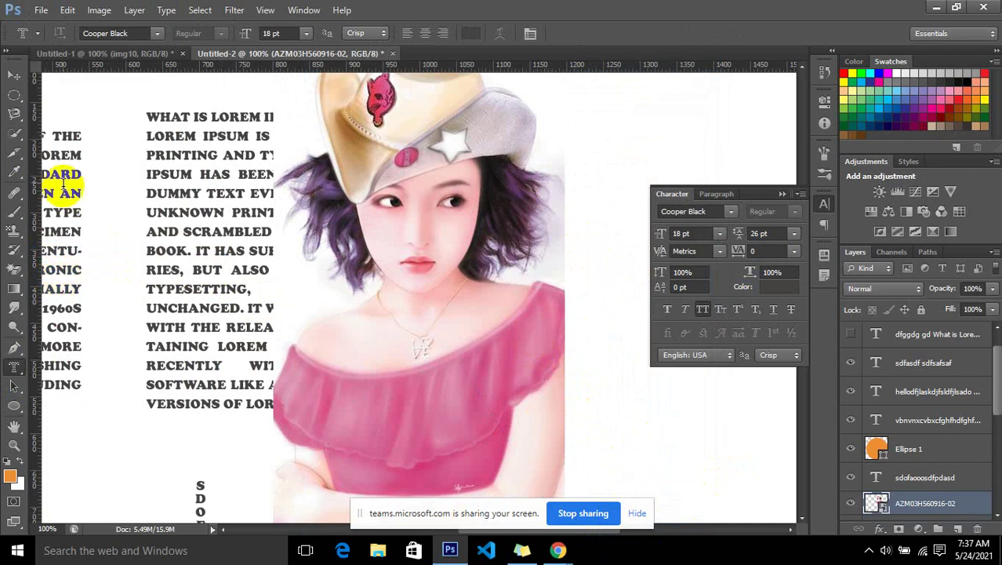
Hide the right Lorem Ipsum column, vertical letters and orange circle layers
left_click(19, 371)
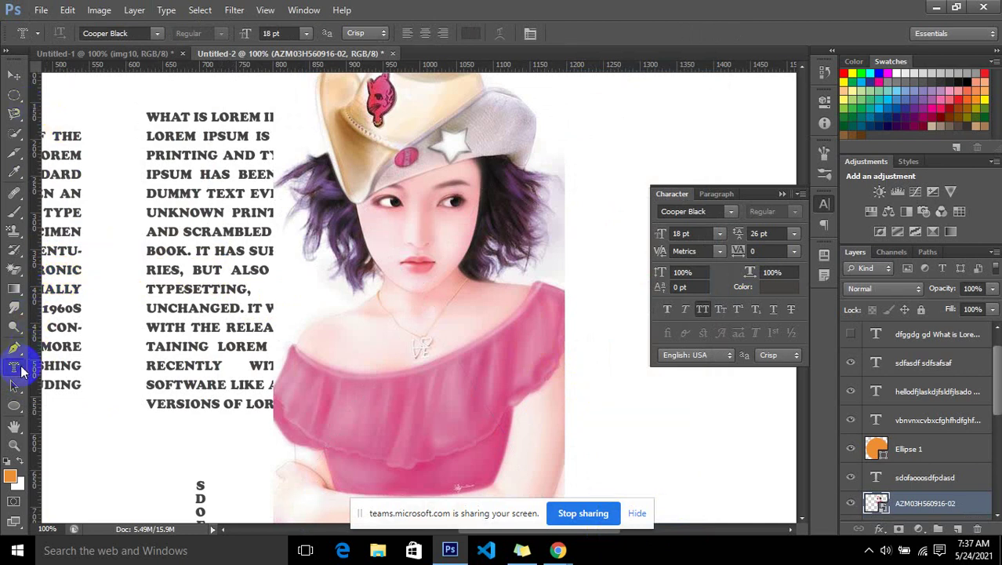
left_click(303, 304)
left_click_drag(306, 291, 407, 359)
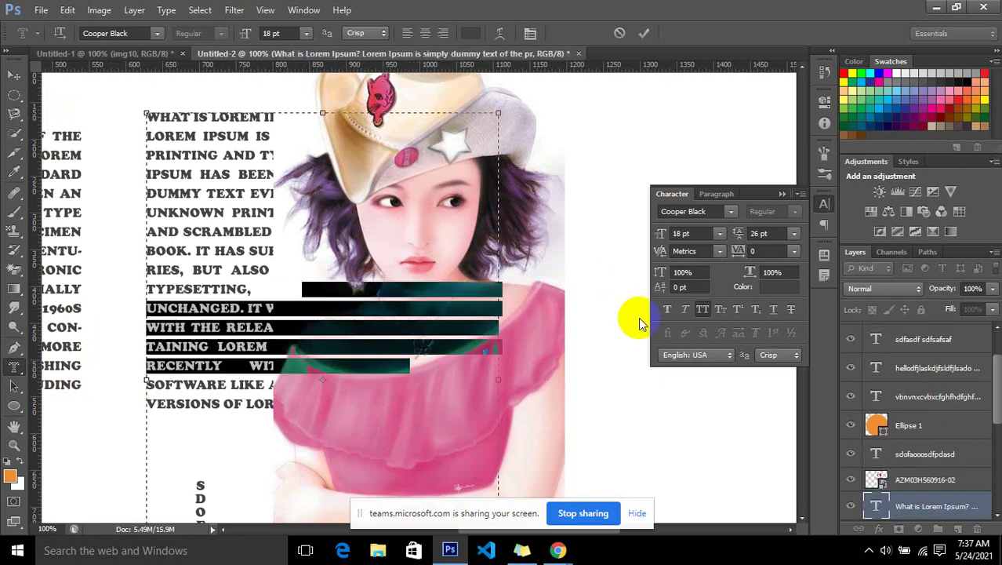
left_click_drag(855, 512, 852, 357)
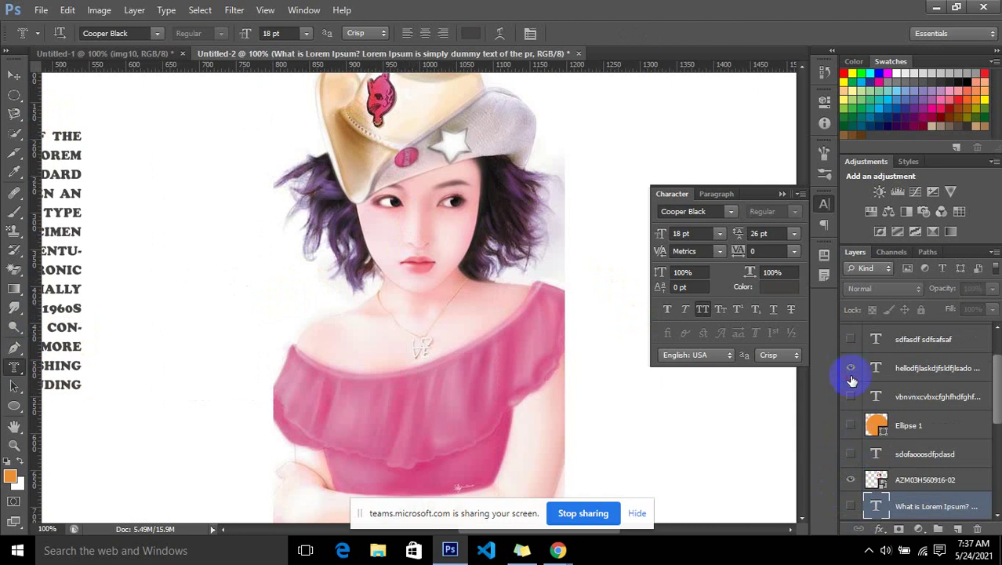
Create a 'PASANG' type mask over the photo and enlarge its lettering
left_click(15, 375)
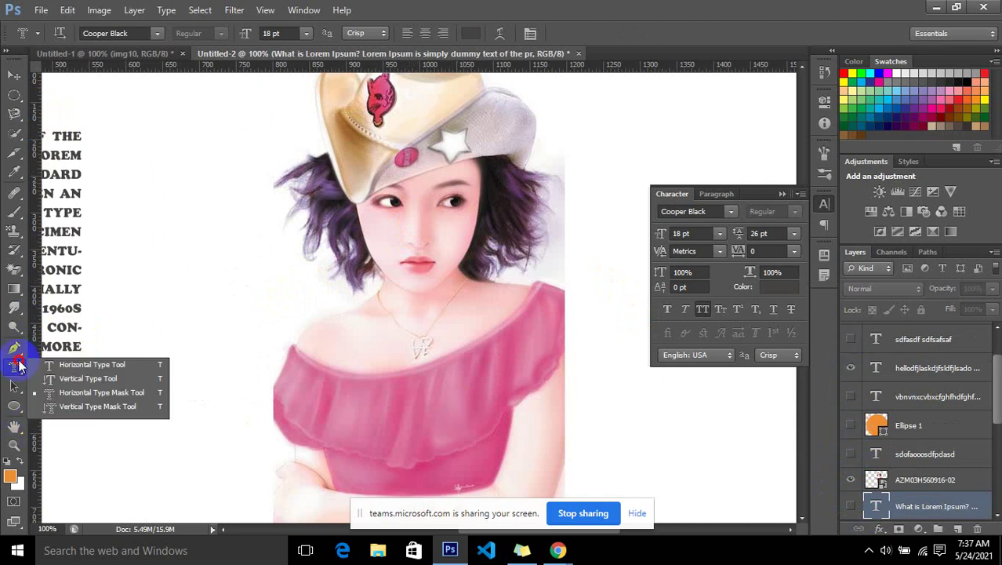
left_click(88, 390)
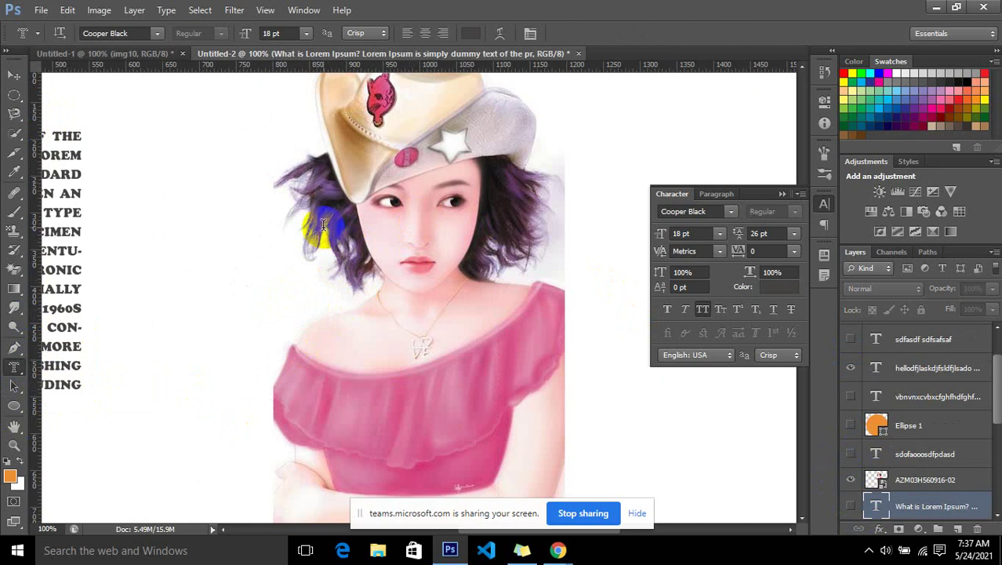
left_click_drag(275, 246, 551, 351)
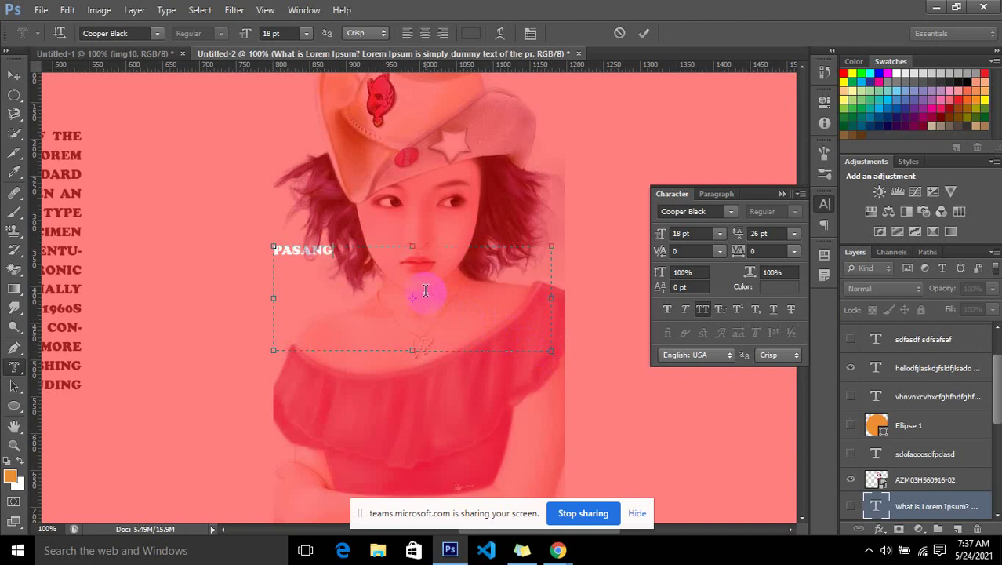
key("ctrl+a")
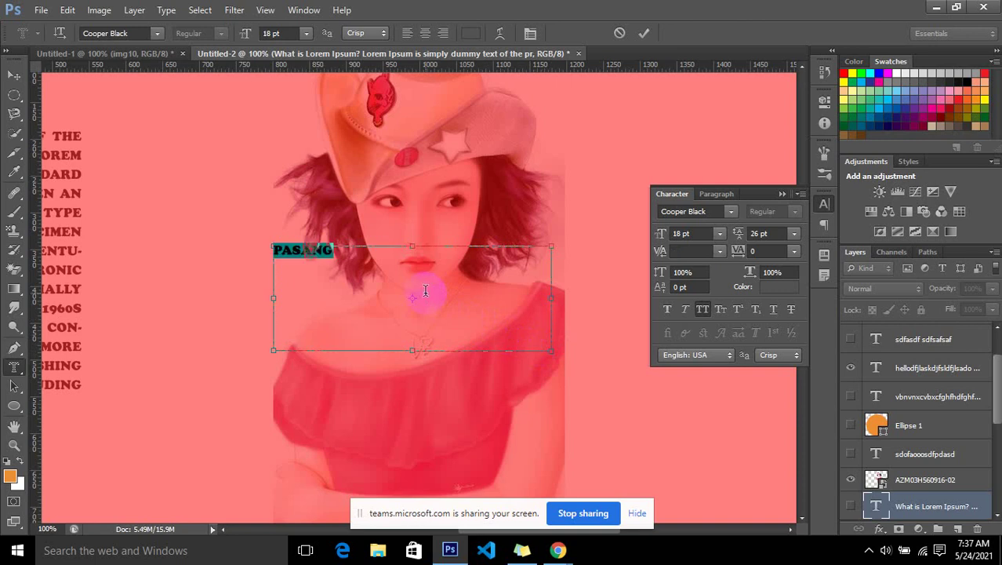
key("ctrl+shift+period")
key("ctrl+shift+period")
key("ctrl+shift+period")
key("ctrl+shift+period")
key("ctrl+shift+period")
key("ctrl+shift+period")
key("ctrl+shift+period")
key("ctrl+shift+period")
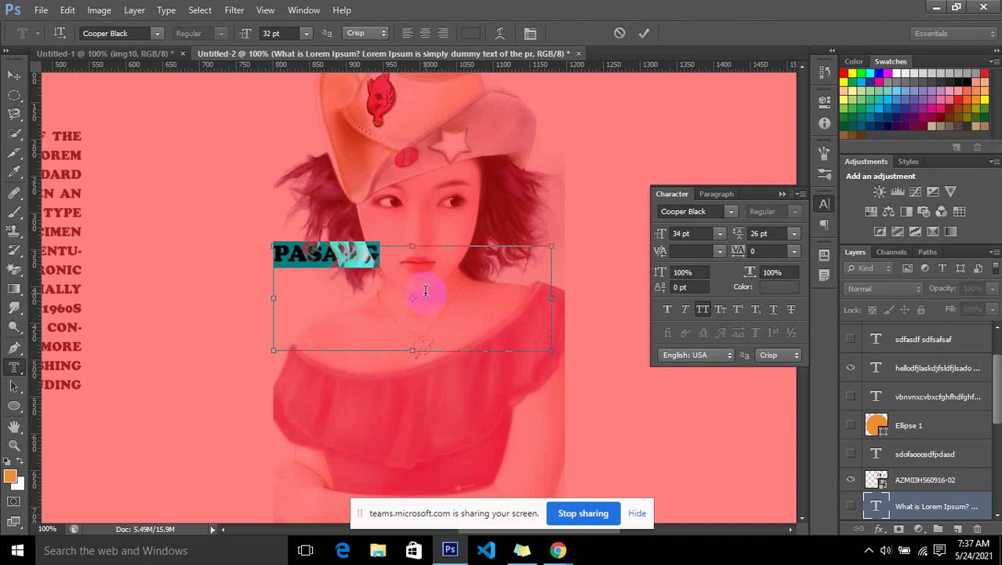
key("ctrl+shift+period")
key("ctrl+shift+period")
key("ctrl+shift+period")
key("ctrl+shift+period")
key("ctrl+shift+period")
key("ctrl+shift+period")
key("ctrl+shift+period")
key("ctrl+shift+period")
key("ctrl+shift+period")
key("ctrl+shift+period")
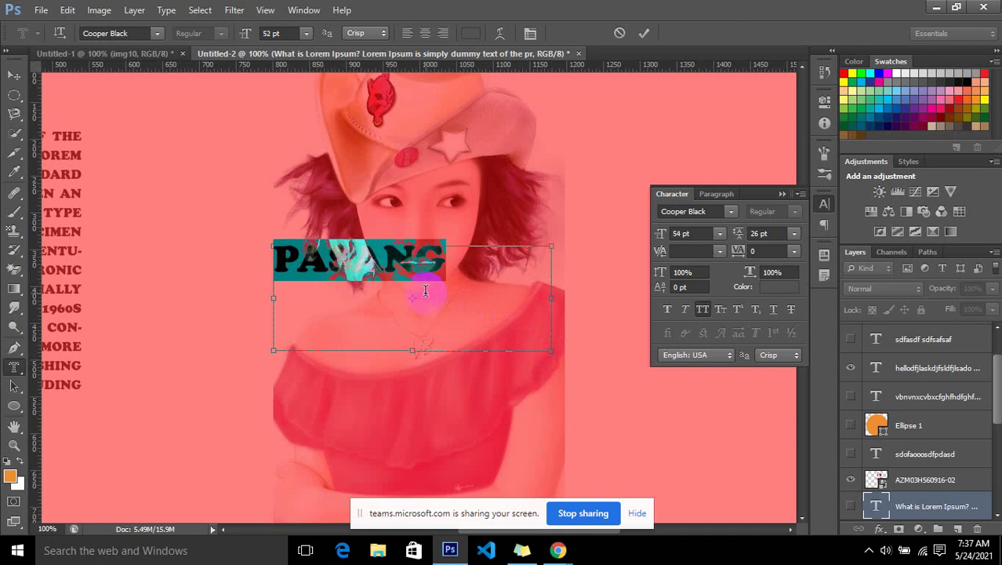
key("ctrl+shift+period")
key("ctrl+shift+period")
key("ctrl+shift+period")
key("ctrl+shift+period")
key("ctrl+shift+period")
key("ctrl+shift+period")
key("ctrl+shift+period")
key("ctrl+shift+period")
key("ctrl+shift+period")
key("ctrl+shift+period")
key("ctrl+shift+period")
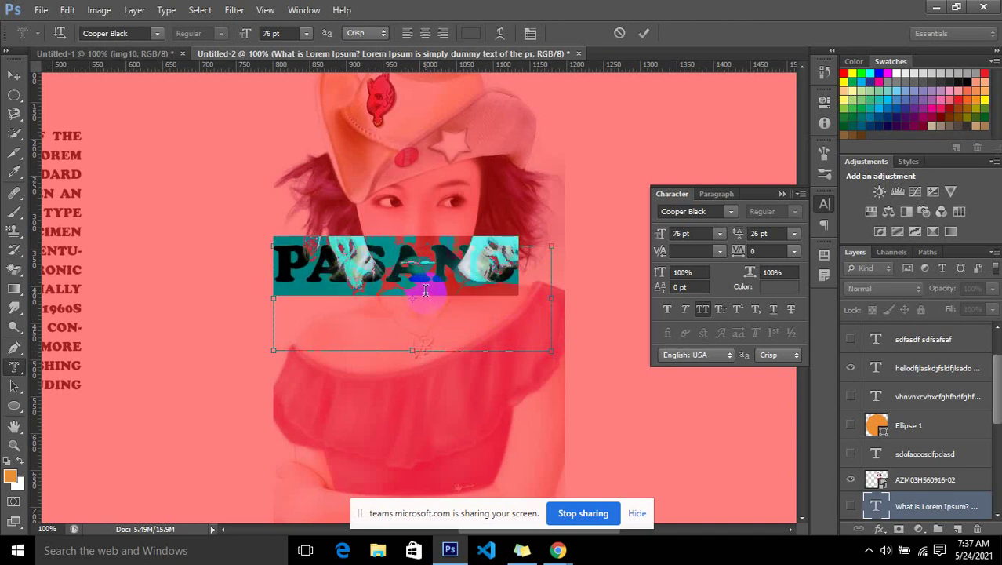
key("ctrl+shift+period")
key("ctrl+shift+period")
key("ctrl+shift+period")
key("ctrl+shift+period")
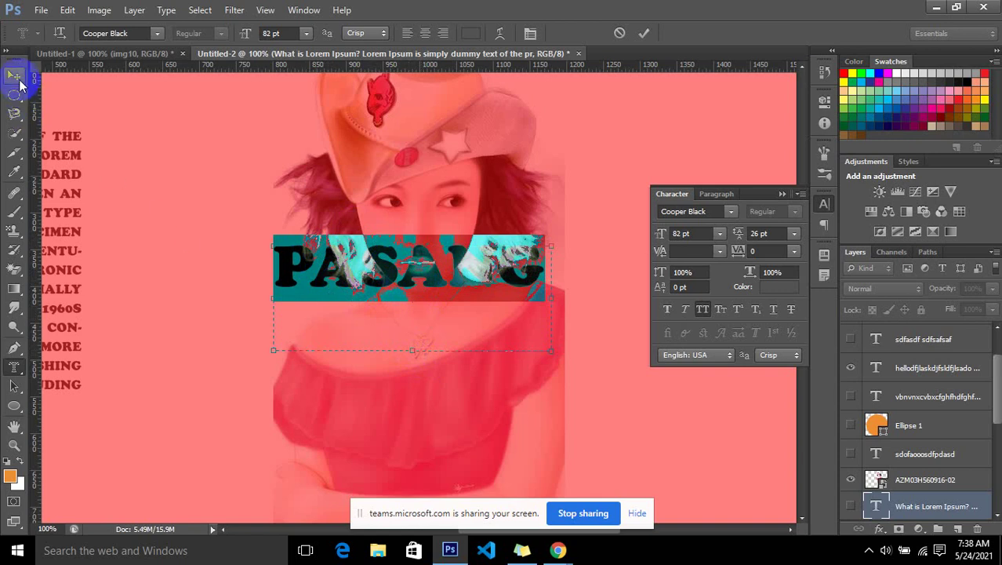
Commit the PASANG mask as a selection, move it lower, then deselect
left_click(18, 78)
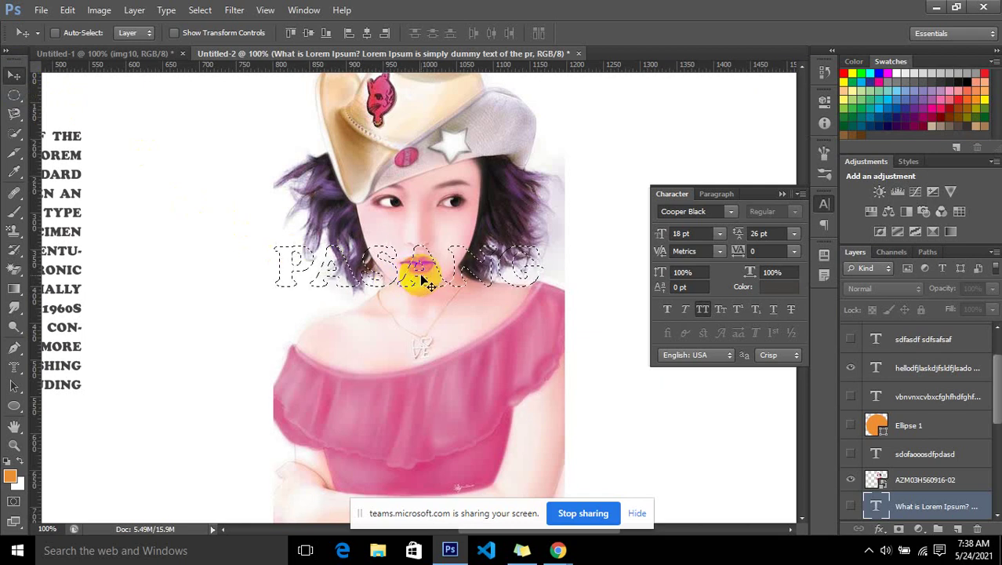
left_click_drag(439, 280, 441, 295)
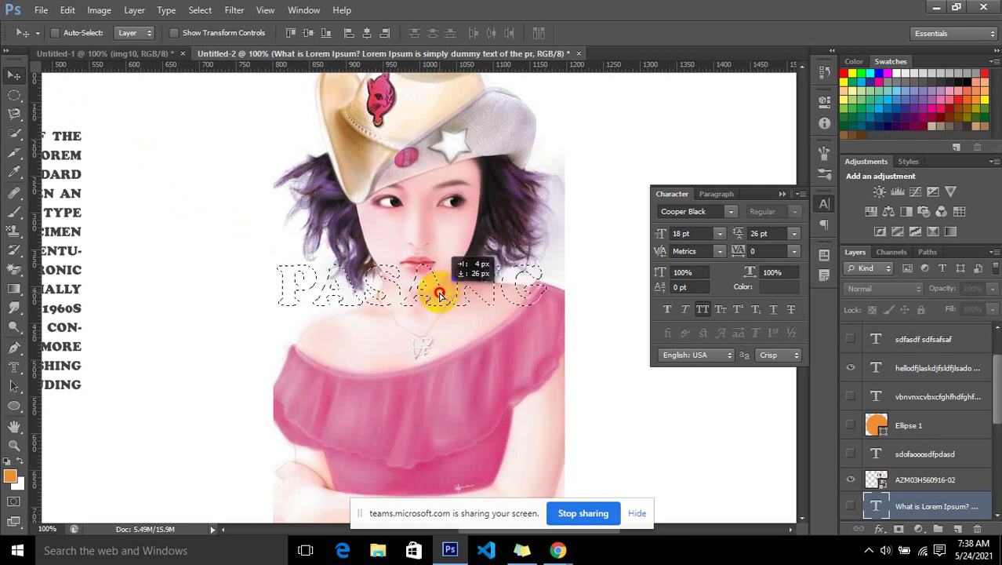
left_click_drag(430, 321, 433, 374)
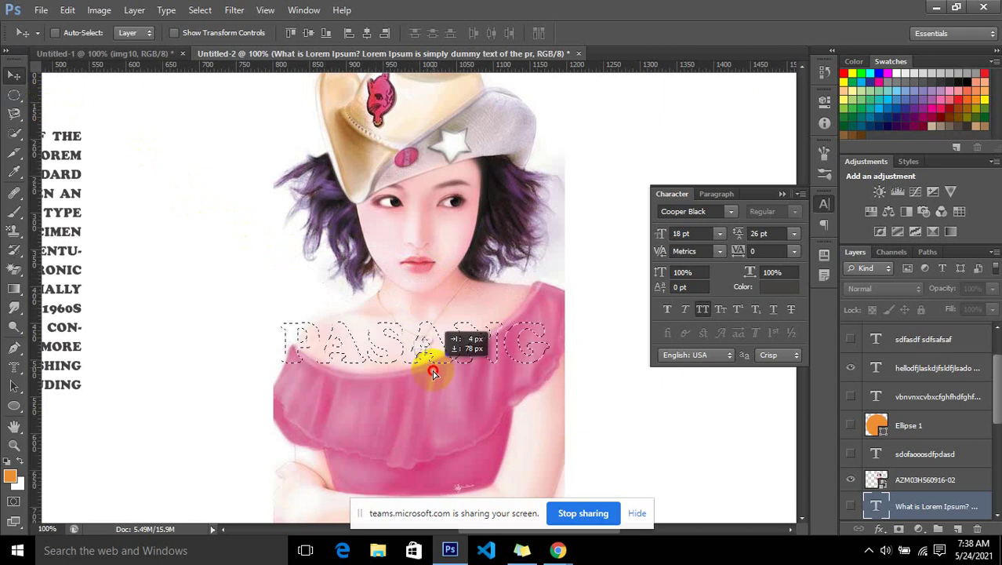
key("ctrl+d")
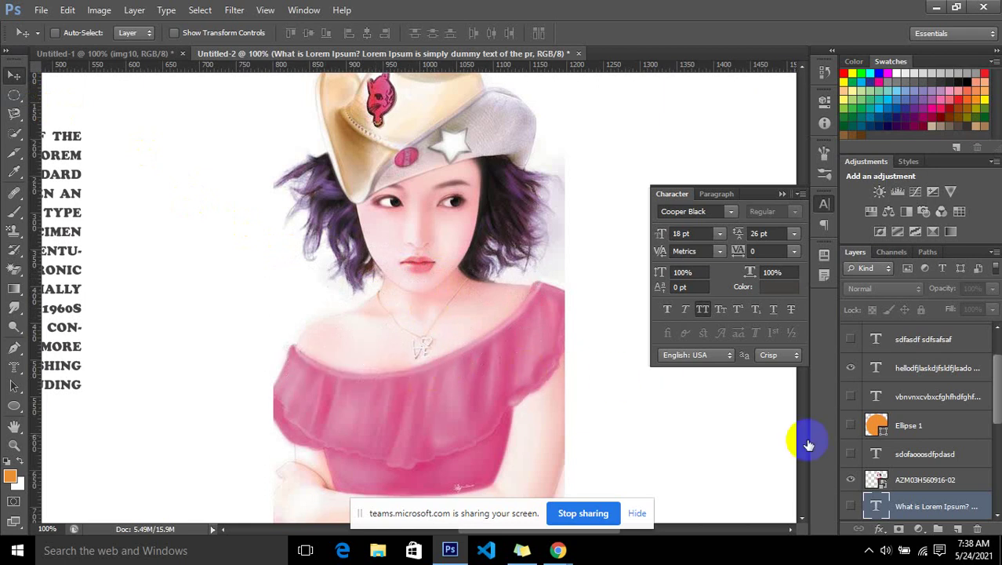
Rasterize the AZM03H560916-02 photo layer
left_click(925, 479)
right_click(926, 480)
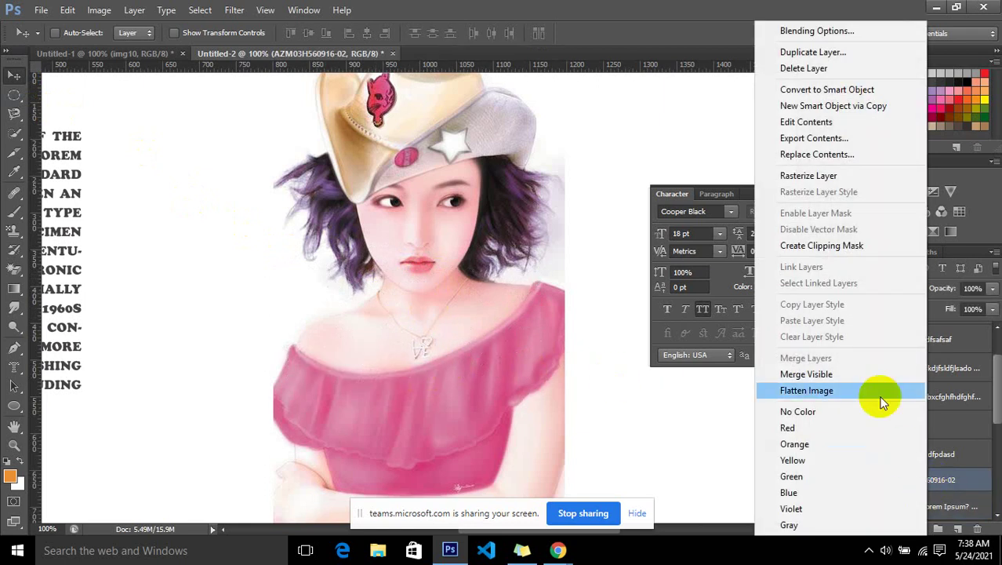
left_click(833, 180)
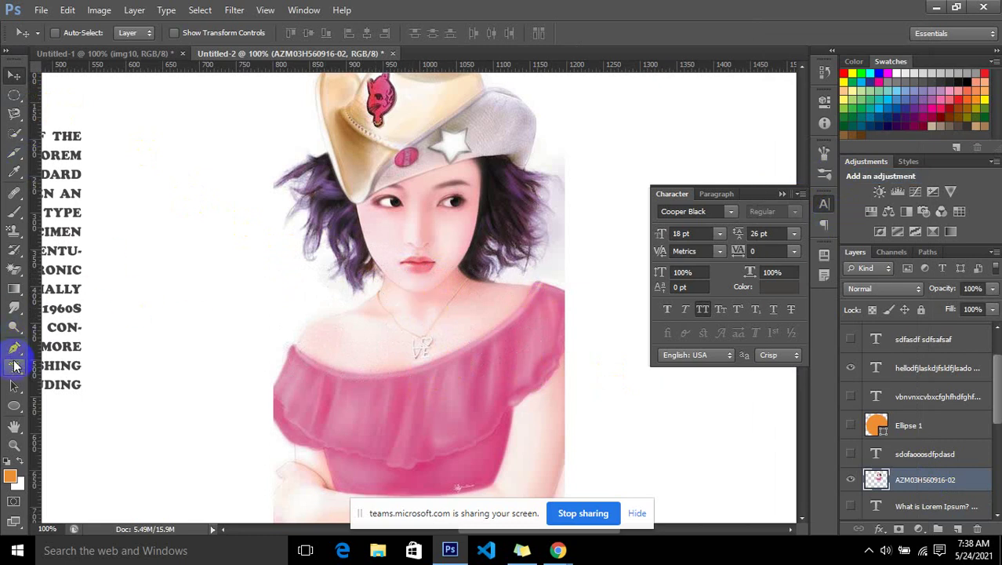
Create an 88 pt PASANG type mask over the pink top and drag its photo pixels to the top right
left_click(14, 366)
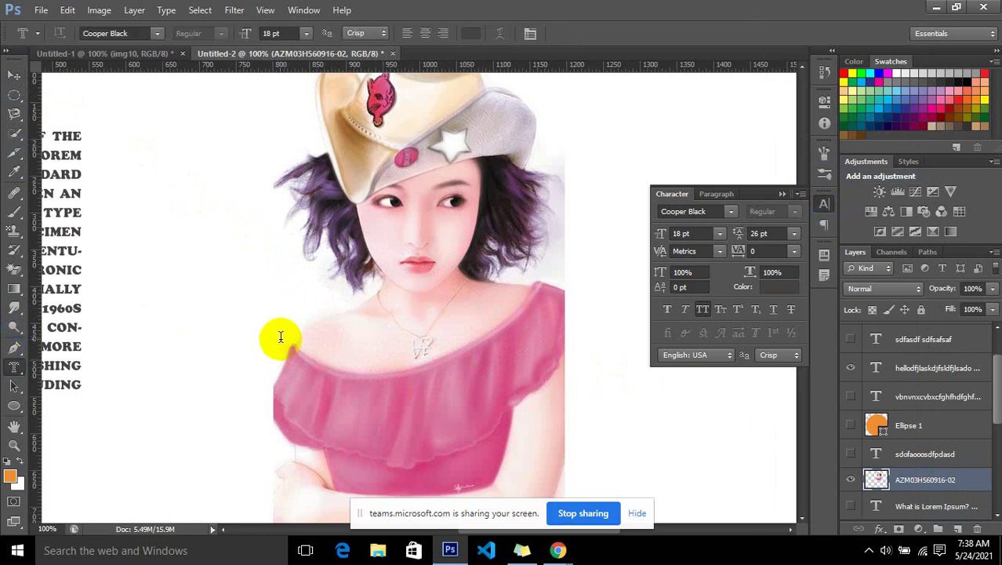
left_click_drag(273, 340, 564, 433)
type("PASANG")
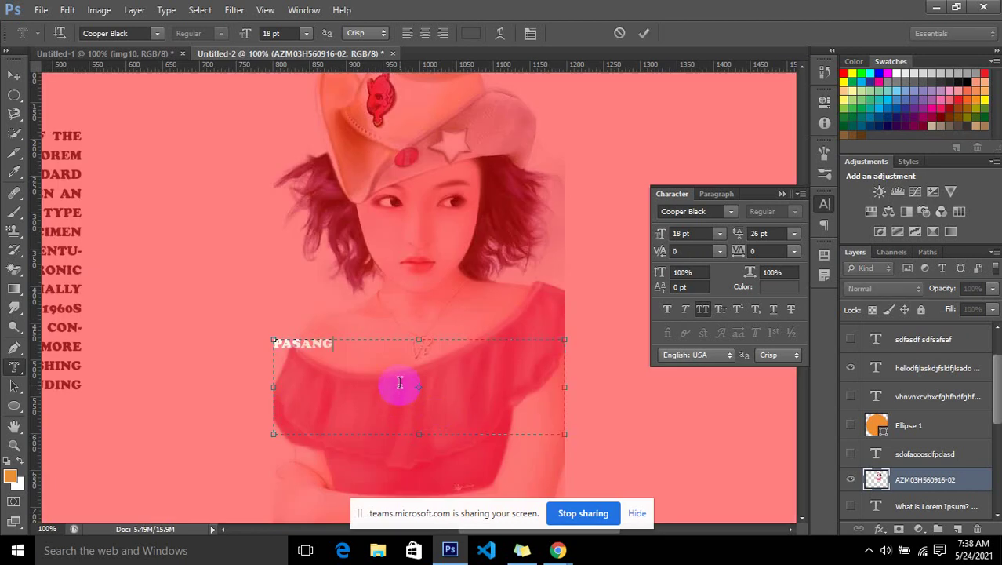
key("ctrl+a")
key("ctrl+shift+period")
key("ctrl+shift+period")
key("ctrl+shift+period")
key("ctrl+shift+period")
key("ctrl+shift+period")
key("ctrl+shift+period")
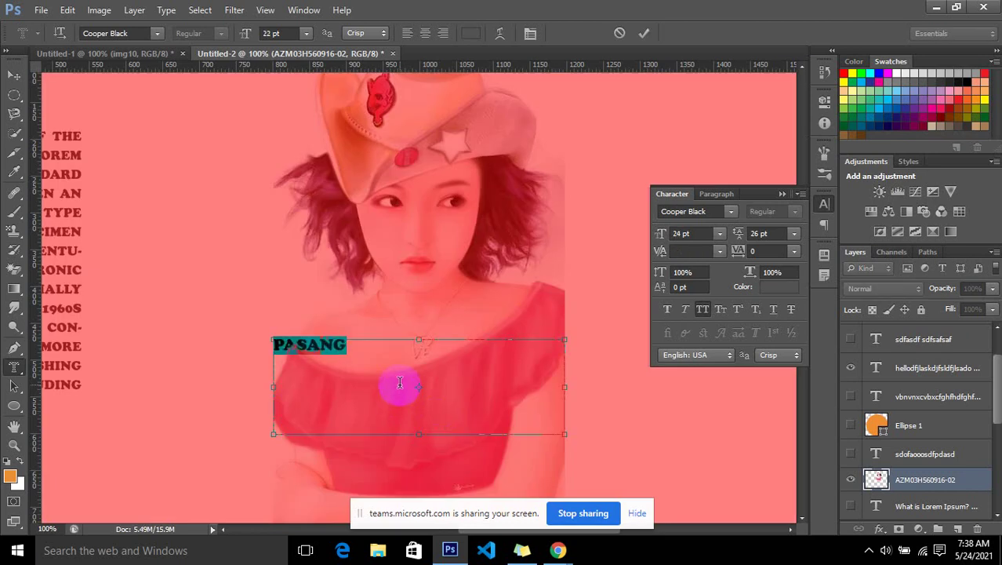
key("ctrl+shift+period")
key("ctrl+shift+period")
key("ctrl+shift+period")
key("ctrl+shift+period")
key("ctrl+shift+period")
key("ctrl+shift+period")
key("ctrl+shift+period")
key("ctrl+shift+period")
key("ctrl+shift+period")
key("ctrl+shift+period")
key("ctrl+shift+period")
key("ctrl+shift+period")
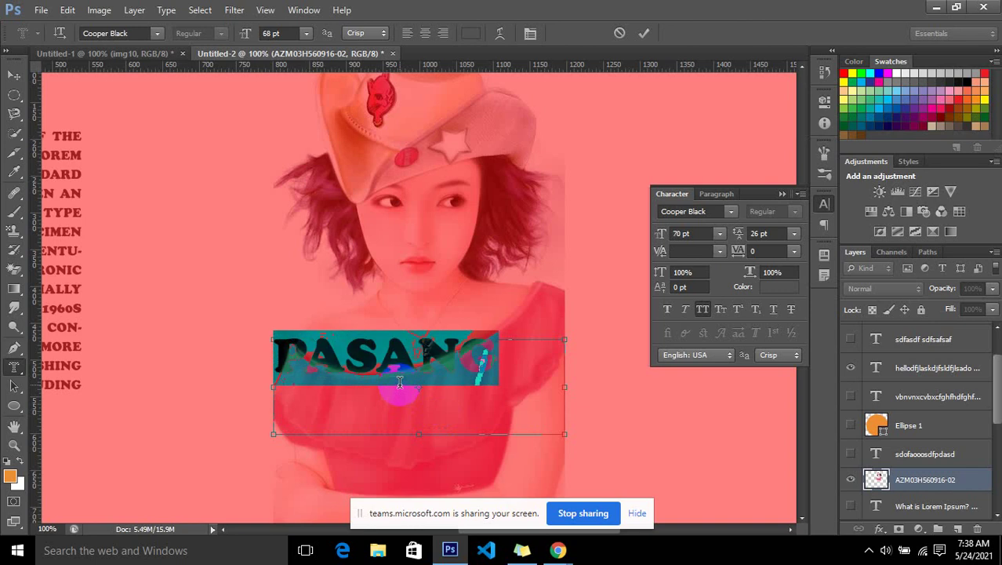
key("ctrl+shift+period")
key("ctrl+shift+period")
key("ctrl+shift+period")
key("ctrl+shift+period")
key("ctrl+shift+period")
key("ctrl+shift+period")
key("ctrl+shift+period")
key("ctrl+shift+period")
key("ctrl+shift+period")
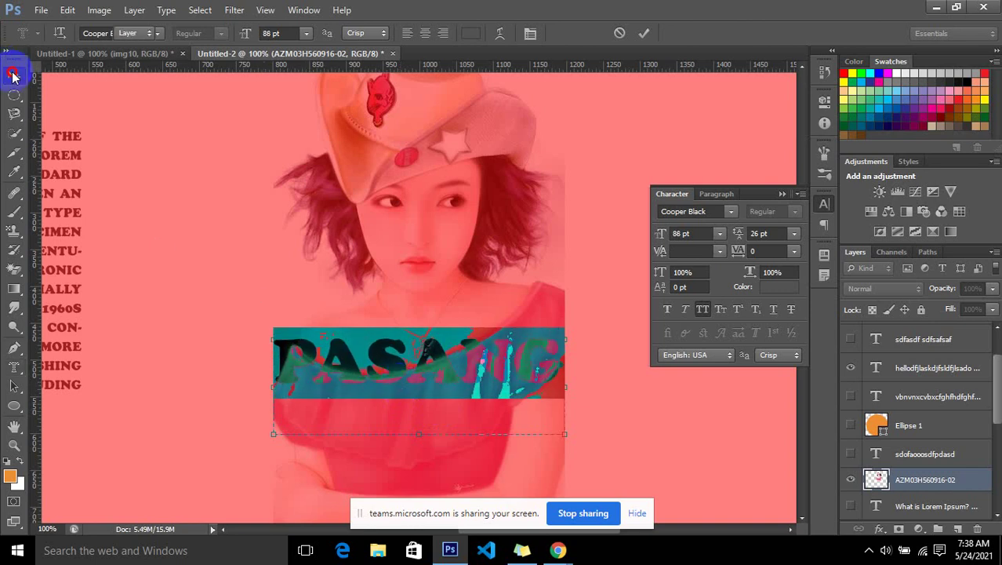
left_click(14, 75)
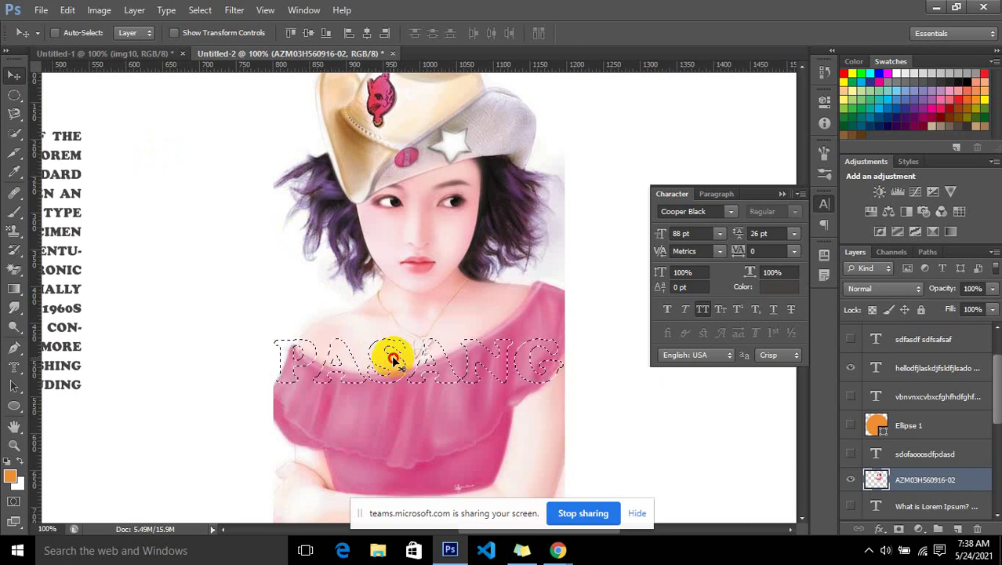
mouse_move(394, 358)
left_mouse_down()
mouse_move(282, 345)
mouse_move(678, 141)
mouse_move(654, 113)
mouse_move(626, 125)
left_mouse_up()
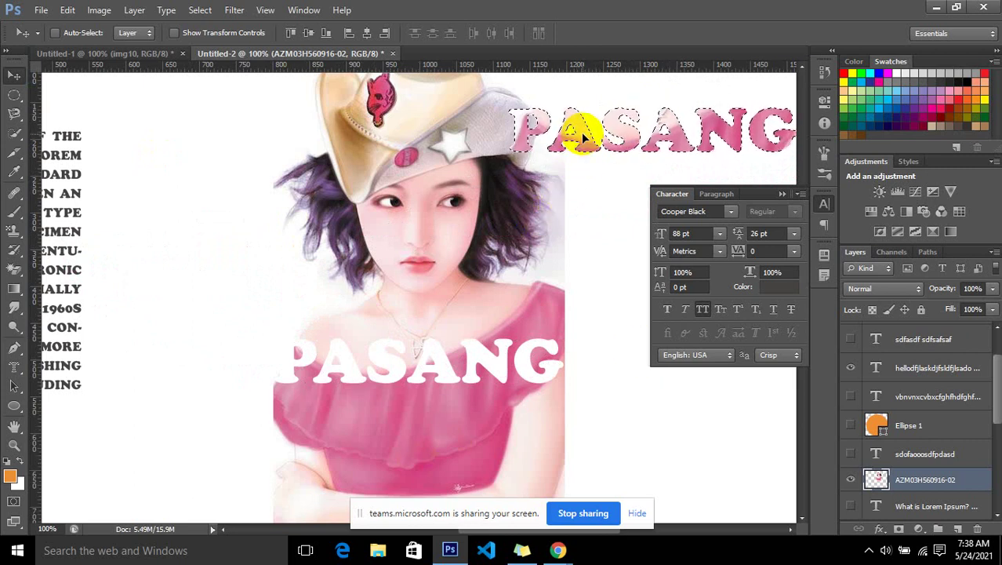
Hide the AZM03H560916-02 photo layer and add a new empty Layer 4
left_click(679, 237)
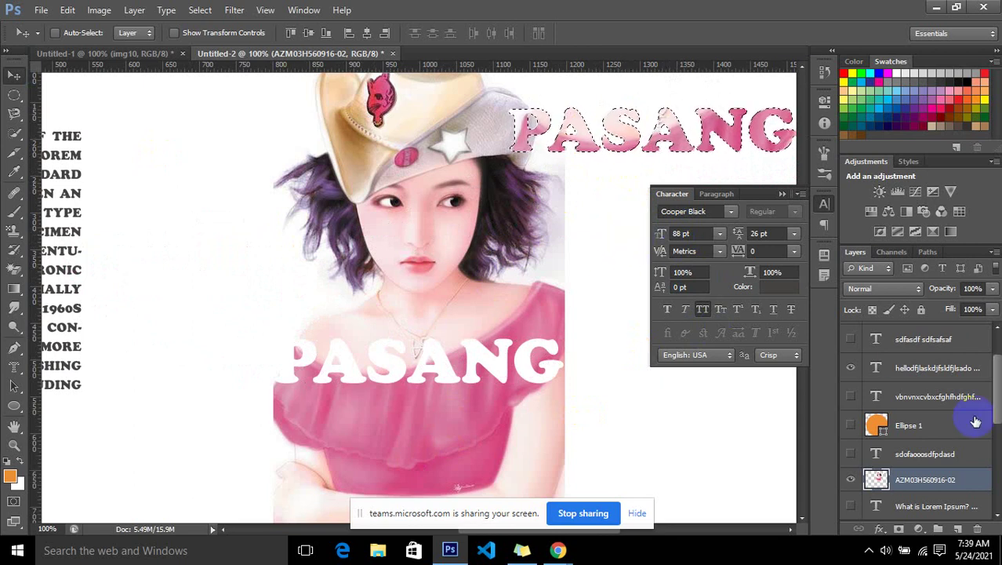
left_click(850, 479)
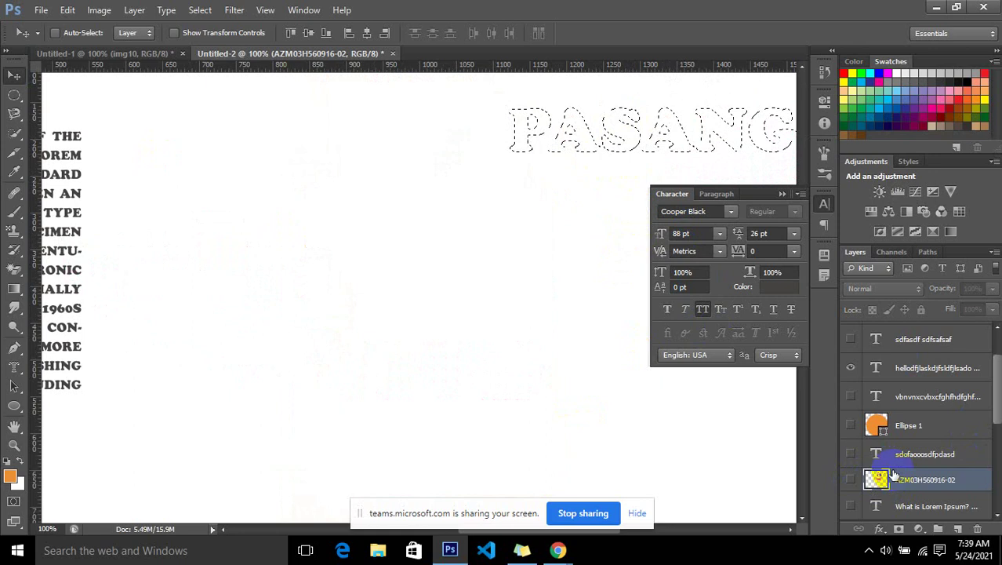
key("ctrl+shift+n")
key("Return")
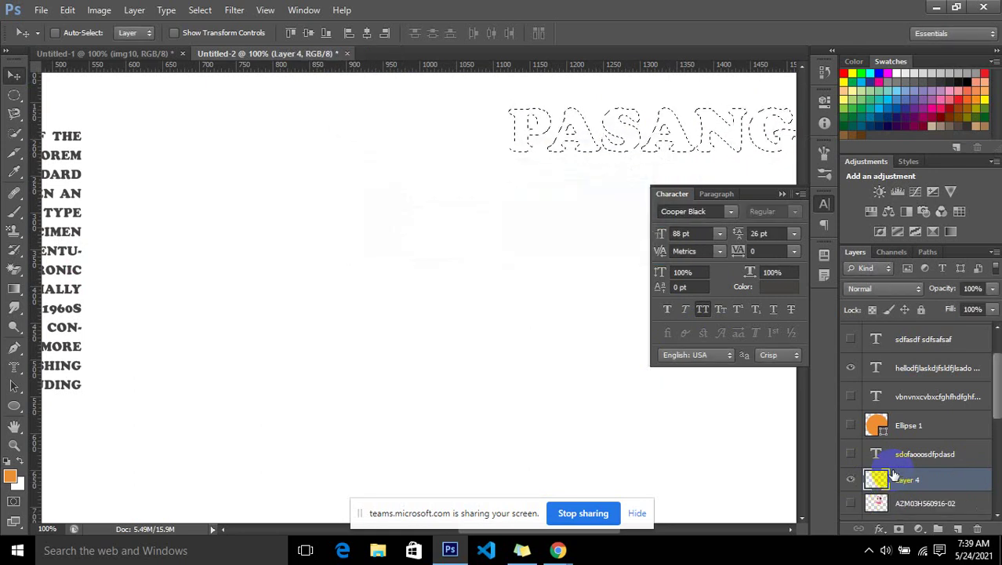
Paste the photo into the PASANG selection, try moving it, then undo the photo fill
key("ctrl+alt+shift+v")
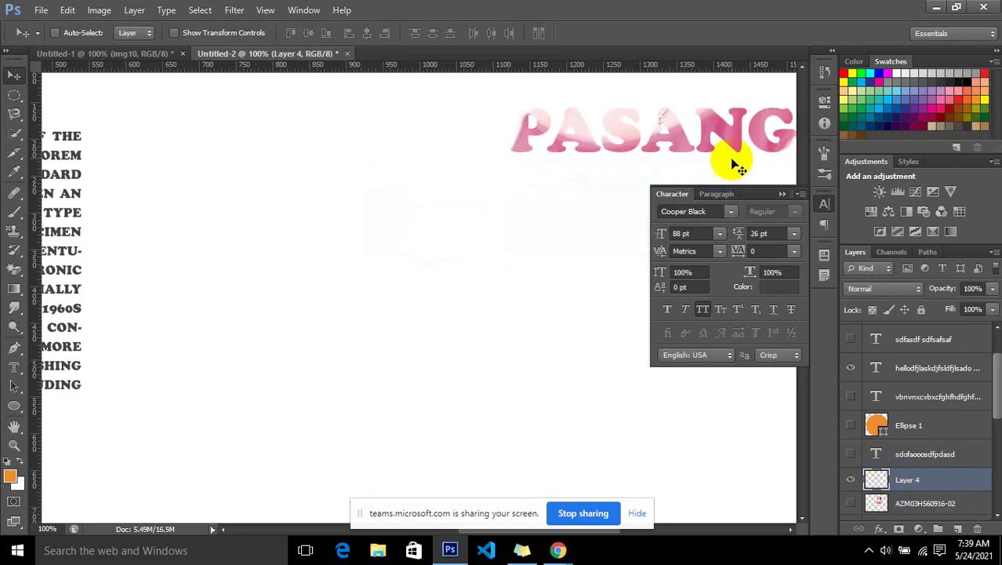
mouse_move(729, 147)
left_mouse_down()
mouse_move(435, 326)
mouse_move(457, 346)
left_mouse_up()
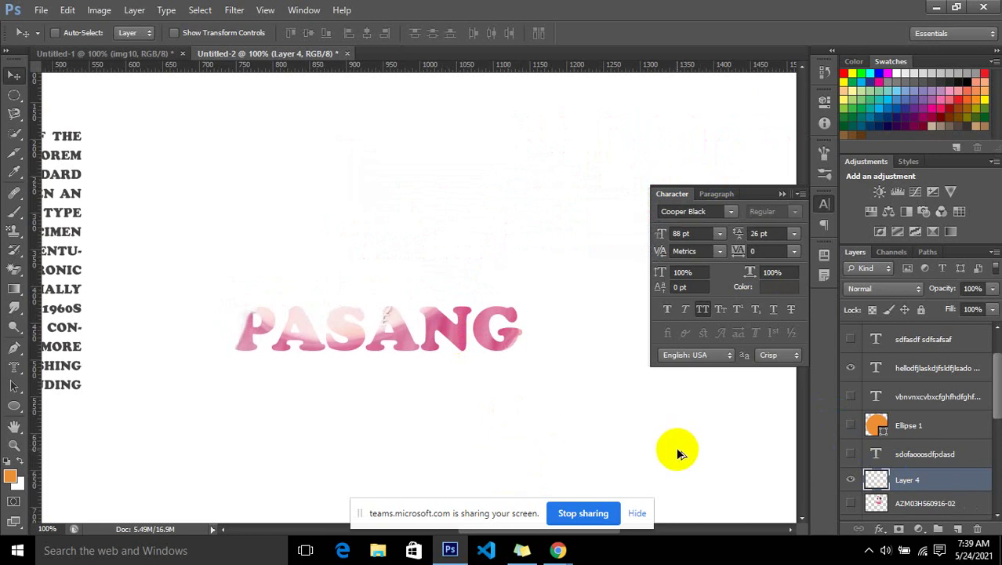
key("ctrl+alt+z")
key("ctrl+alt+z")
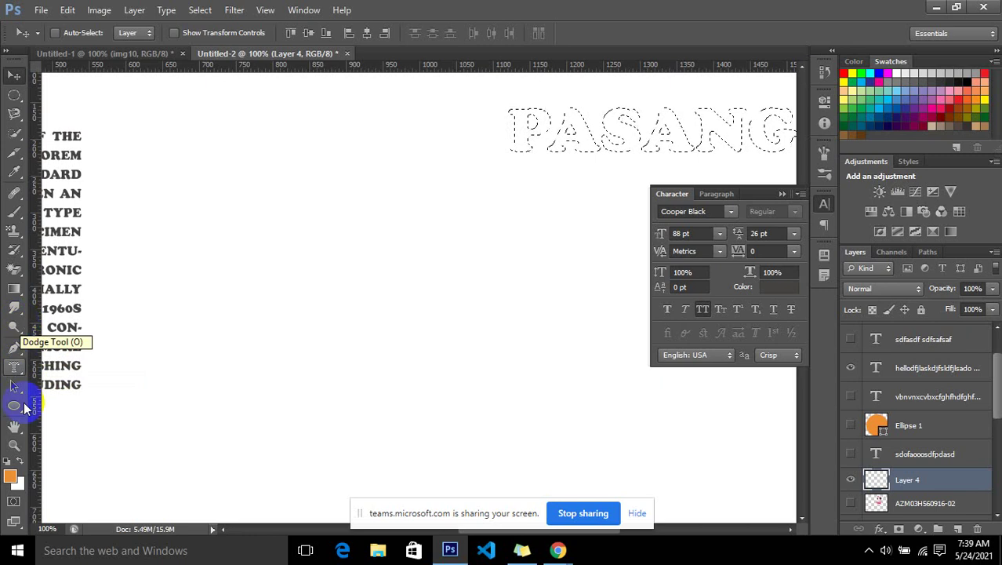
left_click(16, 291)
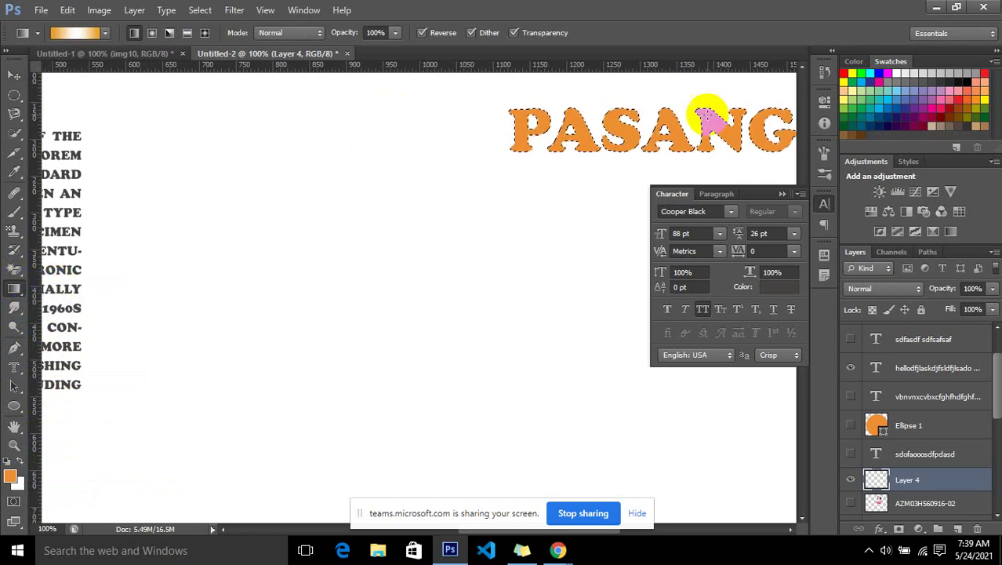
Fill the PASANG letters with the Violet, Orange gradient preset, violet on the left and orange on the right
left_click_drag(758, 121, 651, 141)
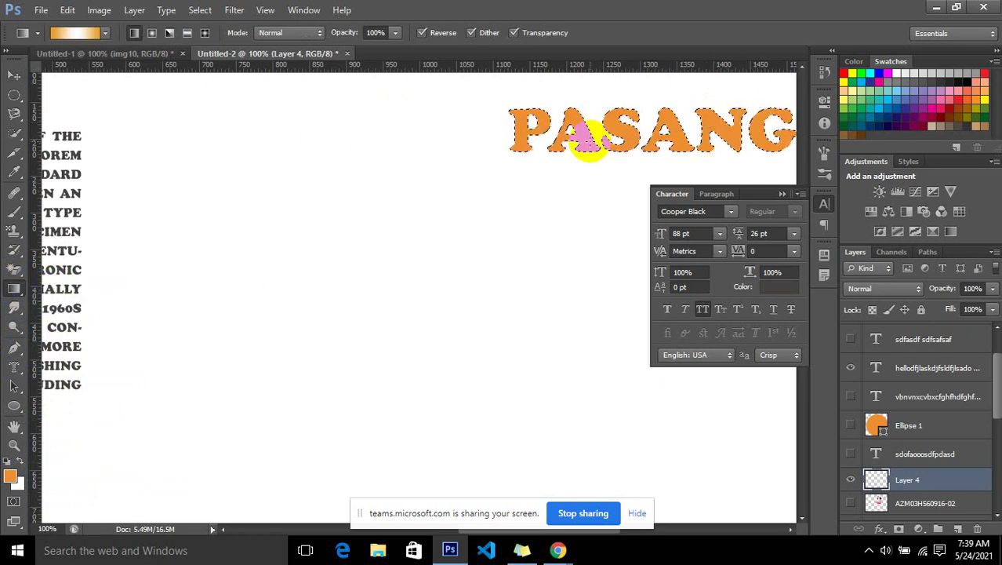
left_click_drag(587, 139, 514, 126)
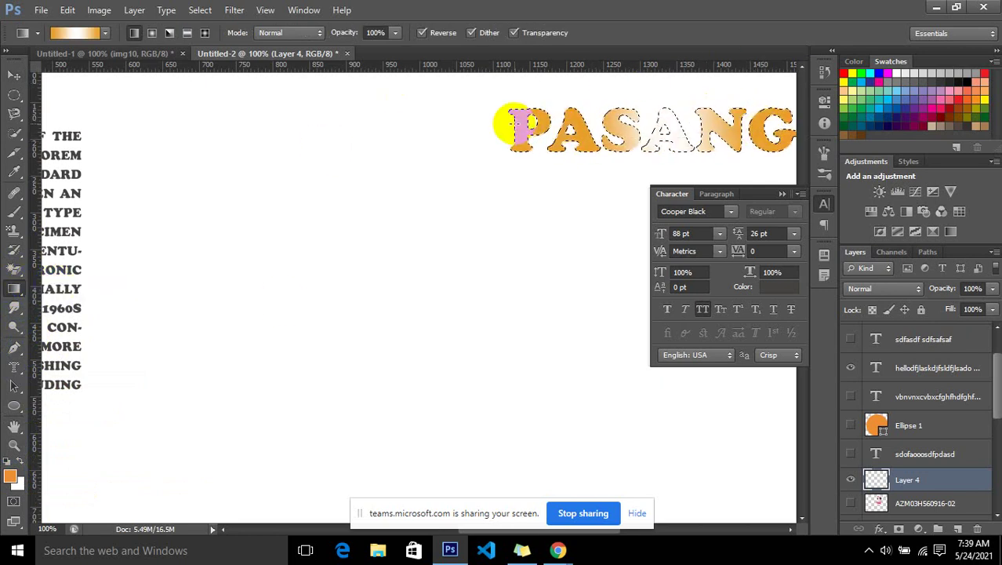
left_click(87, 32)
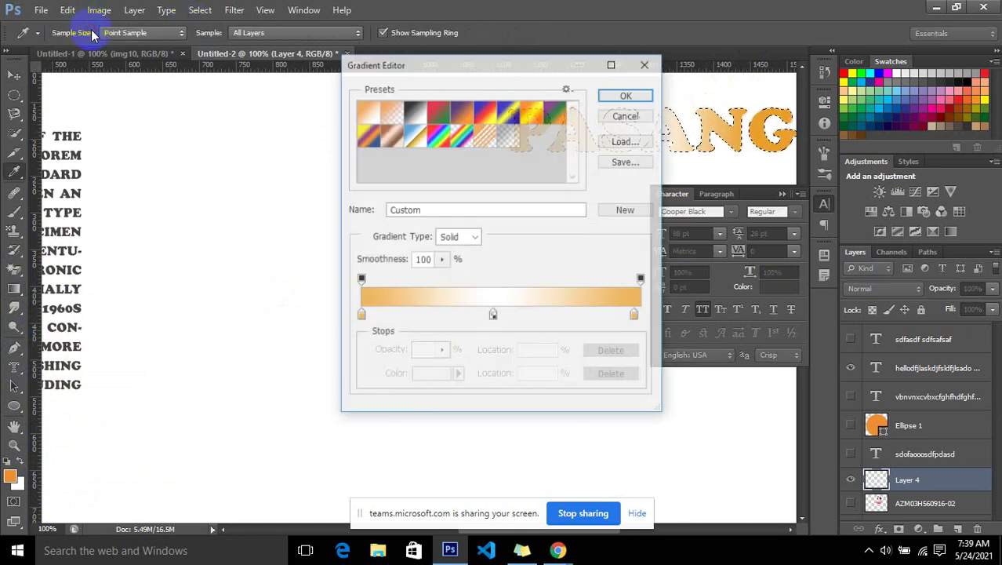
left_click(462, 114)
left_click(626, 96)
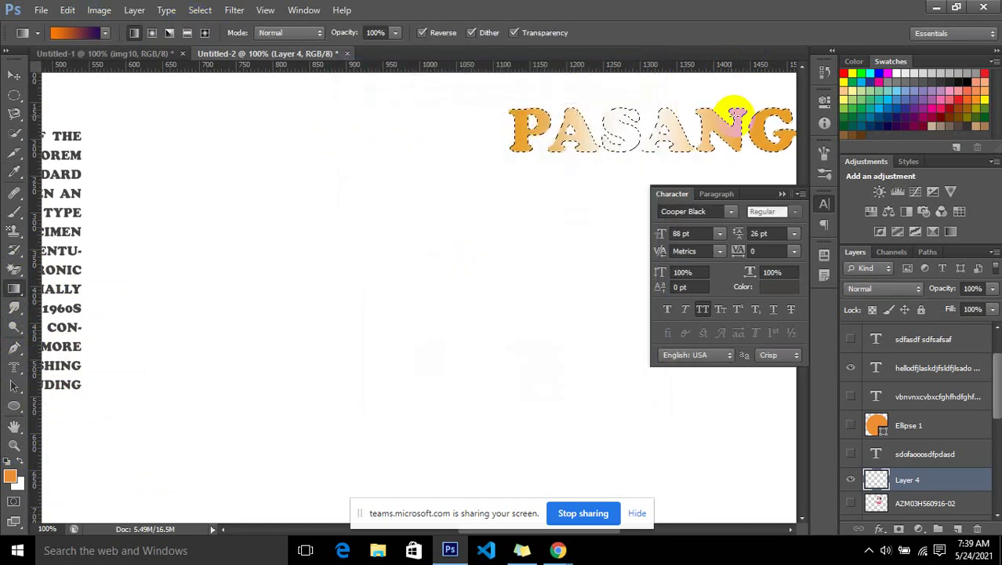
left_click_drag(735, 114, 514, 135)
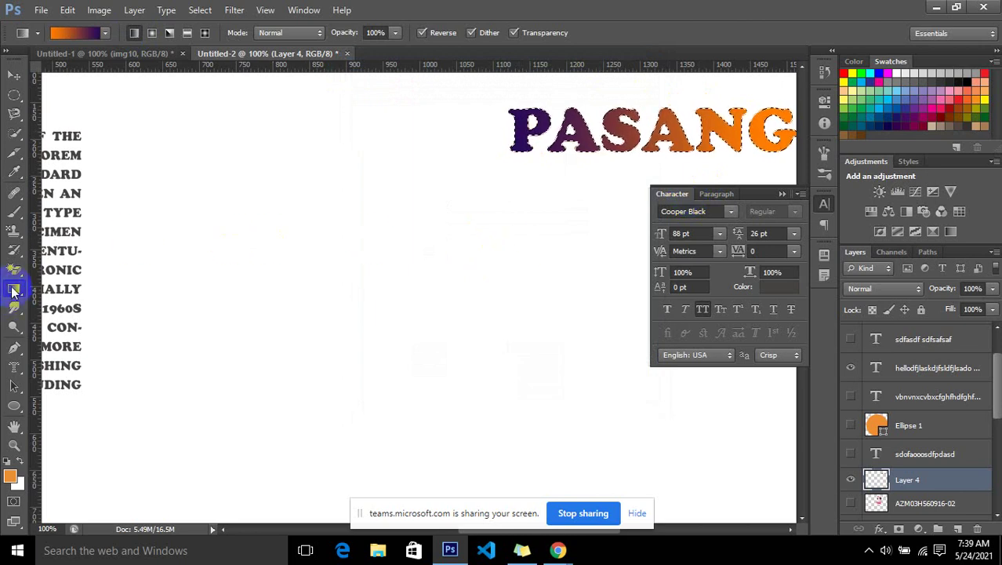
Paint PASANG with the brown Pattern Stamp pattern and move it to the lower centre
left_click_drag(13, 228, 69, 239)
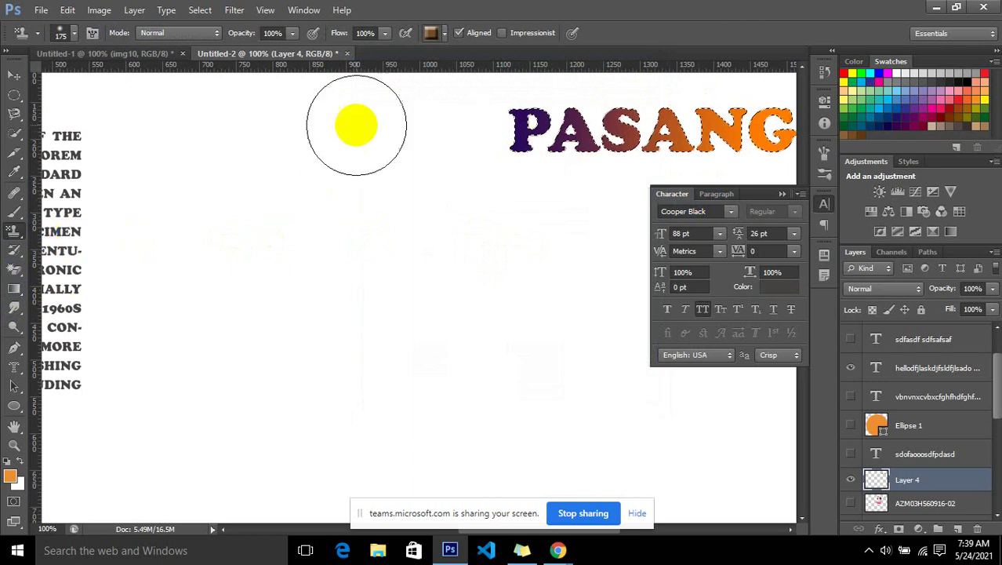
left_click_drag(682, 161, 524, 129)
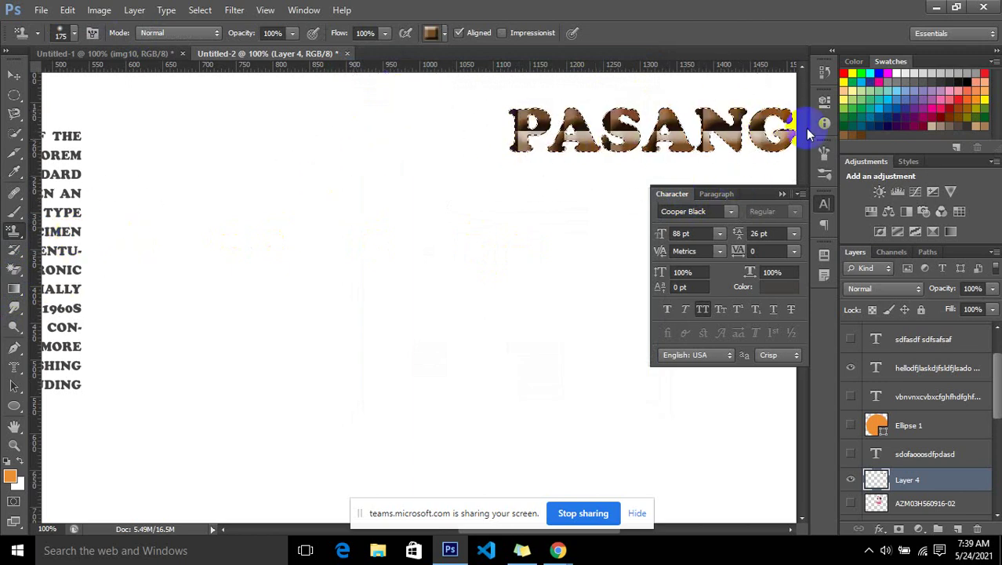
mouse_move(810, 128)
left_mouse_down()
mouse_move(496, 139)
mouse_move(506, 150)
left_mouse_up()
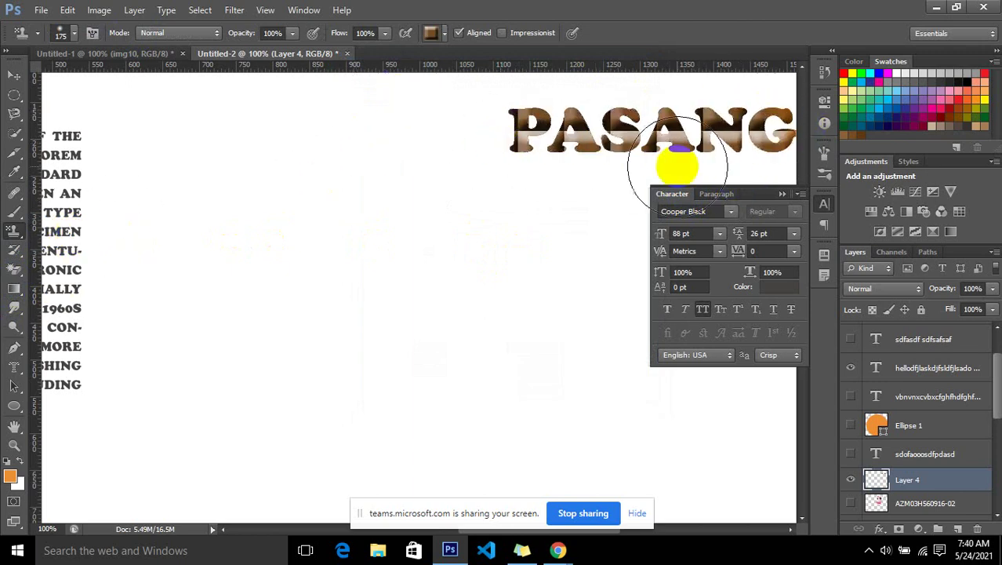
left_click(13, 75)
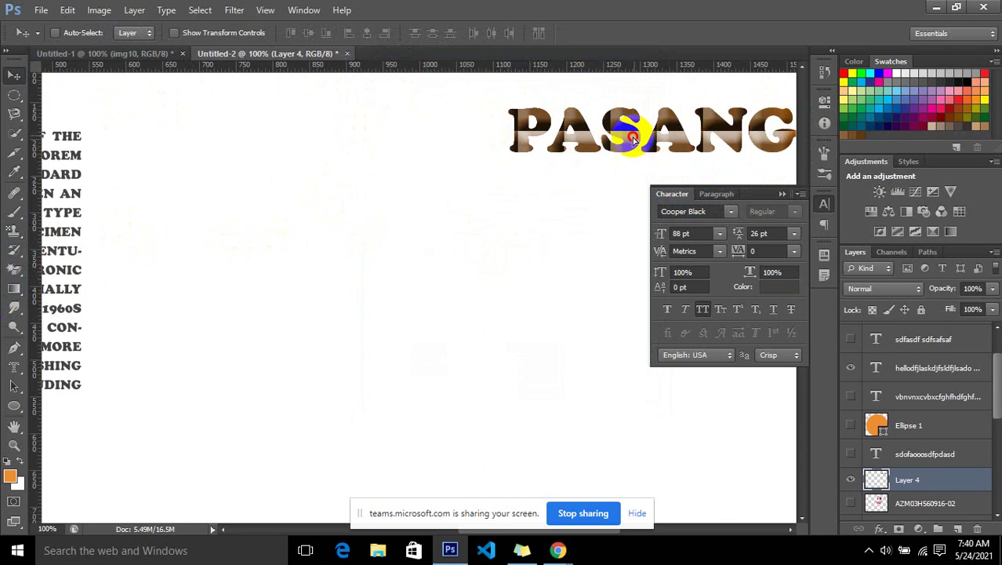
left_click_drag(625, 141, 396, 340)
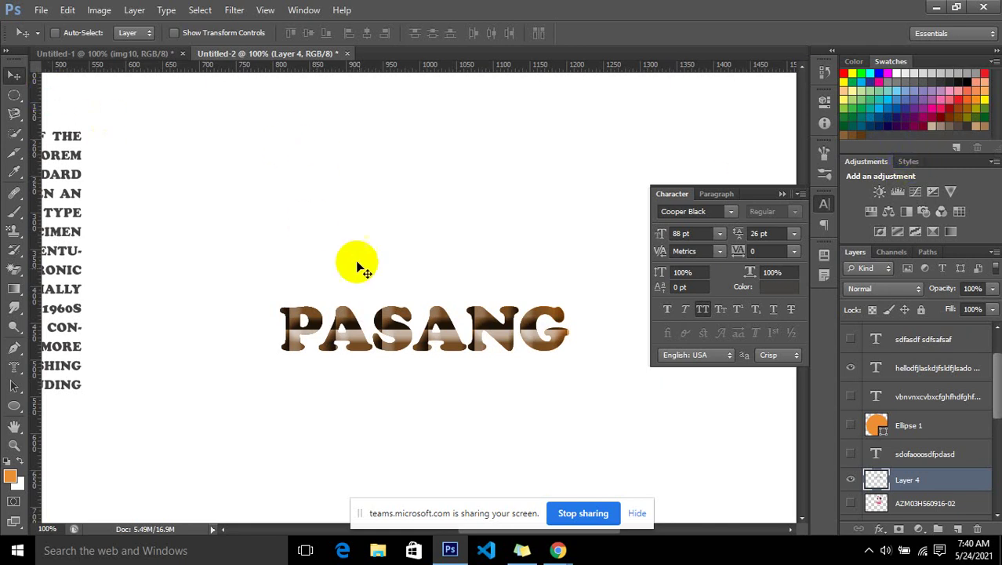
scroll(954, 501, "up", 2)
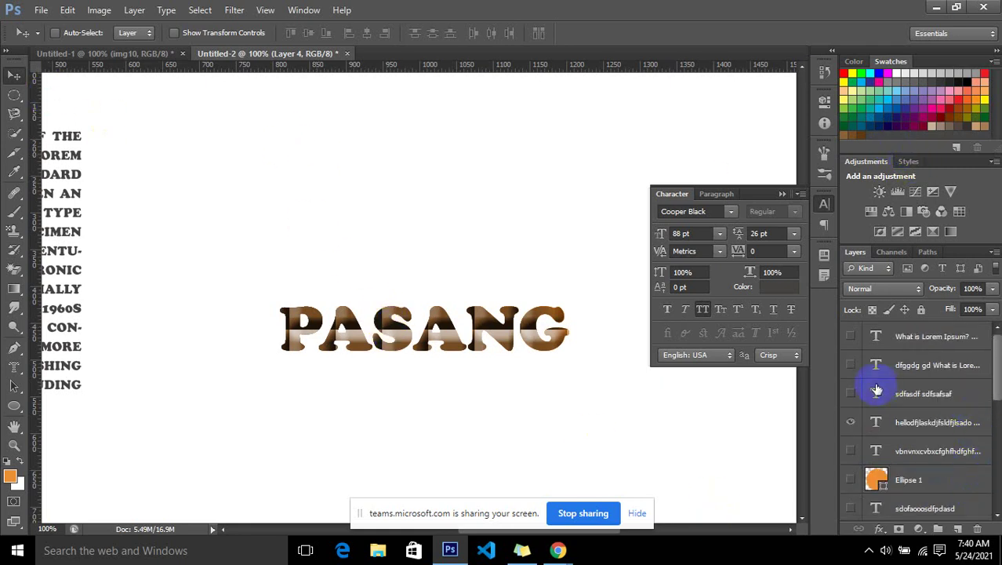
Add a new empty Layer 5 at the top of the layer stack
left_click(906, 337)
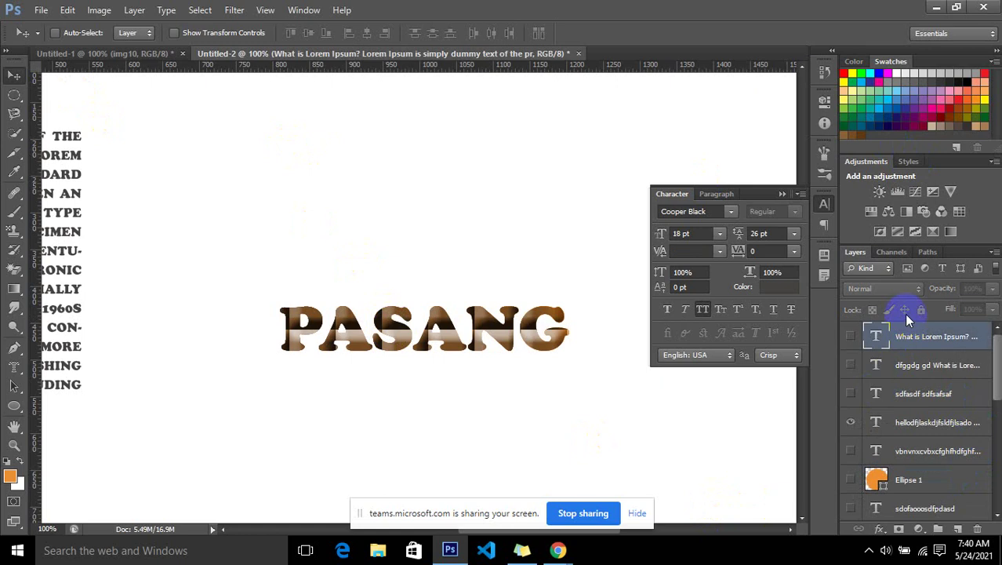
key("ctrl+shift+n")
key("Return")
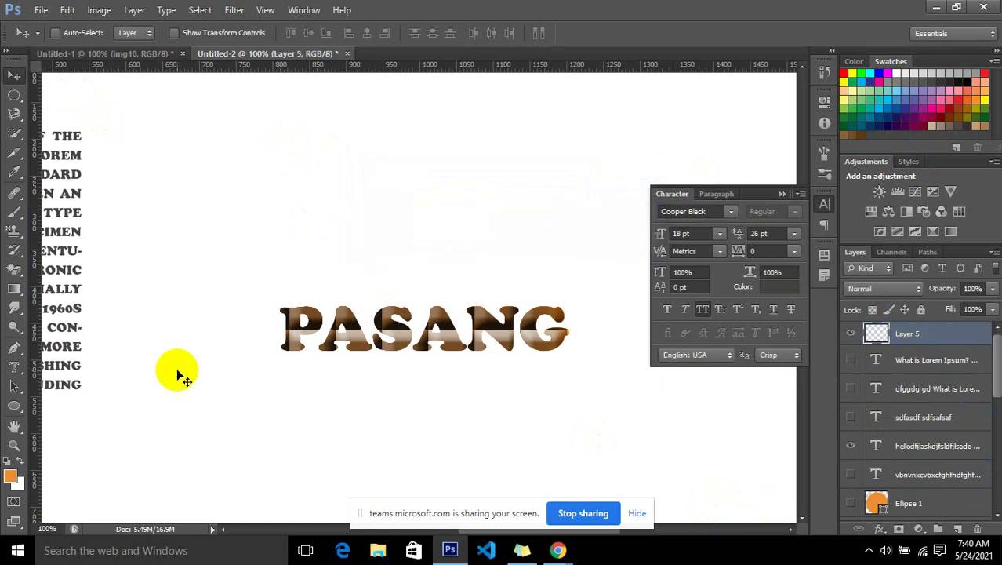
Draw a Horizontal Type text box above PASANG, then bring Chrome's Lorem Ipsum page forward
left_click(17, 367)
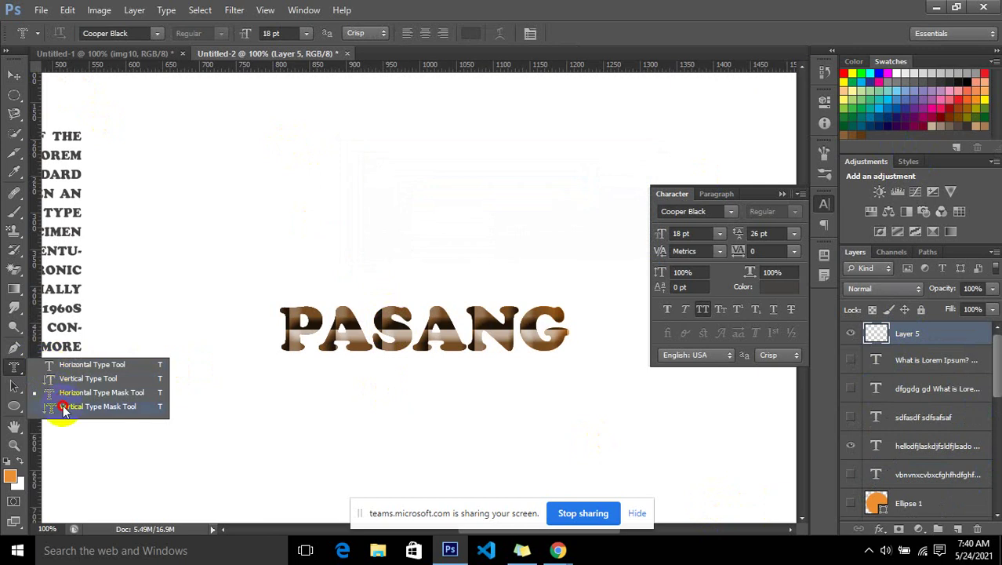
left_click(70, 365)
left_click_drag(256, 160, 584, 206)
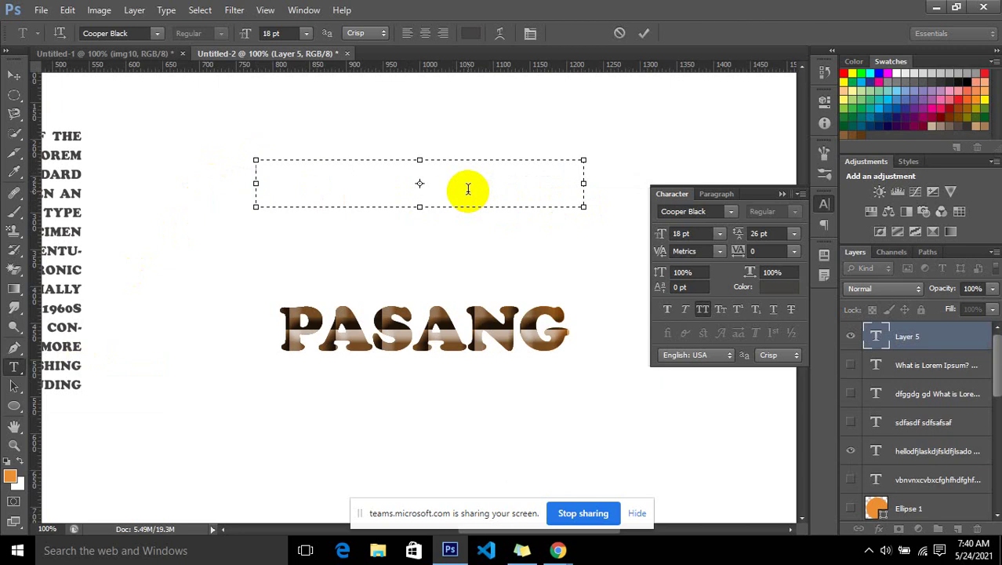
mouse_move(558, 550)
left_click(553, 524)
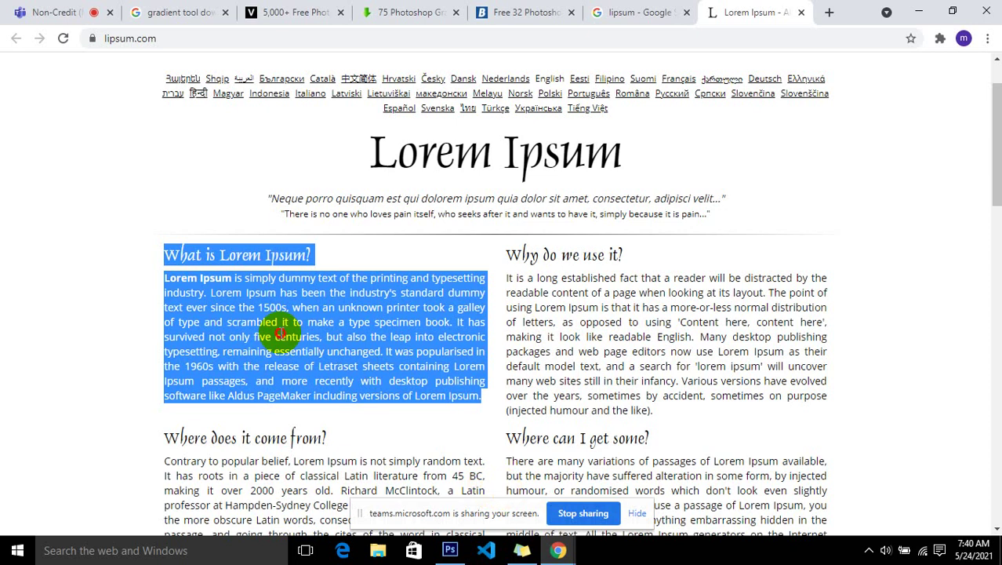
Copy 'Lorem Ipsum is simply dummy text of the printing and' from Chrome and return to Photoshop
left_click(262, 318)
left_click_drag(164, 279, 347, 264)
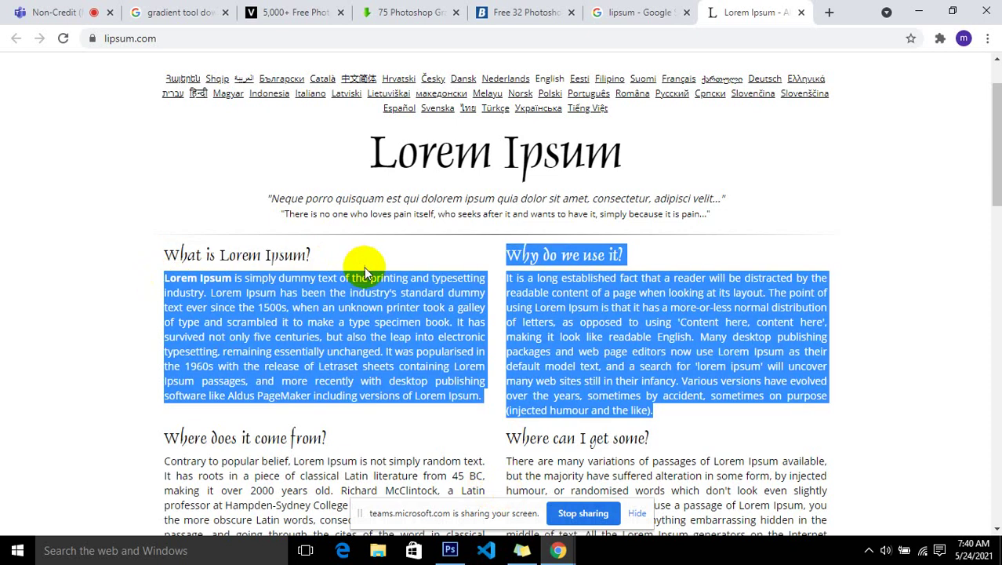
left_click(353, 270)
left_click_drag(169, 280, 433, 279)
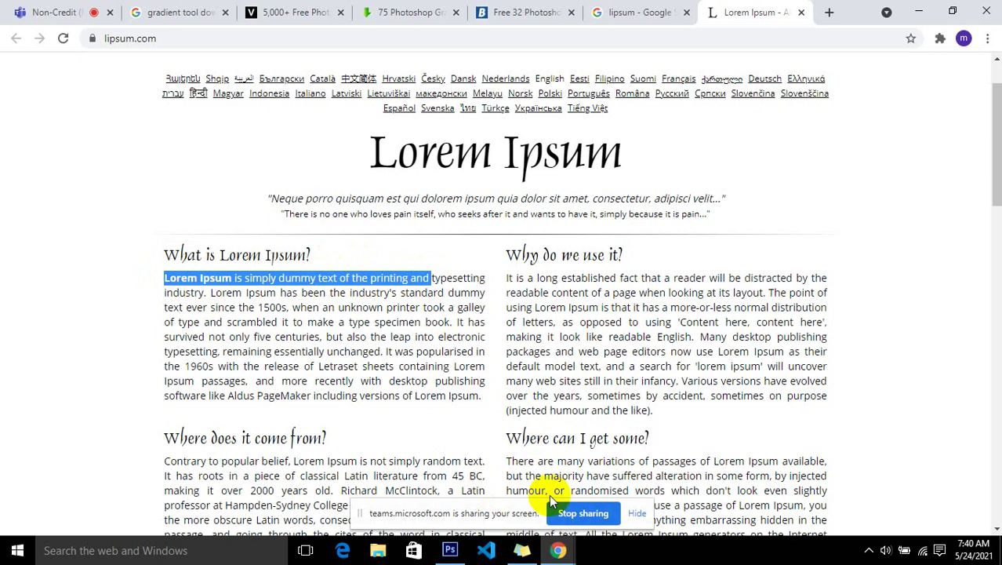
left_click(450, 550)
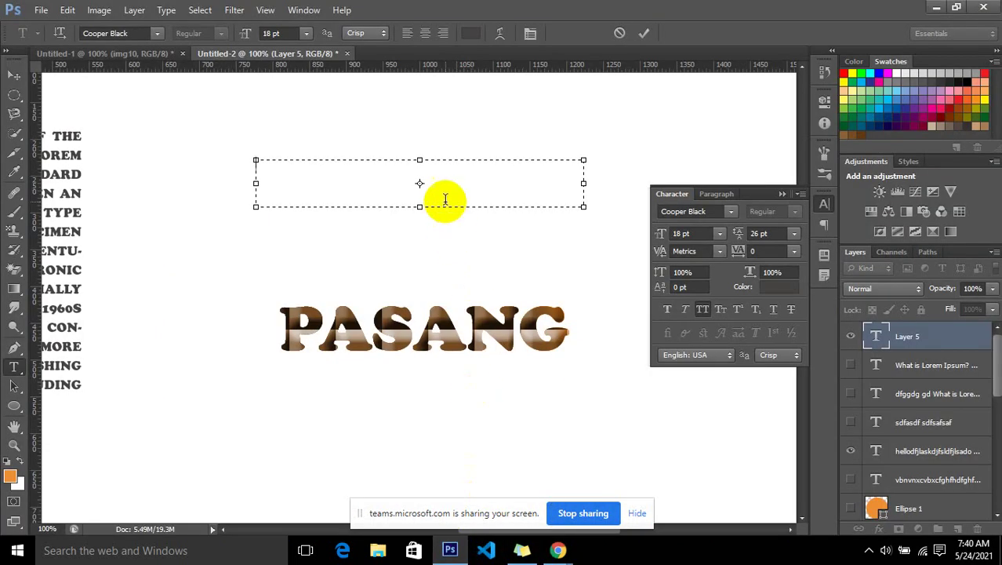
Paste the Lorem Ipsum sentence into the text box and delete 'PRINTING AND' so it ends at 'OF THE'
key("ctrl+v")
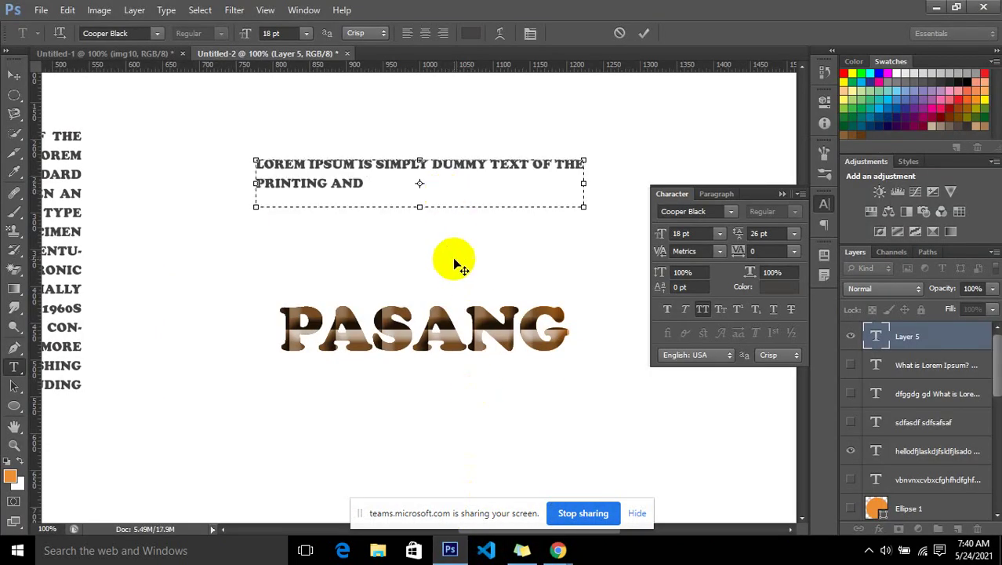
left_click(263, 185)
mouse_move(263, 185)
left_mouse_down()
mouse_move(212, 169)
mouse_move(203, 186)
left_mouse_up()
key("BackSpace")
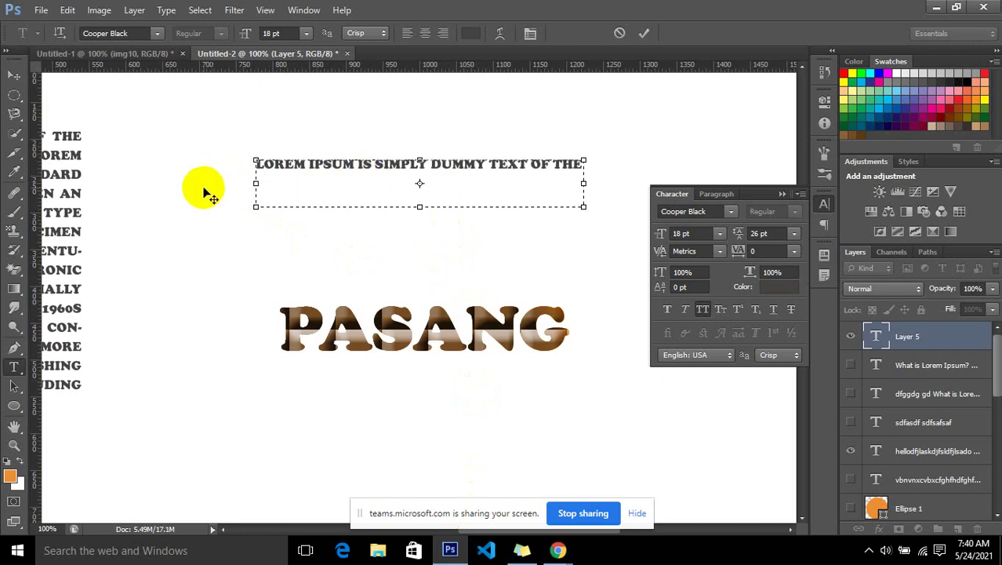
left_click(531, 37)
left_click(531, 37)
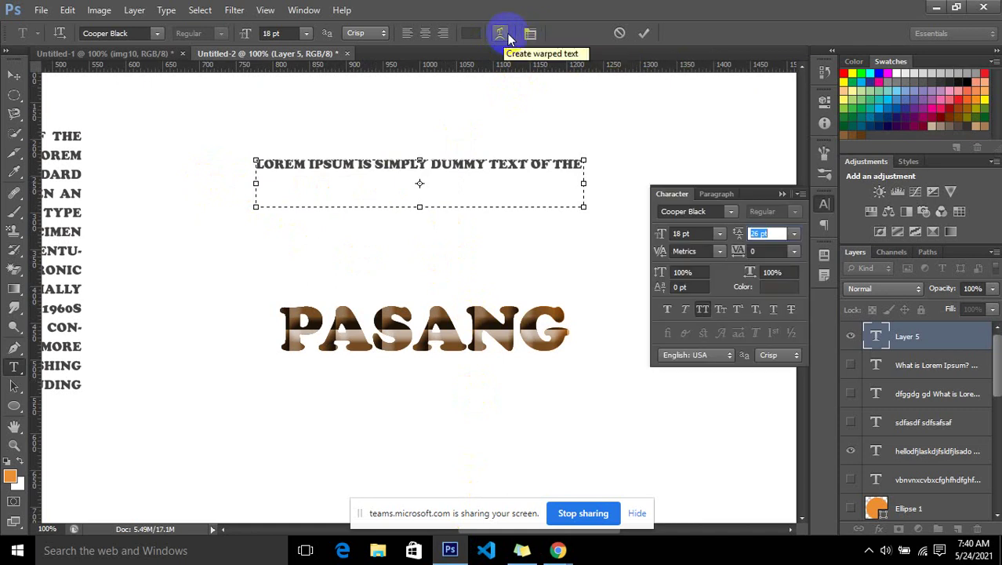
Open Warp Text, move the dialog aside, and preview the Arc and Arc Lower styles
left_click(509, 39)
left_click_drag(505, 116, 825, 91)
left_click(844, 117)
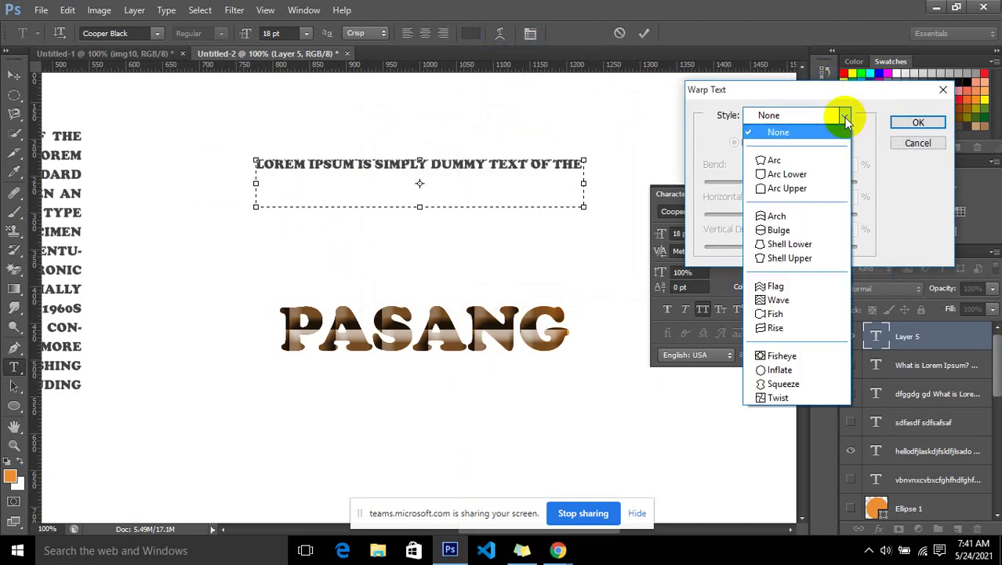
left_click(824, 161)
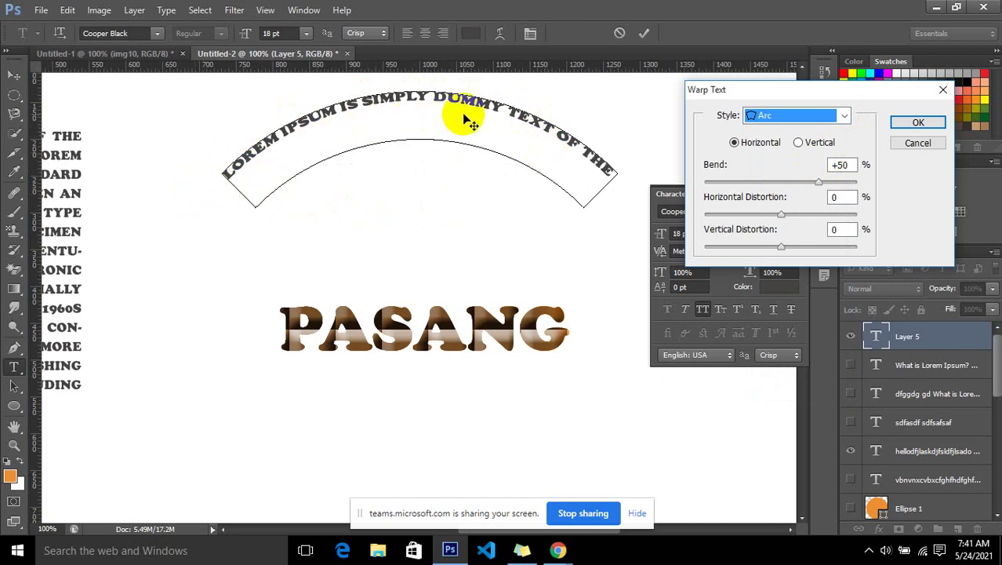
left_click(845, 116)
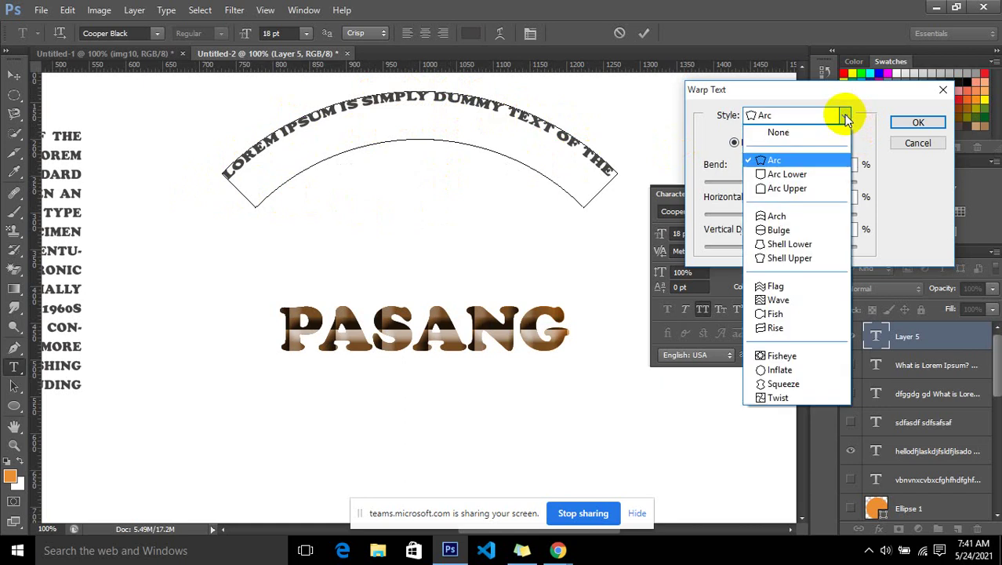
left_click(821, 173)
Preview the Arc Upper, Bulge, Shell Upper and Flag warp styles at +50 bend
left_click(845, 116)
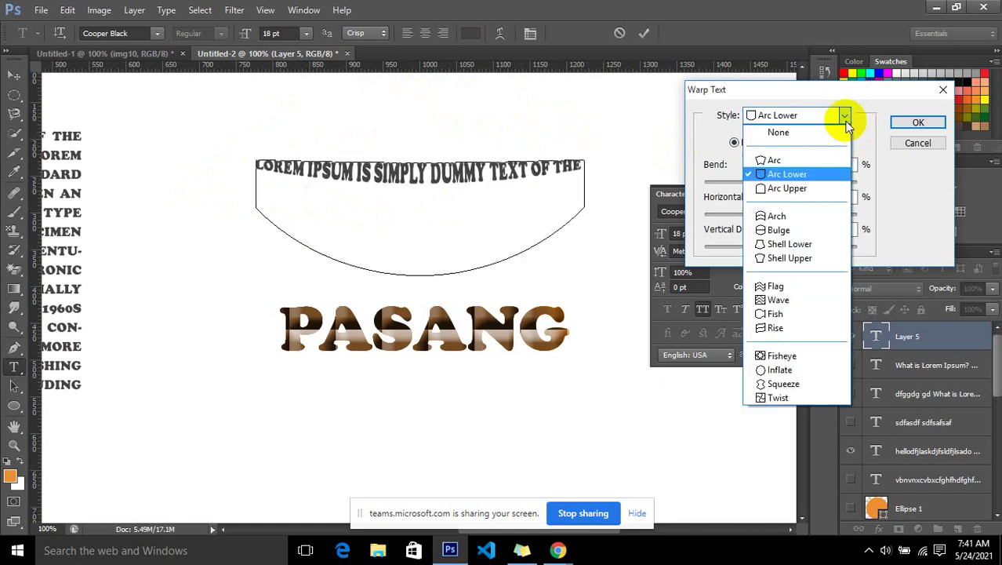
left_click(822, 184)
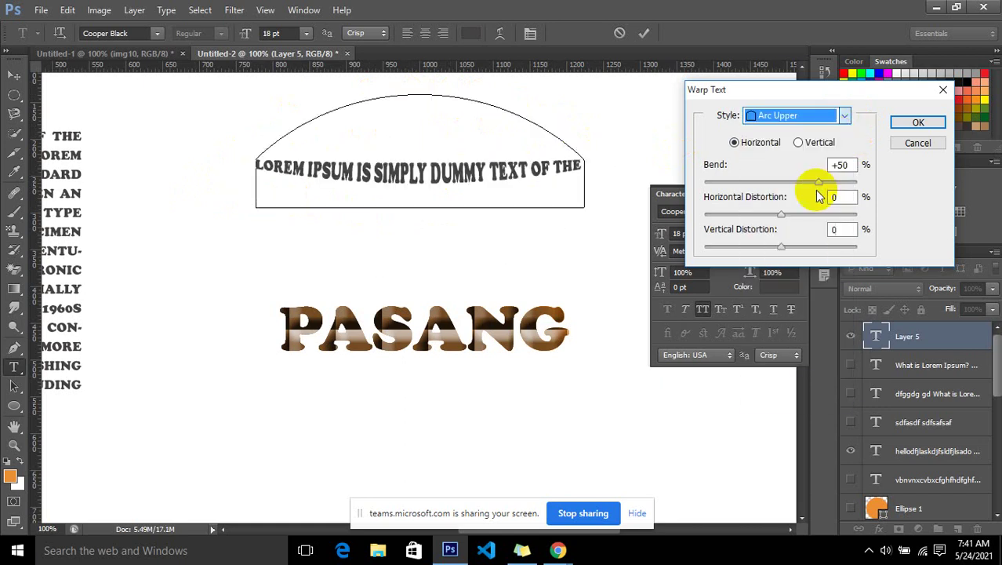
left_click(841, 116)
left_click(804, 232)
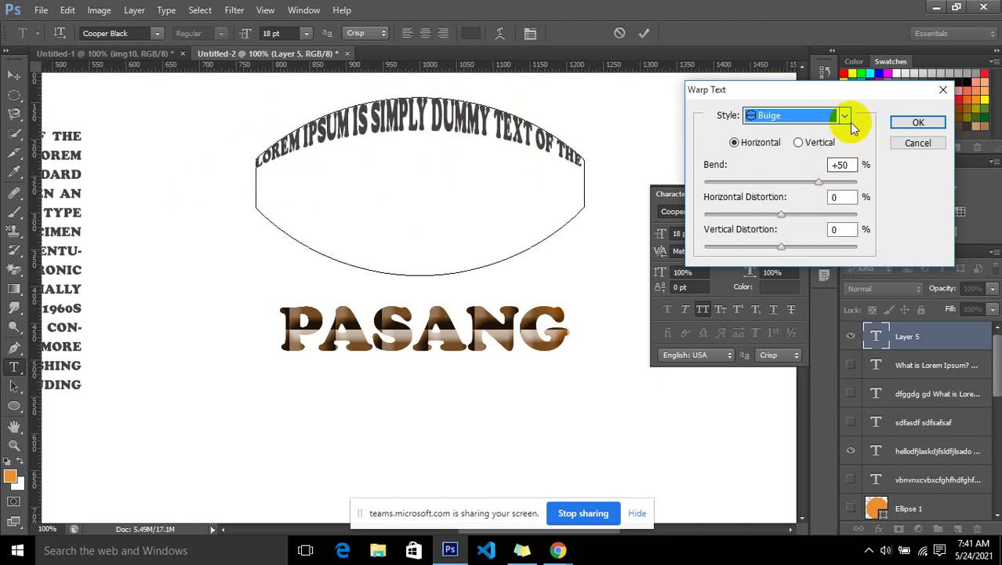
left_click(845, 116)
left_click(804, 259)
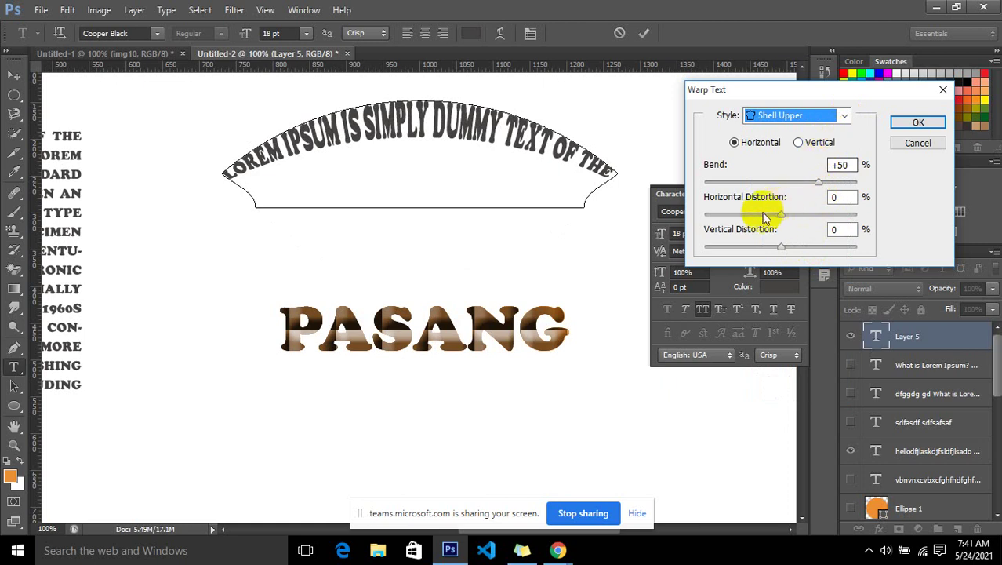
left_click(844, 116)
left_click(790, 286)
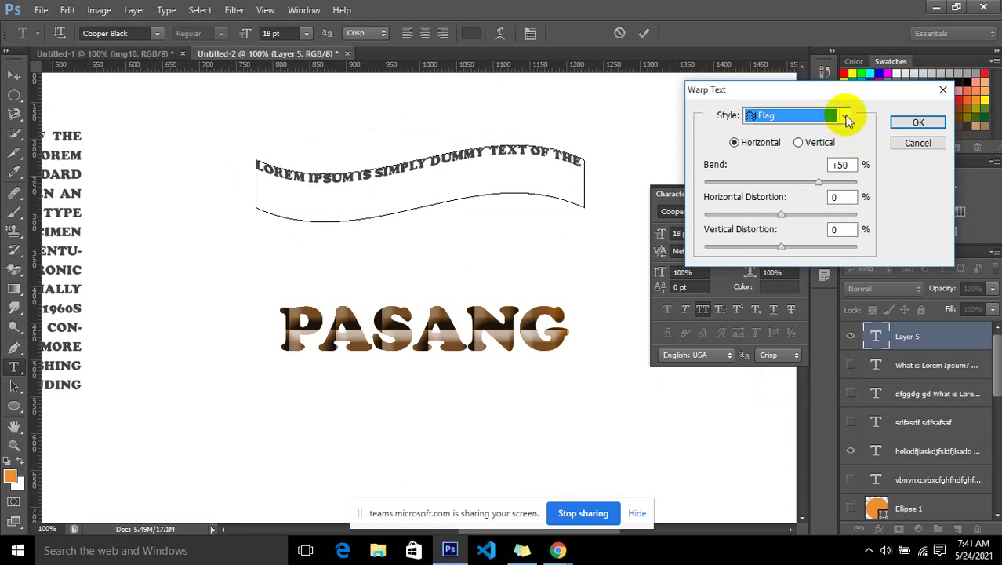
left_click(846, 116)
Preview the Fish warp, browse the Image, Layer and Select menus, then cancel Warp Text
left_click(791, 312)
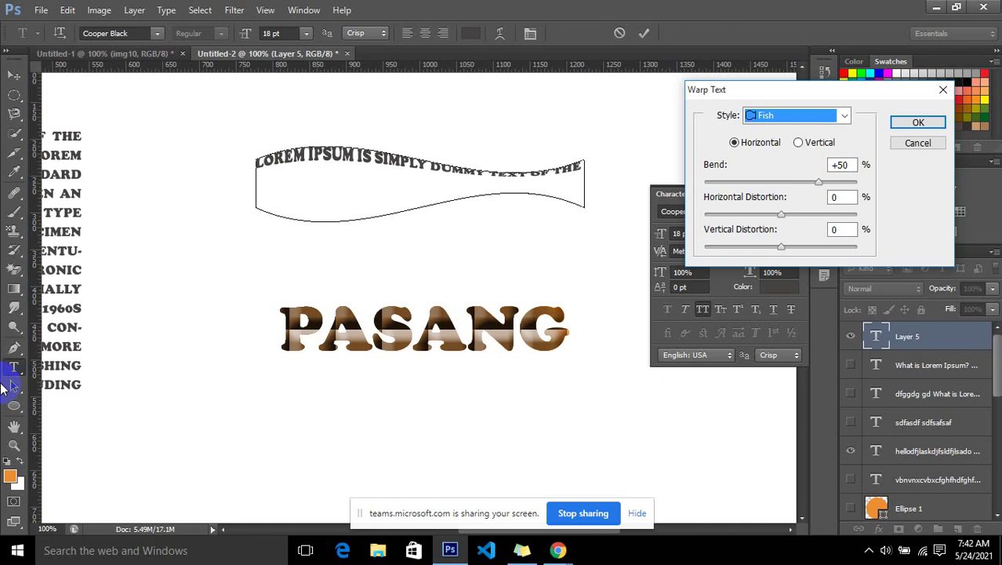
left_click(233, 11)
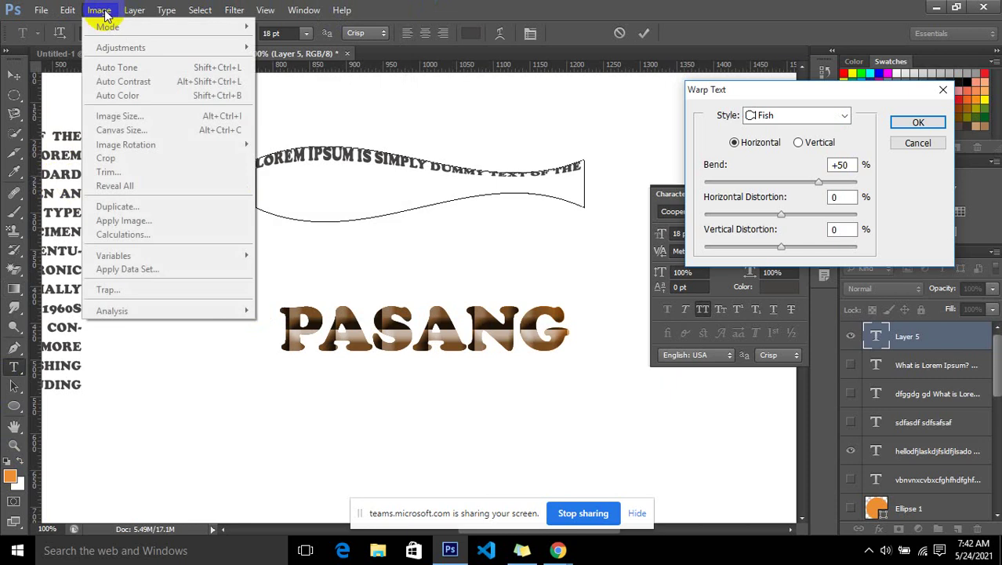
left_click(104, 13)
left_click(135, 11)
left_click(196, 11)
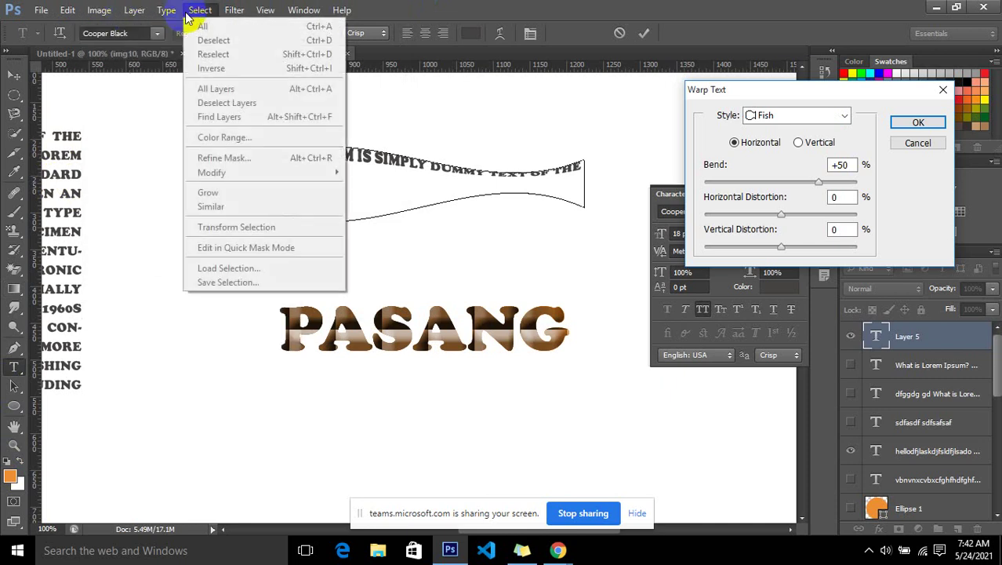
left_click(865, 94)
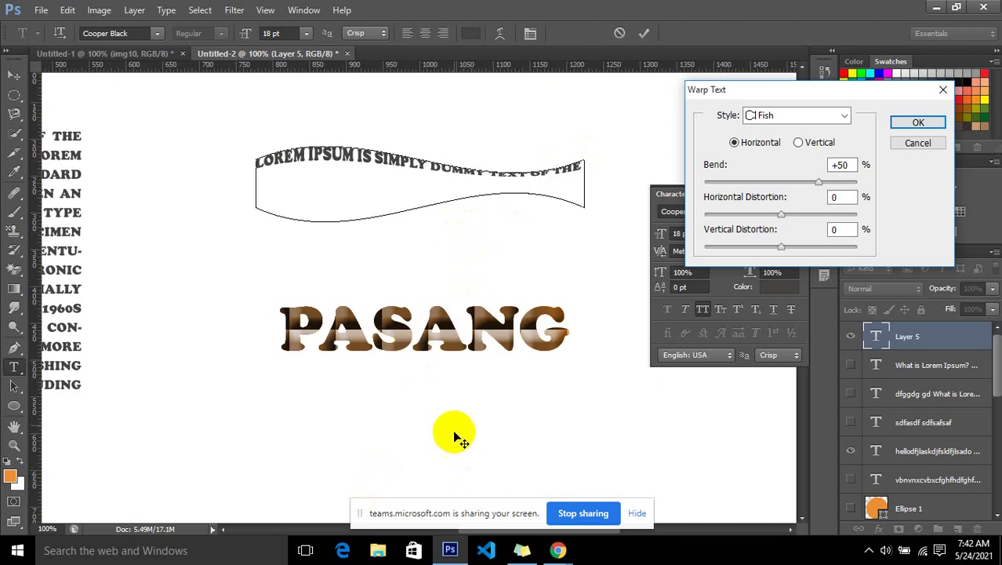
left_click(943, 90)
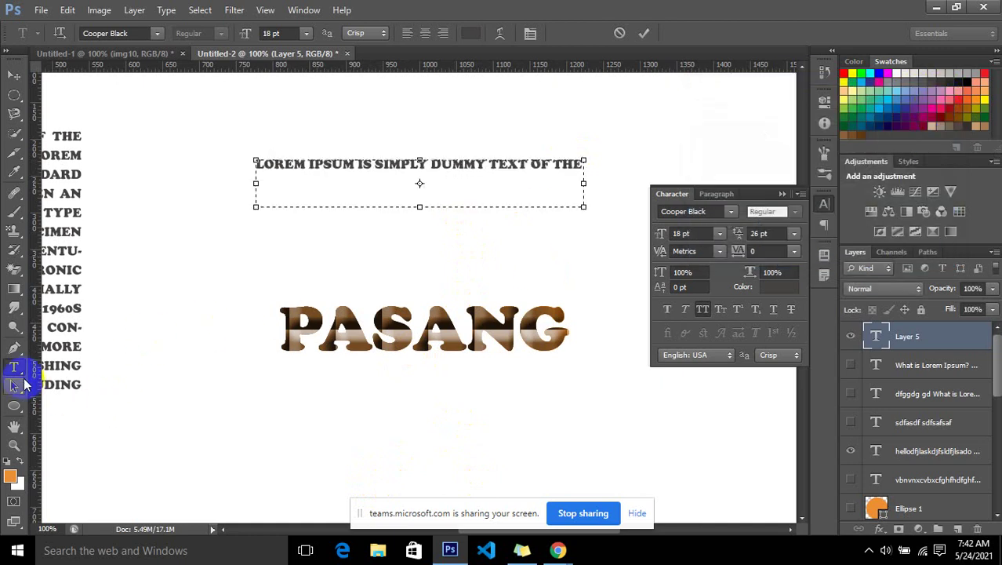
Try the Path Selection, Pen and Ellipse tools before returning to the Horizontal Type Tool
left_click(24, 388)
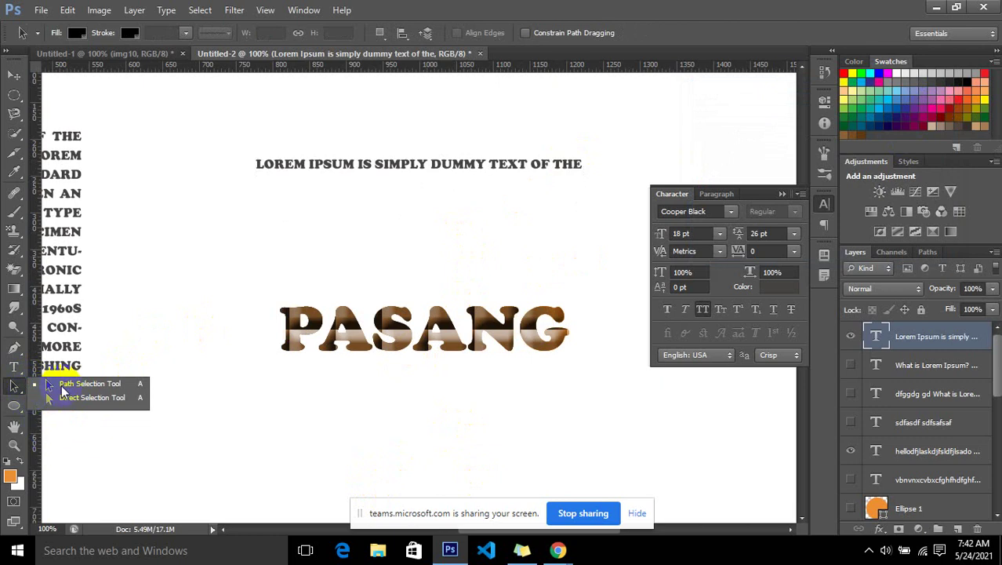
left_click(49, 410)
left_click(21, 354)
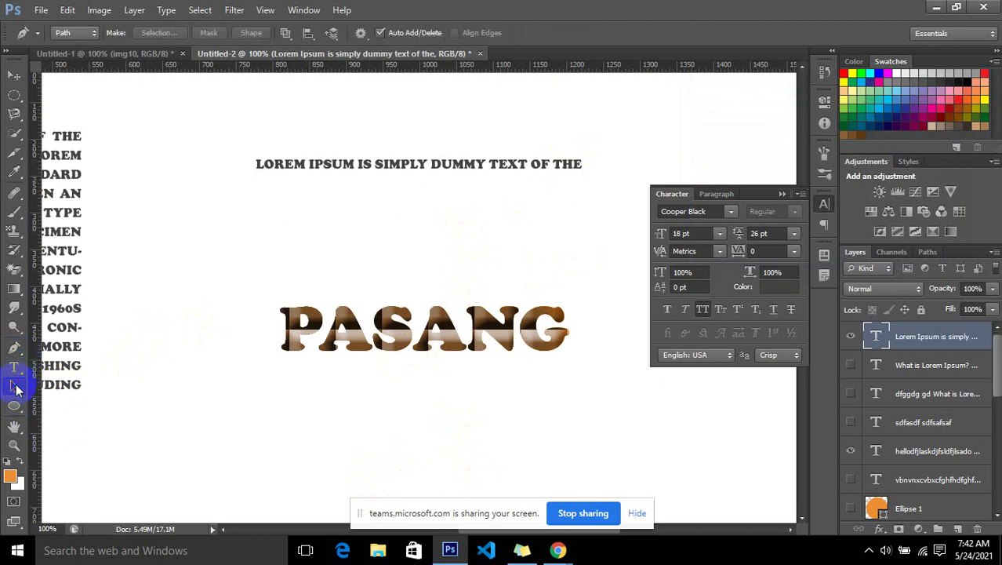
left_click(14, 384)
left_click(14, 348)
left_click(23, 409)
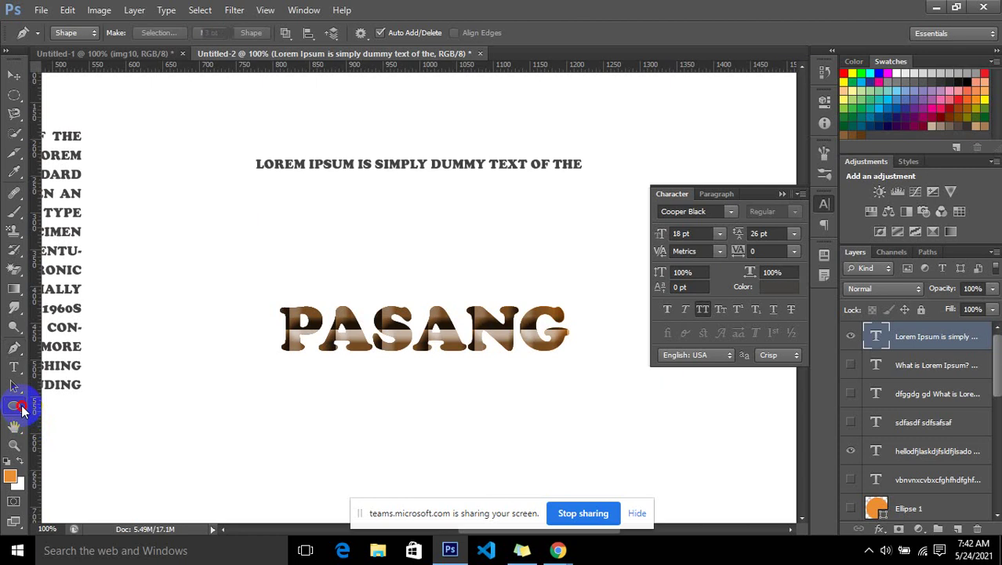
left_click(22, 407)
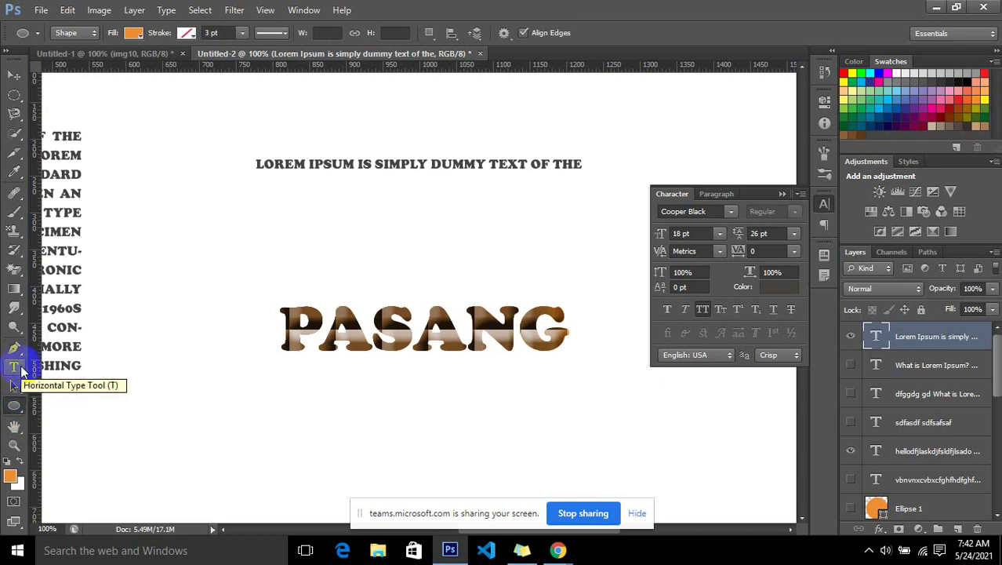
left_click(22, 368)
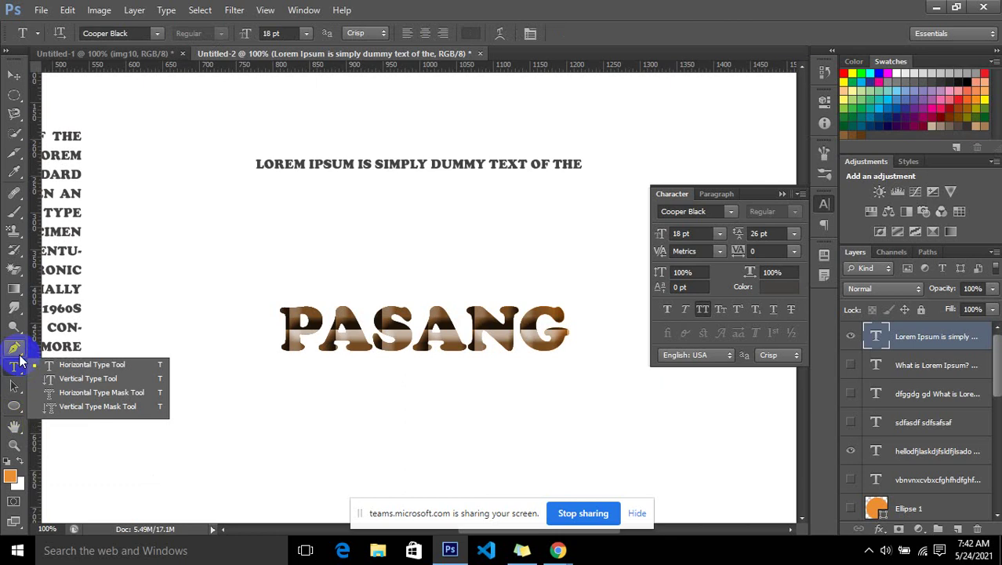
left_click(98, 364)
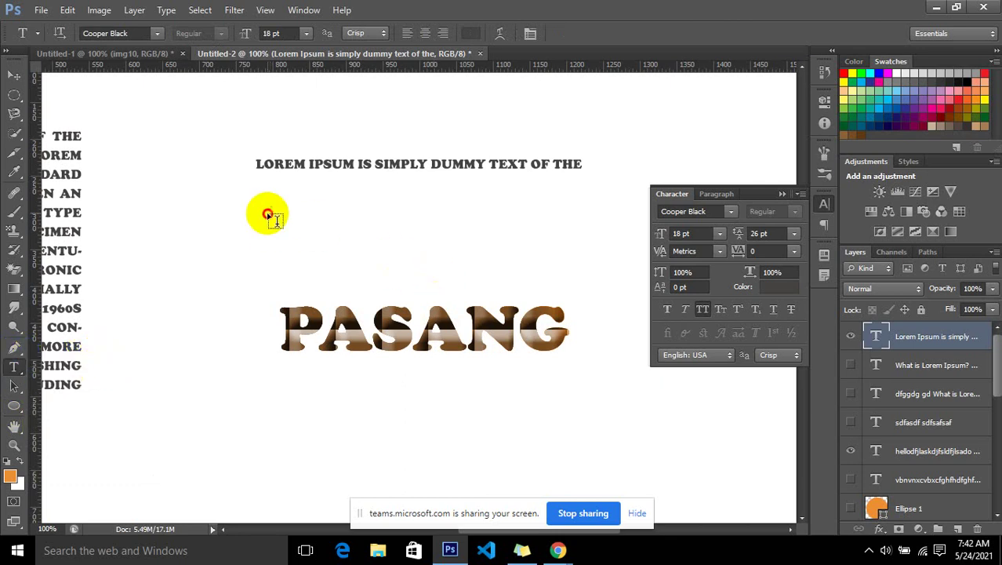
Draw a new text box between the headline and PASANG, glance at Chrome, then minimize it
left_click_drag(269, 217, 600, 274)
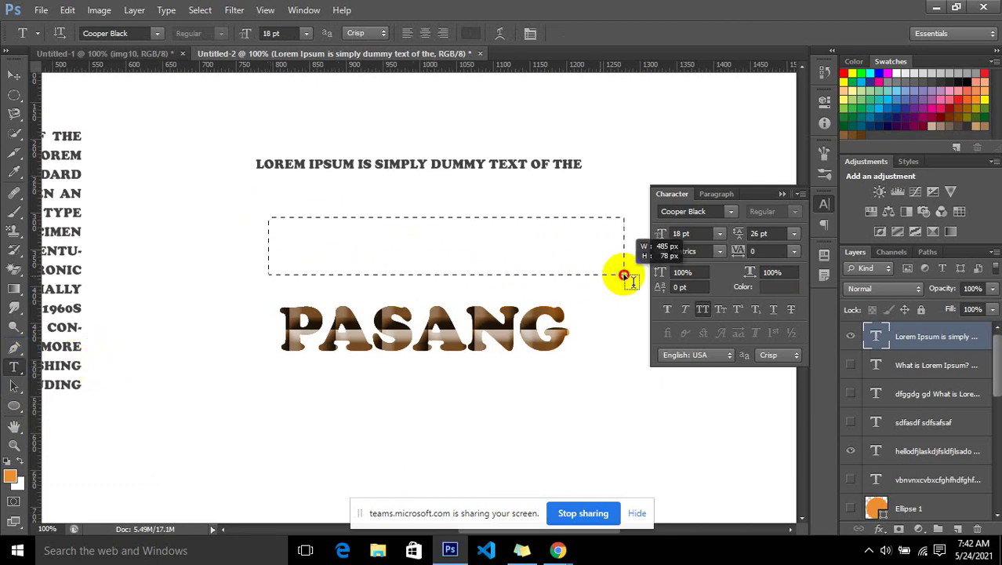
left_click_drag(600, 276, 621, 298)
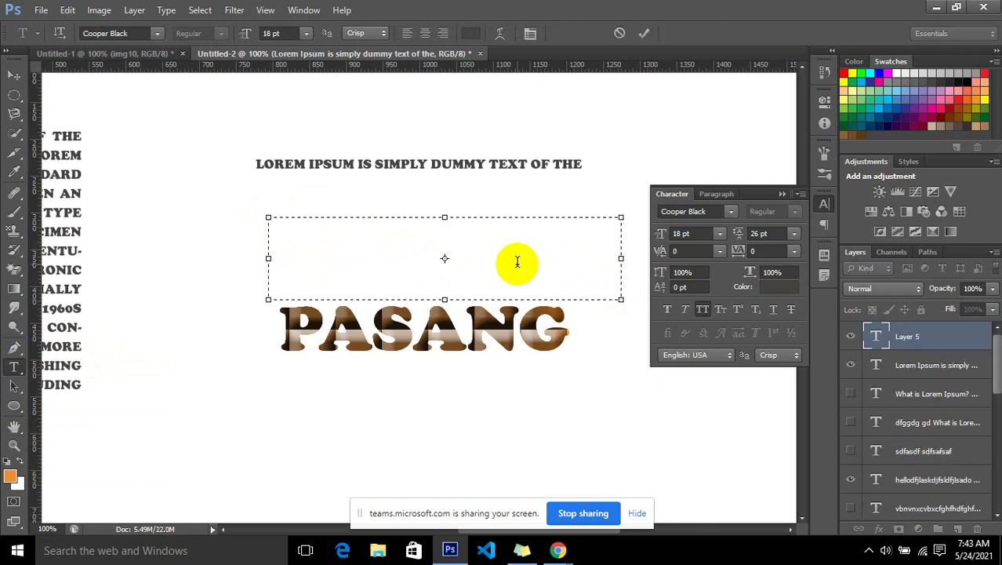
left_click(549, 538)
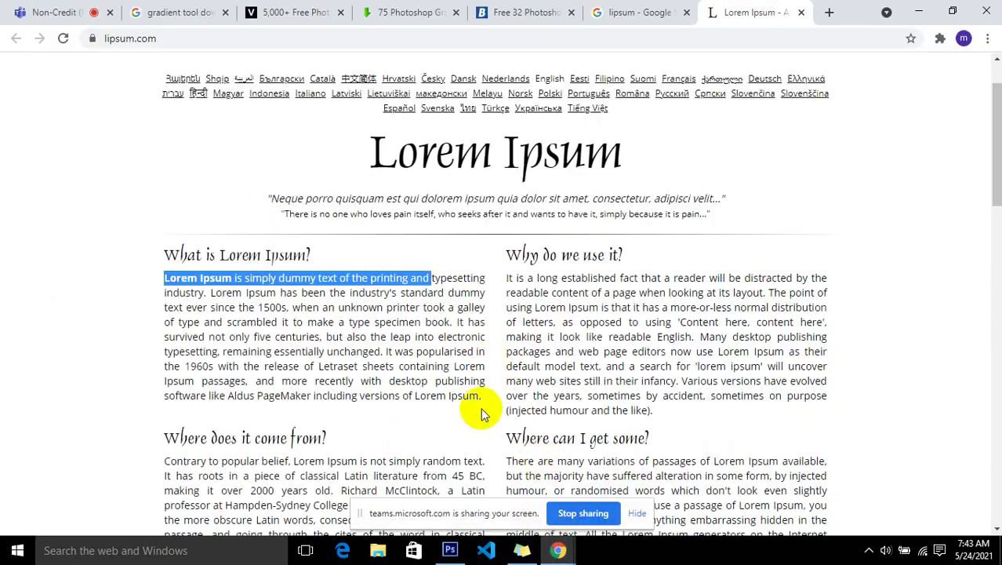
left_click(919, 11)
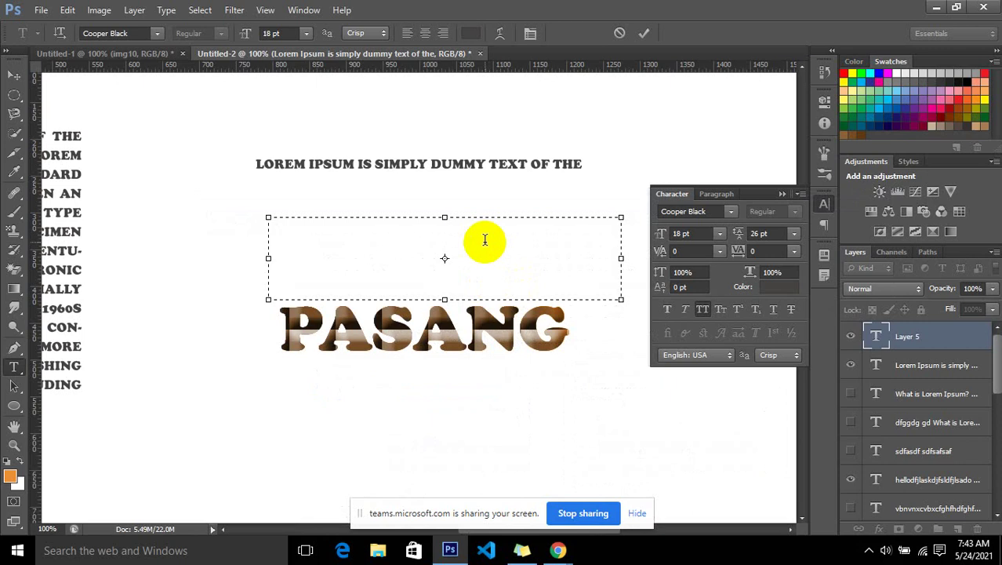
Try typing 'hello' variants in the paragraph box and toggle all capitals on
type("hello")
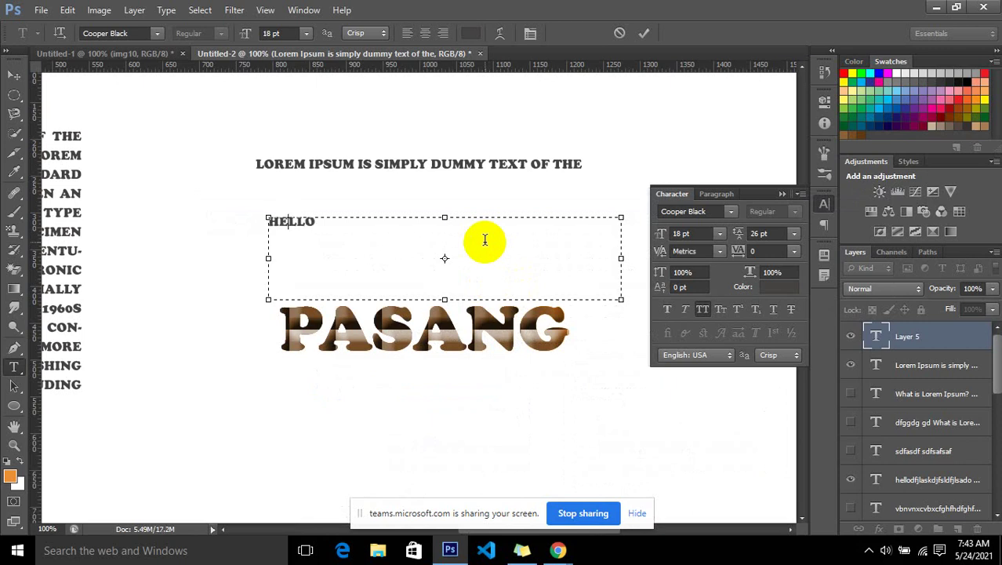
key("BackSpace")
key("BackSpace")
key("BackSpace")
type("hello")
key("BackSpace")
key("BackSpace")
key("BackSpace")
key("BackSpace")
key("BackSpace")
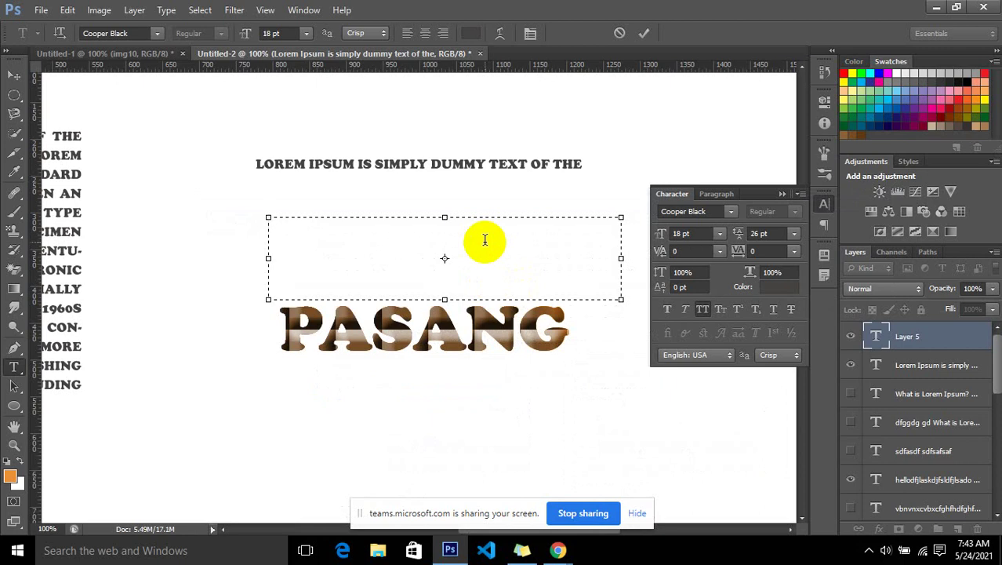
type("he")
type("llo  dsj")
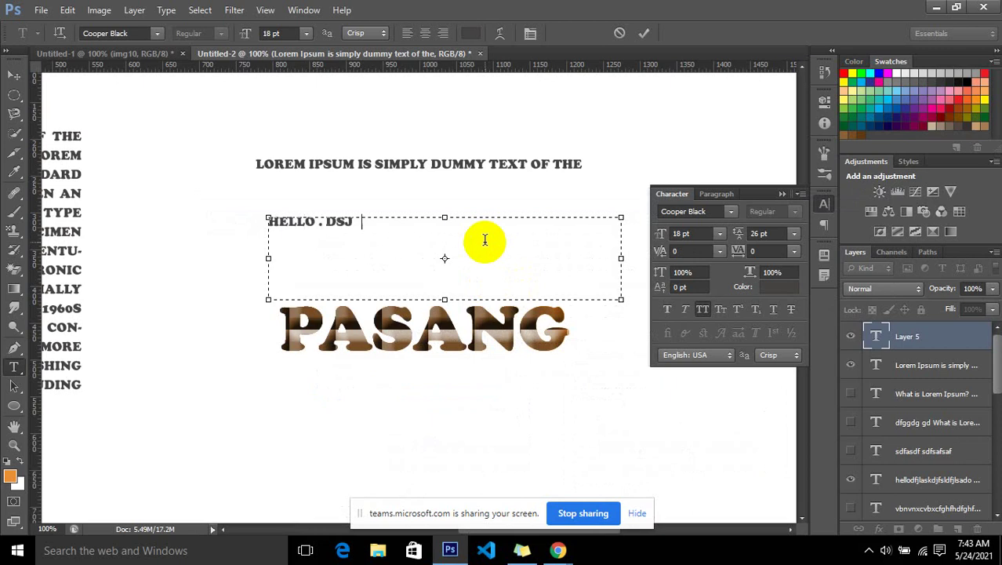
type("fl")
left_click(702, 310)
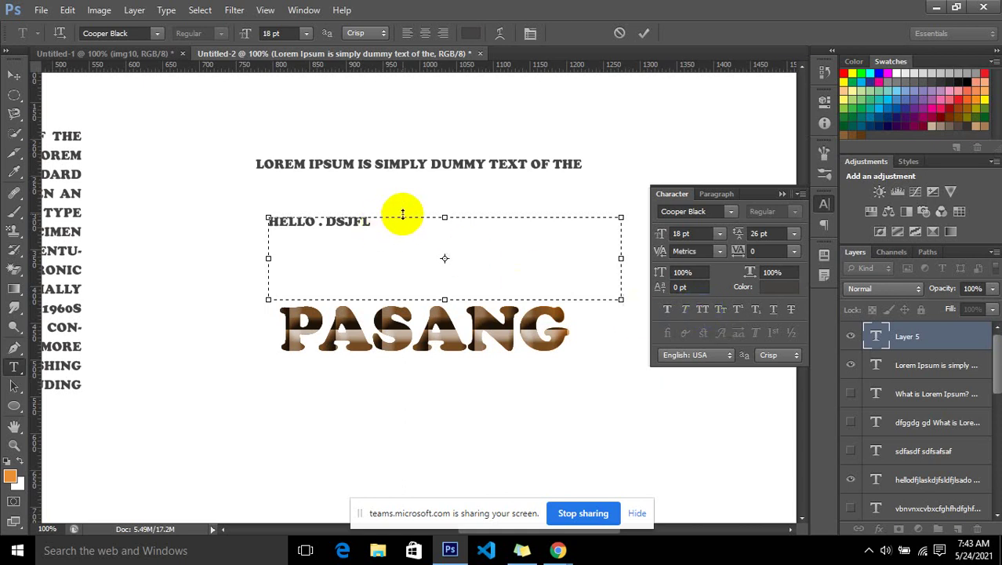
key("Left")
key("Delete")
key("Left")
key("Left")
key("Left")
key("Left")
Clear the box, turn off all caps, and enter a self-introduction ending 'i like to play basket ball'
key("ctrl+a")
key("Delete")
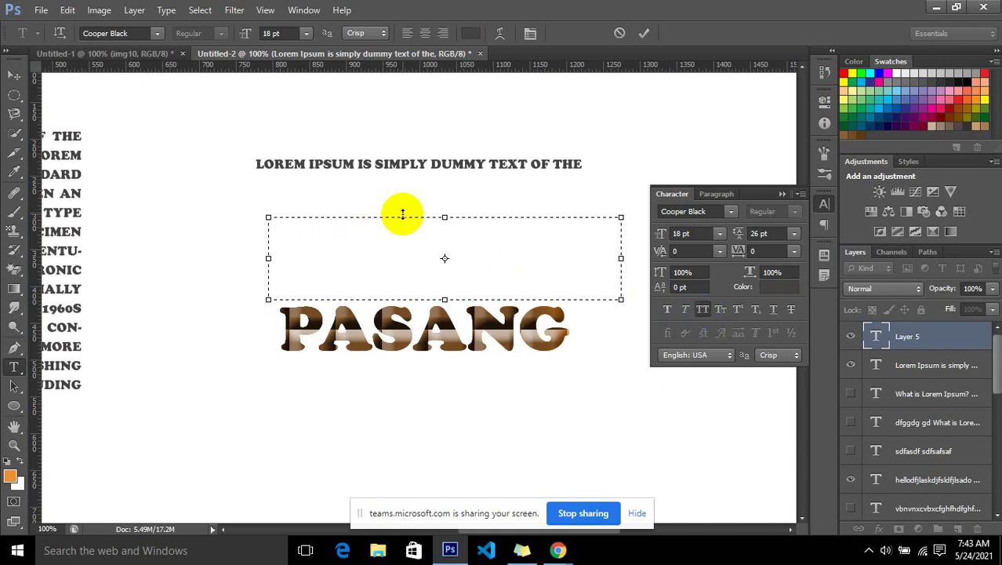
left_click(700, 309)
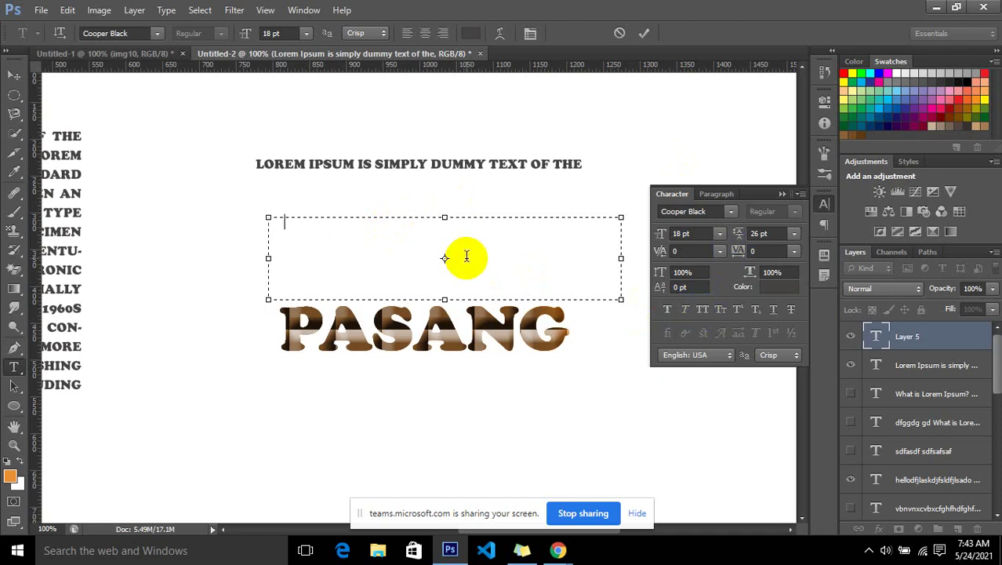
type("hello m y")
type(" name is pasang")
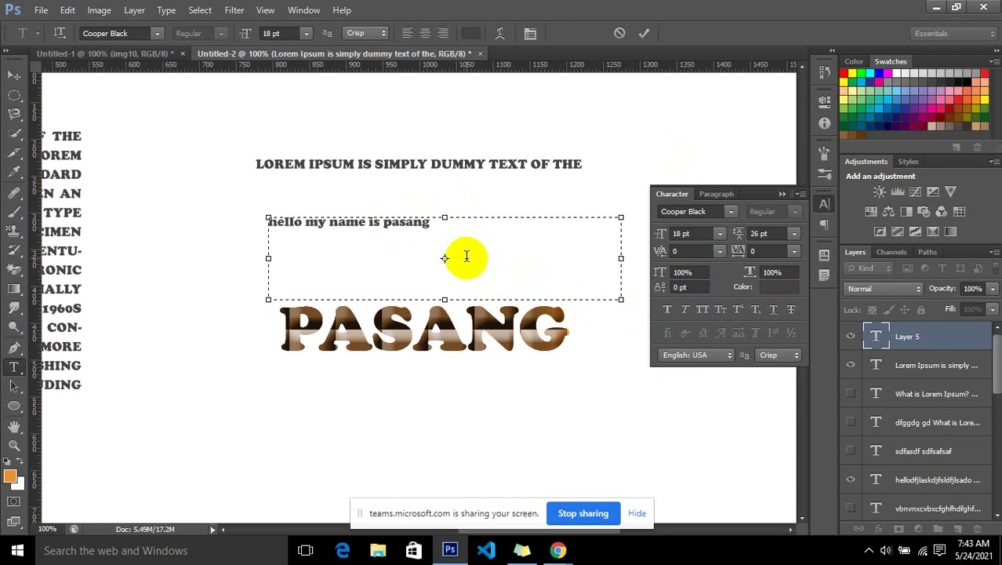
type(". i like t")
type("o play ")
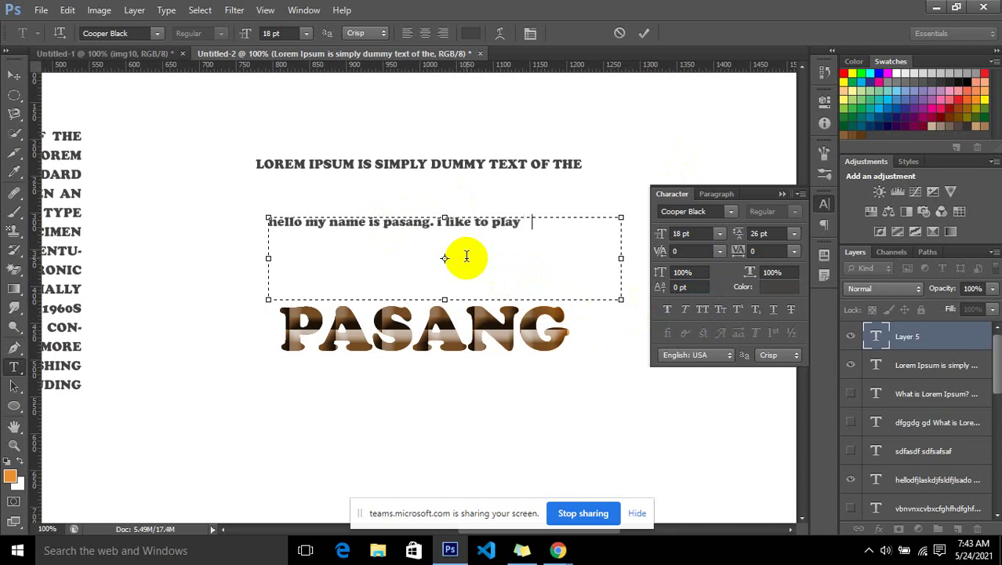
type("basket ball")
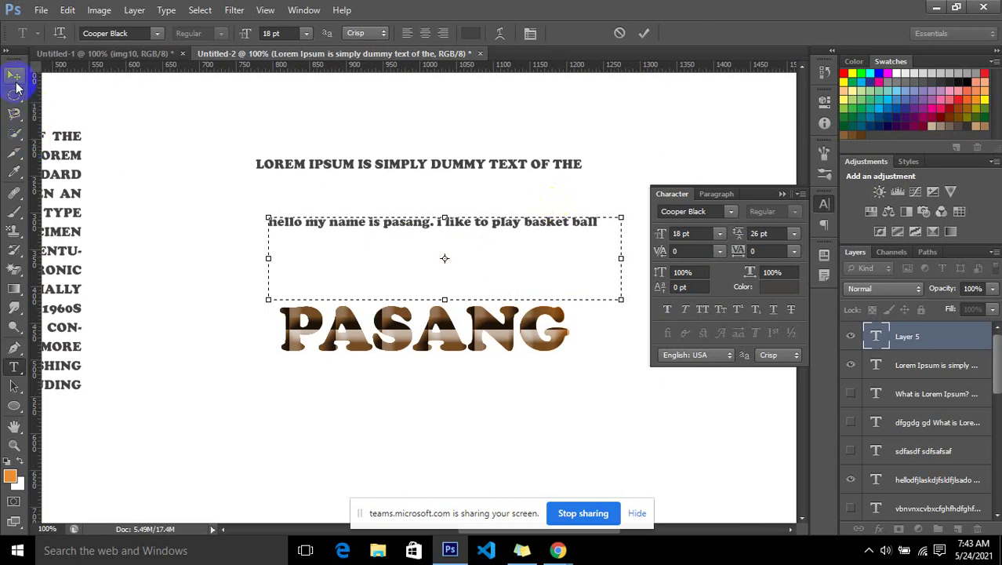
left_click(14, 75)
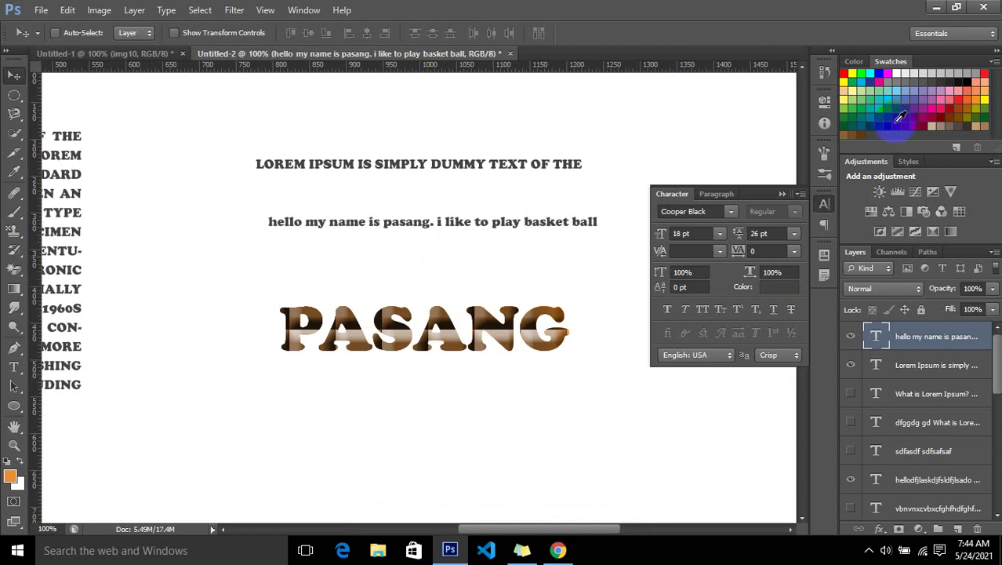
Bring Chrome forward on the Teams 'Non-Credit' meeting tab
left_click(558, 549)
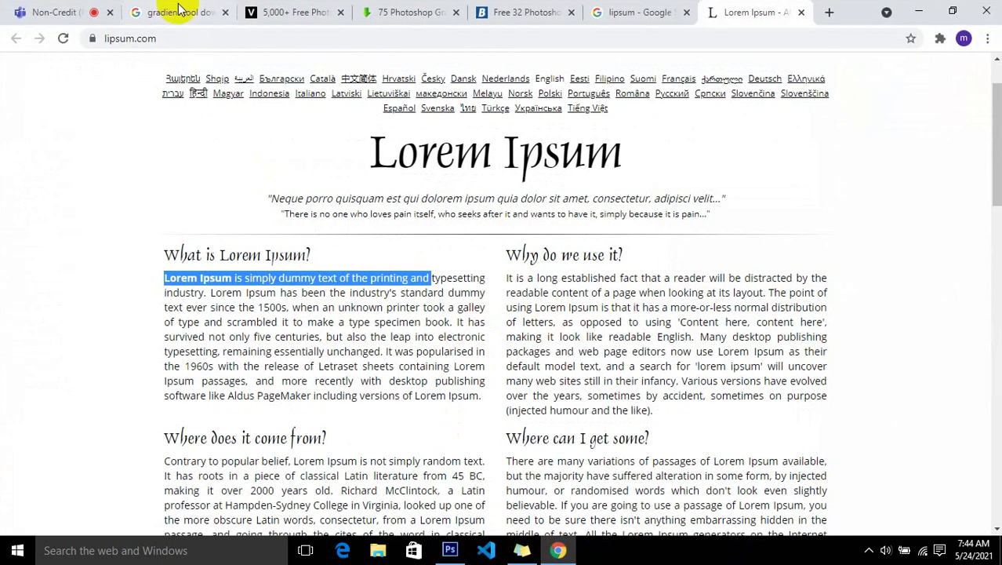
left_click(94, 11)
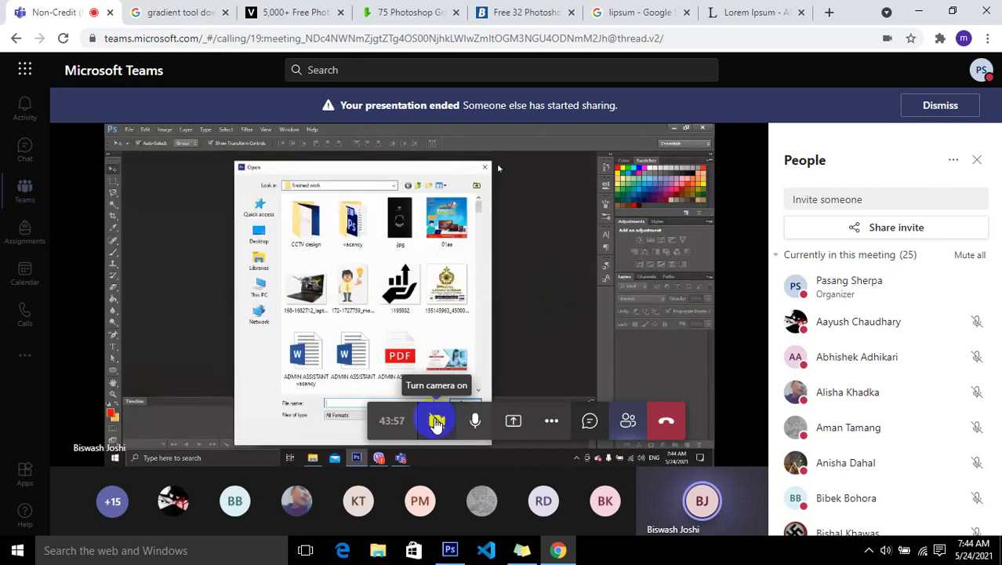
Turn the camera on from the Teams meeting control bar
left_click(437, 422)
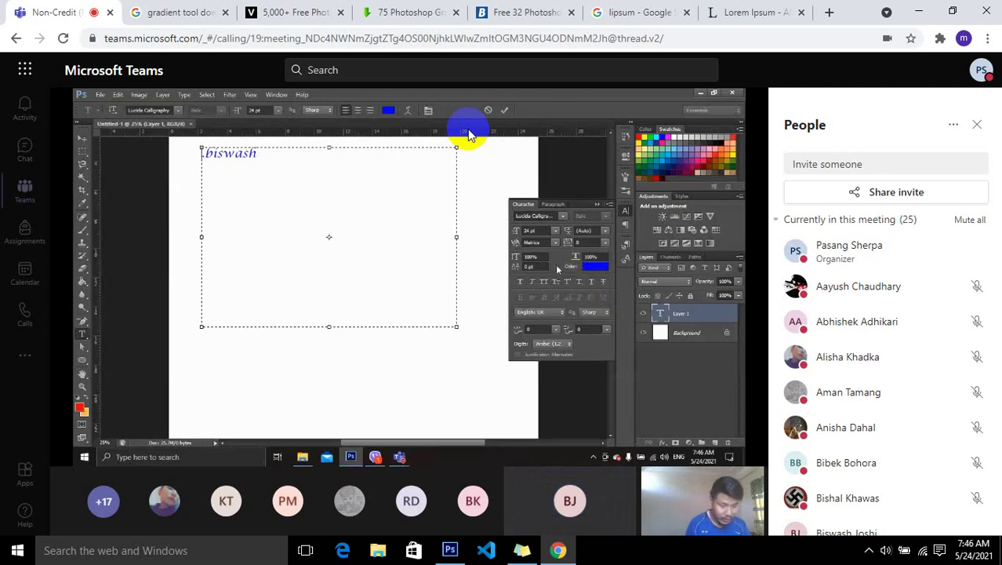
Go to the gradient-tool Google results tab and select its search query
left_click(555, 552)
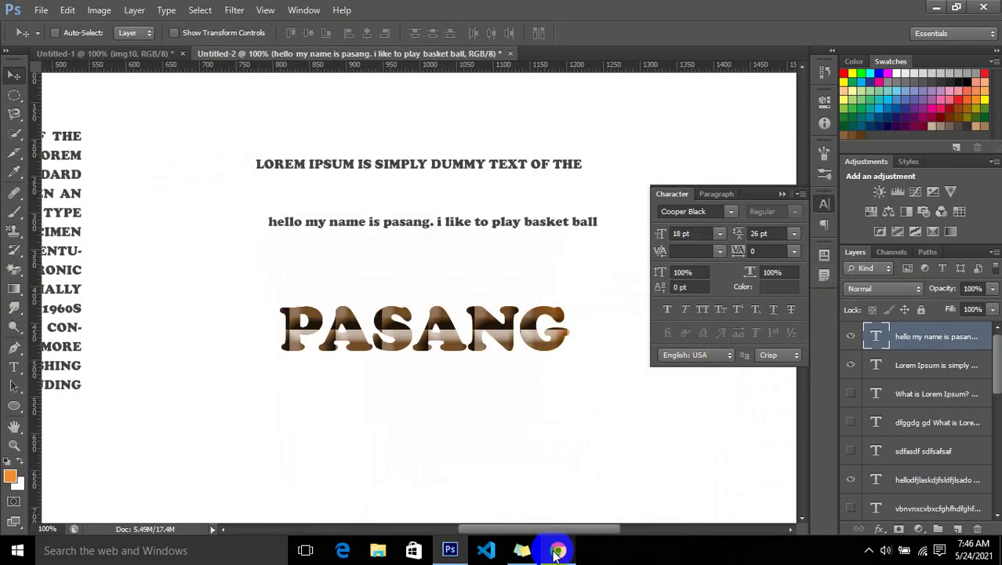
left_click(556, 552)
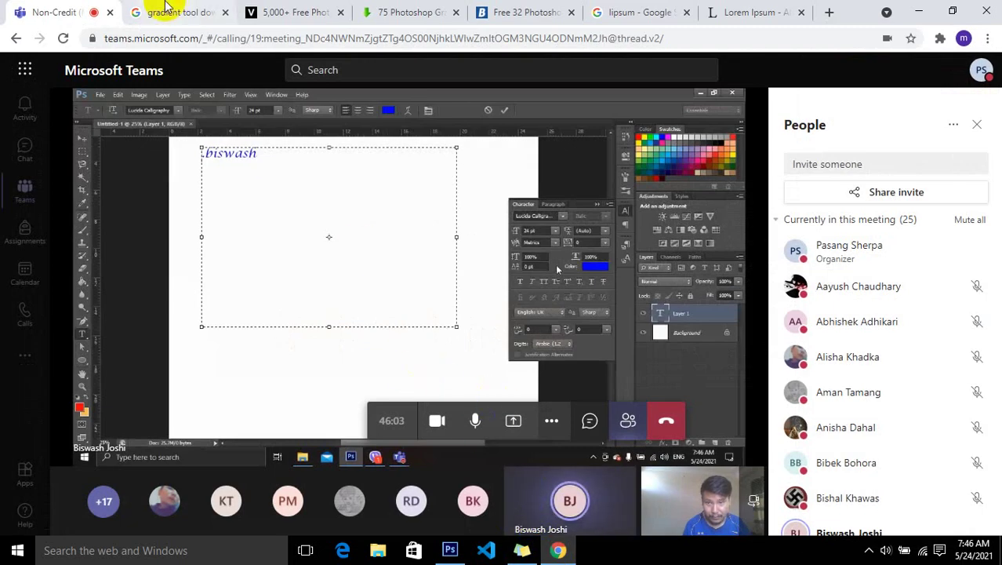
left_click(161, 12)
left_click_drag(330, 88, 3, 113)
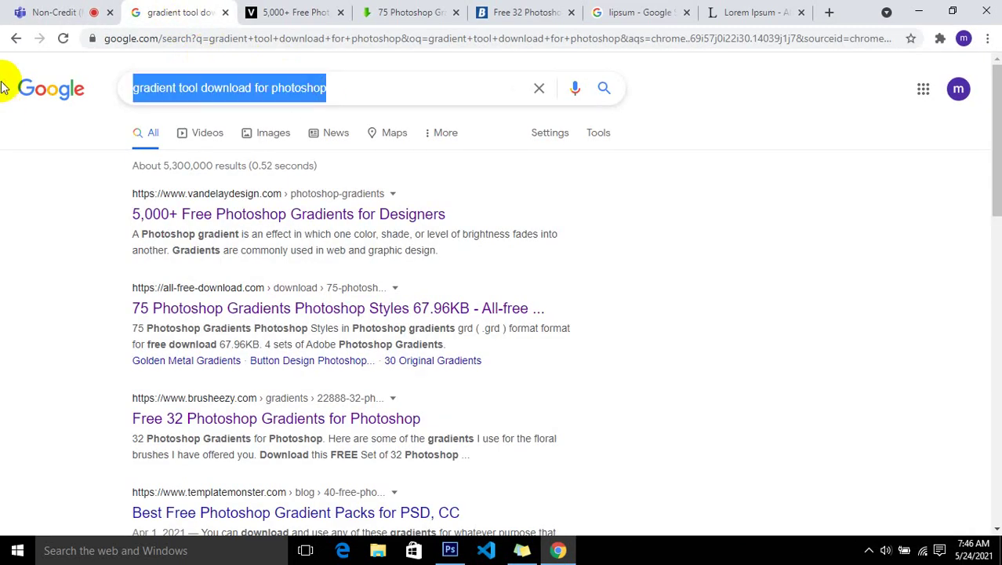
Search Google for 'full stop comes in front in photoshop', skim results, then minimize Chrome
type("typing")
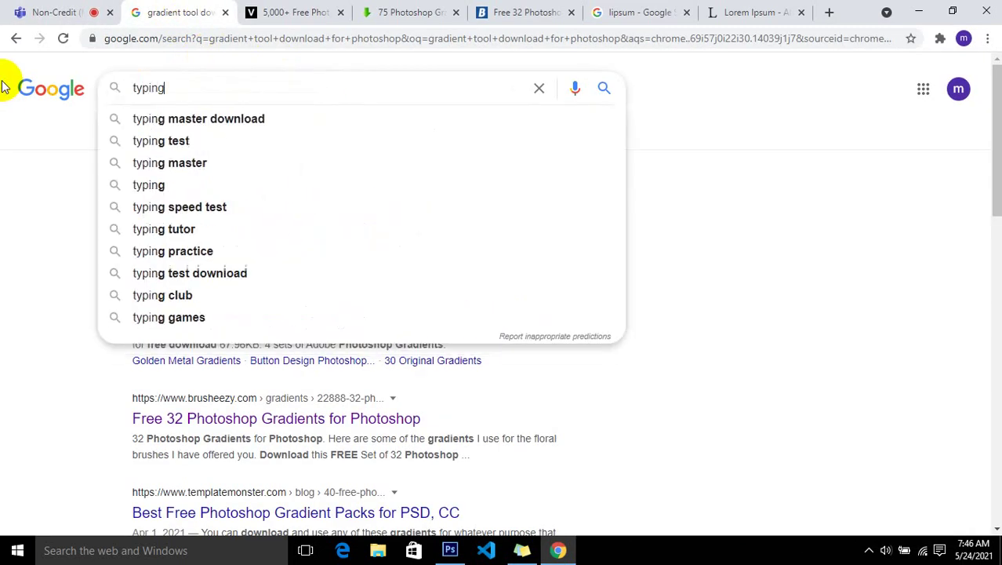
type(" in")
key("BackSpace")
key("BackSpace")
key("BackSpace")
key("BackSpace")
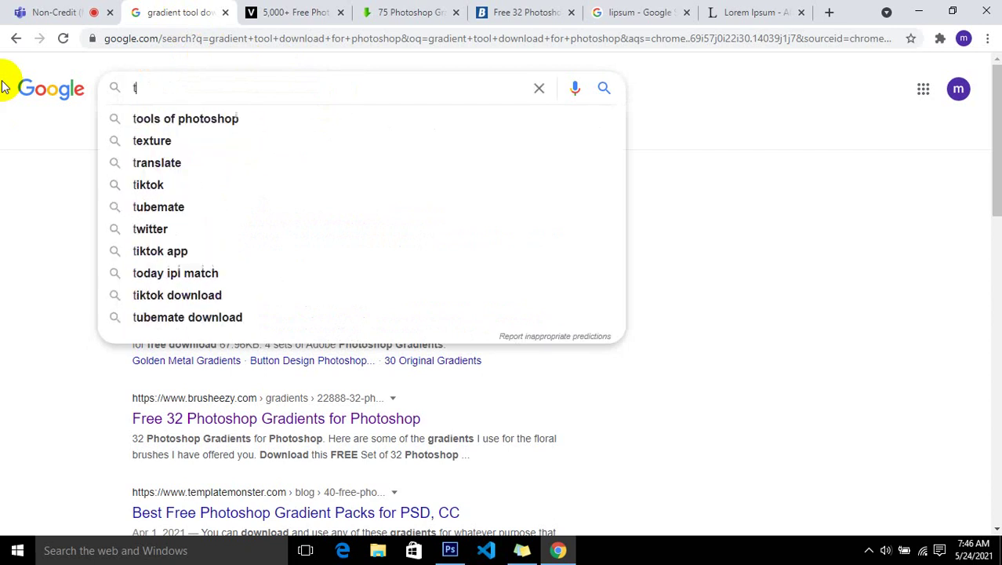
type("ext p")
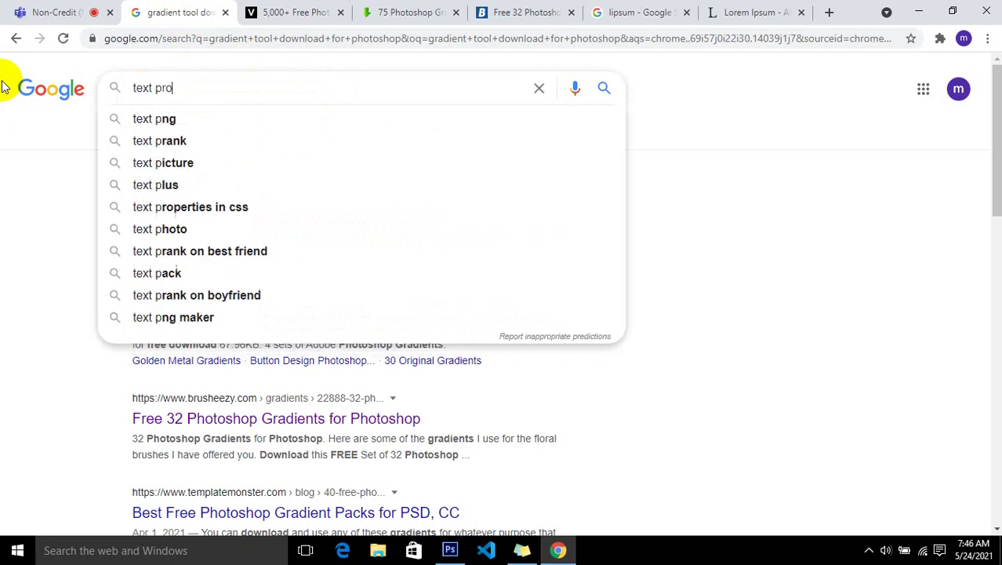
type("ro")
key("BackSpace")
key("BackSpace")
key("BackSpace")
key("BackSpace")
key("BackSpace")
key("BackSpace")
key("BackSpace")
type("fuyl")
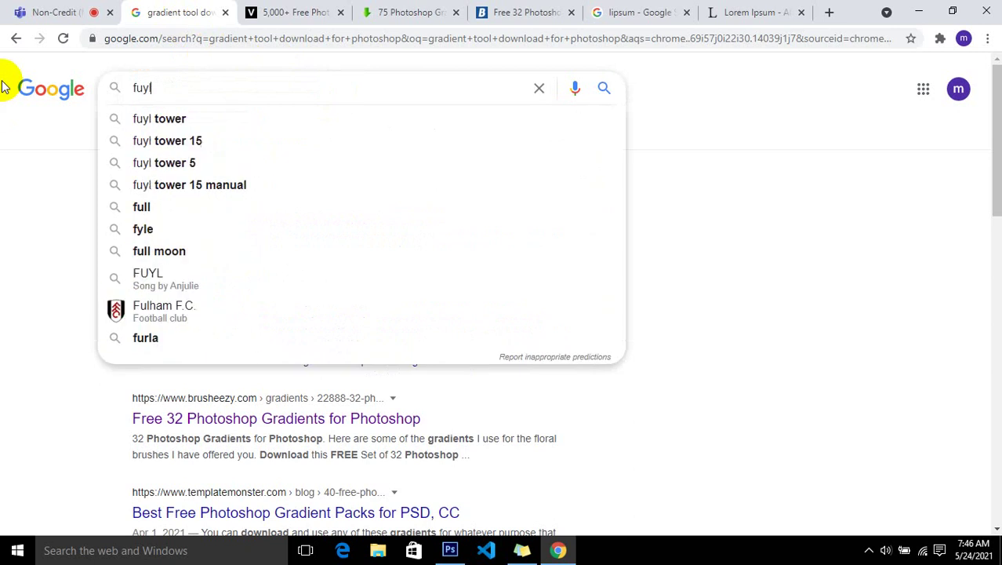
key("BackSpace")
key("BackSpace")
type("ll sto")
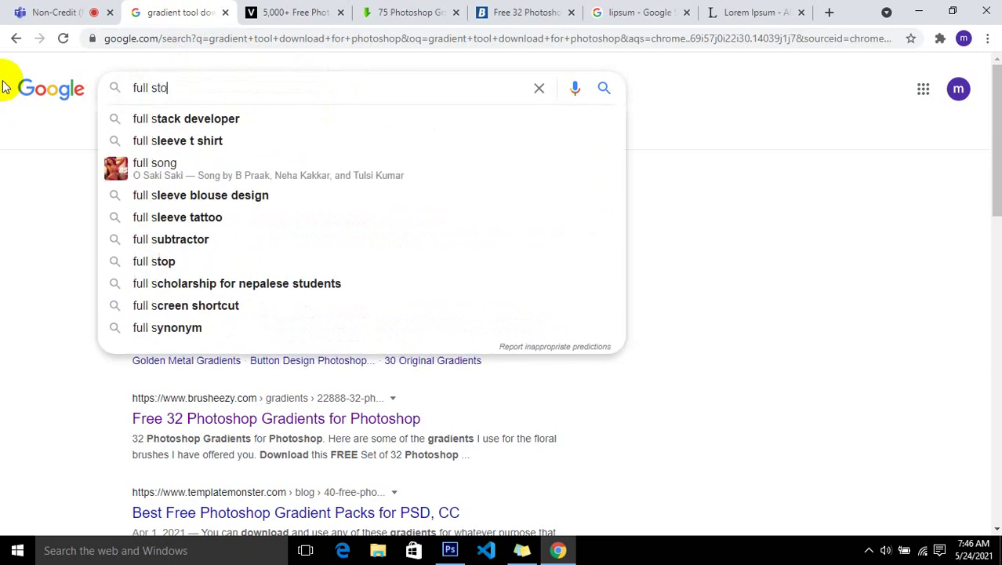
type("p comes ")
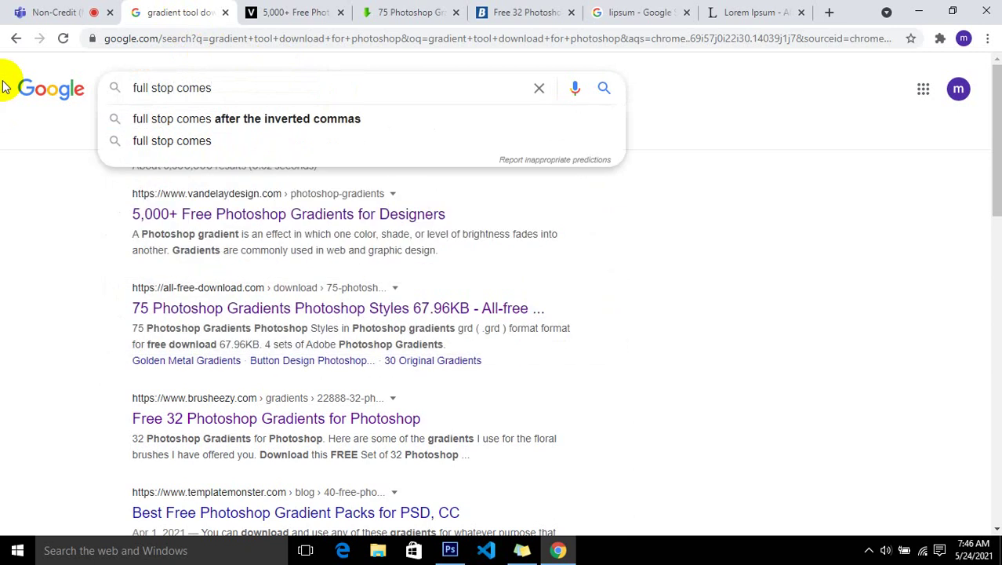
type("in front in")
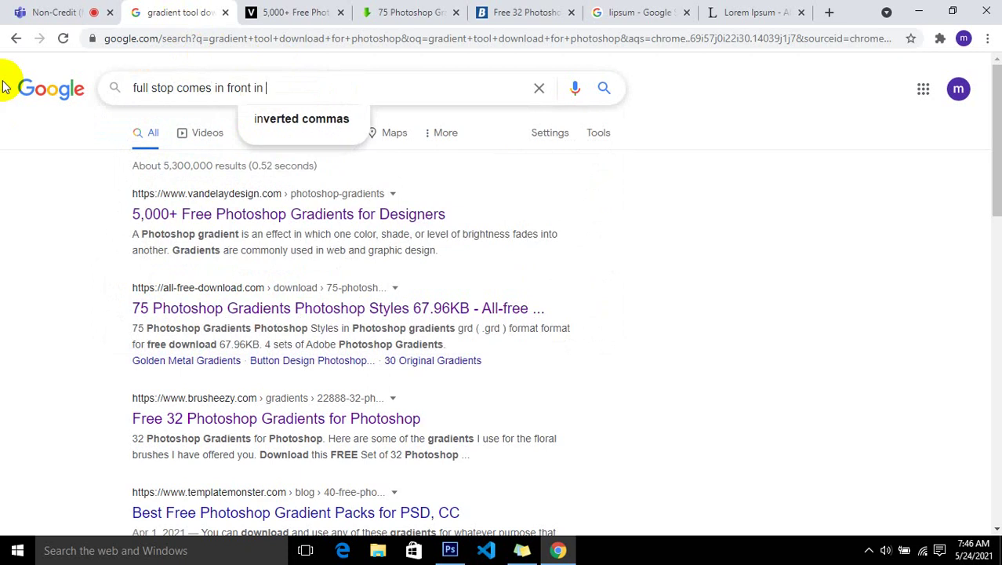
type(" photosho")
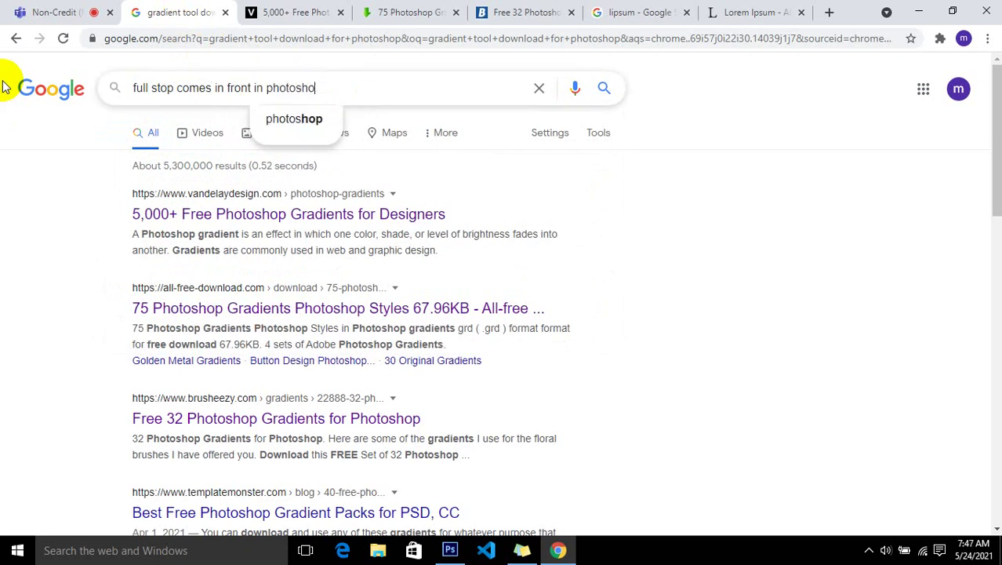
type("p")
key("Return")
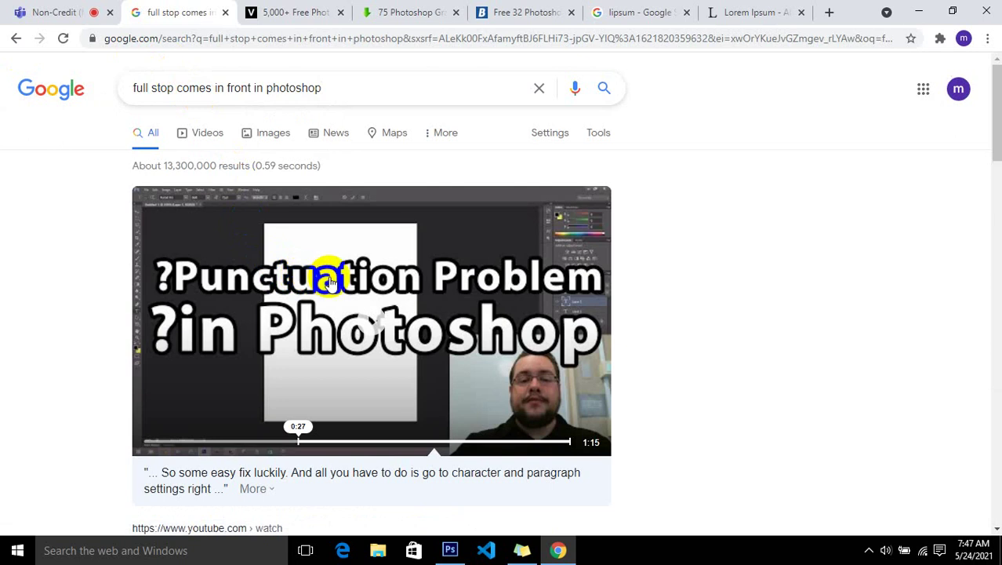
scroll(331, 280, "down", 2)
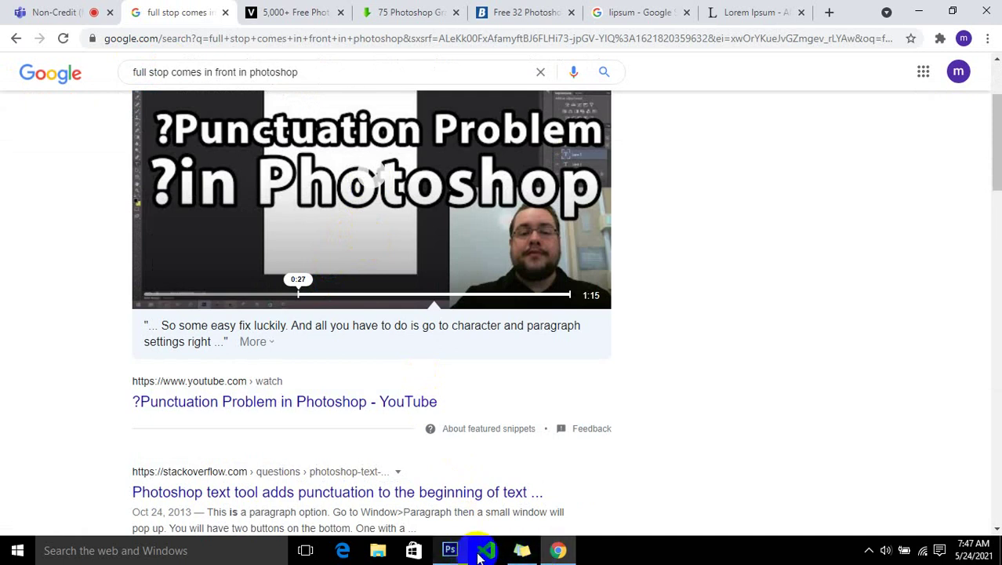
left_click(911, 10)
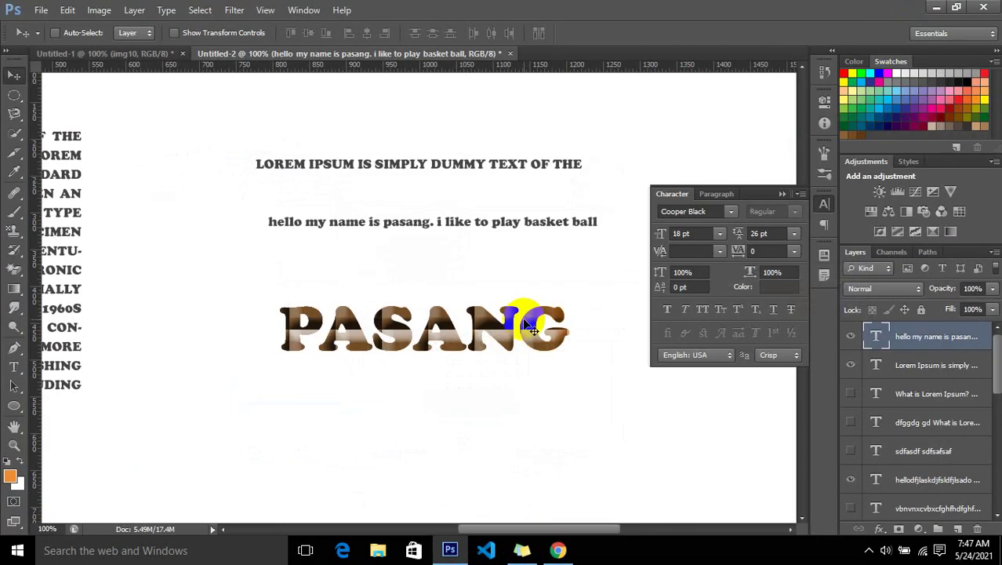
Share Screen 1 to the Teams meeting via Desktop/Window, then minimize Chrome
left_click(558, 550)
left_click(119, 13)
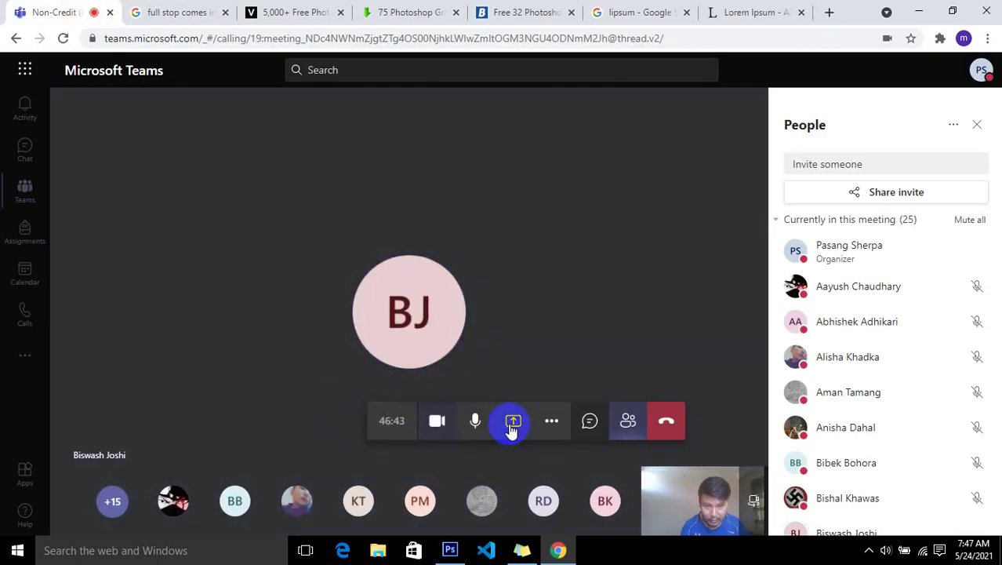
left_click(511, 424)
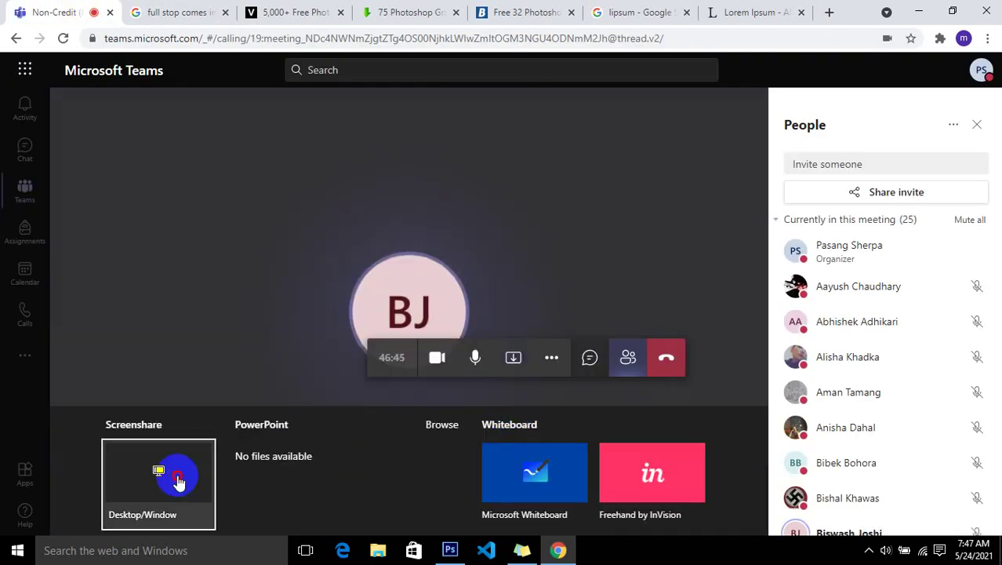
left_click(179, 477)
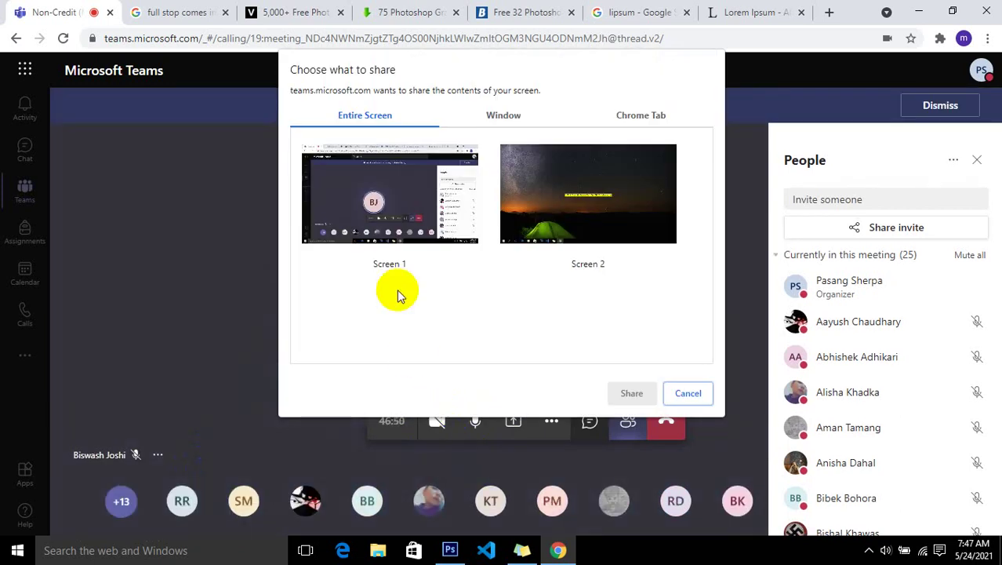
left_click(390, 224)
left_click(631, 393)
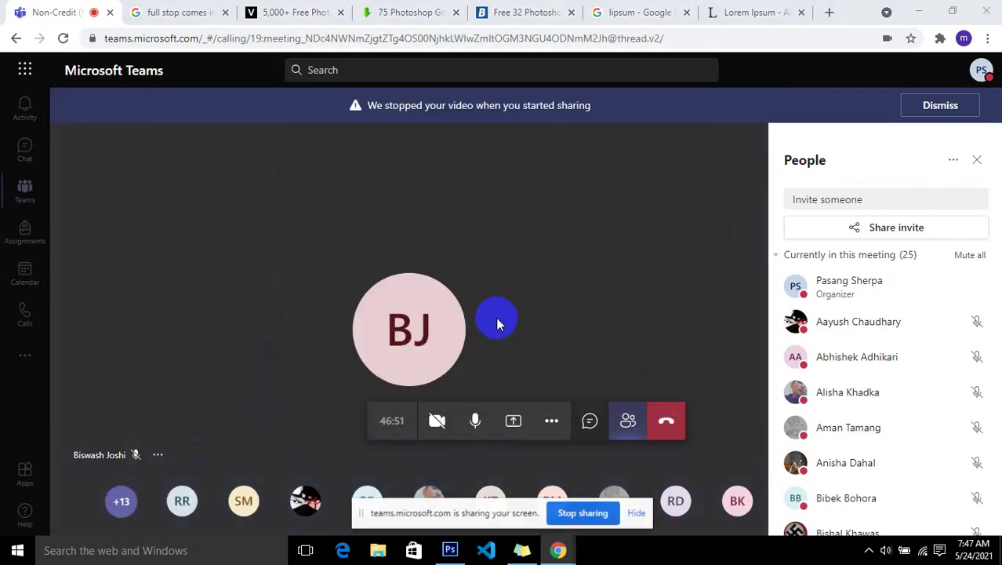
left_click(921, 13)
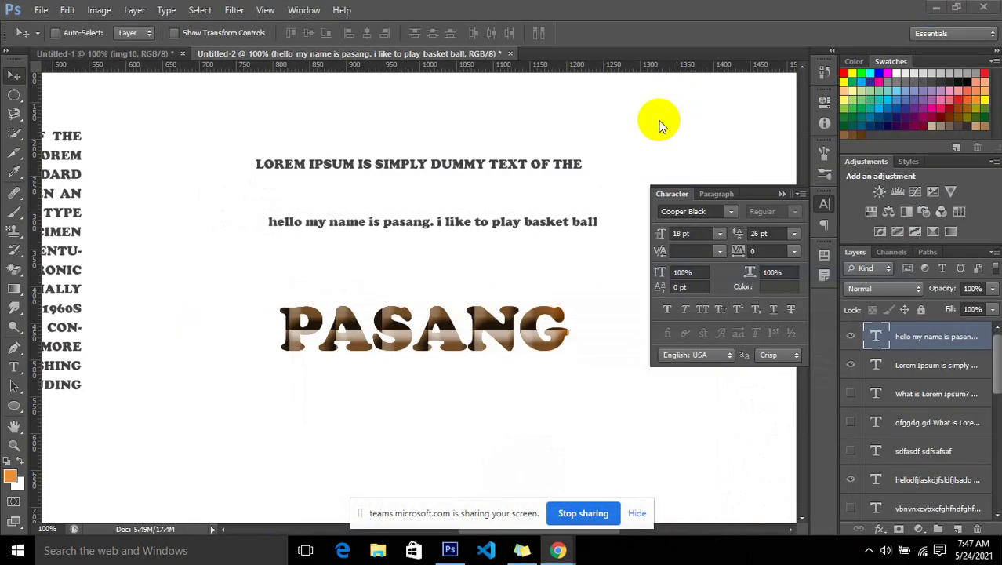
mouse_move(557, 550)
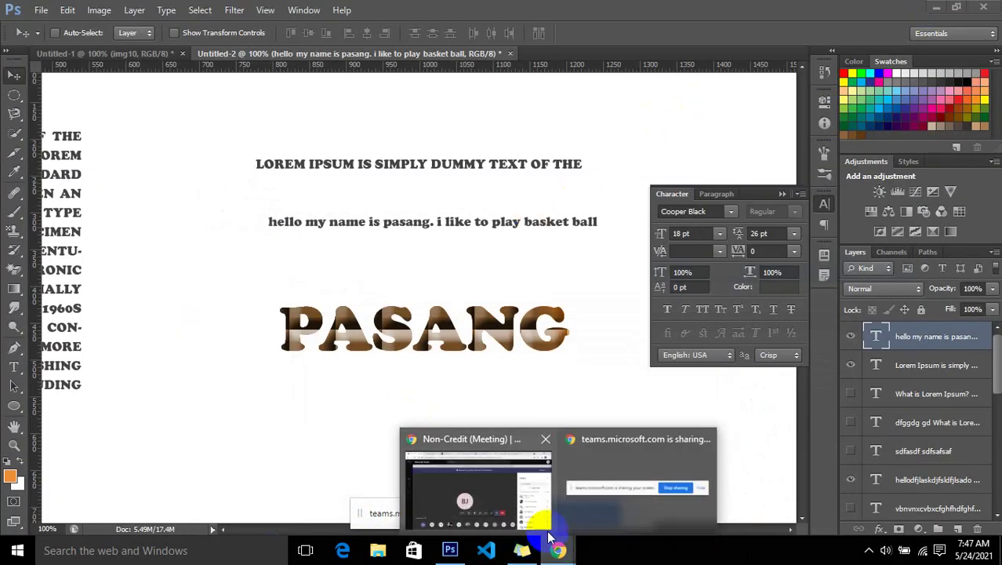
Return to the full-stop search results and expand the video result's snippet
left_click(520, 465)
left_click(171, 13)
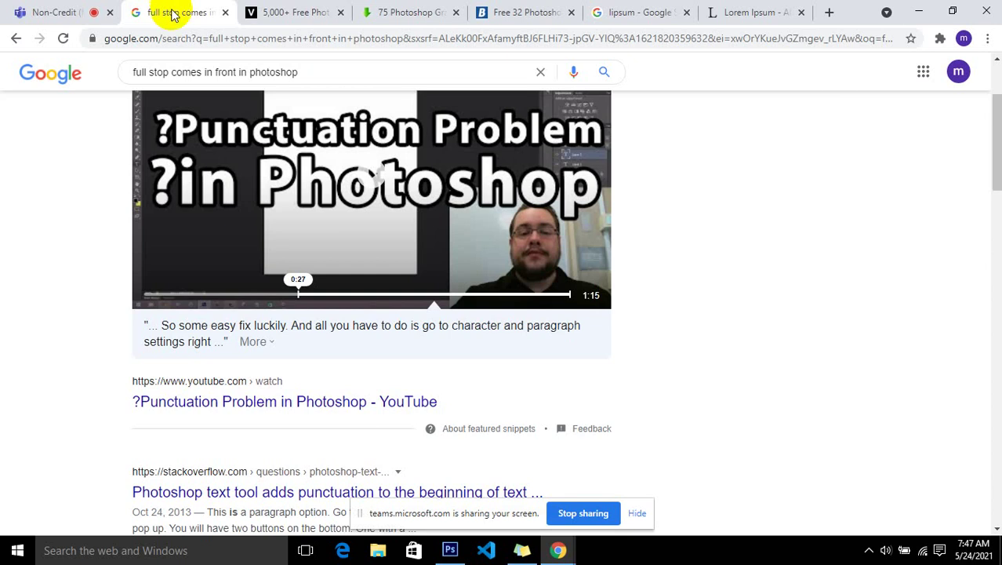
left_click(355, 263)
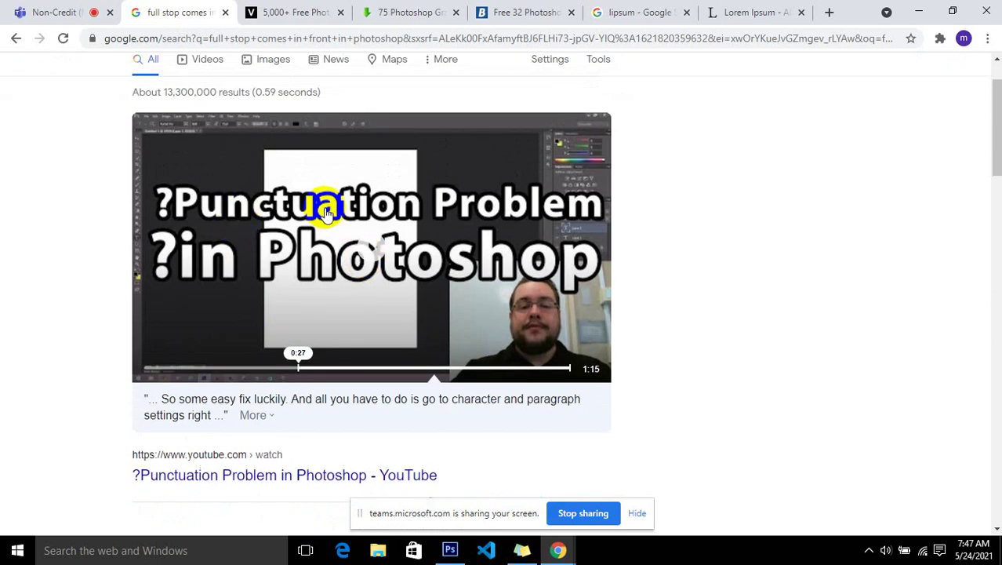
scroll(314, 279, "down", 1)
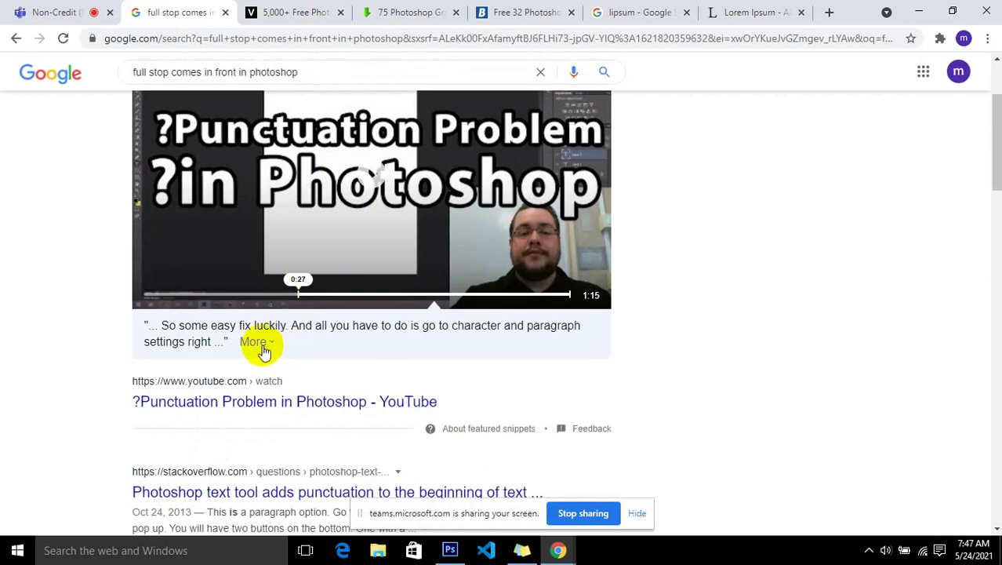
left_click(264, 344)
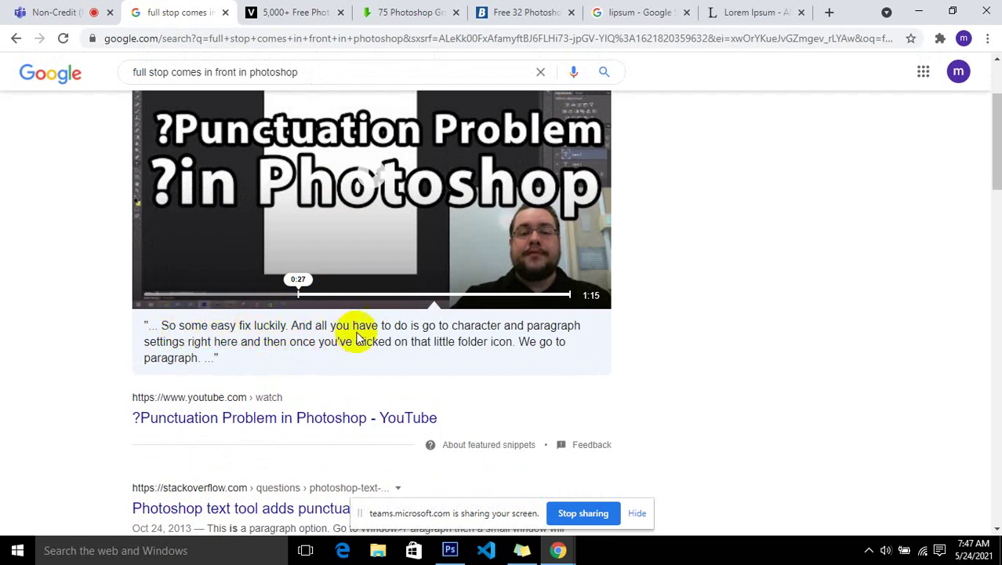
scroll(414, 306, "up", 2)
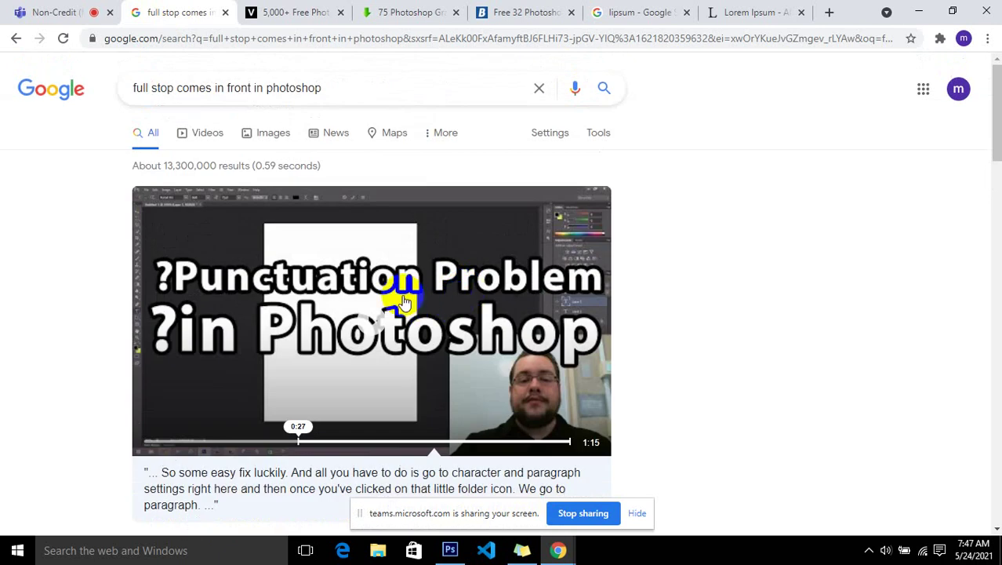
scroll(401, 297, "down", 4)
scroll(403, 288, "up", 2)
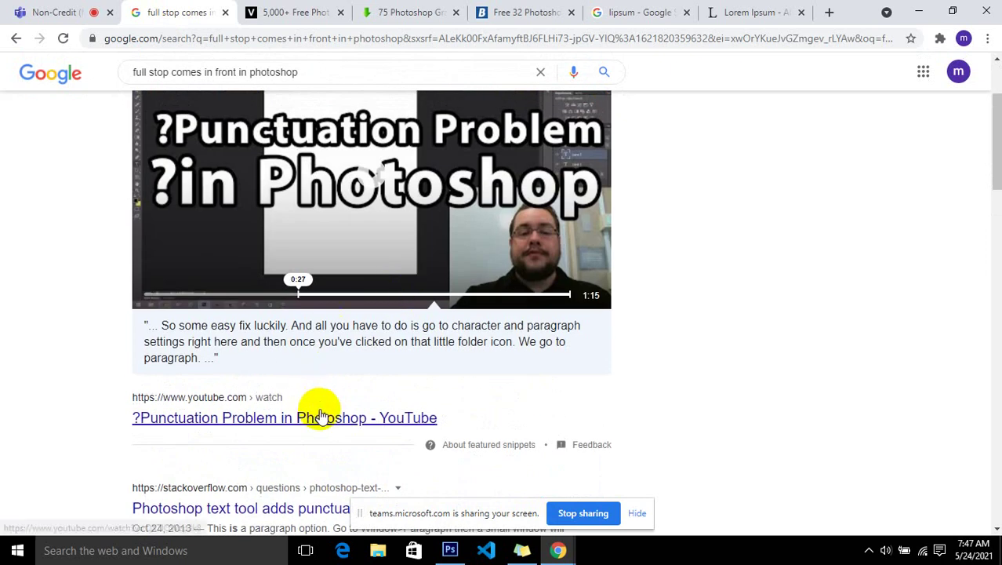
Open the YouTube tutorial and Stack Overflow answer in new tabs, viewing YouTube
right_click(320, 409)
left_click(396, 276)
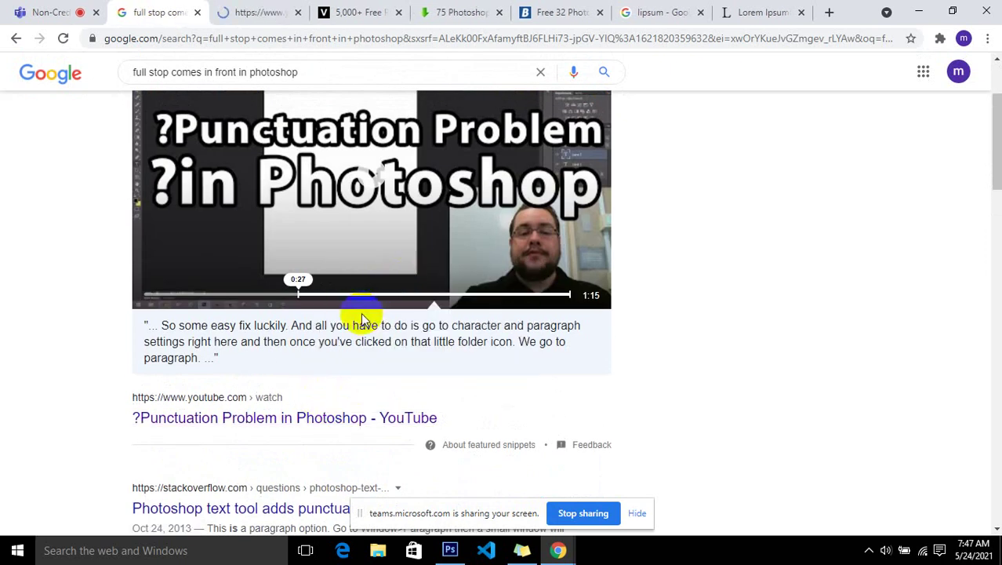
scroll(363, 316, "down", 2)
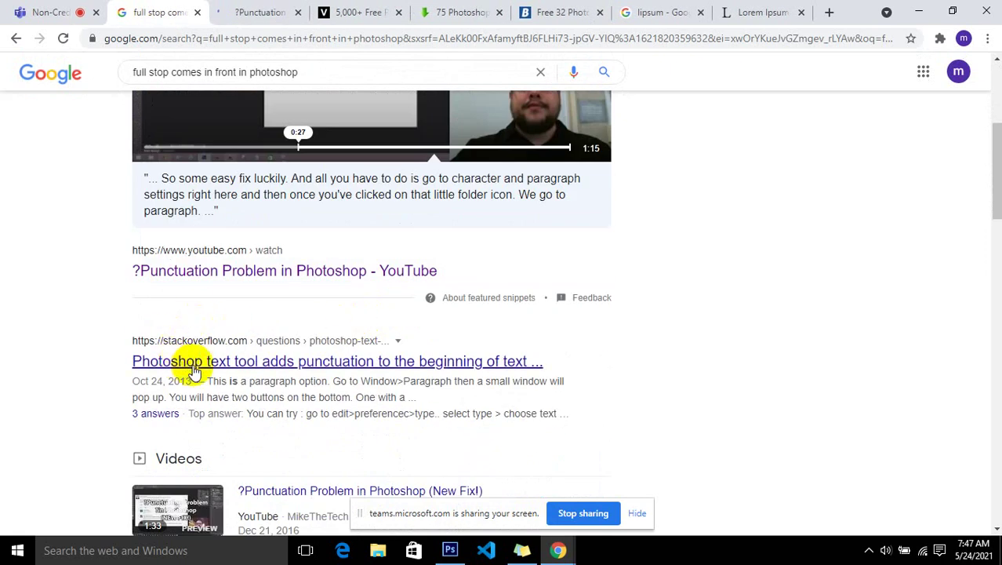
right_click(344, 367)
left_click(365, 372)
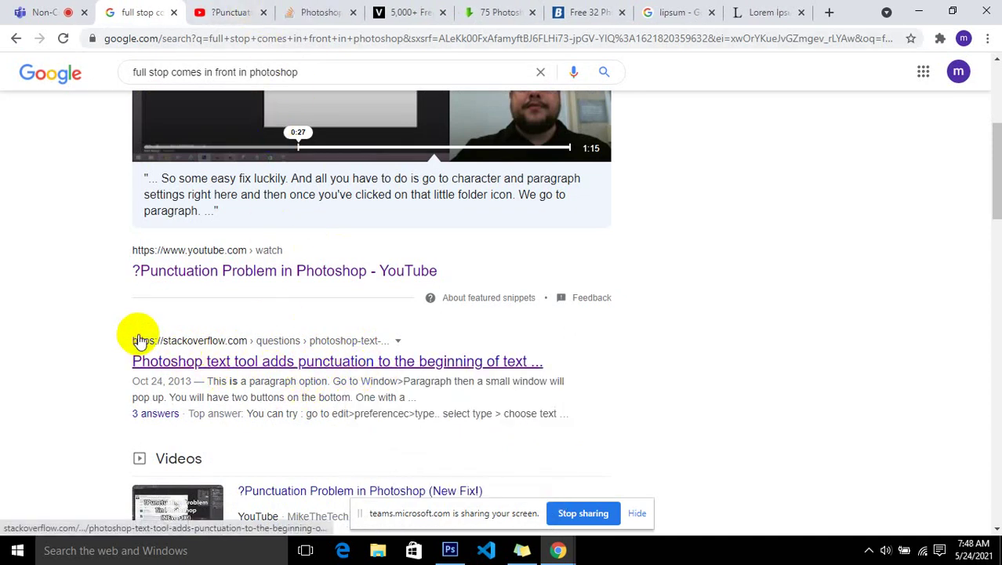
left_click(252, 10)
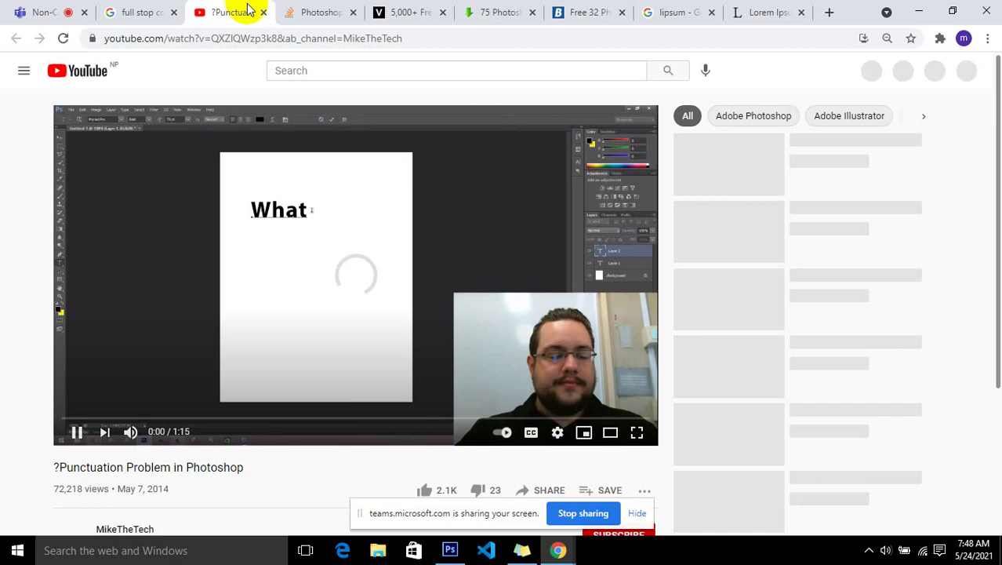
Pause the punctuation tutorial at 0:22, select its URL, and recheck the Google results
left_click(426, 249)
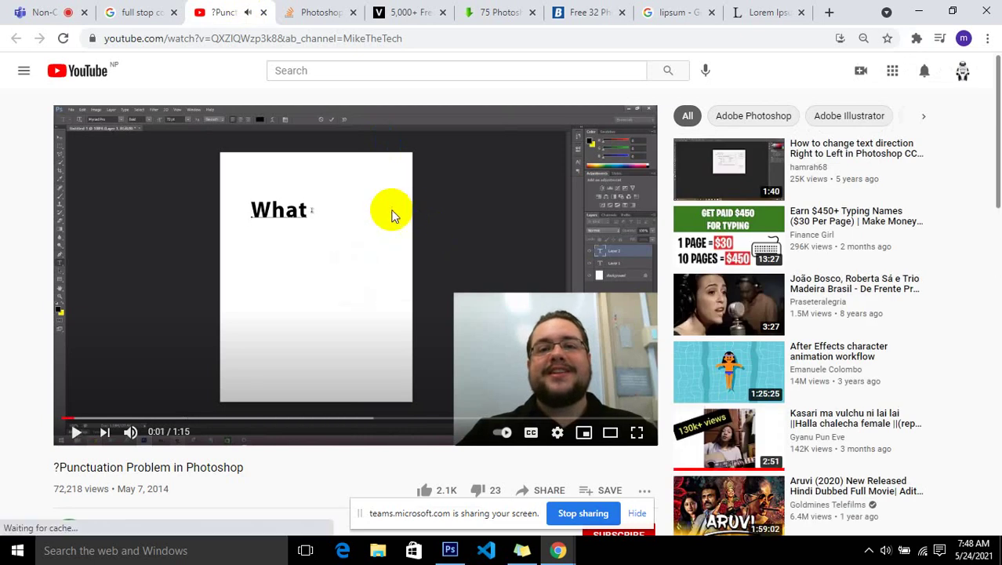
left_click(284, 348)
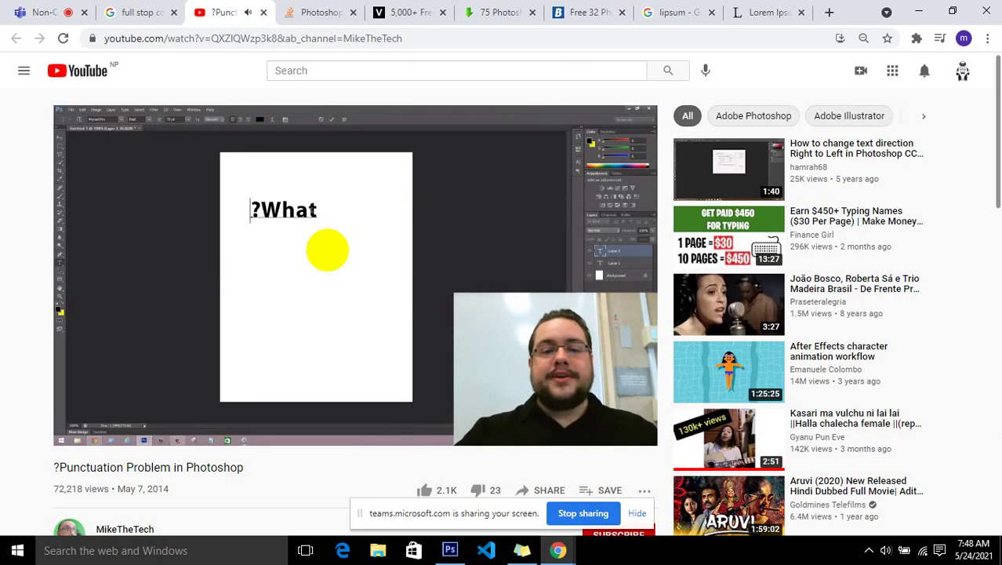
left_click(327, 252)
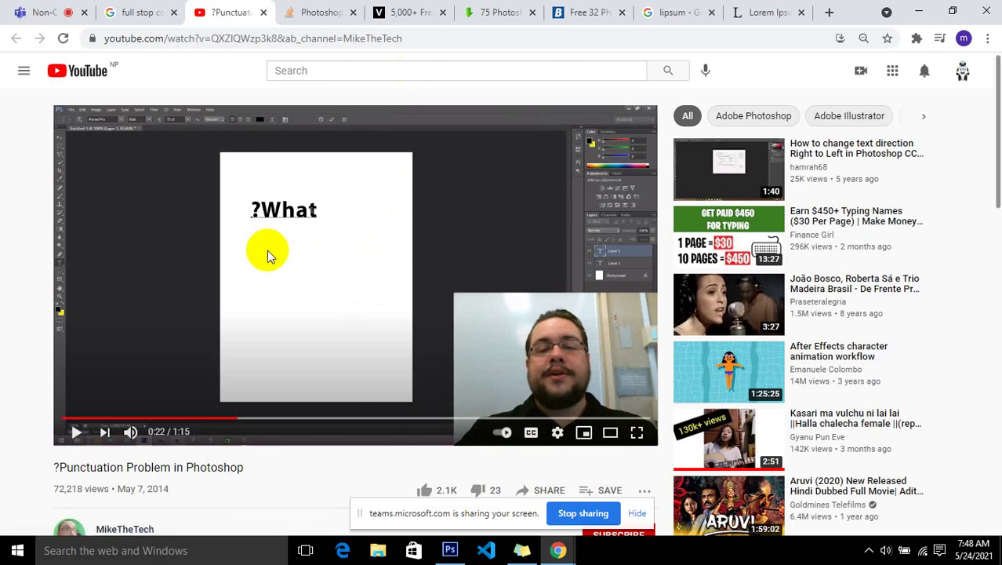
left_click(394, 39)
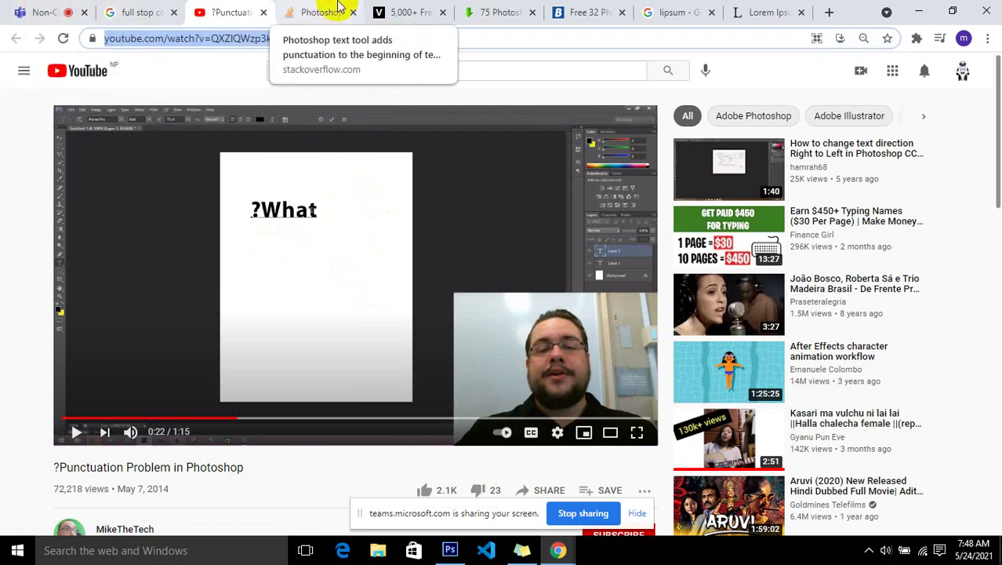
left_click(138, 11)
mouse_move(371, 320)
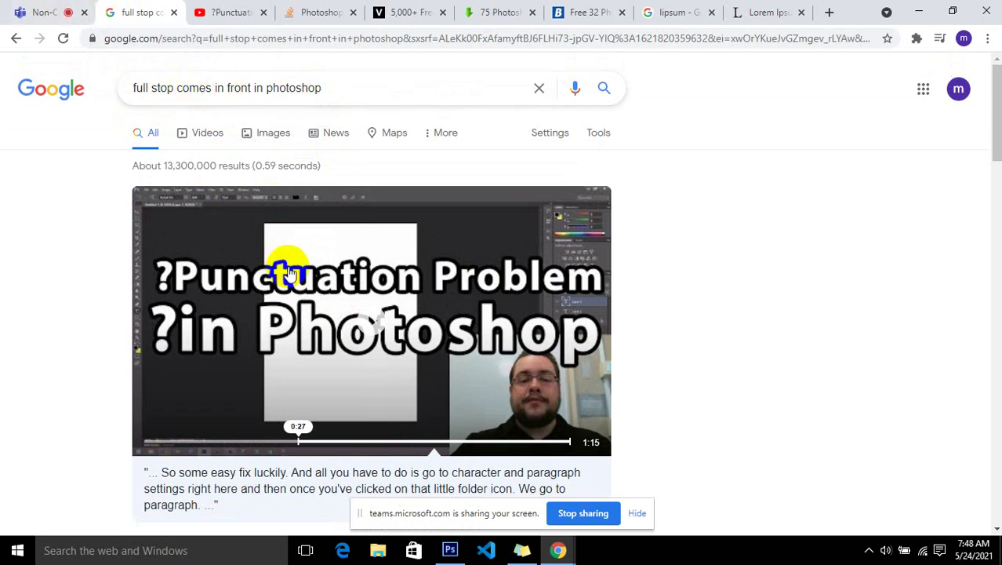
scroll(292, 272, "down", 3)
scroll(268, 251, "up", 2)
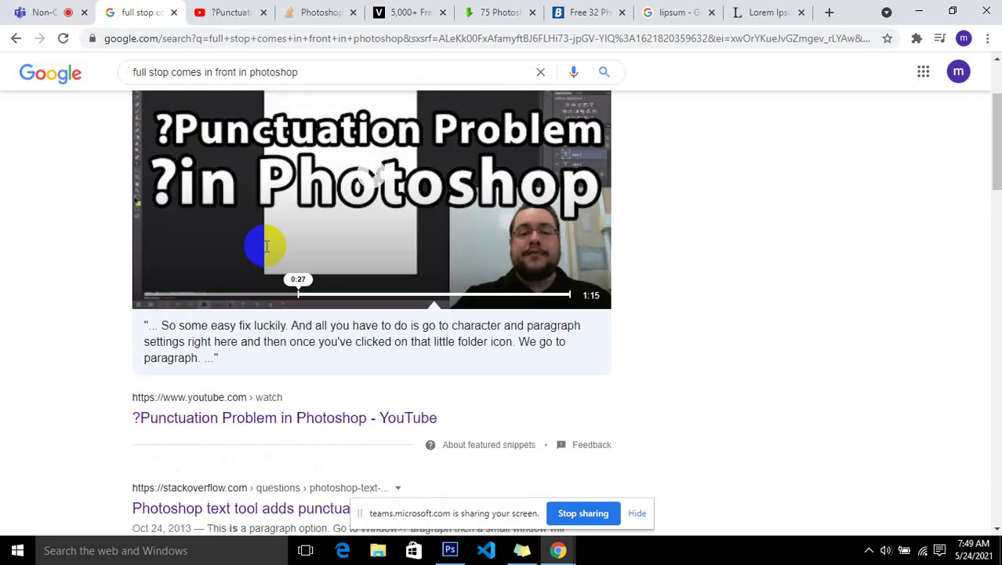
Copy the YouTube tutorial URL, send it in the Non-Credit meeting chat, and return to Photoshop
left_click(234, 12)
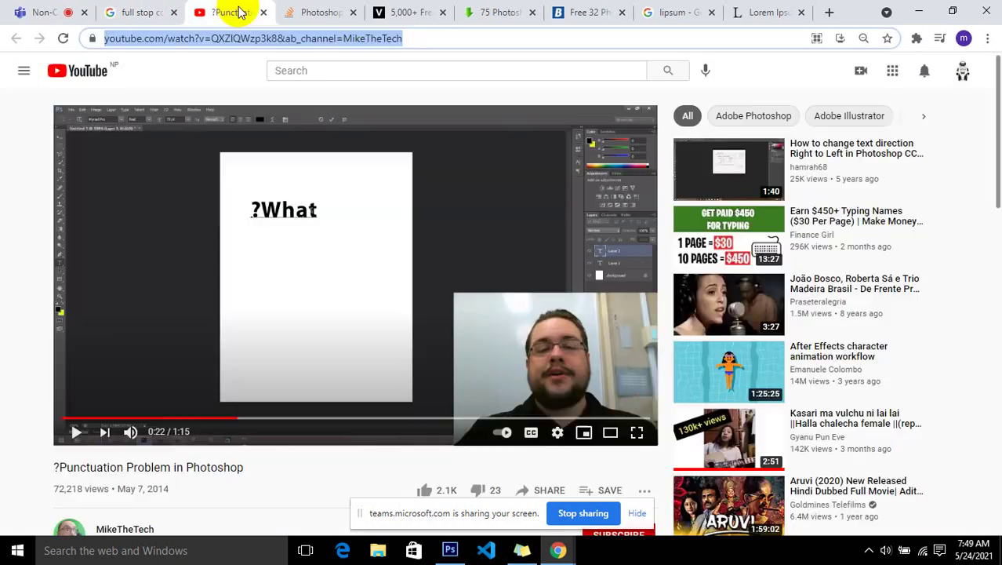
right_click(255, 47)
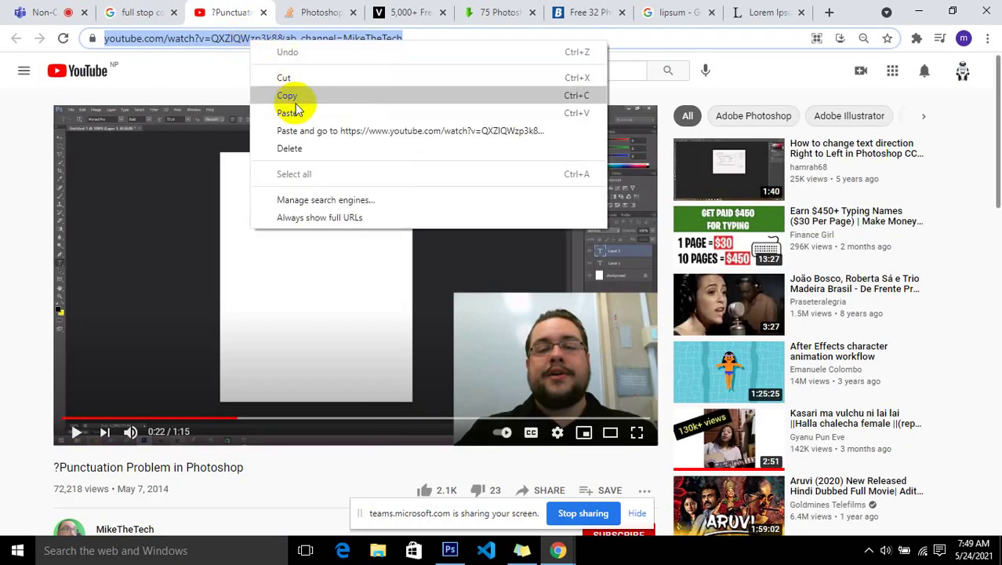
left_click(295, 98)
left_click(63, 11)
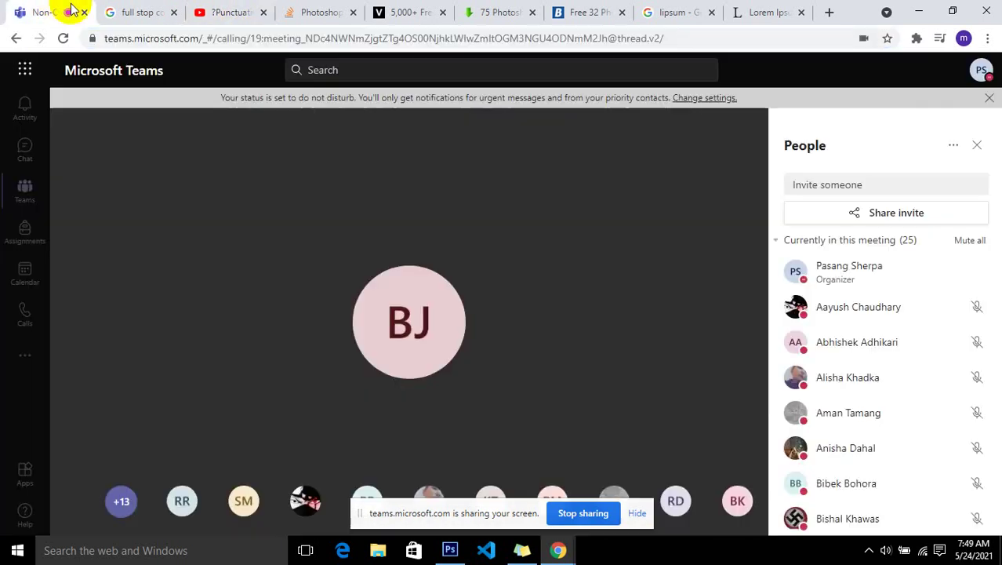
left_click(43, 278)
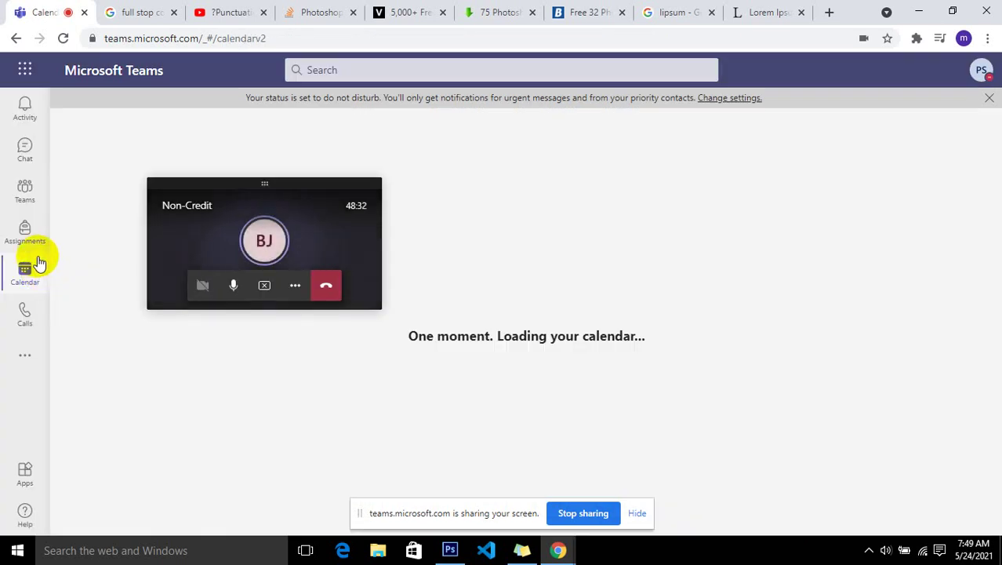
left_click(26, 159)
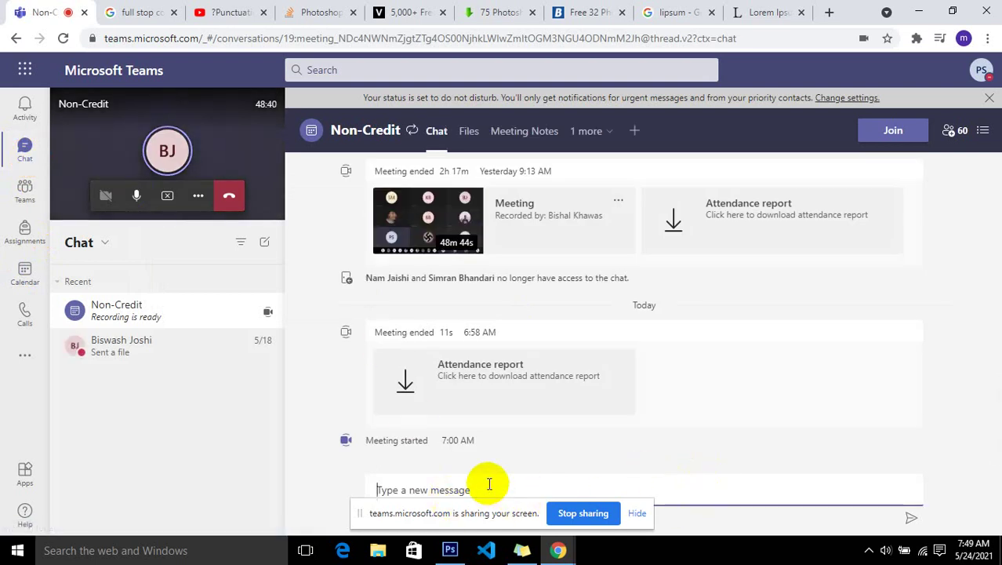
key("ctrl+v")
key("Return")
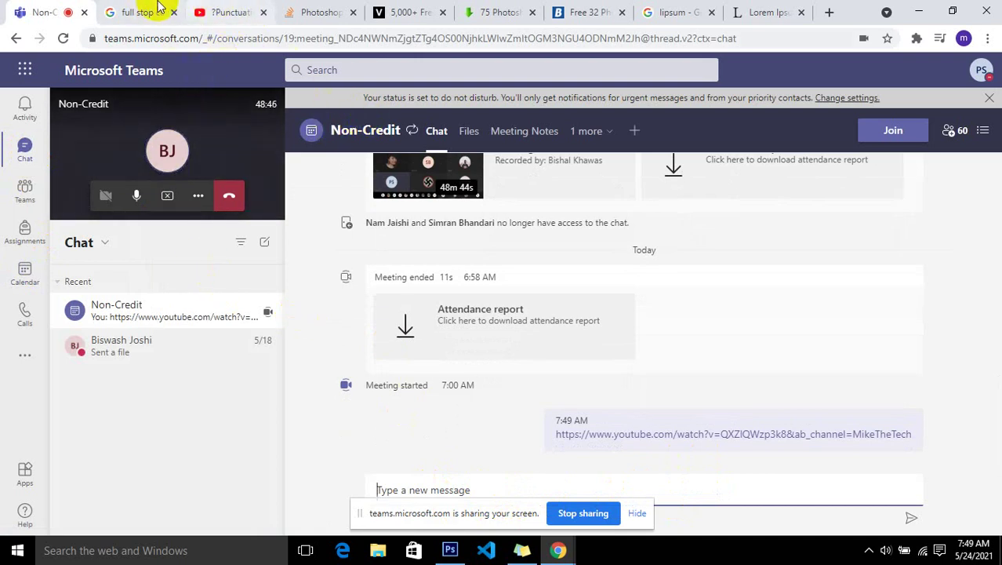
left_click(451, 551)
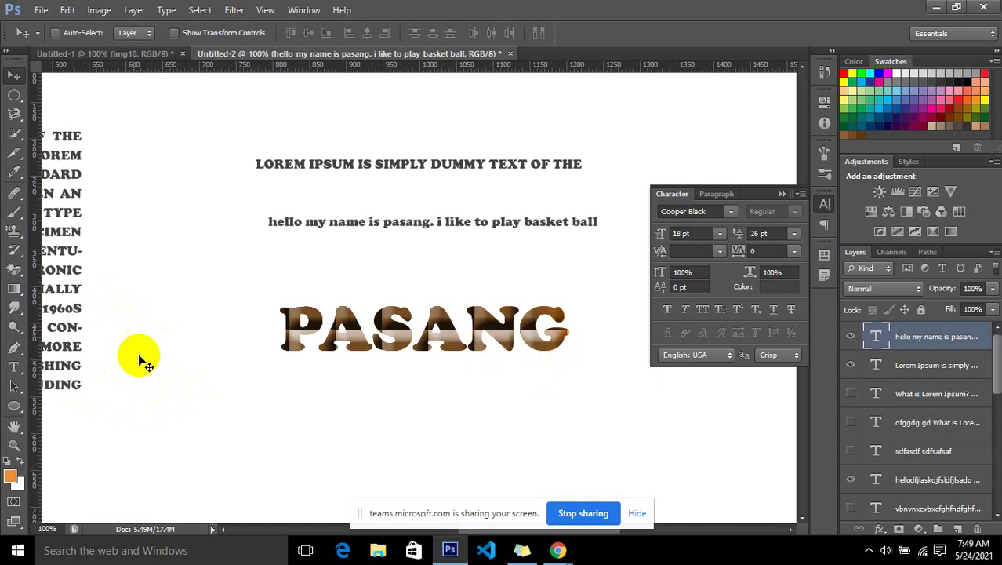
Browse the toolbar flyouts and pick the Rectangle Tool
left_click(15, 349)
right_click(15, 353)
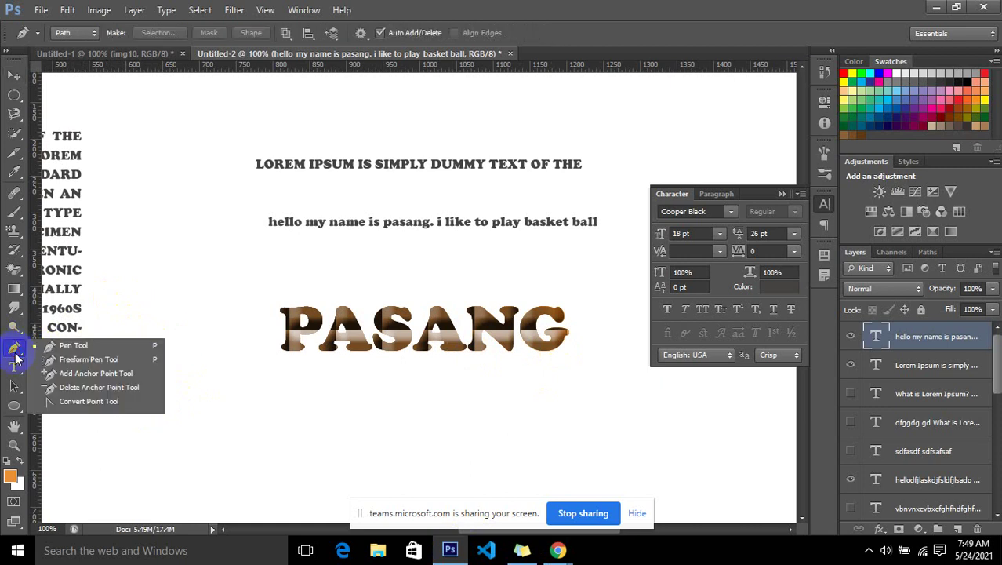
left_click(14, 366)
right_click(16, 367)
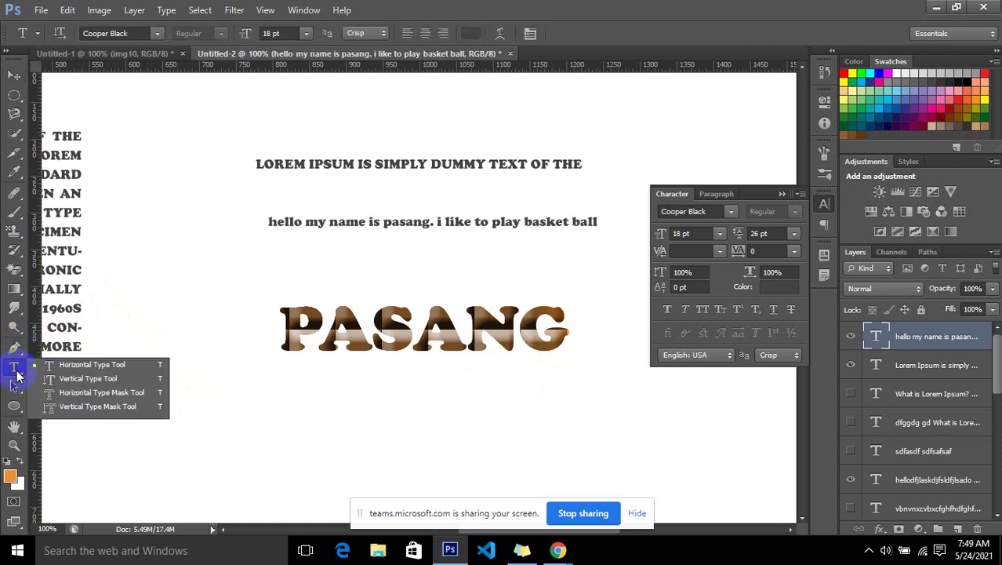
left_click(16, 385)
left_click(15, 406)
right_click(15, 406)
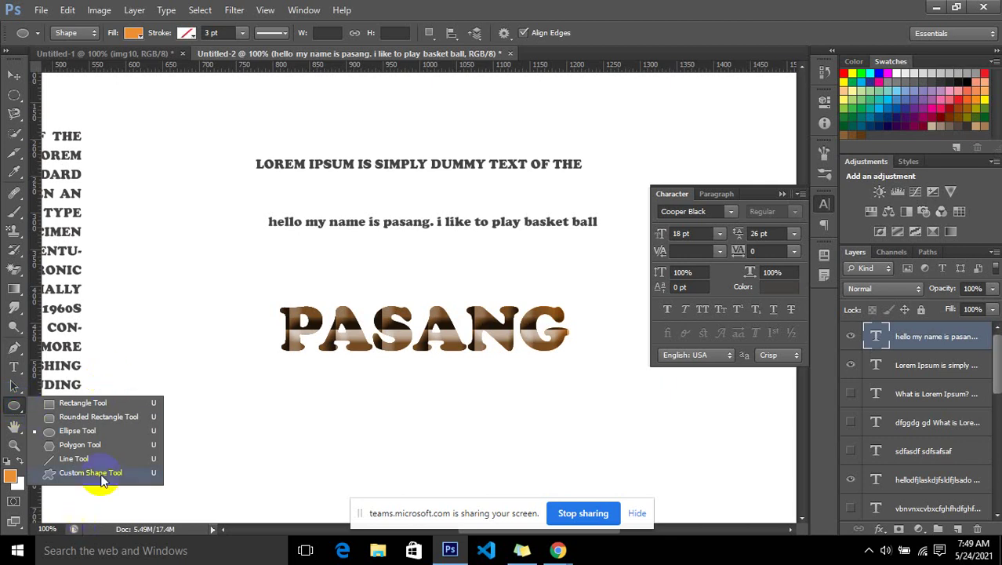
left_click(76, 403)
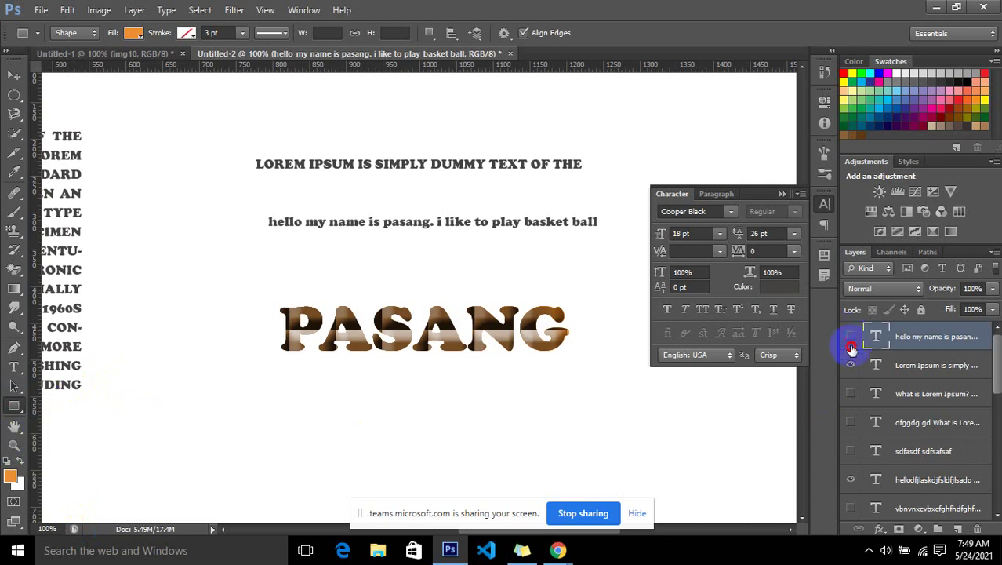
Hide every text and picture layer, leaving only the white Background visible
left_click_drag(852, 348, 851, 447)
scroll(852, 392, "down", 2)
scroll(851, 447, "down", 3)
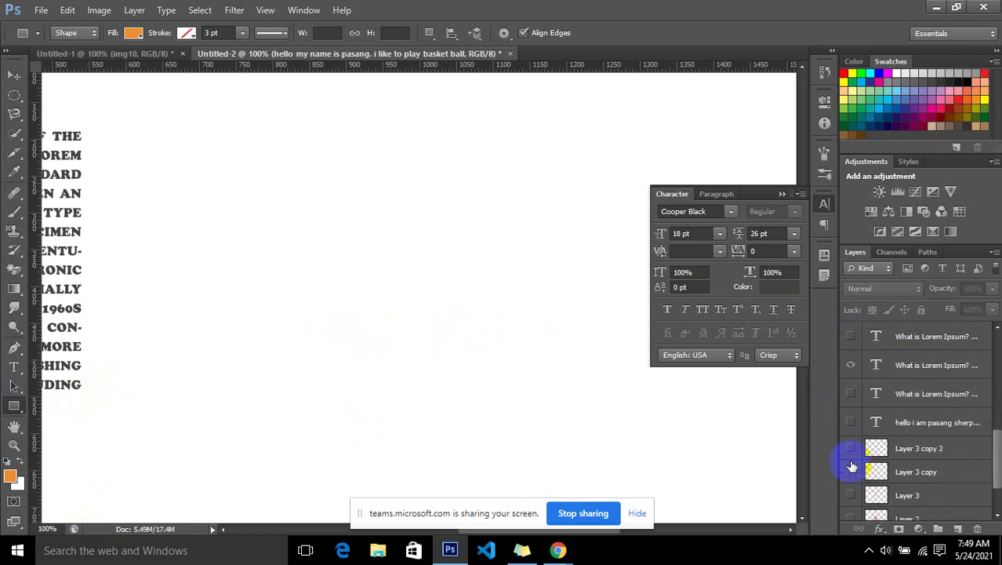
left_click(851, 365)
scroll(854, 424, "down", 2)
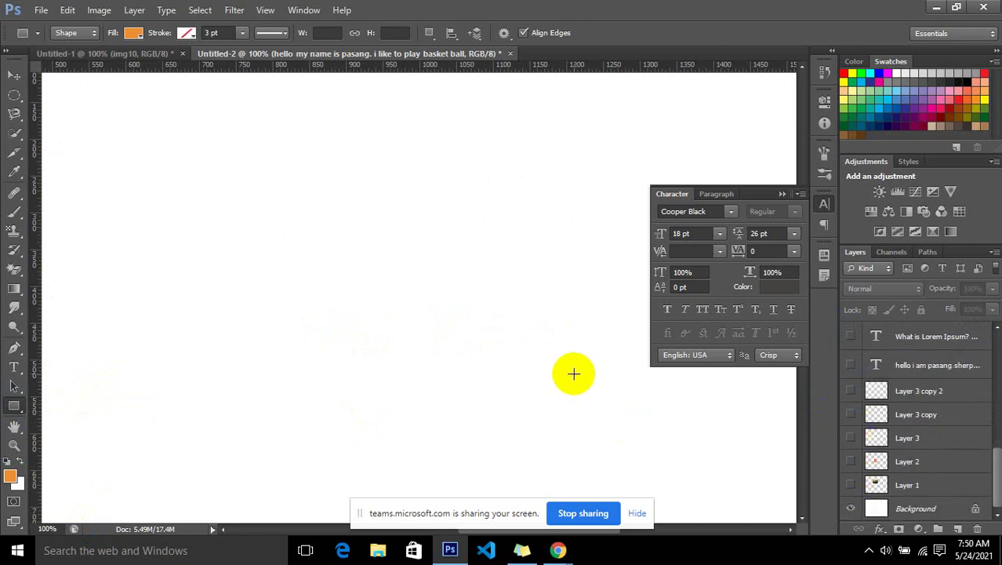
Draw an orange 336 × 215 px rectangle, try a marquee, then deselect and undo the rectangle
left_click(9, 408)
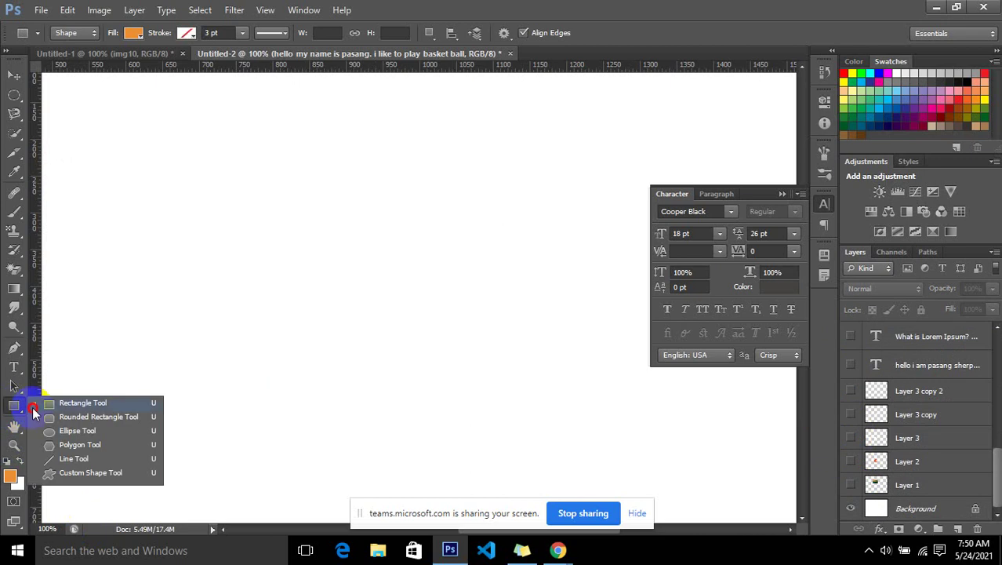
mouse_move(159, 165)
left_mouse_down()
mouse_move(284, 254)
mouse_move(404, 320)
left_mouse_up()
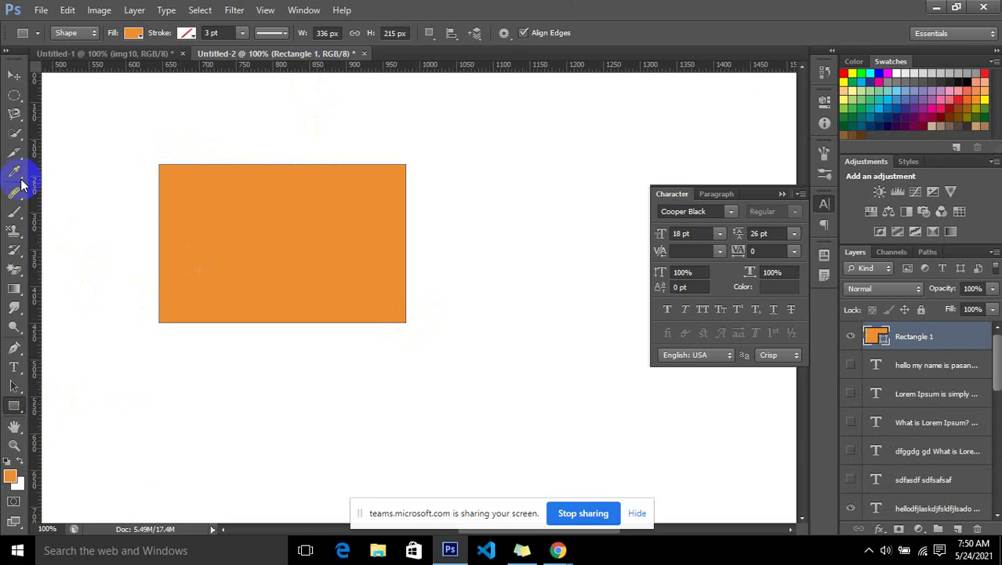
left_click_drag(14, 95, 78, 88)
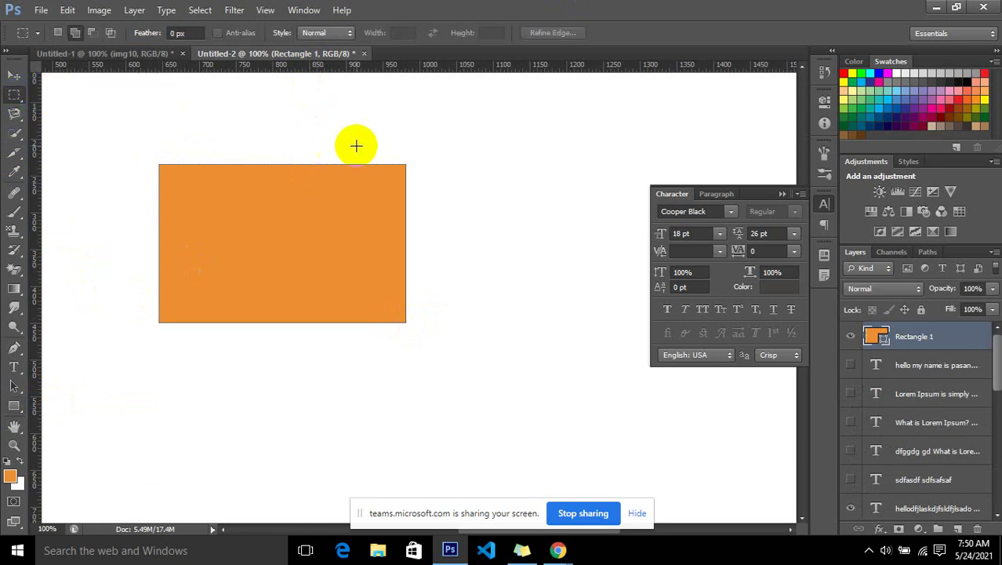
left_click_drag(424, 139, 670, 271)
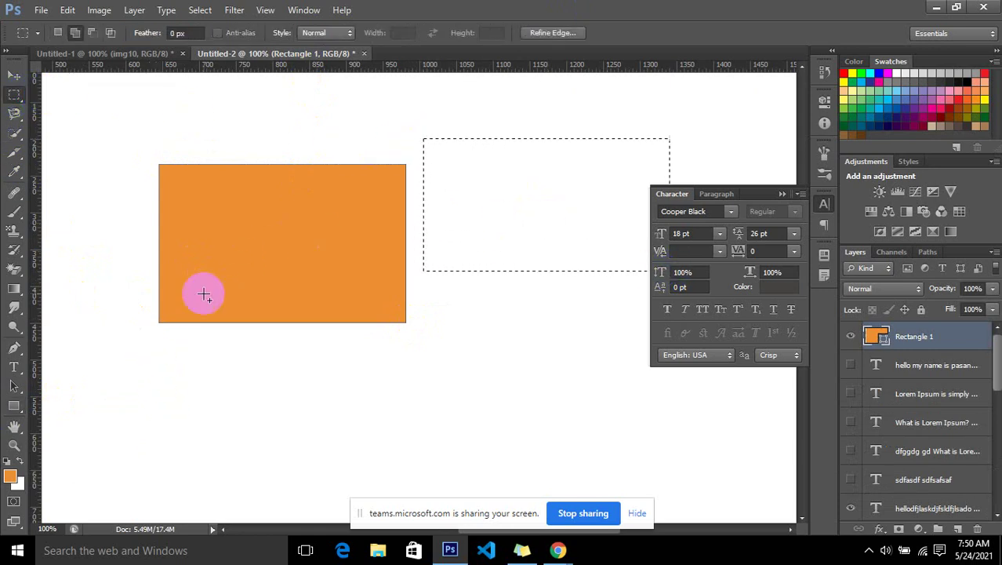
key("ctrl+d")
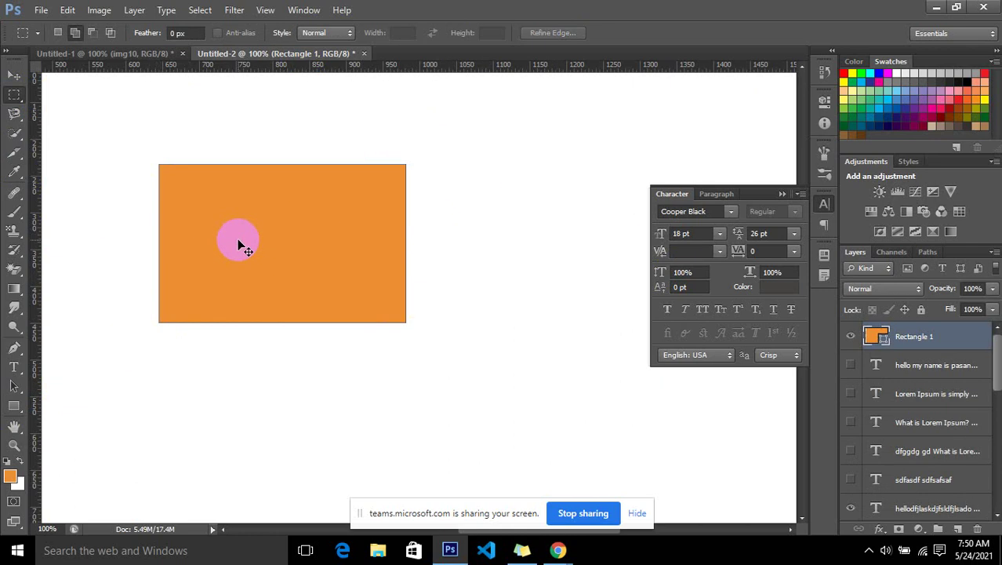
key("ctrl+alt+z")
key("ctrl+alt+z")
key("ctrl+alt+z")
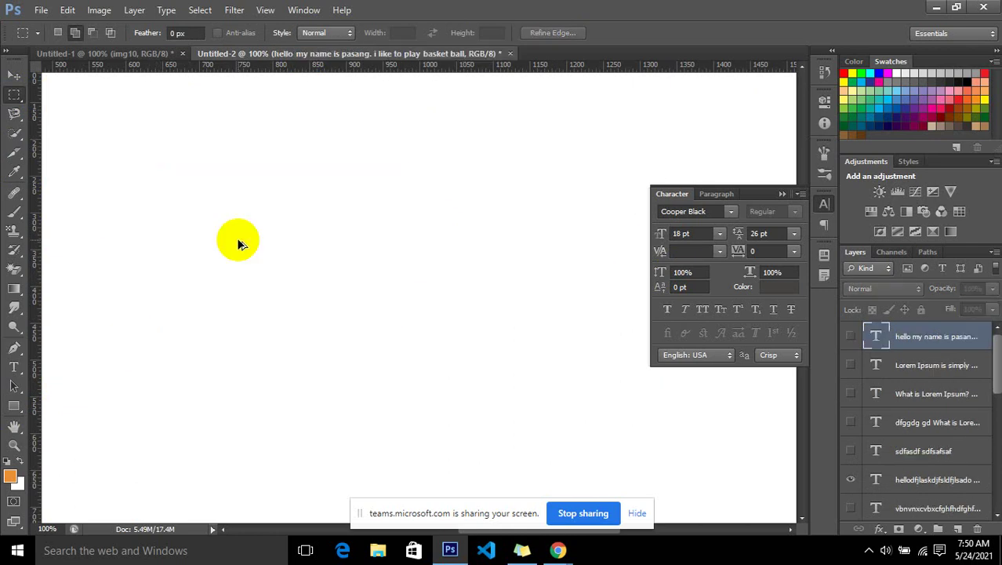
With the Rectangle tool set to no fill and a black stroke, draw a 349 × 168 px rectangle
left_click(14, 405)
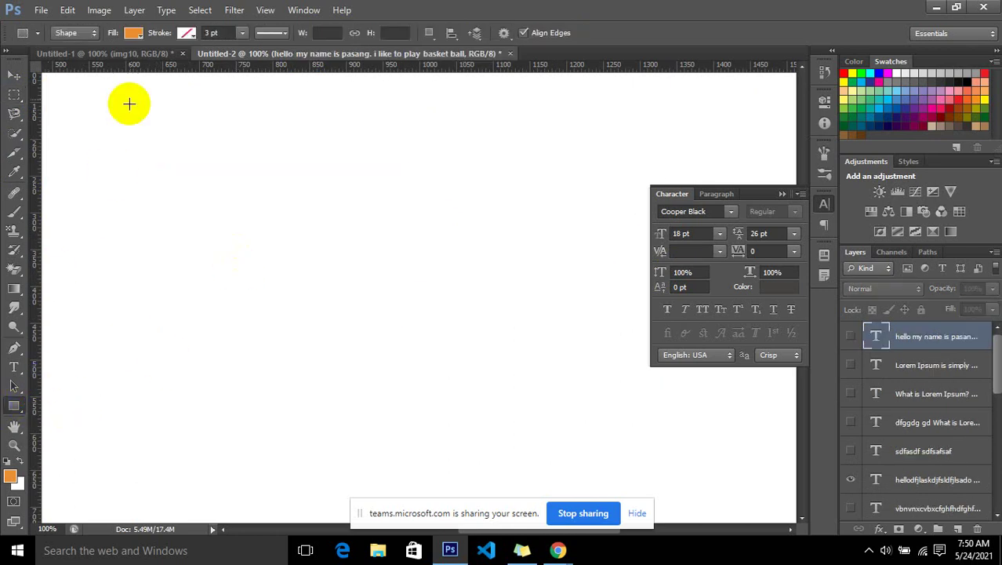
left_click(139, 37)
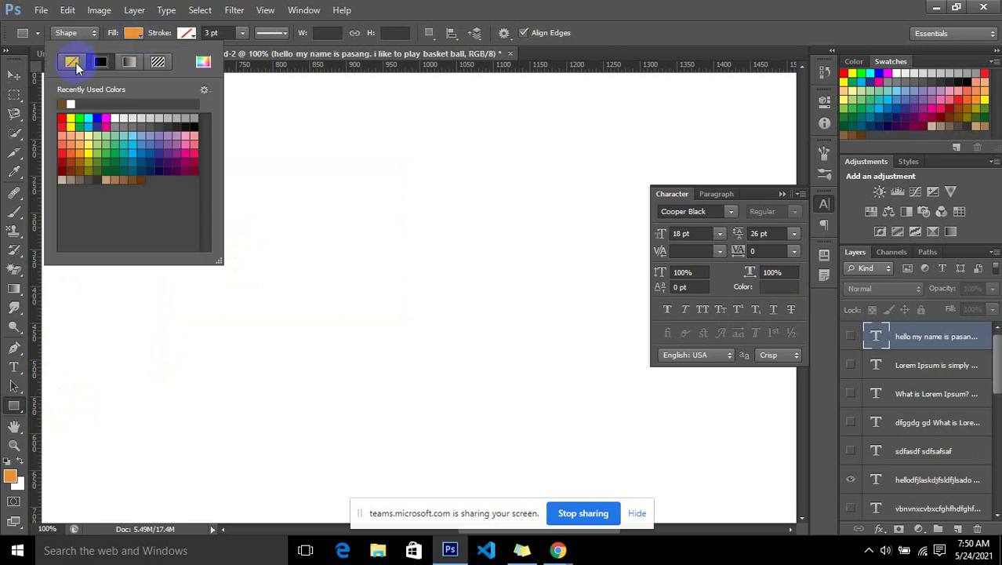
left_click(72, 62)
left_click(186, 33)
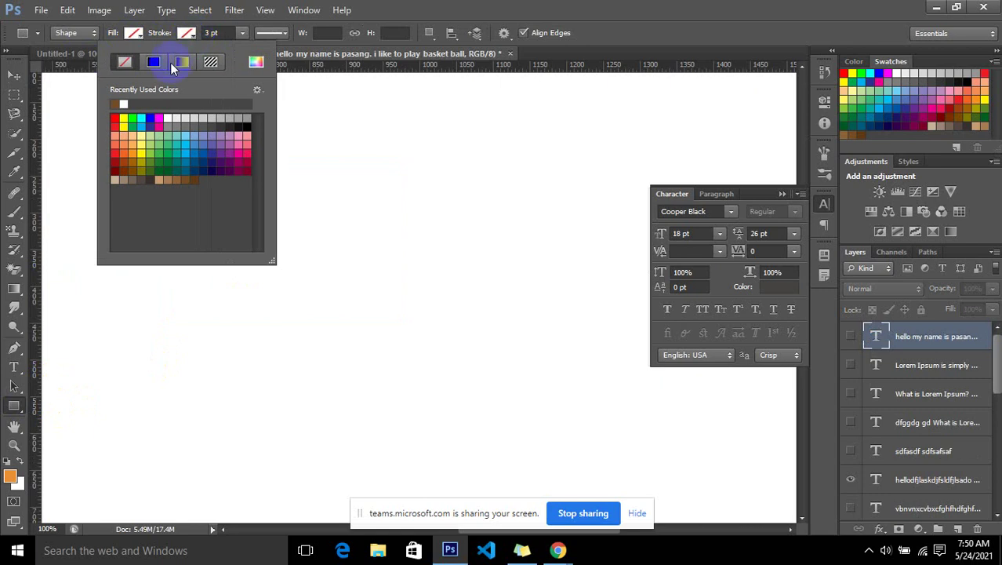
left_click(210, 33)
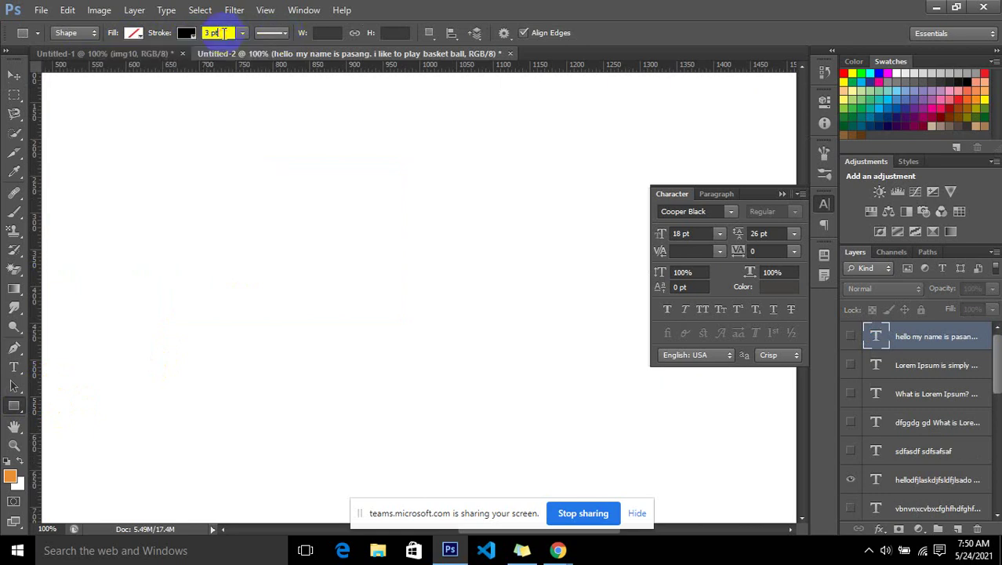
mouse_move(191, 183)
left_mouse_down()
mouse_move(417, 278)
mouse_move(448, 305)
left_mouse_up()
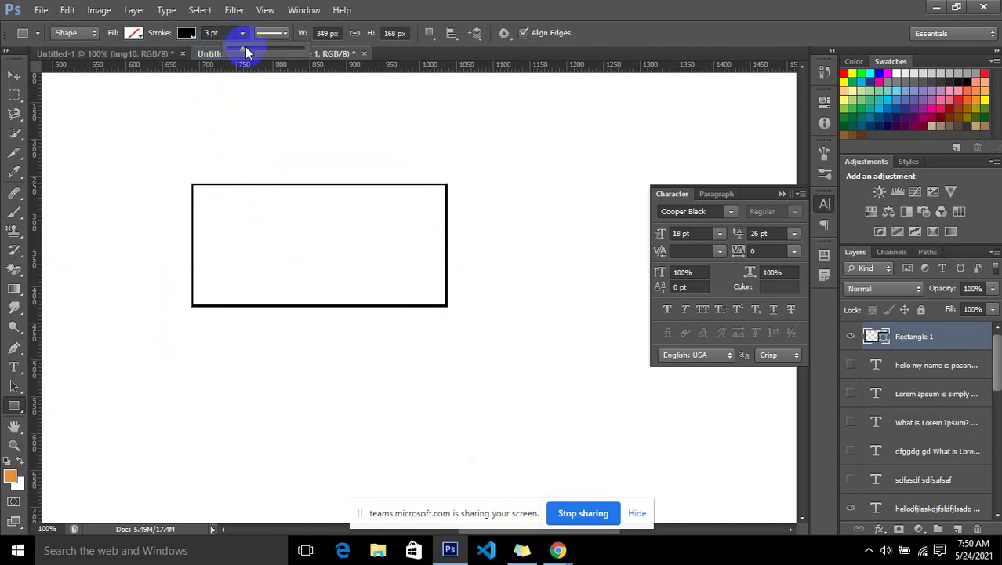
Thicken the rectangle's stroke to 11.31 pt and give it a teal fill
left_click_drag(245, 51, 252, 52)
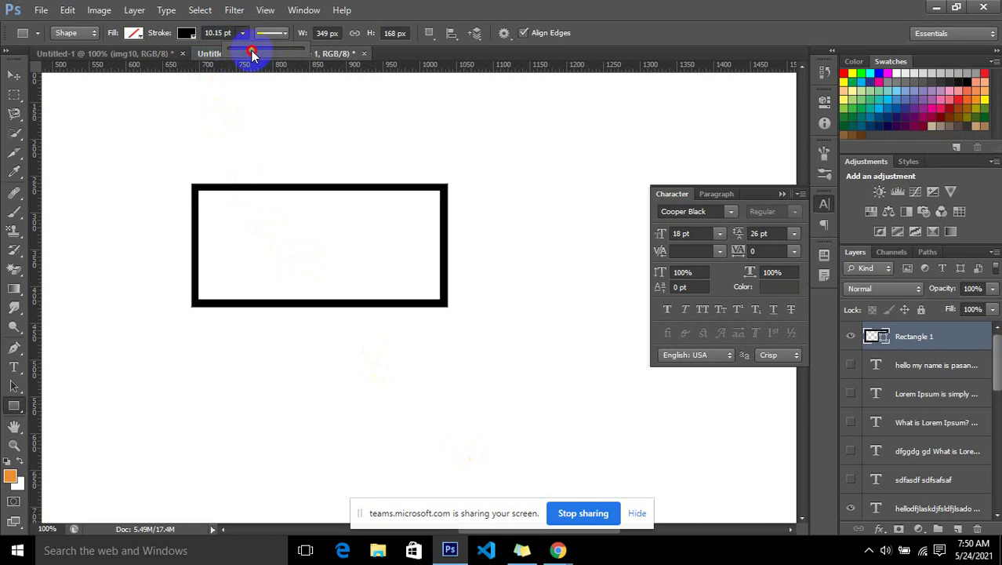
mouse_move(251, 51)
left_mouse_down()
mouse_move(284, 51)
mouse_move(253, 51)
left_mouse_up()
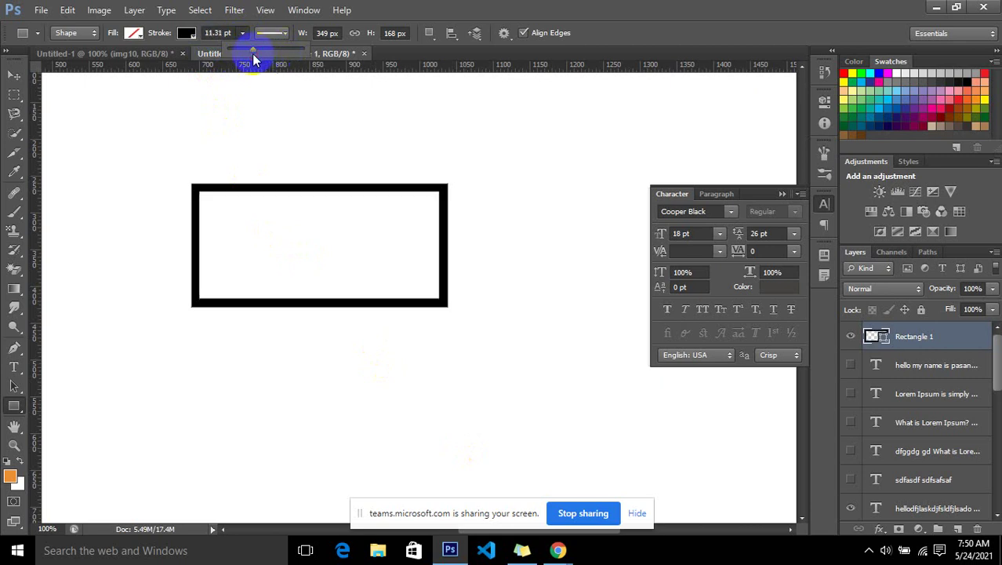
left_click(140, 34)
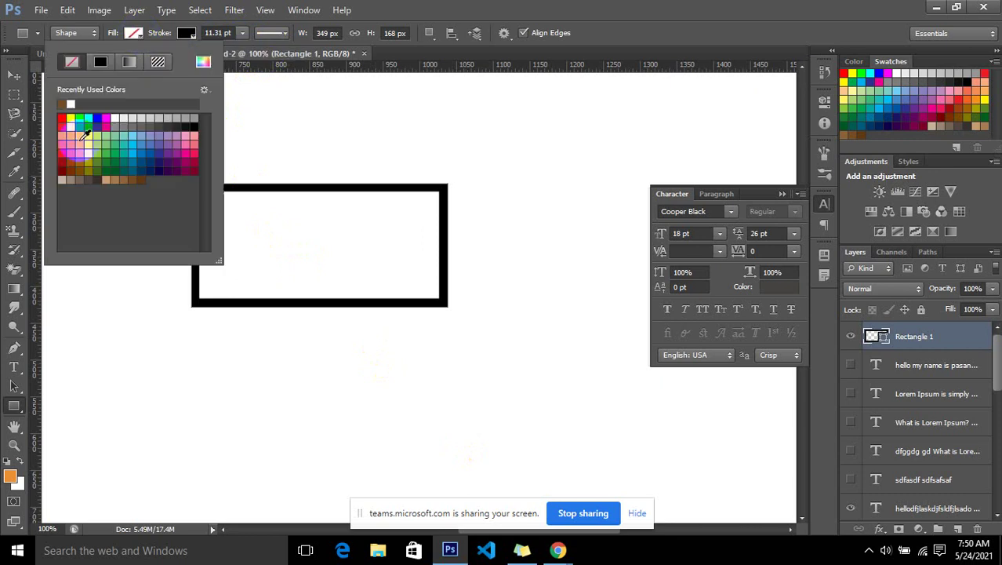
left_click(80, 141)
left_click(117, 152)
left_click(119, 157)
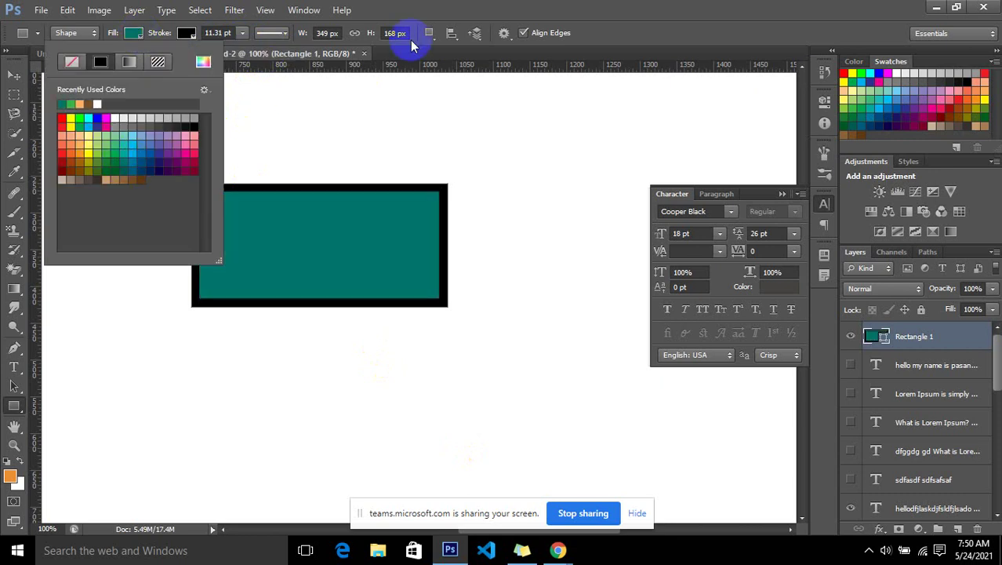
left_click(430, 17)
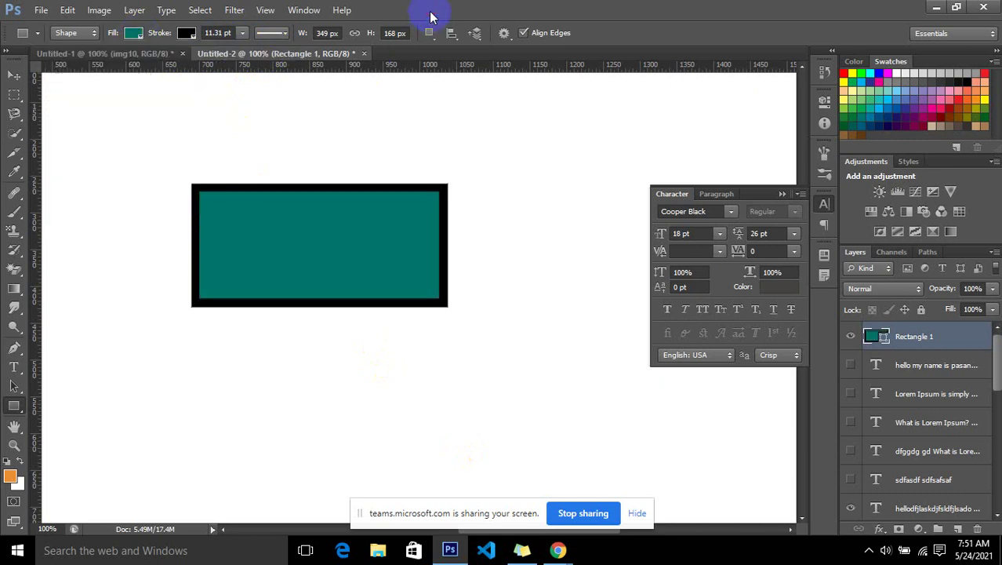
Adjust the rectangle's fill to a brighter teal in the Color Picker
double_click(880, 337)
mouse_move(706, 221)
left_mouse_down()
mouse_move(680, 239)
mouse_move(627, 246)
mouse_move(722, 283)
left_mouse_up()
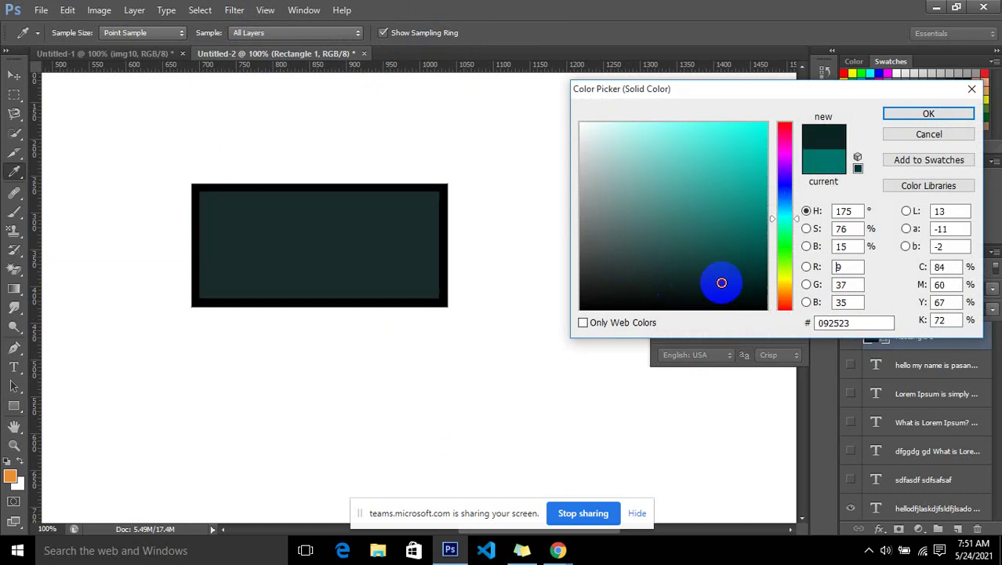
left_click(748, 219)
key("Return")
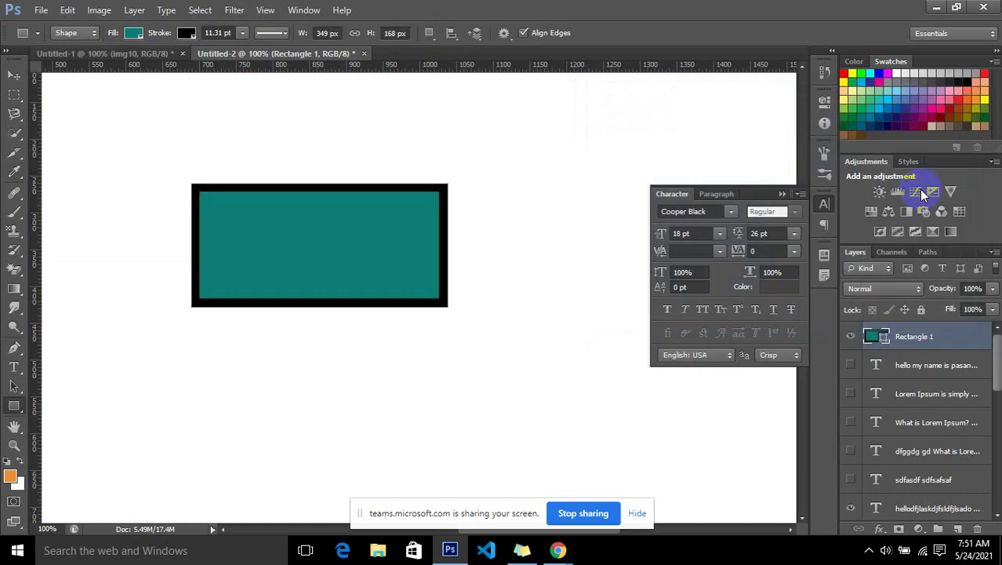
Change the fill to olive-yellow PANTONE 397 C from the Color Libraries
left_click(922, 194)
left_click(690, 194)
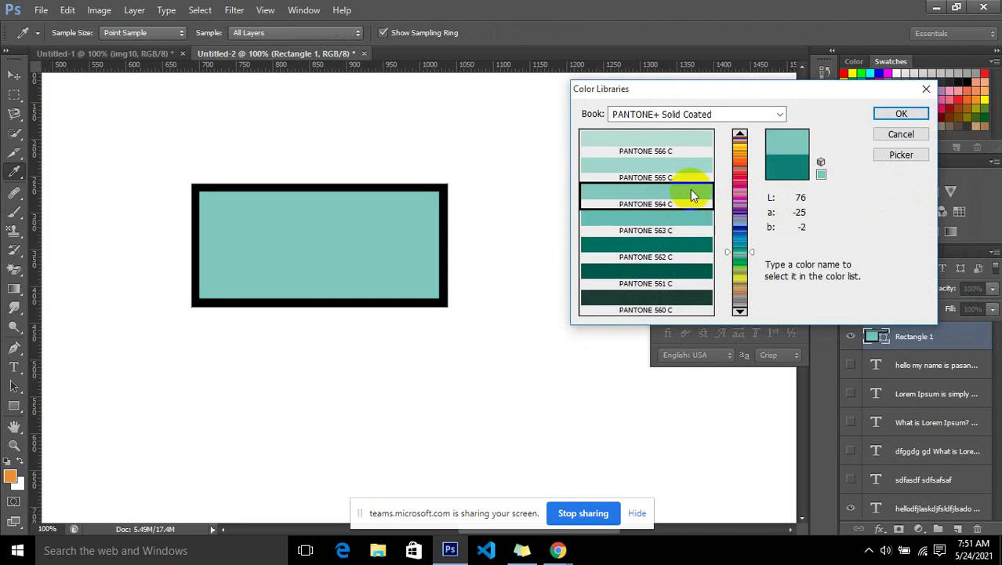
left_click(693, 164)
left_click(694, 141)
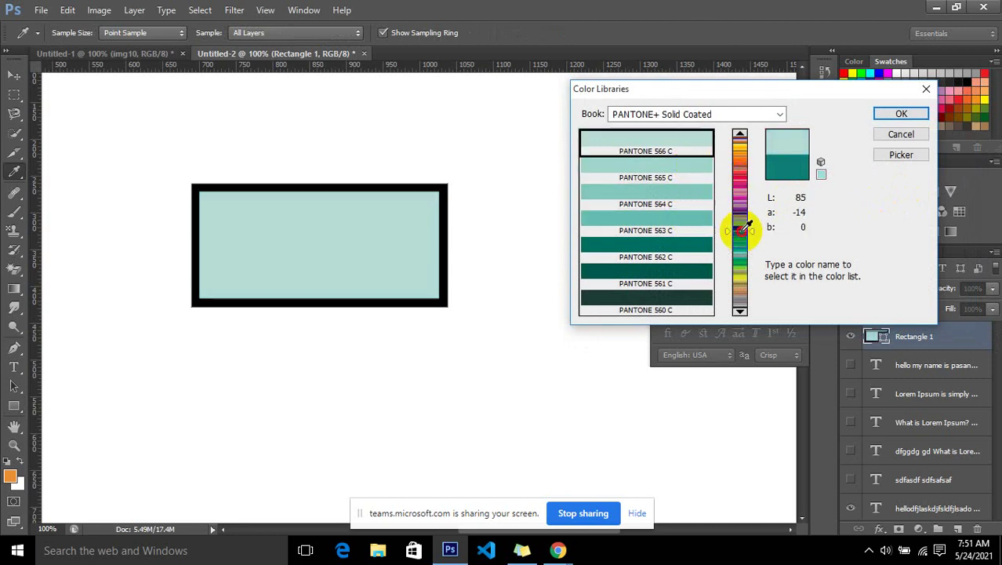
left_click_drag(748, 226, 738, 259)
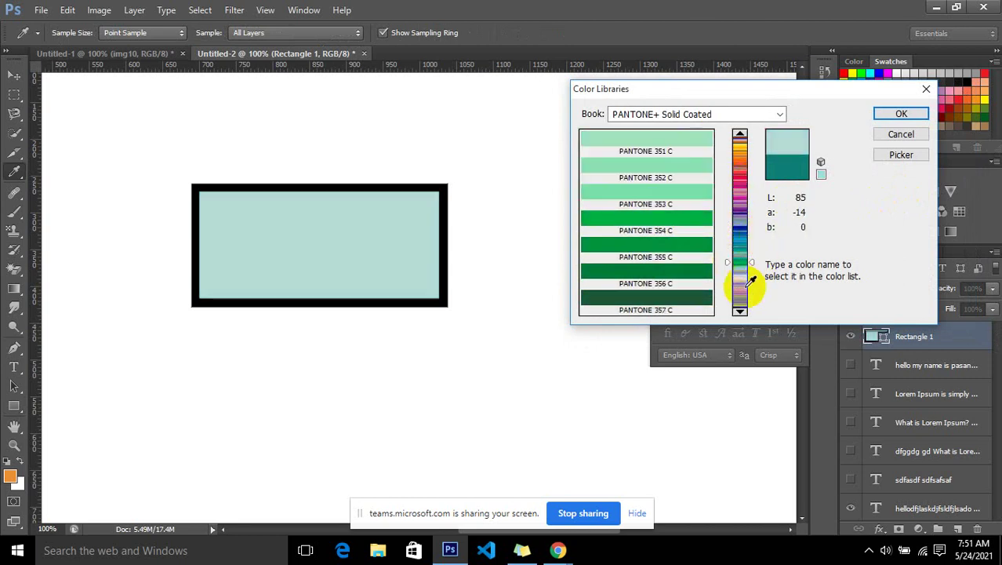
left_click(742, 276)
left_click(646, 247)
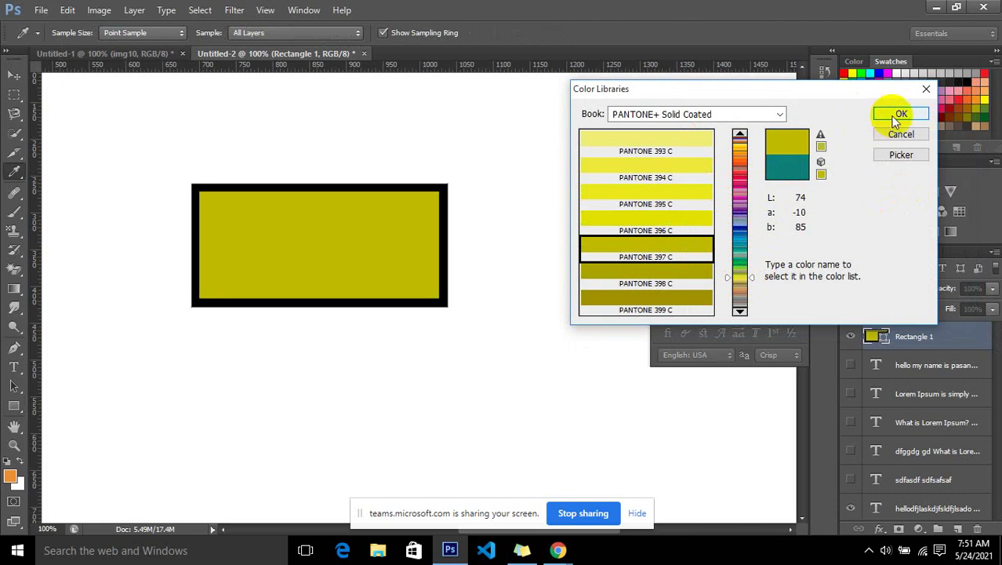
left_click(898, 114)
Change the rectangle's stroke colour from black to green
left_click(195, 37)
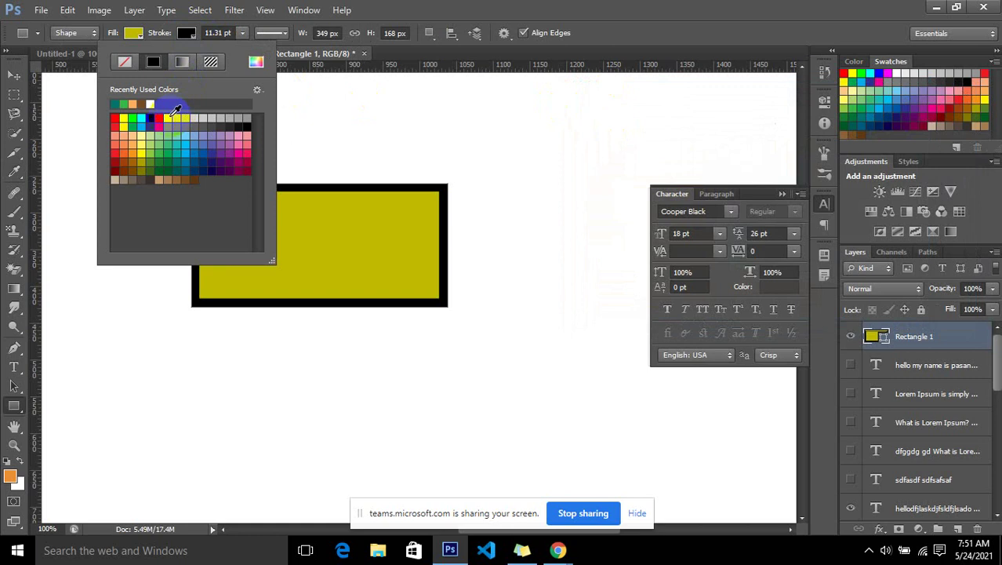
left_click(169, 117)
left_click(178, 134)
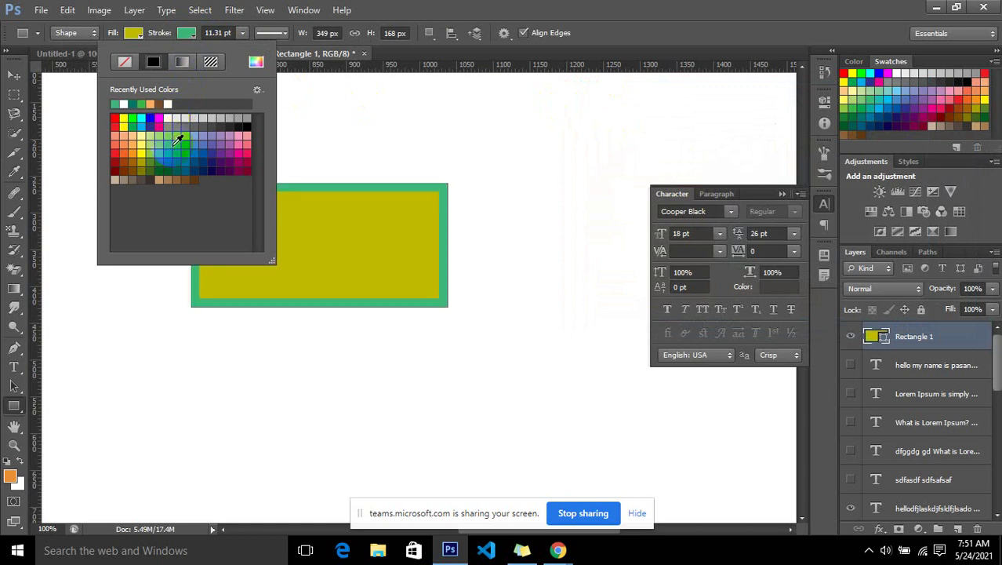
left_click(545, 7)
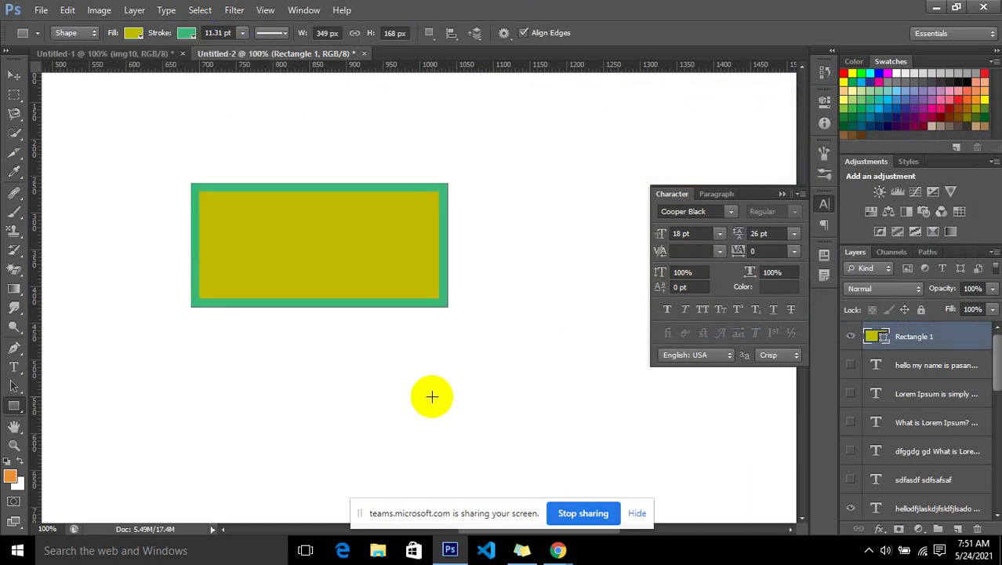
Show the Rectangle tool's flyout with the rounded rectangle, ellipse, polygon, line and custom shape tools
left_click(258, 286)
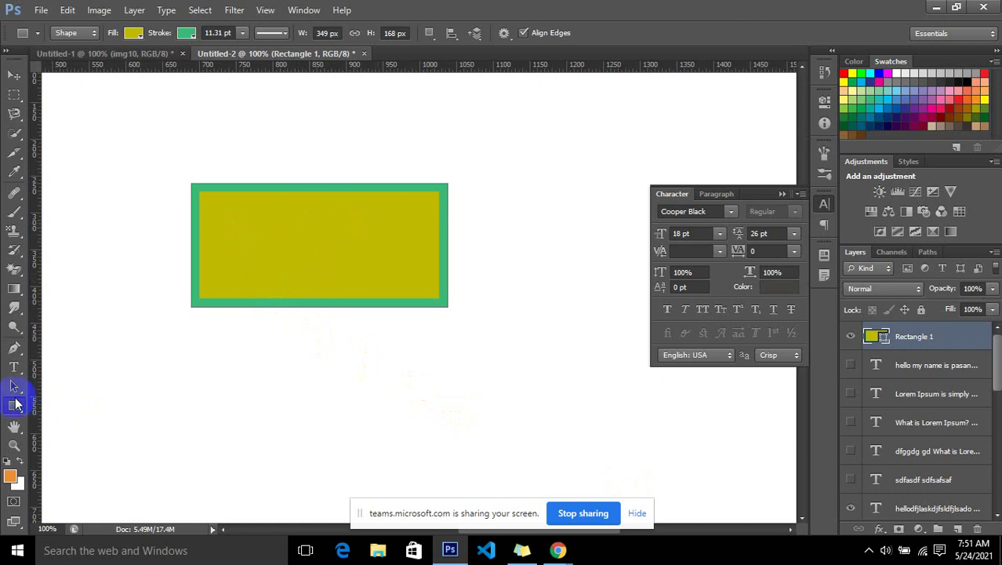
right_click(18, 406)
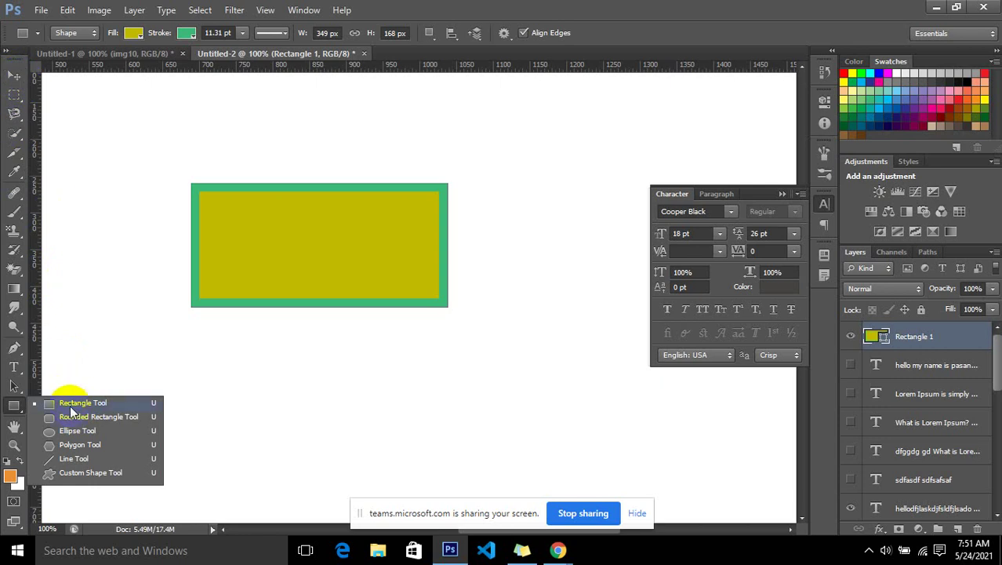
Draw a second 336 × 107 px rectangle, yellow fill and green stroke, below the first
left_click(15, 405)
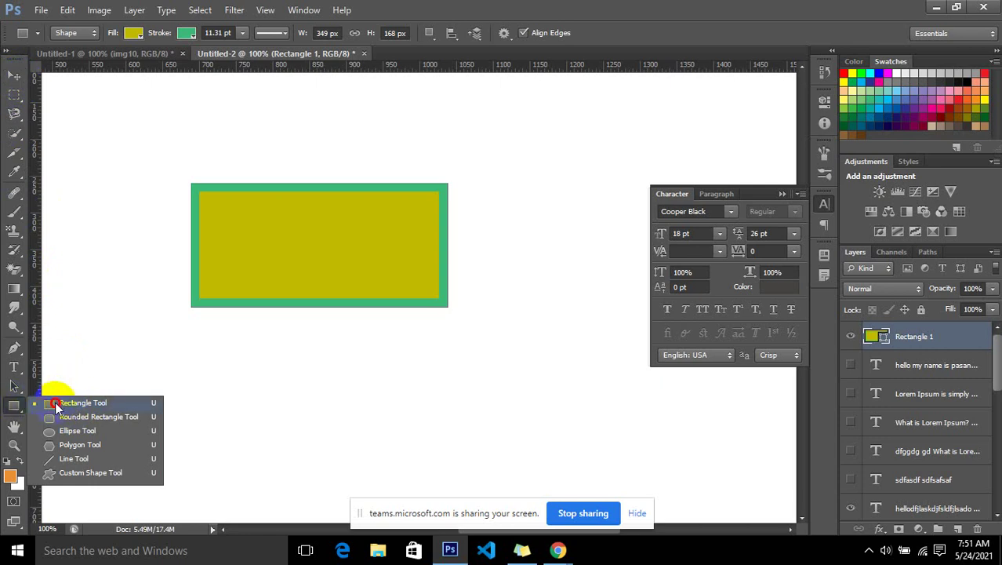
left_click(54, 397)
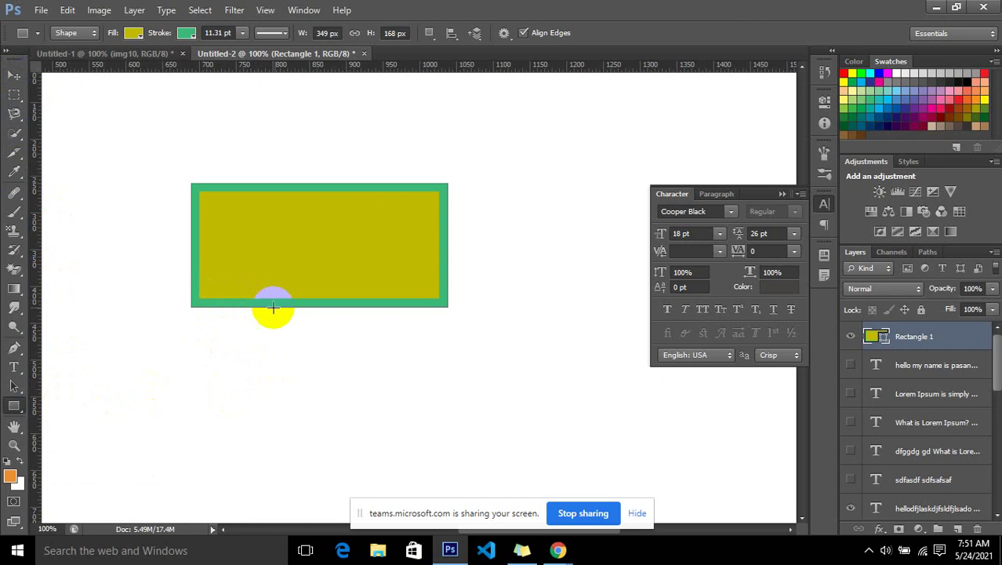
left_click(163, 53)
left_click(133, 35)
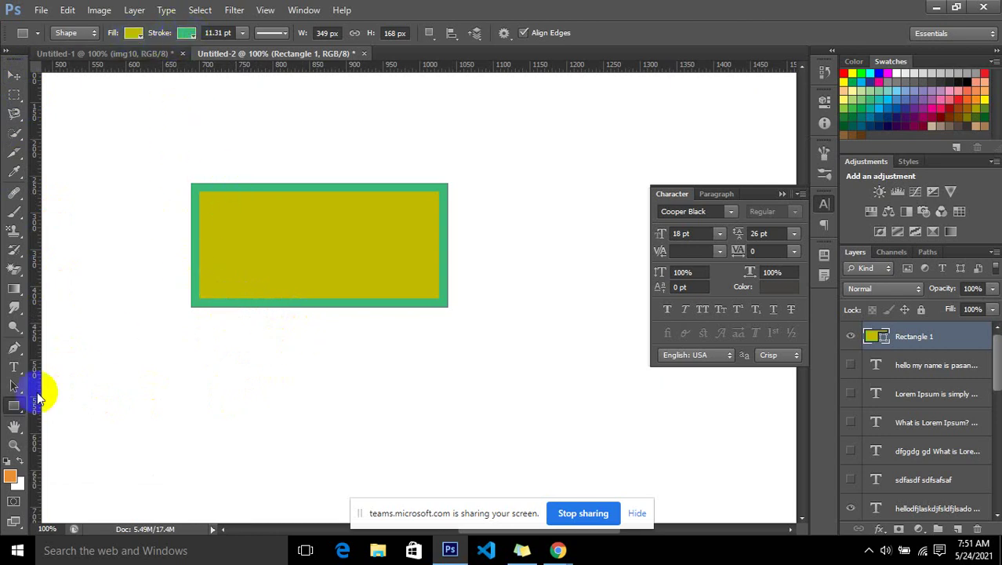
right_click(20, 408)
left_click(47, 403)
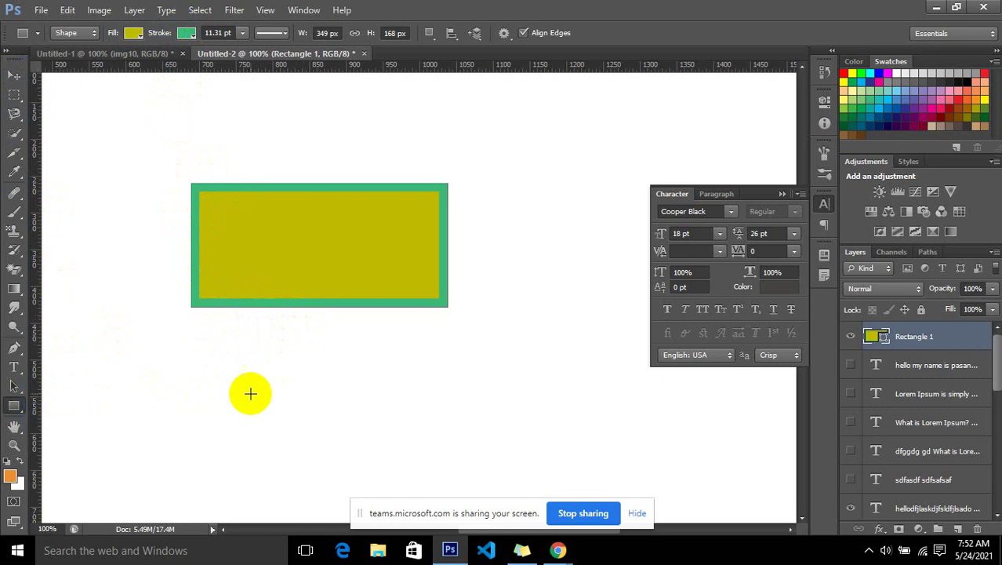
left_click_drag(260, 380, 506, 464)
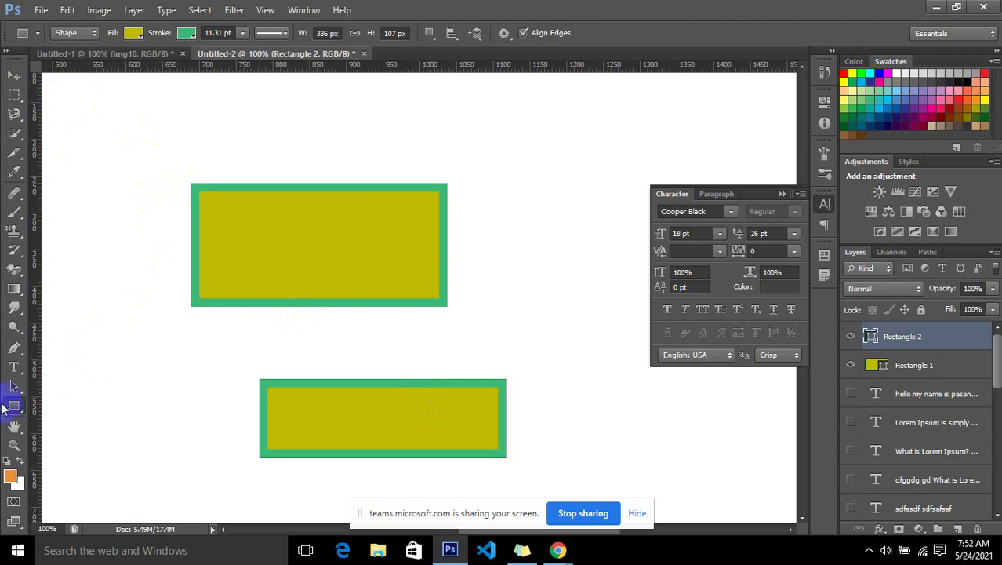
Set the lower rectangle's fill to No Color so it becomes hollow
right_click(13, 407)
left_click(86, 400)
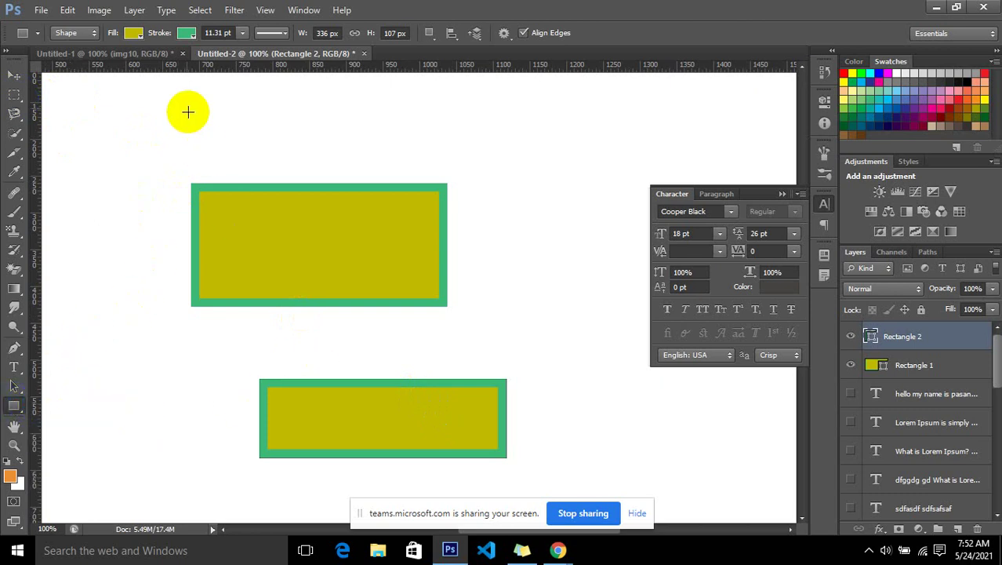
left_click(135, 33)
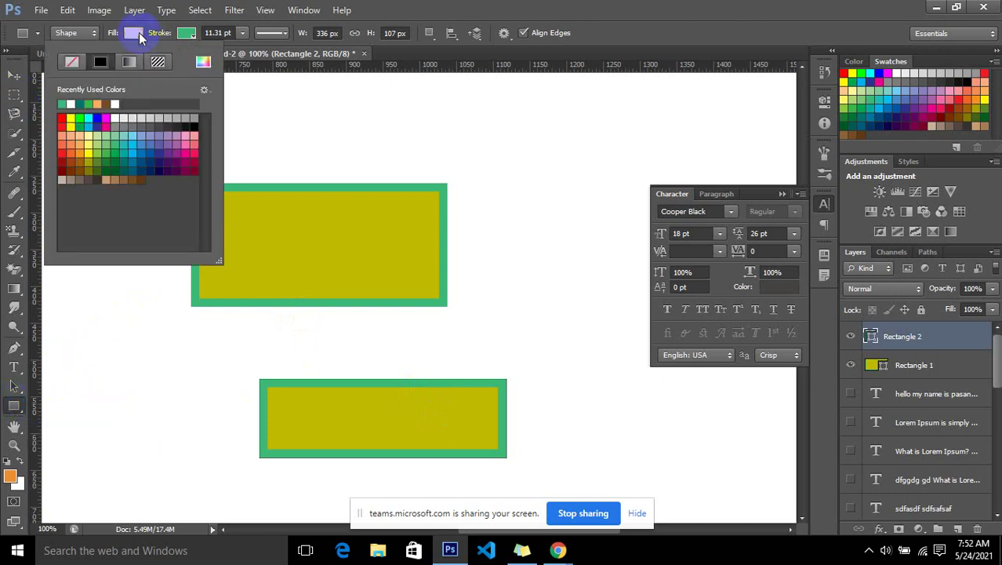
left_click(72, 62)
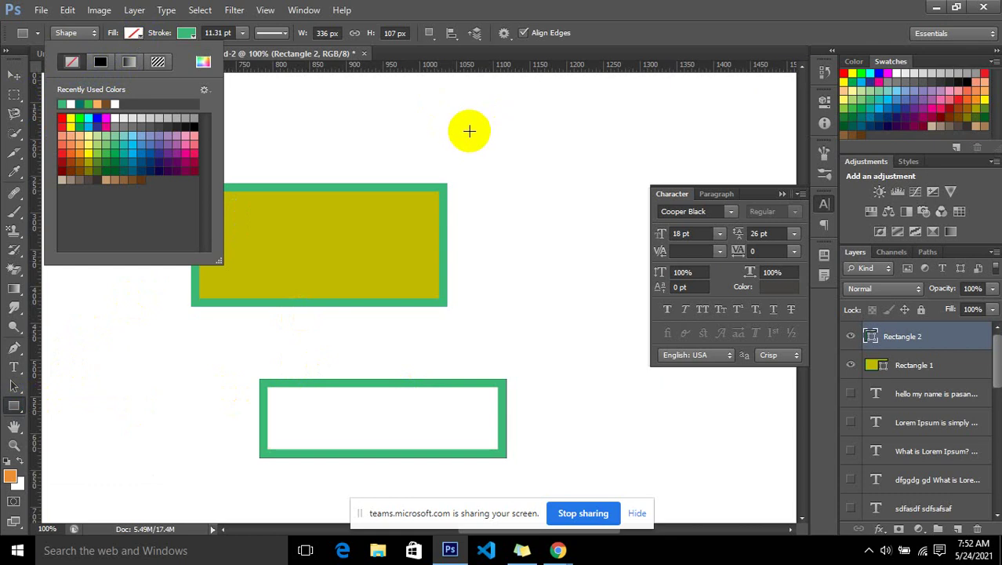
Draw two hollow green-outlined rectangles near the top, 177 × 115 and 251 × 72 px
left_click_drag(469, 131, 600, 216)
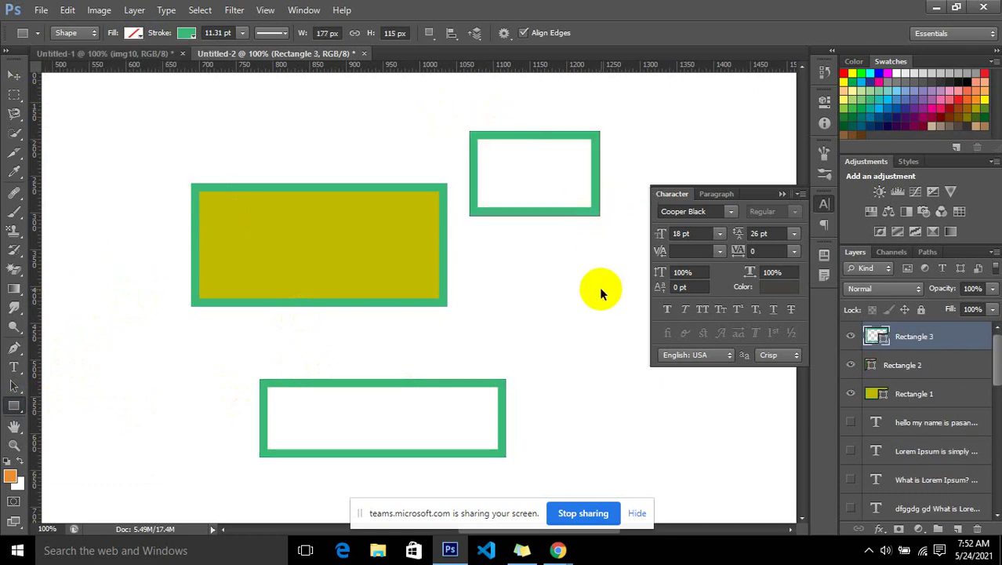
key("ctrl+Return")
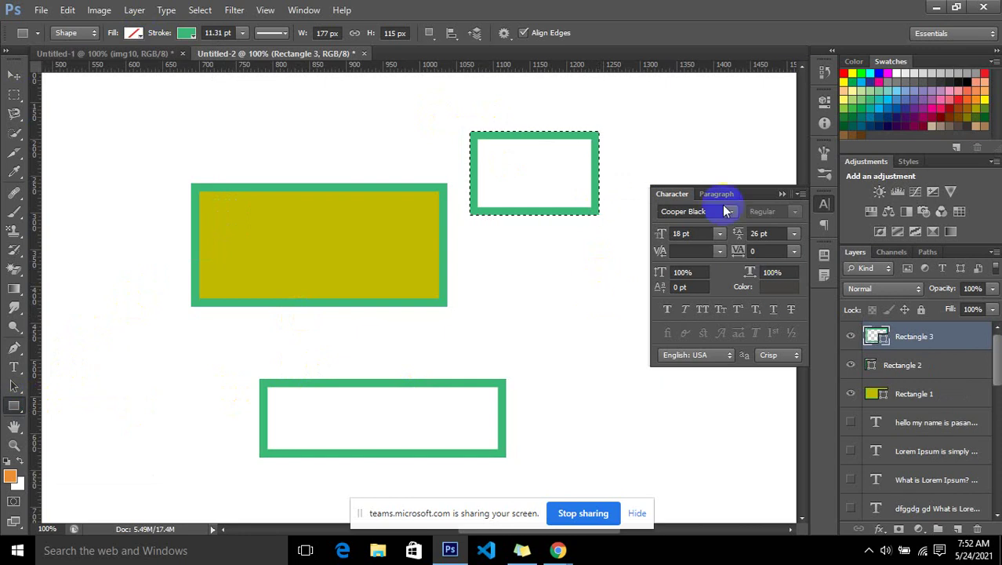
left_click(439, 225)
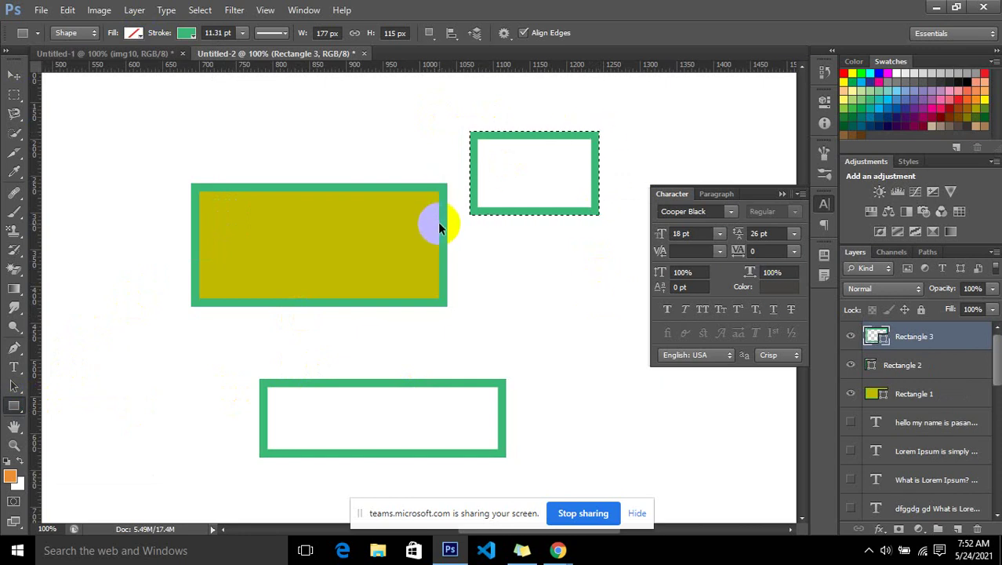
left_click_drag(216, 111, 399, 163)
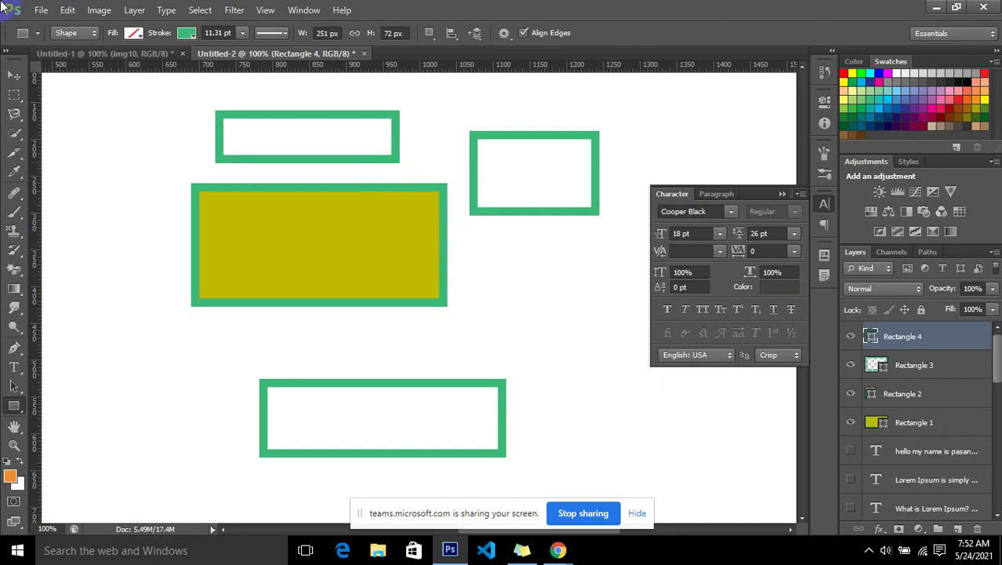
Make two rectangular marquee selections: a tall one at left and a wide one above the bottom rectangle
left_click(21, 96)
left_click(55, 92)
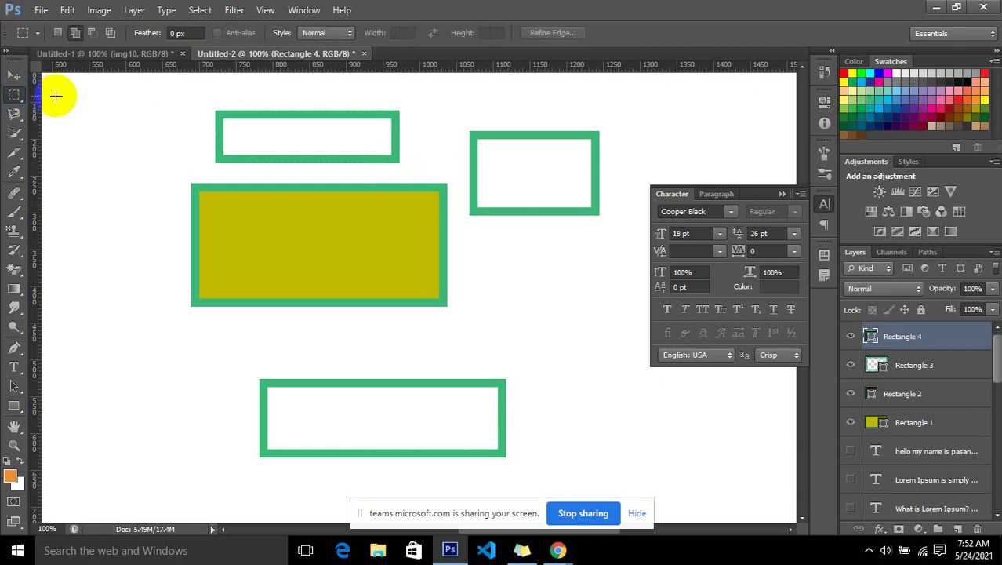
left_click_drag(71, 112, 140, 251)
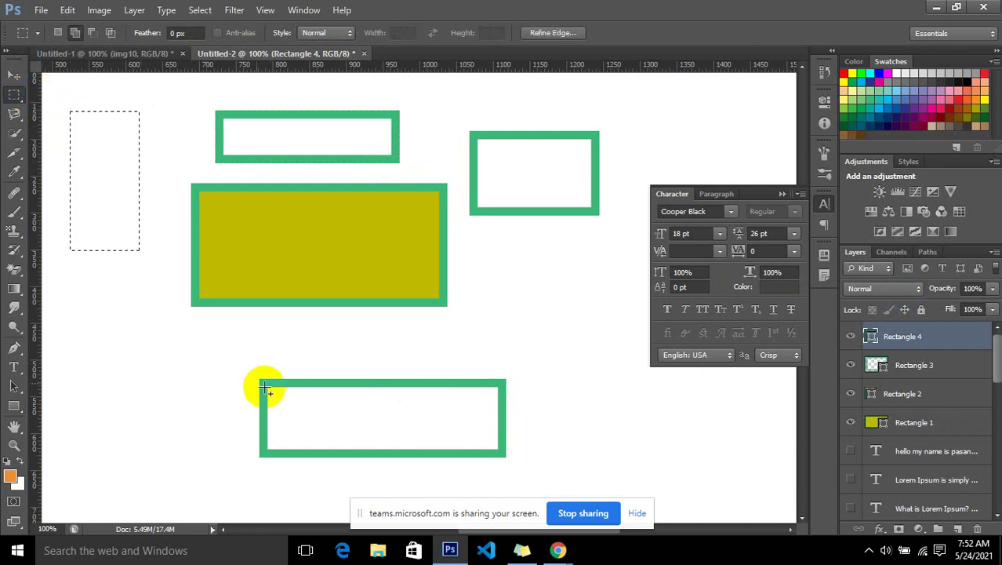
left_click_drag(171, 332, 364, 405)
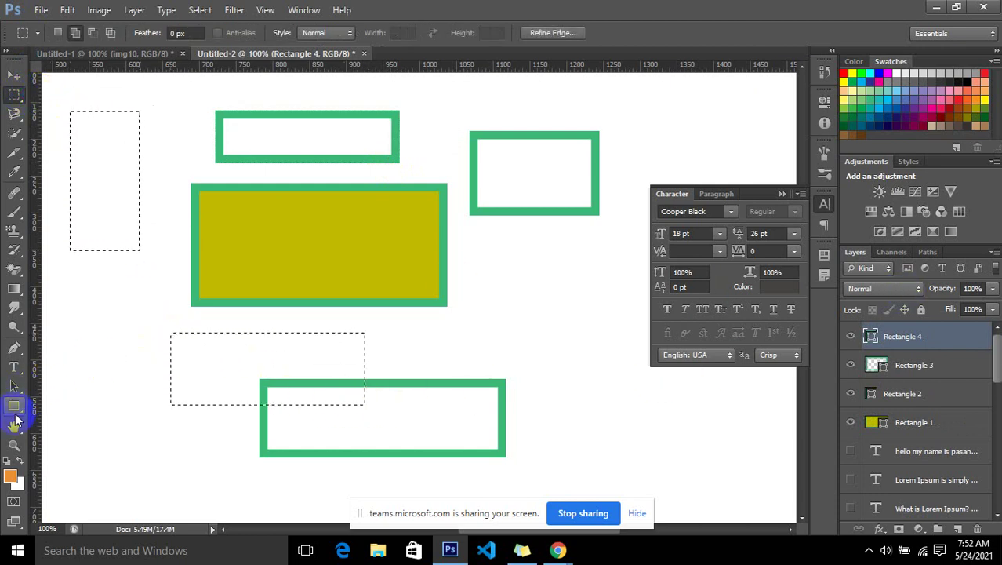
Draw a 114 × 104 px hollow square over the bottom rectangle's right end, then drag an empty text box
left_click(14, 405)
left_click(78, 398)
left_click_drag(452, 325, 537, 402)
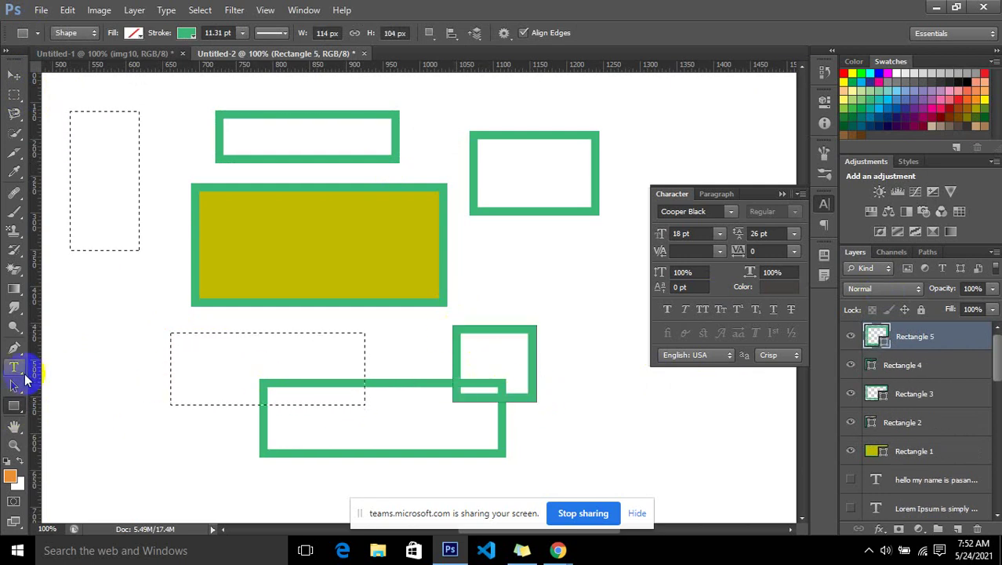
left_click(15, 369)
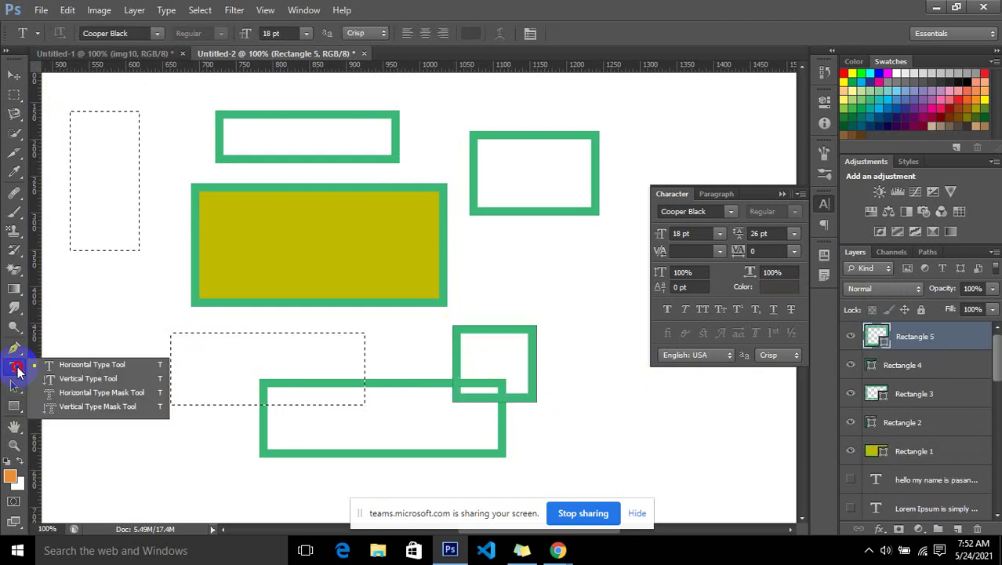
mouse_move(116, 268)
left_mouse_down()
mouse_move(278, 373)
mouse_move(253, 363)
left_mouse_up()
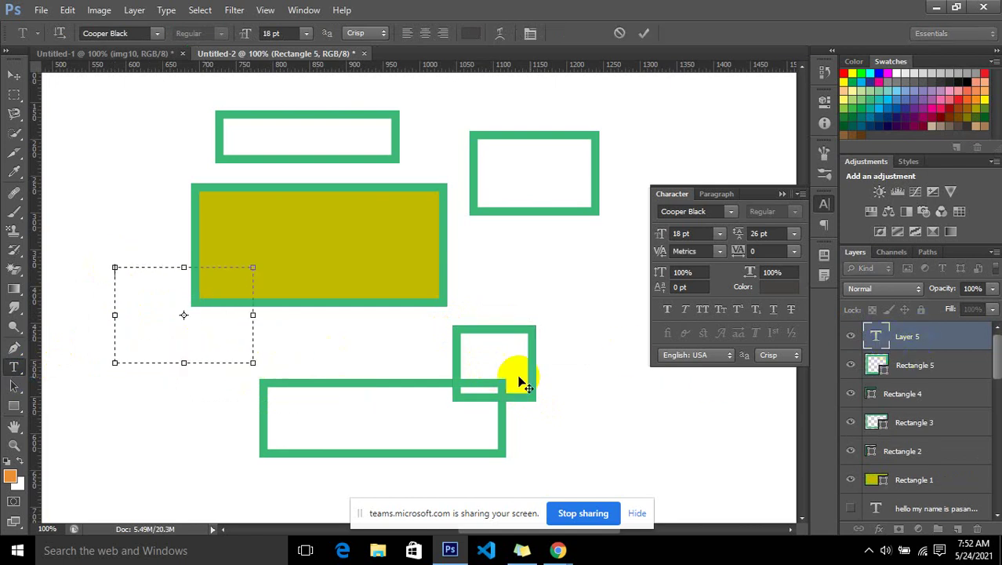
Dismiss the Create Rectangle size dialog that appeared after clicking the canvas
left_click(12, 408)
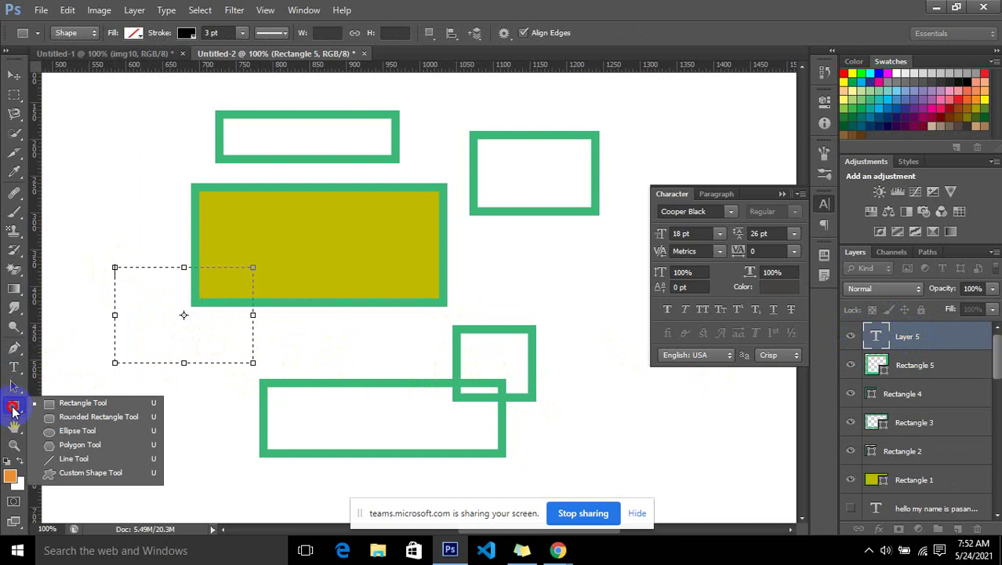
left_click_drag(13, 410, 76, 408)
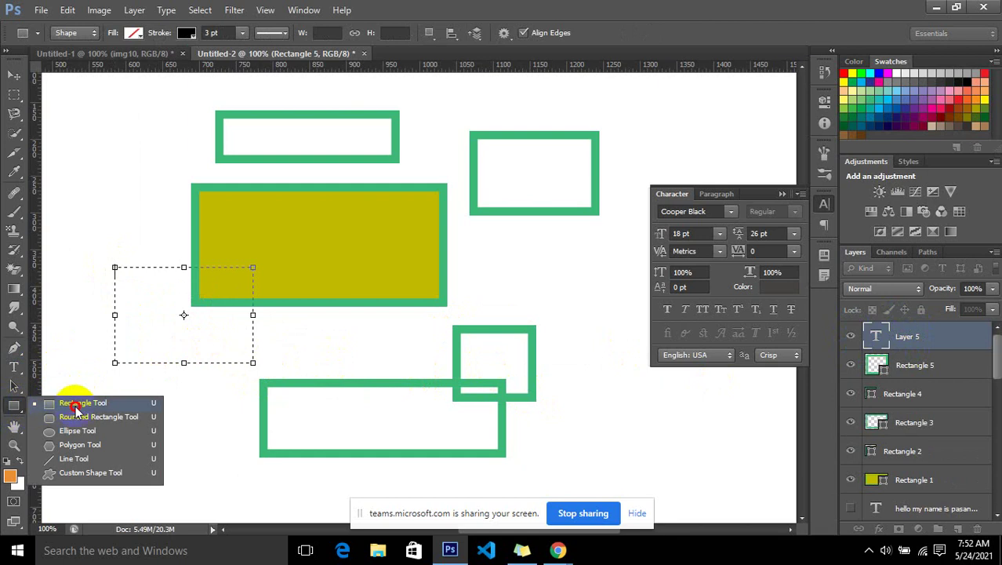
left_click(414, 349)
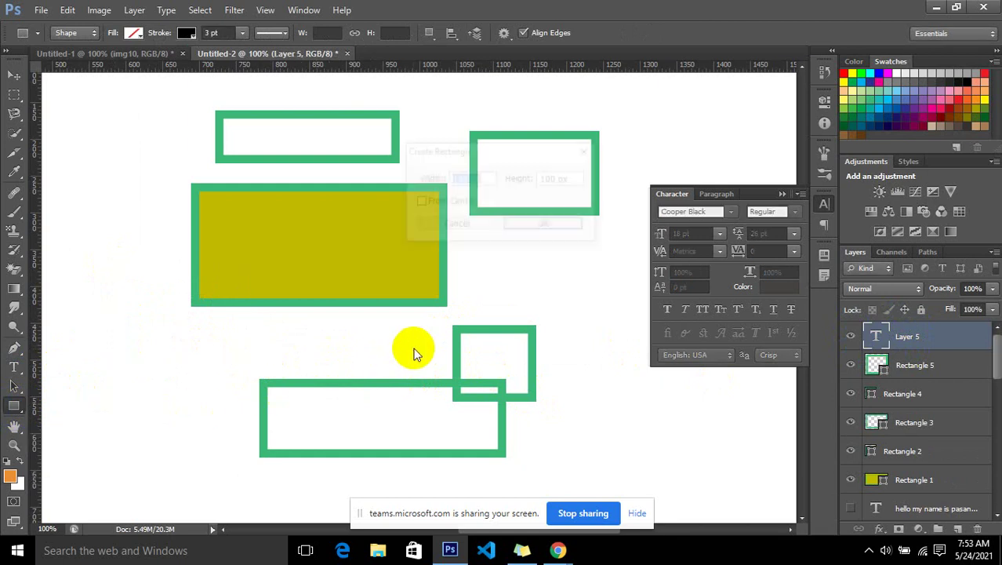
left_click(591, 152)
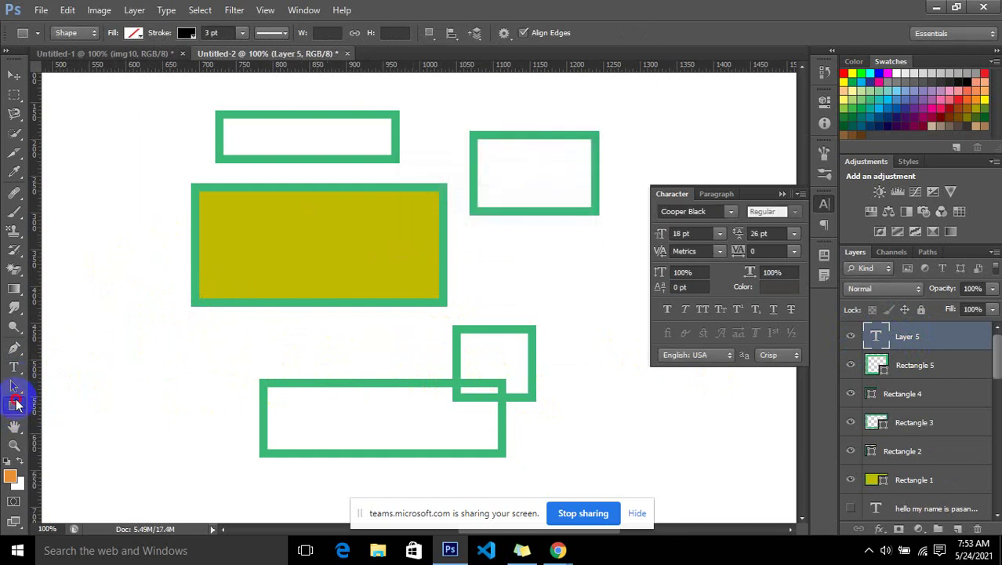
Draw two 136 × 79 px rounded rectangles, then hide every layer except the yellow rectangle
right_click(15, 404)
left_click(76, 417)
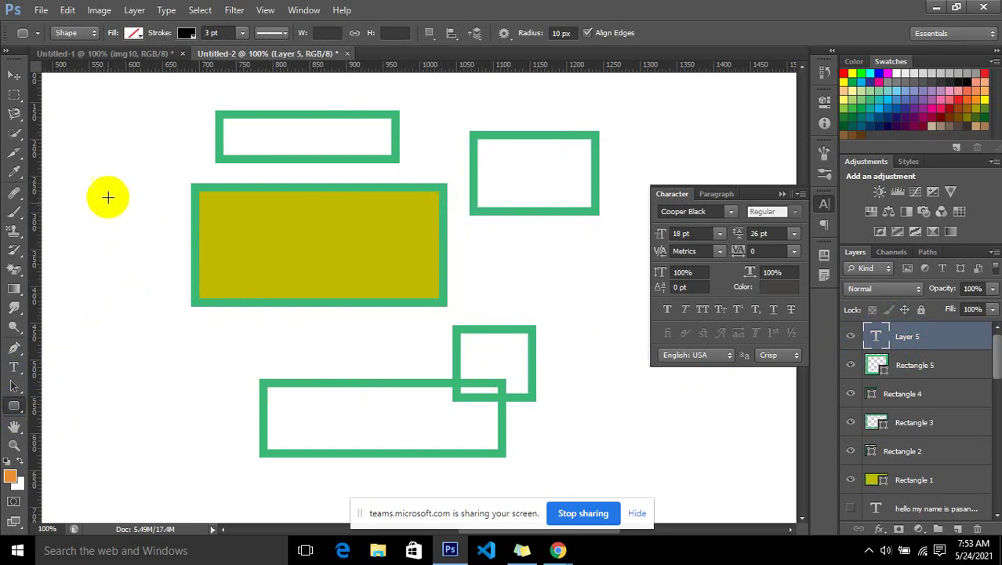
left_click_drag(76, 314, 174, 384)
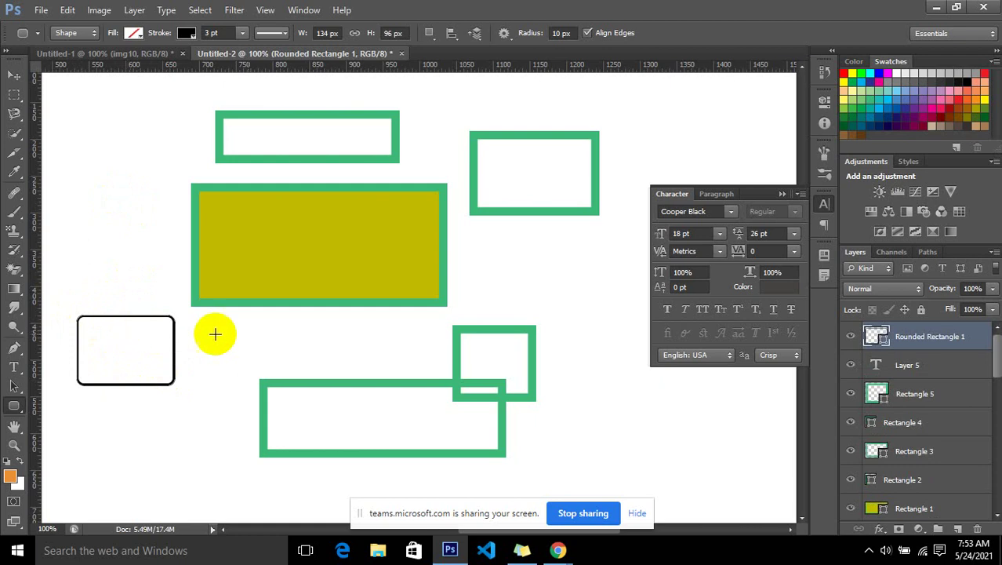
left_click_drag(517, 266, 617, 322)
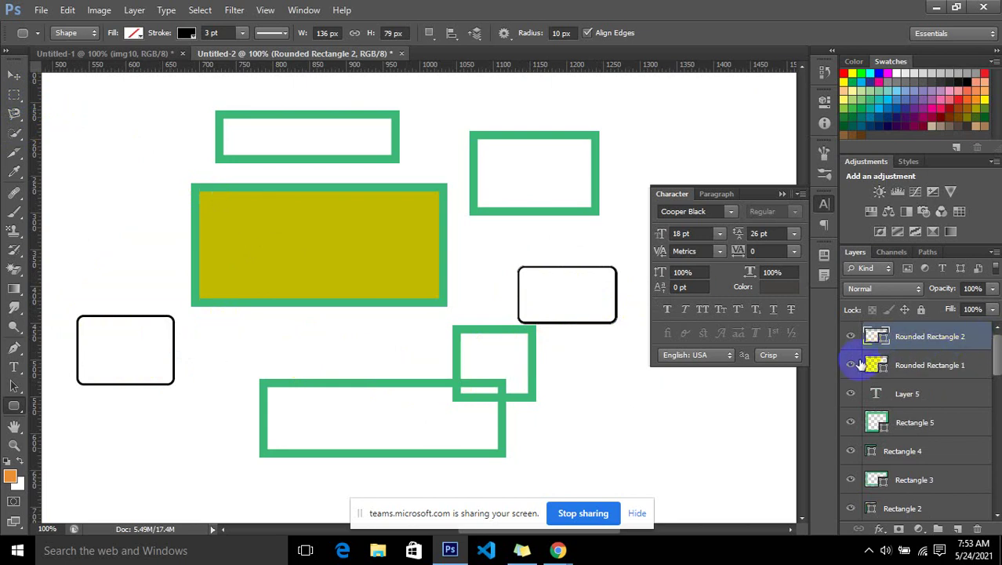
left_click_drag(847, 350, 851, 510)
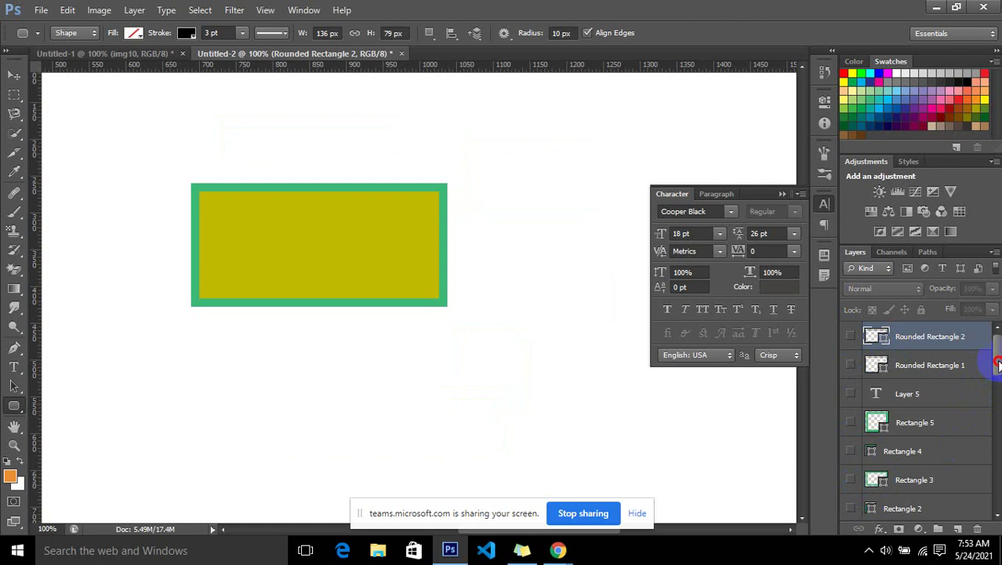
Hide the yellow rectangle layer as well and zoom out to see the whole canvas
scroll(961, 360, "down", 3)
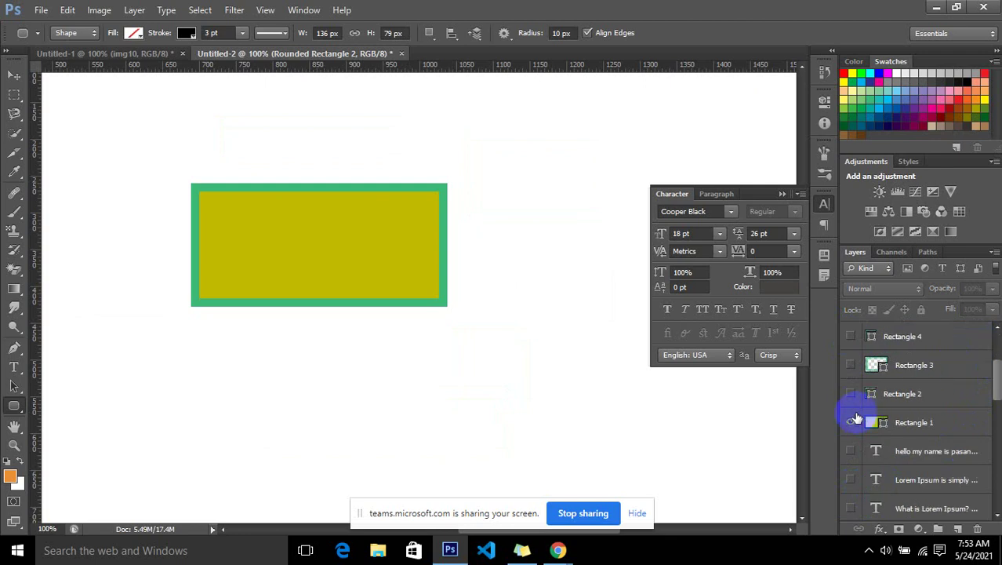
left_click(853, 423)
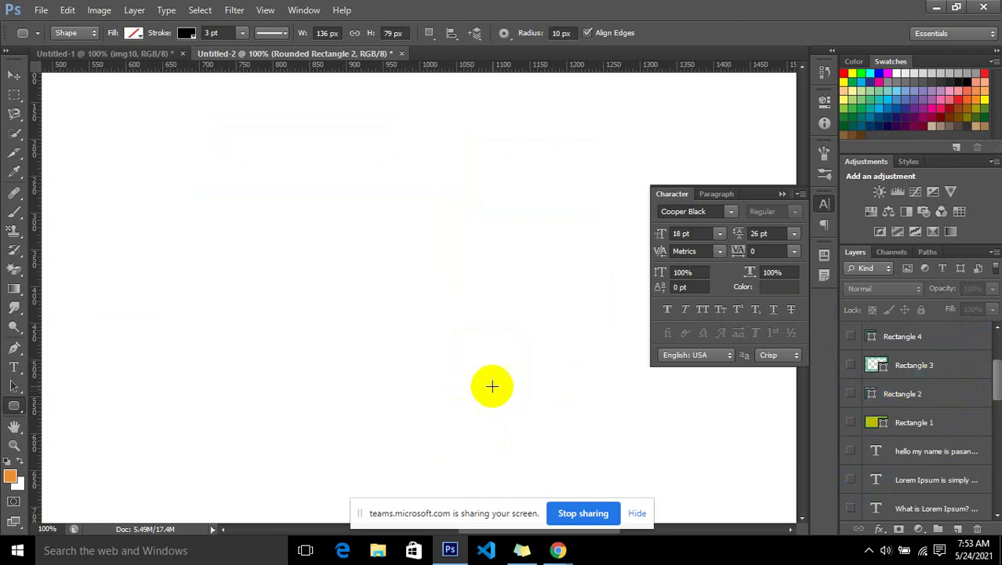
left_click(12, 73)
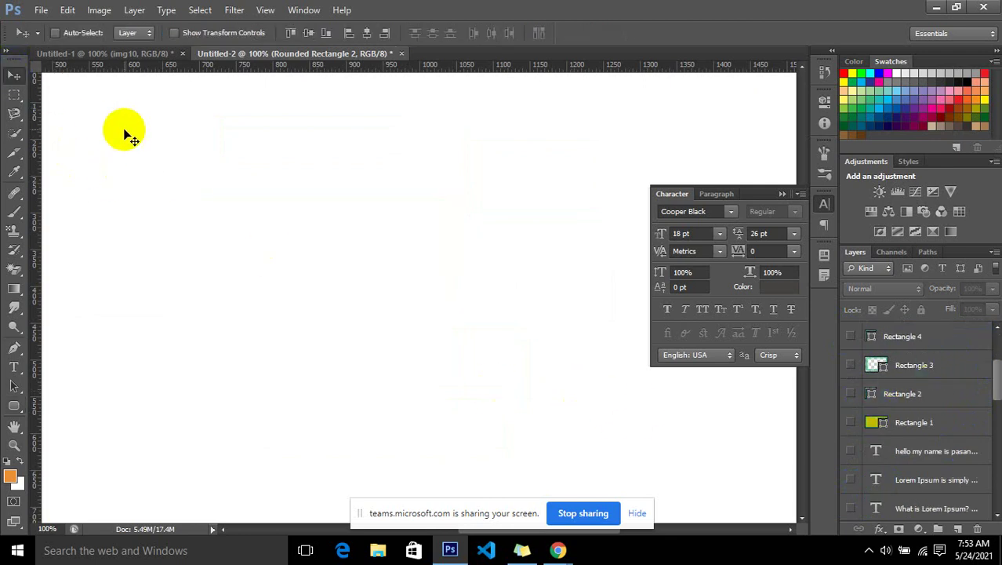
key("ctrl+minus")
key("ctrl+minus")
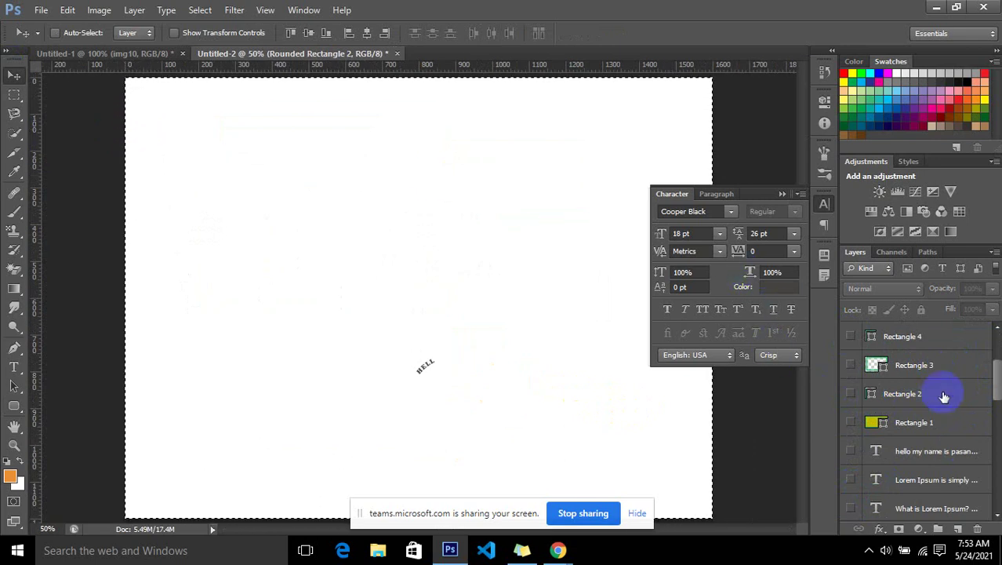
left_click_drag(994, 380, 994, 506)
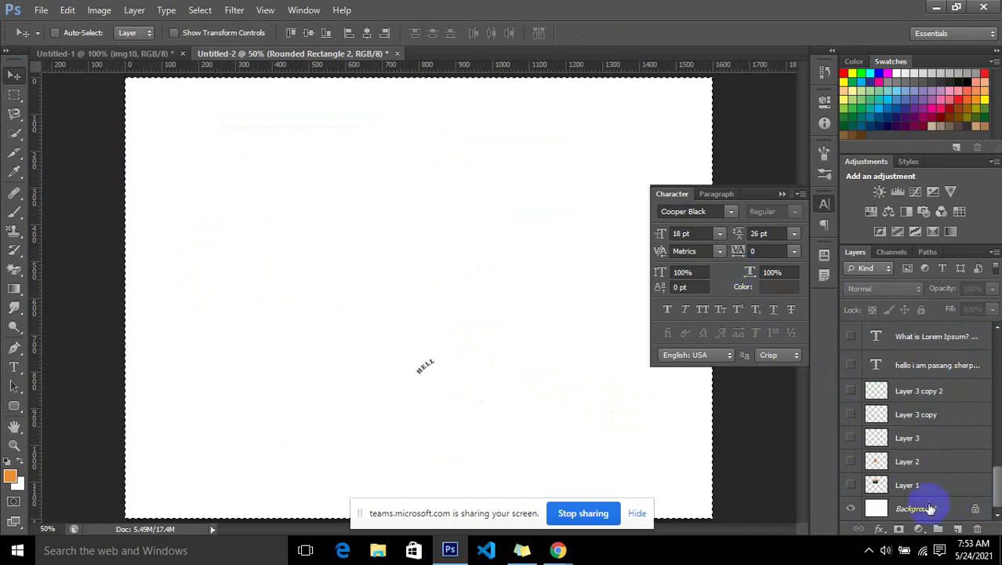
Toggle the Background's visibility, then convert it into an editable layer named Layer 6
left_click(851, 509)
left_click(851, 509)
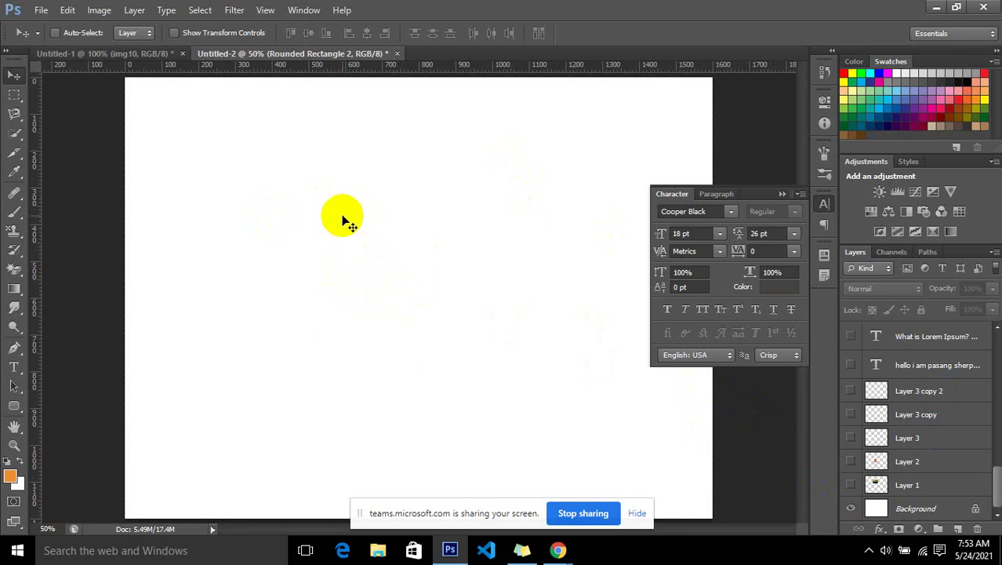
left_click(885, 507)
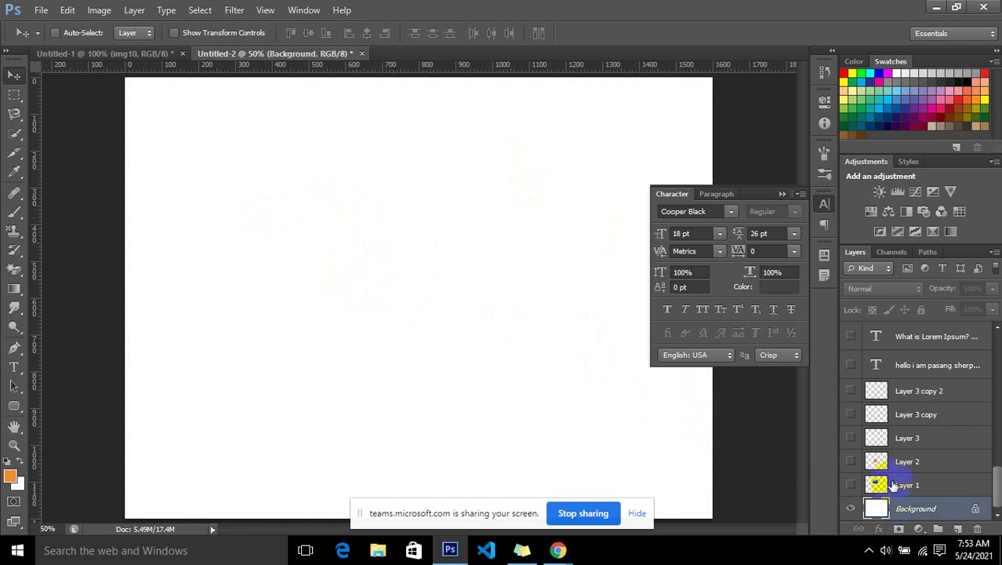
key("ctrl+shift+n")
key("Return")
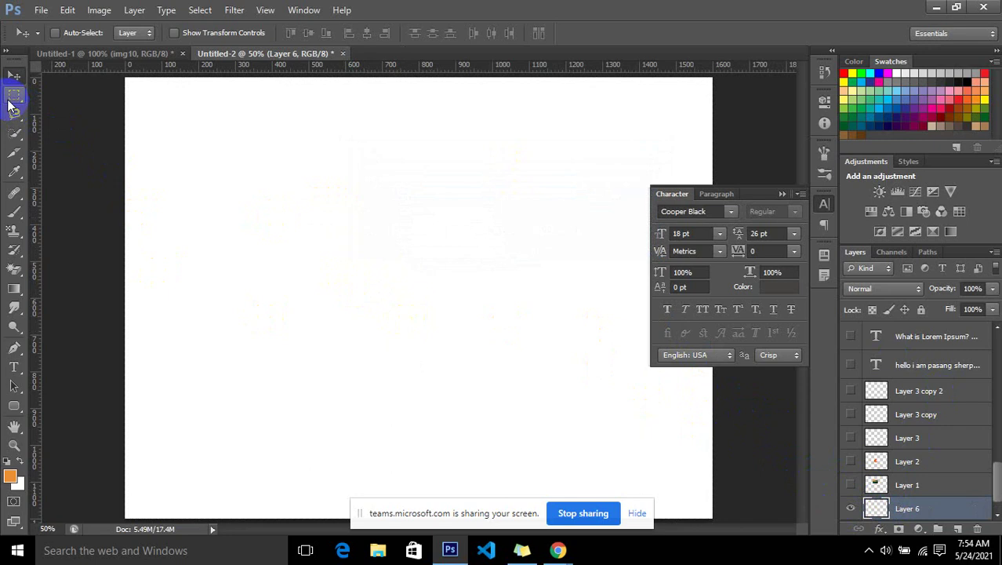
Draw a square left of the canvas centre with the Rectangle Tool
left_click(14, 405)
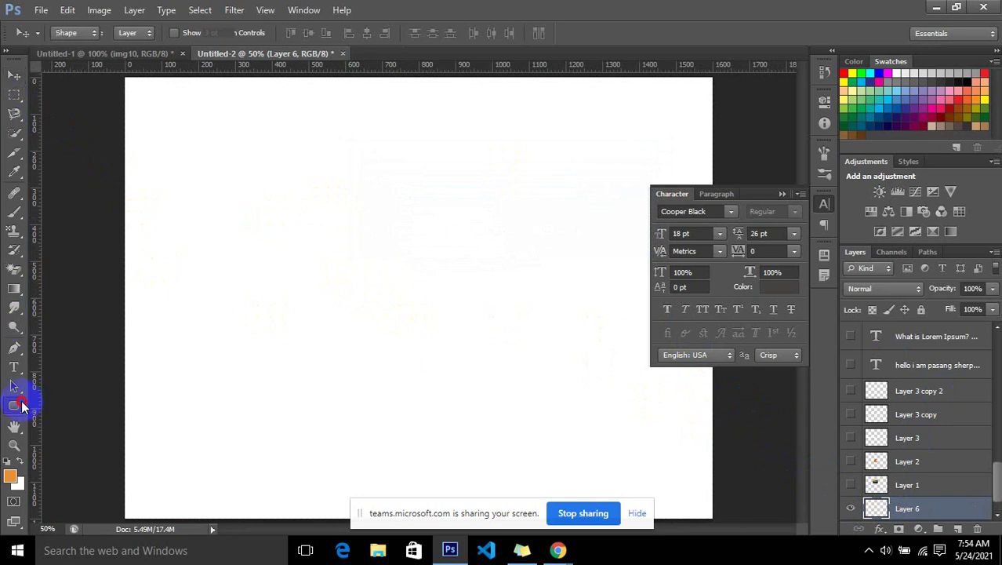
right_click(14, 405)
left_click(78, 401)
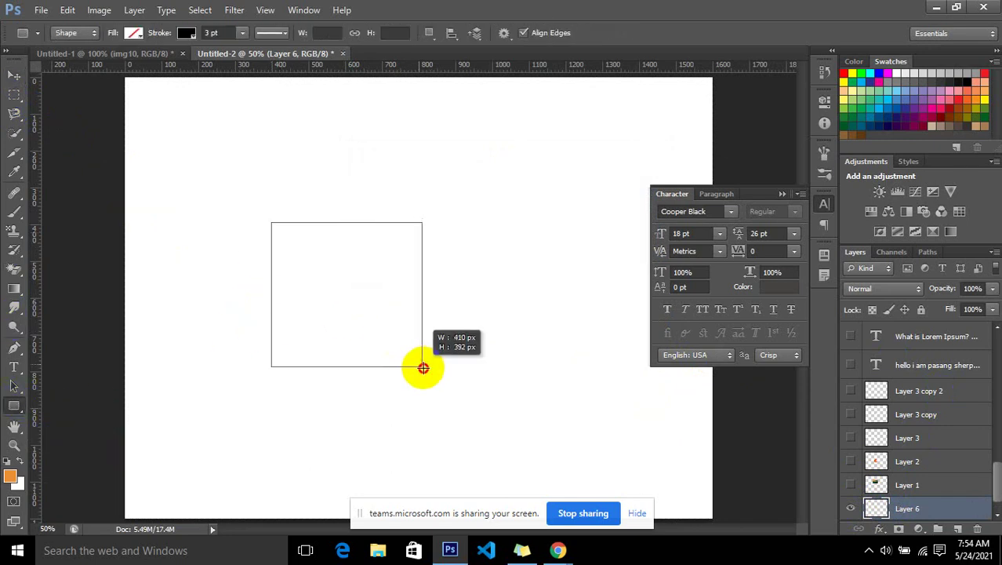
left_click_drag(271, 223, 424, 367)
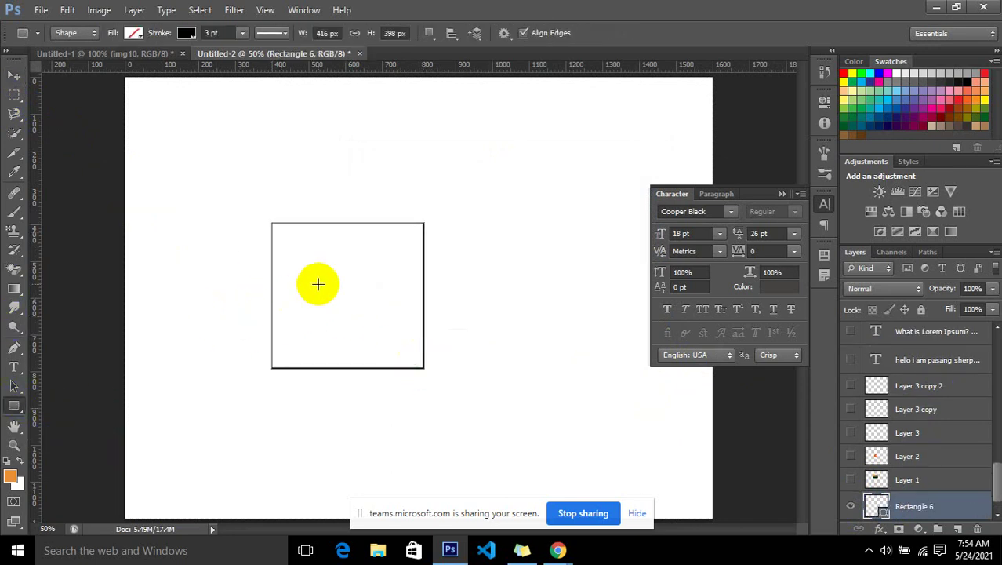
Set the square's fill to cyan from the fill swatch popup
left_click(134, 33)
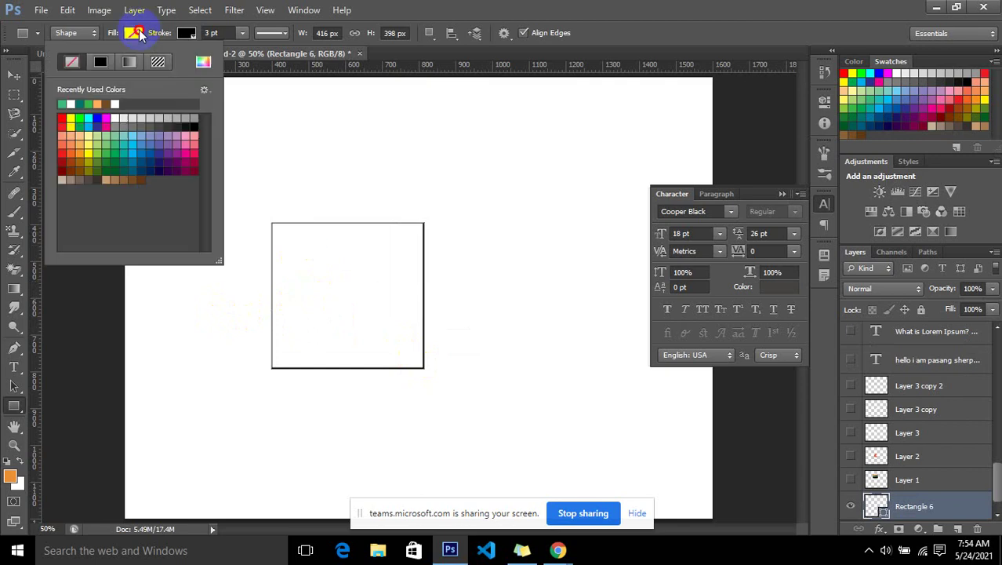
left_click(138, 38)
left_click(138, 37)
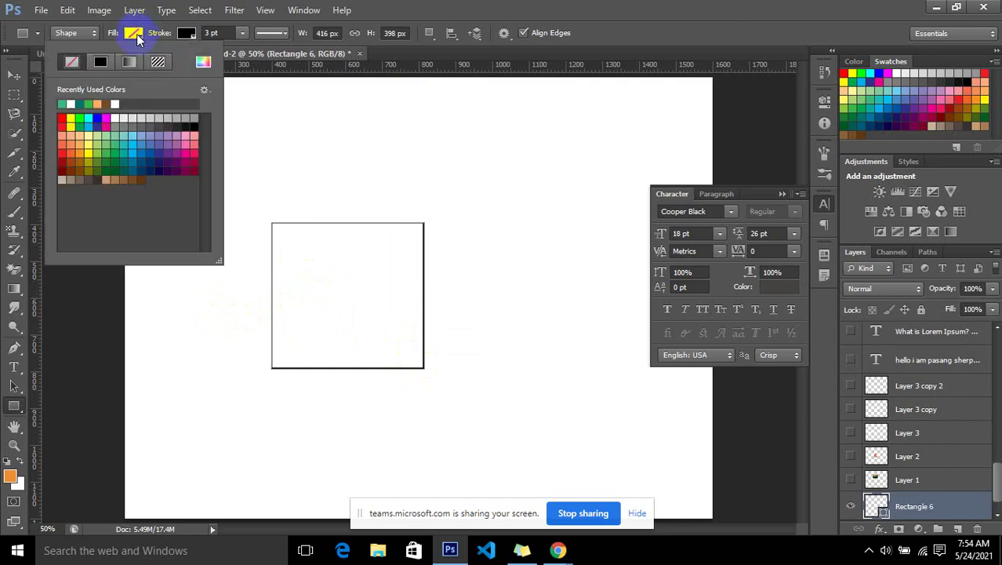
left_click(88, 117)
left_click(538, 18)
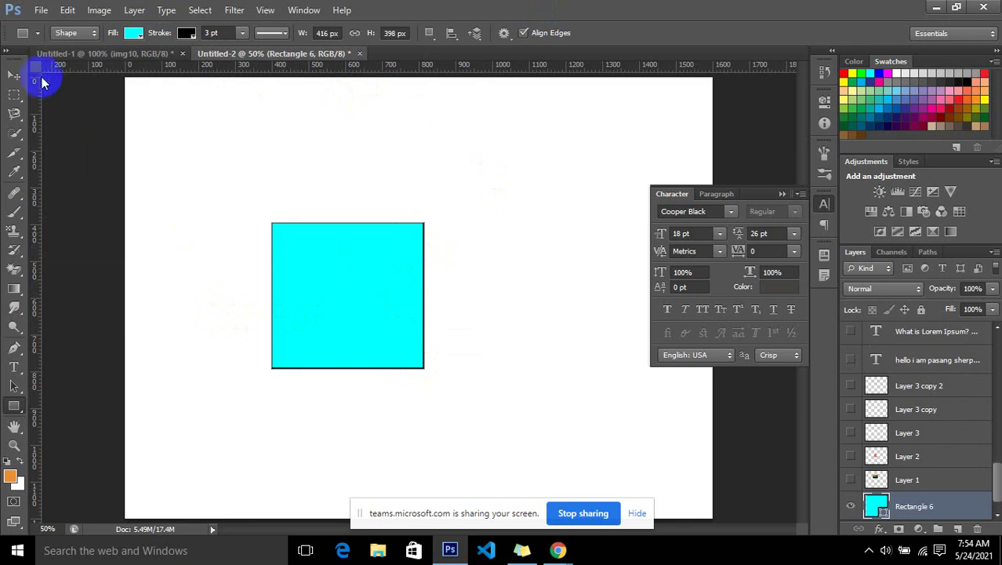
left_click(25, 76)
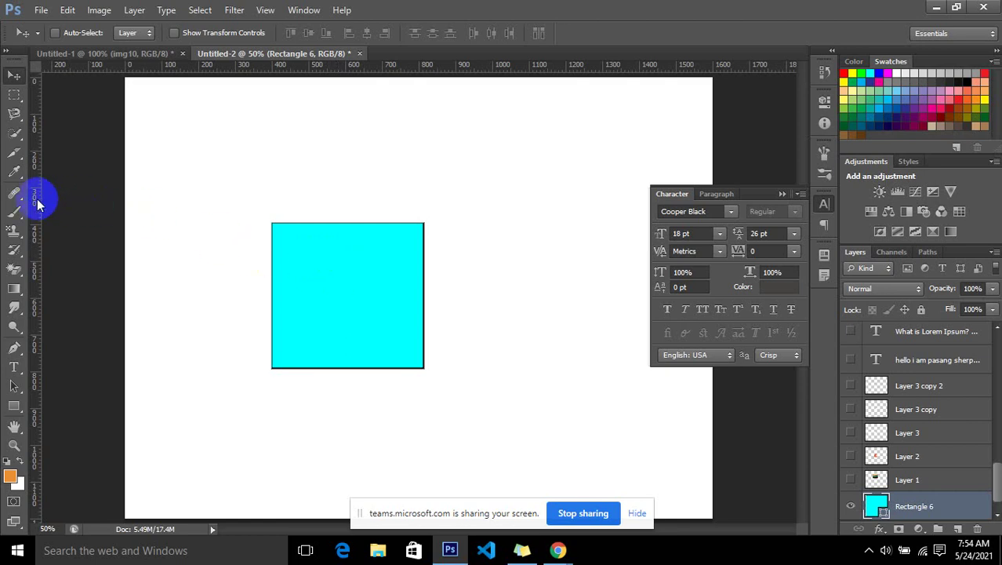
Place a vertical guide at the canvas centre and nudge the cyan square right
left_click_drag(39, 202, 417, 233)
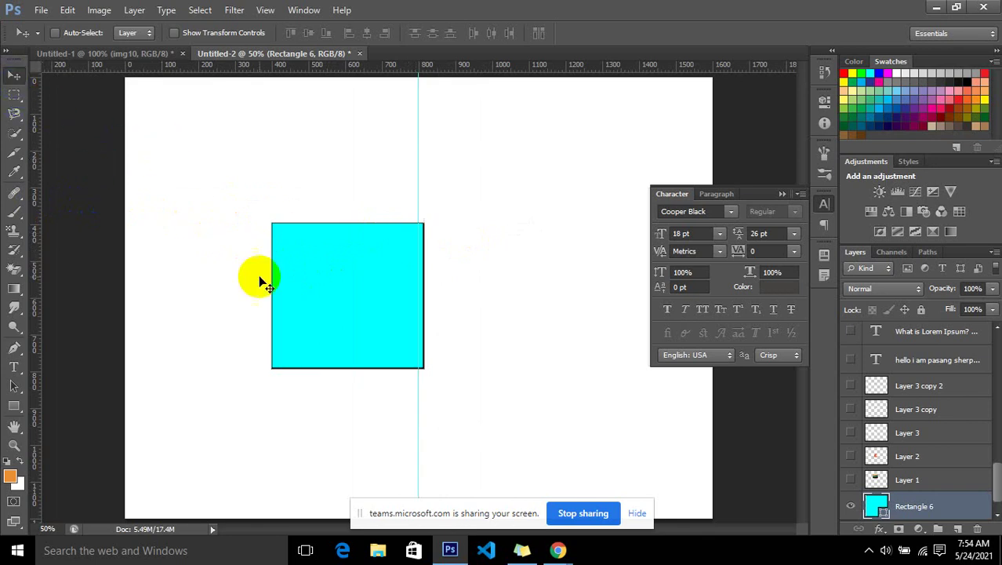
left_click_drag(335, 299, 408, 297)
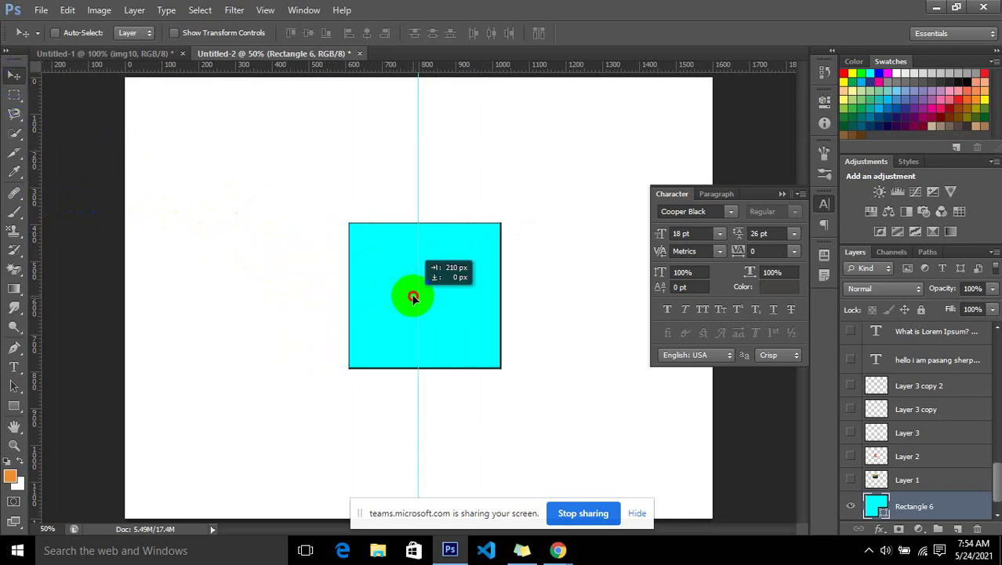
left_click_drag(409, 296, 403, 301)
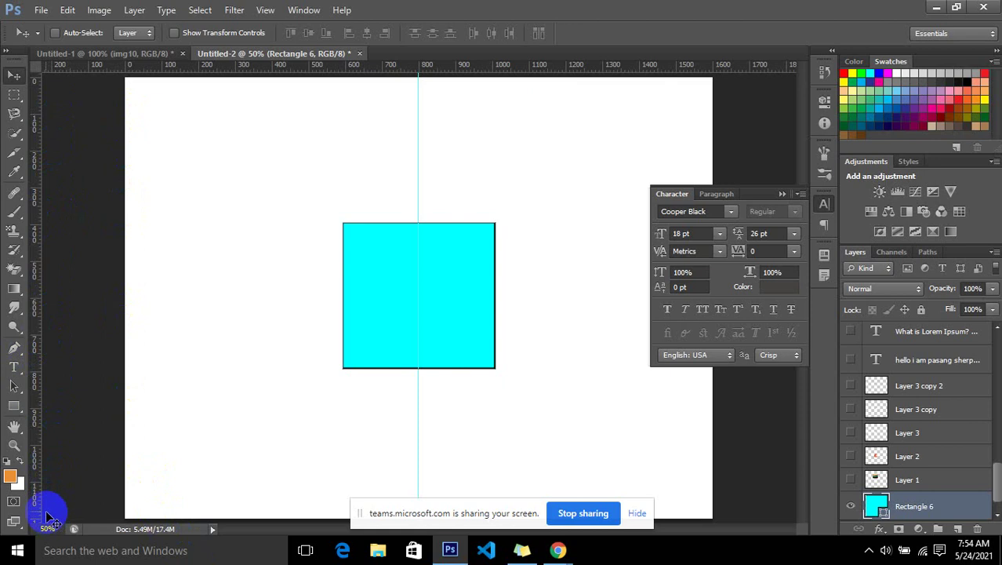
Set a horizontal guide through the canvas middle and move the cyan square up-left
left_click_drag(389, 69, 395, 291)
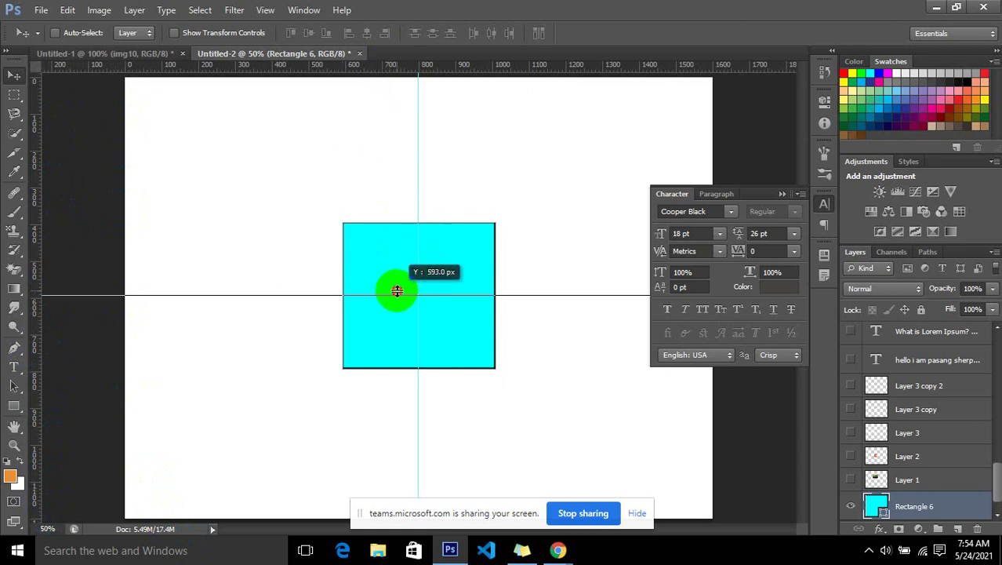
left_click_drag(397, 291, 398, 295)
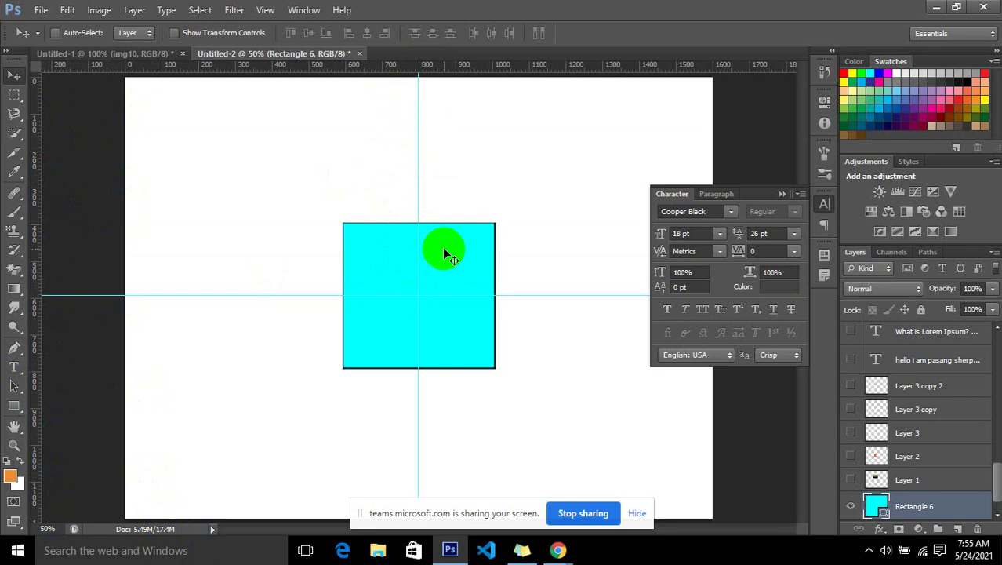
mouse_move(444, 251)
left_mouse_down()
mouse_move(294, 187)
mouse_move(314, 206)
left_mouse_up()
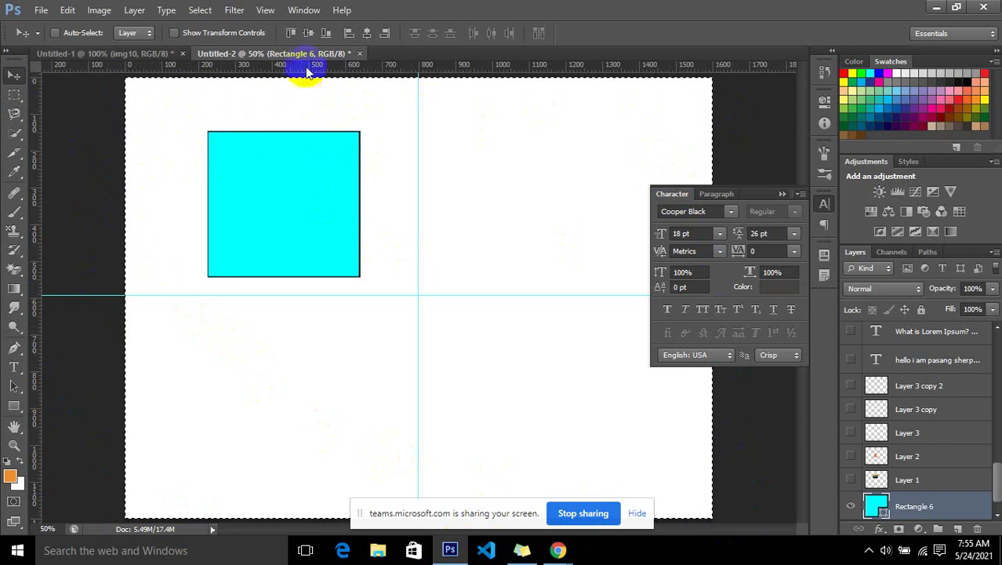
Centre the cyan square horizontally and vertically with the Move options' align buttons
left_click(368, 34)
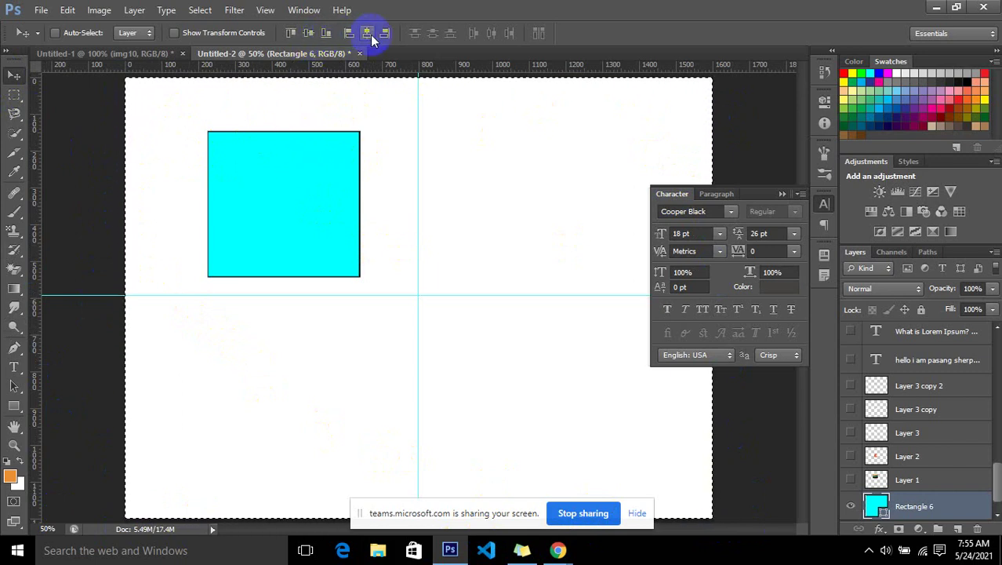
left_click(306, 37)
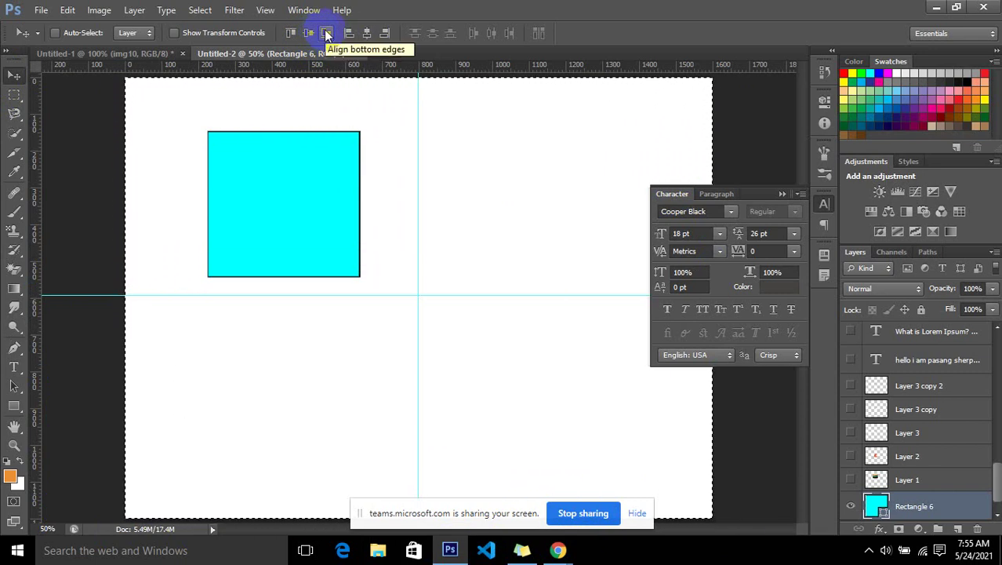
left_click(368, 36)
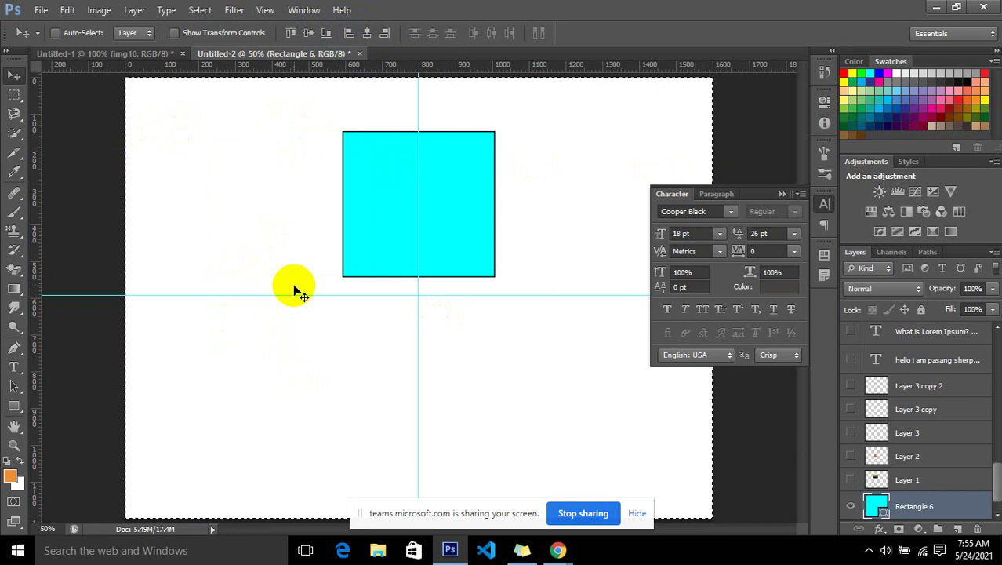
left_click(309, 33)
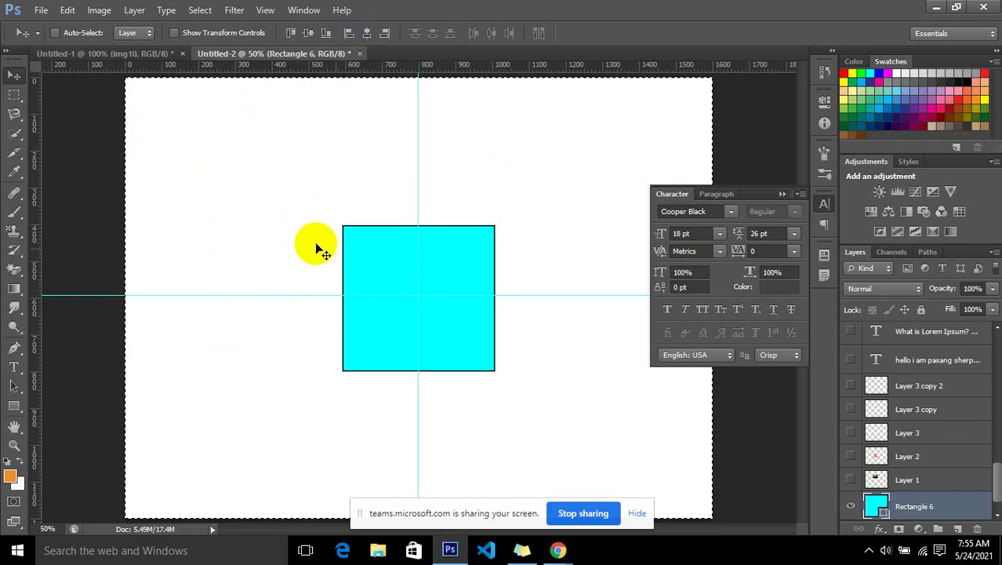
Move the square into the upper-left guide quadrant, bottom edge resting on the horizontal guide
left_click(472, 279)
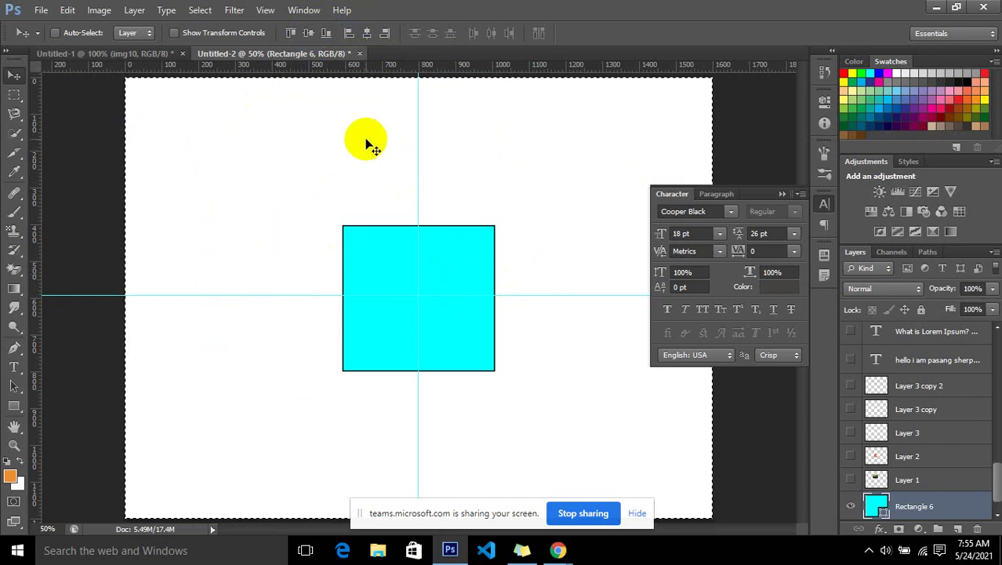
left_click(483, 259)
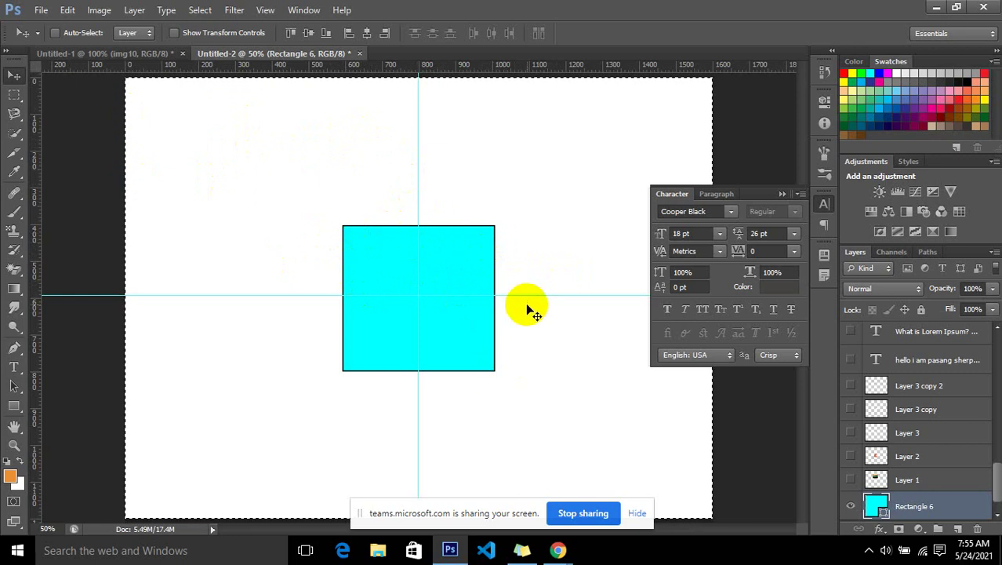
left_click(467, 282)
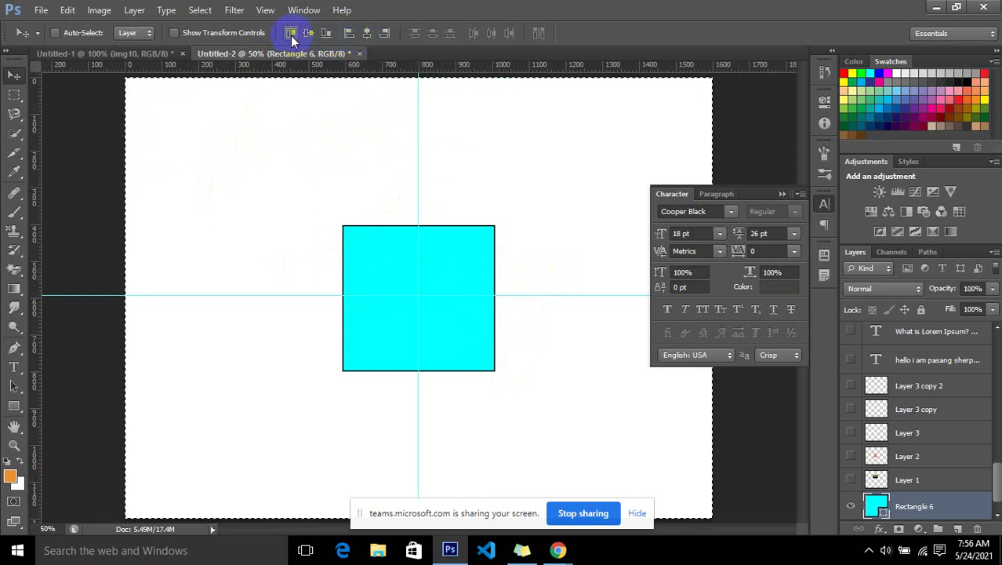
left_click(407, 268)
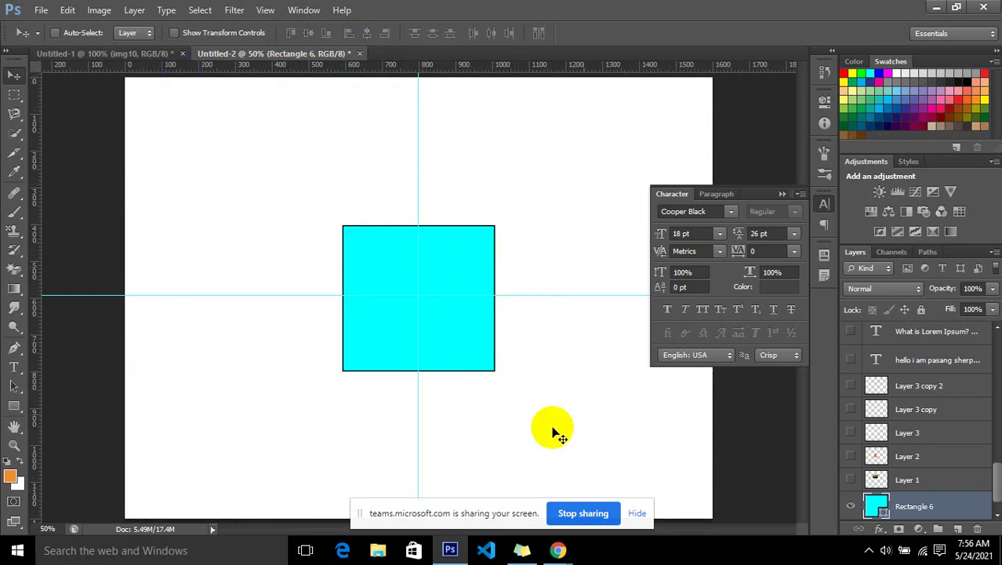
left_click(378, 257)
left_click(382, 295)
left_click_drag(382, 294, 274, 234)
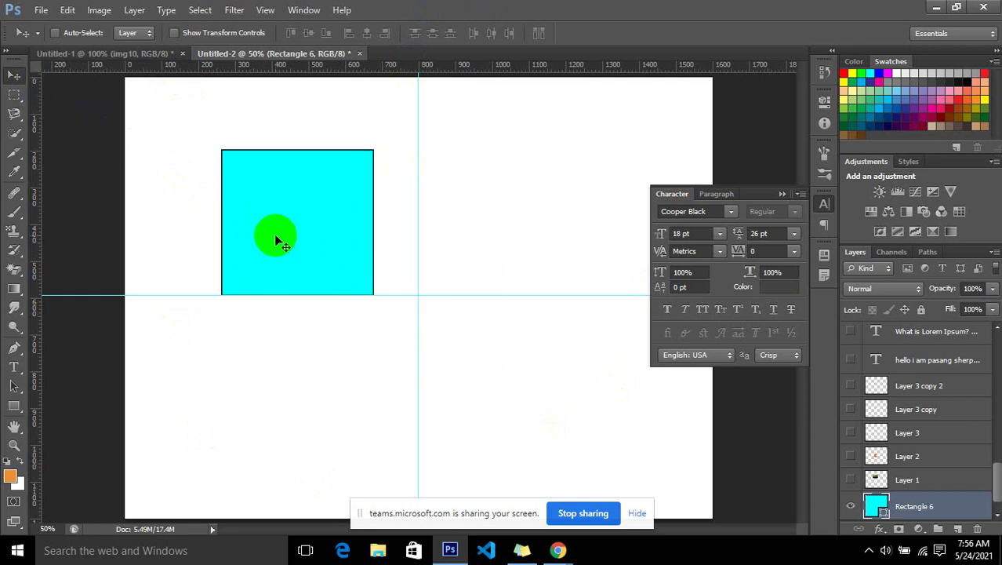
left_click(313, 179)
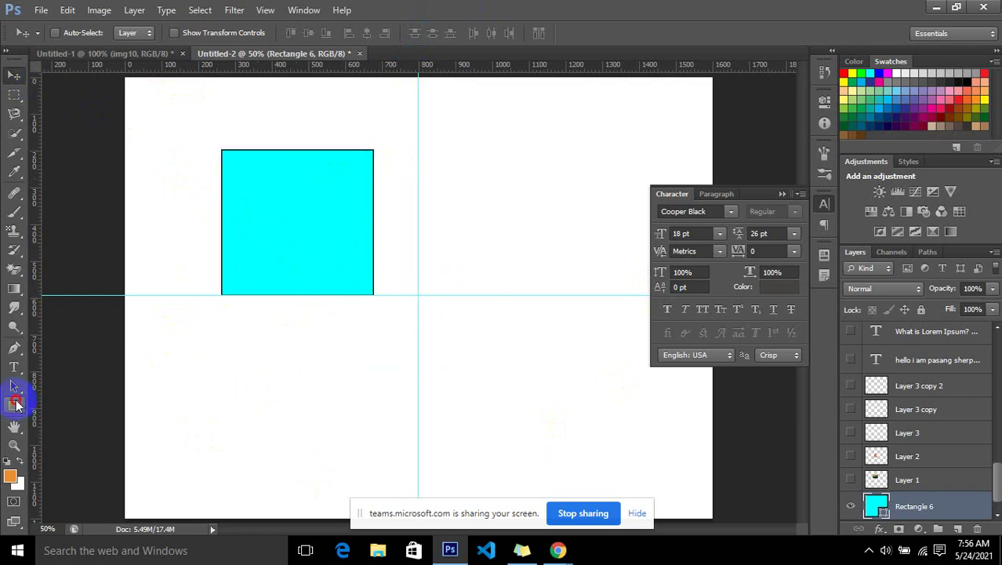
Draw a cyan circle below the square and a large five-sided cyan polygon near the top
left_click_drag(15, 404, 86, 423)
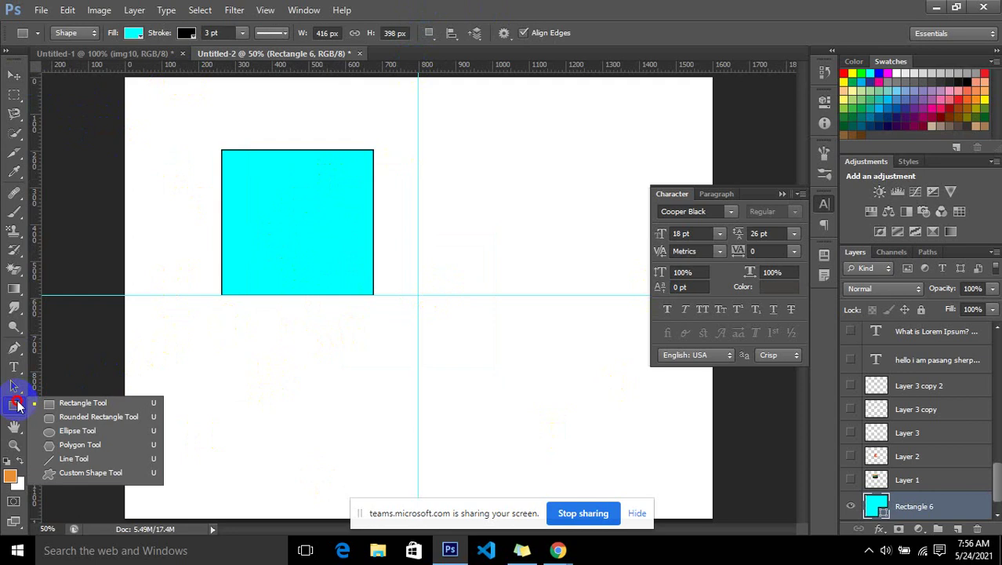
left_click(88, 437)
left_click_drag(312, 362, 495, 464)
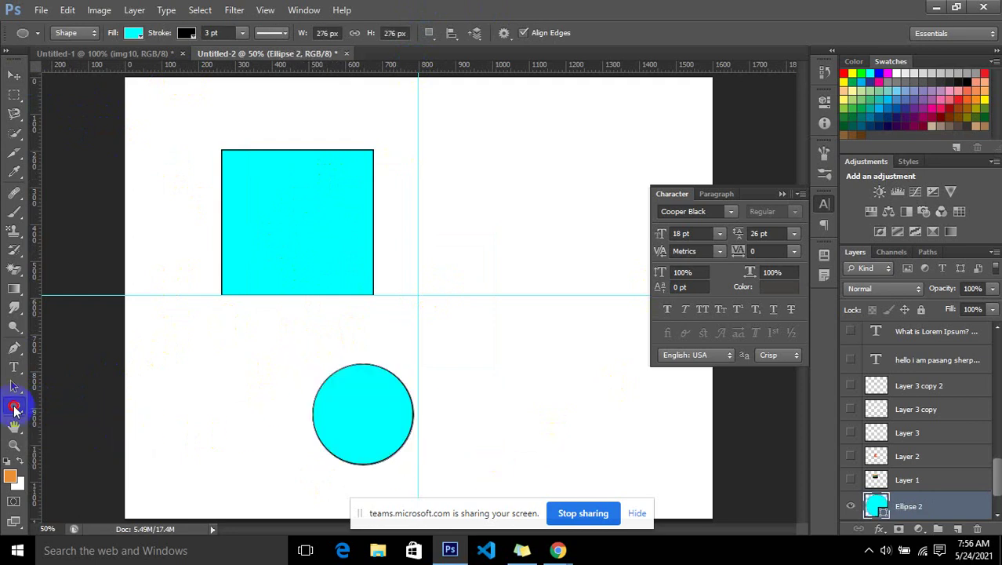
left_click_drag(14, 409, 89, 429)
left_click(94, 445)
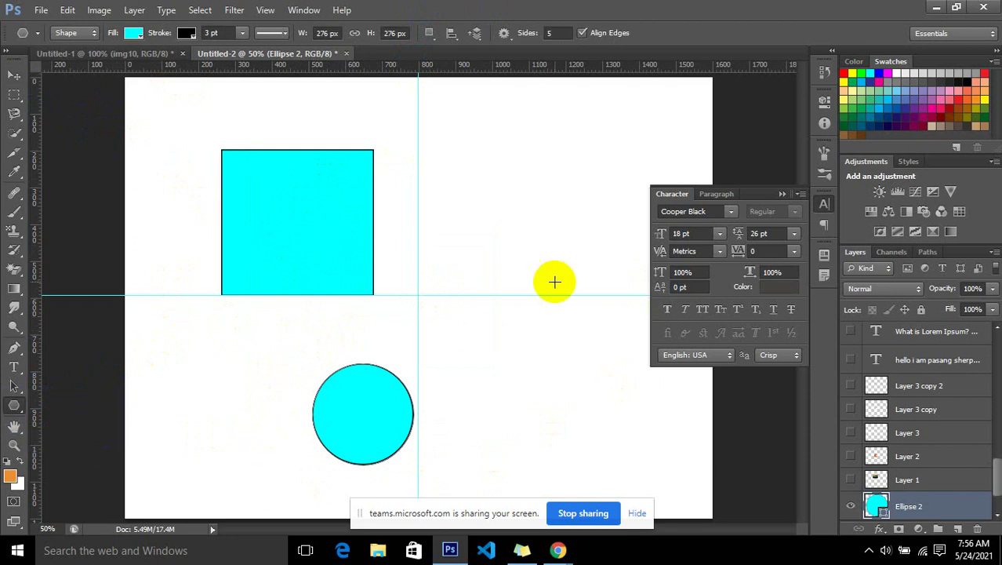
left_click_drag(449, 144, 542, 251)
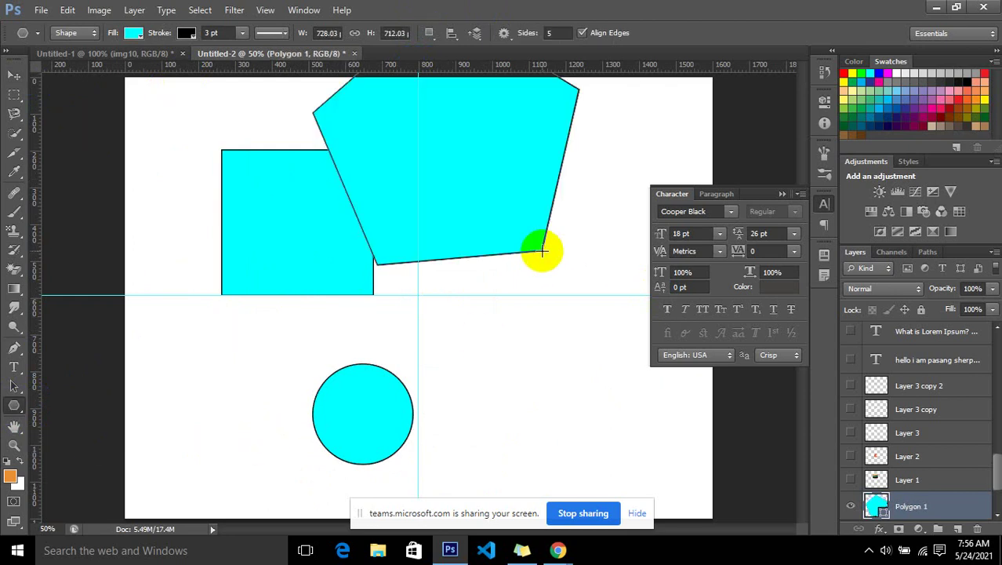
Set polygon sides to 8 and draw a 294 px octagon right of the canvas centre
left_click(525, 37)
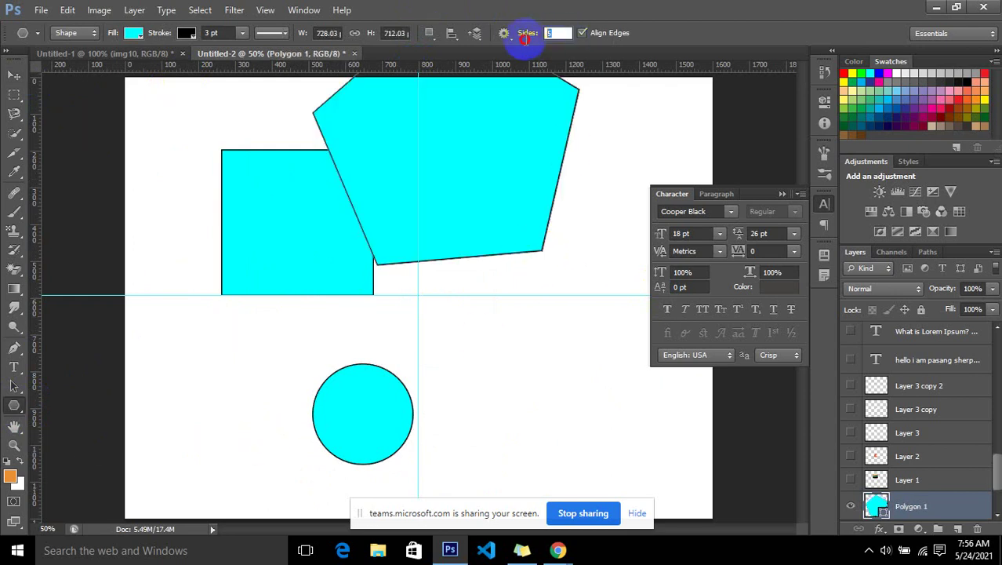
type("8")
left_click_drag(484, 347, 517, 390)
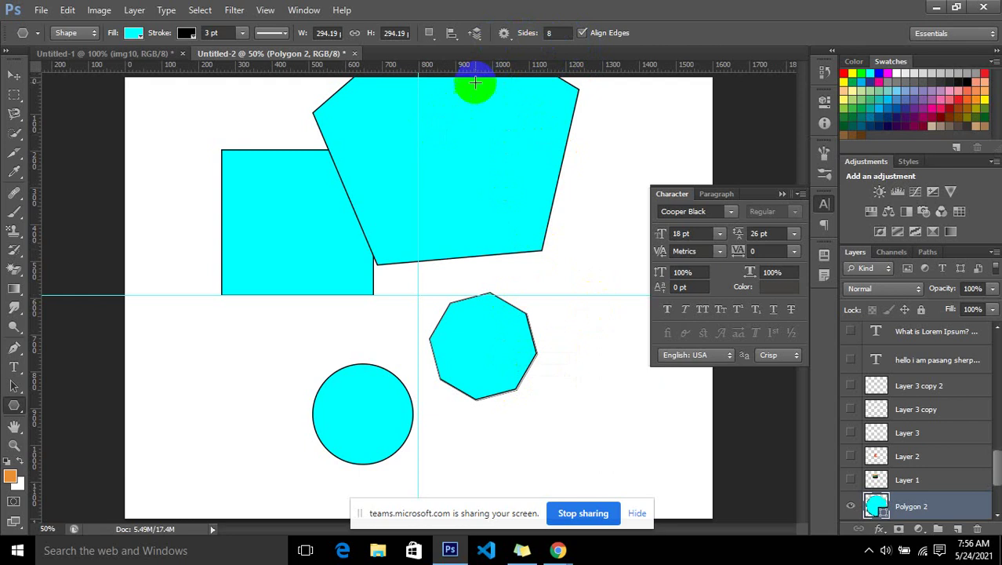
Enable Star in polygon options and draw two eight-point stars, lower left and upper right
left_click(504, 34)
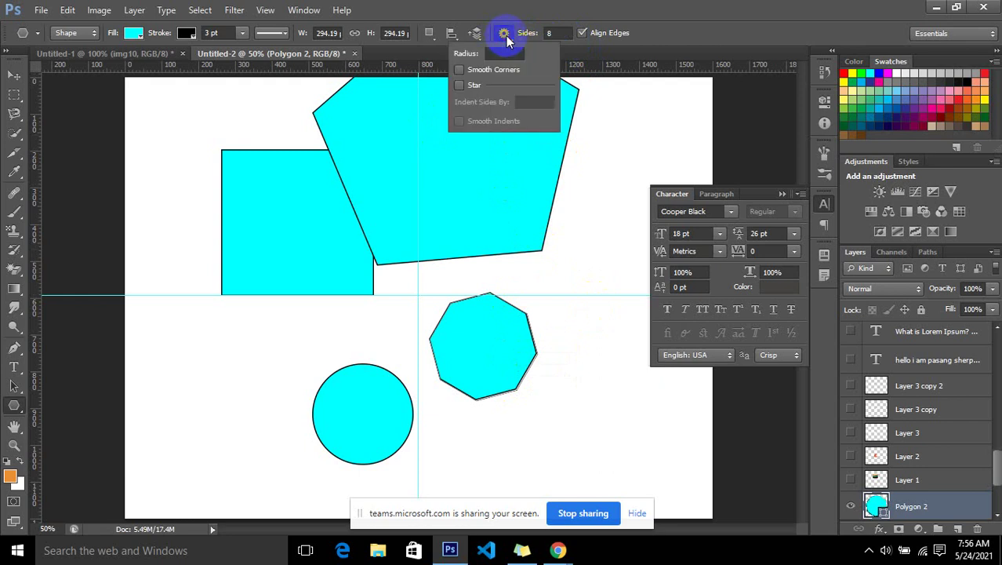
left_click(476, 85)
left_click_drag(225, 368, 271, 425)
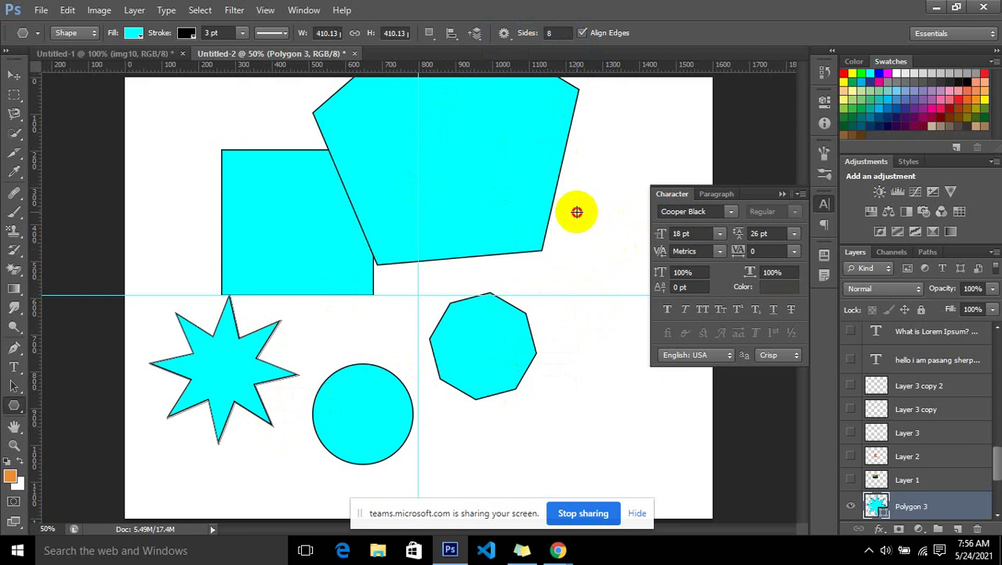
mouse_move(577, 210)
left_mouse_down()
mouse_move(596, 277)
mouse_move(588, 281)
left_mouse_up()
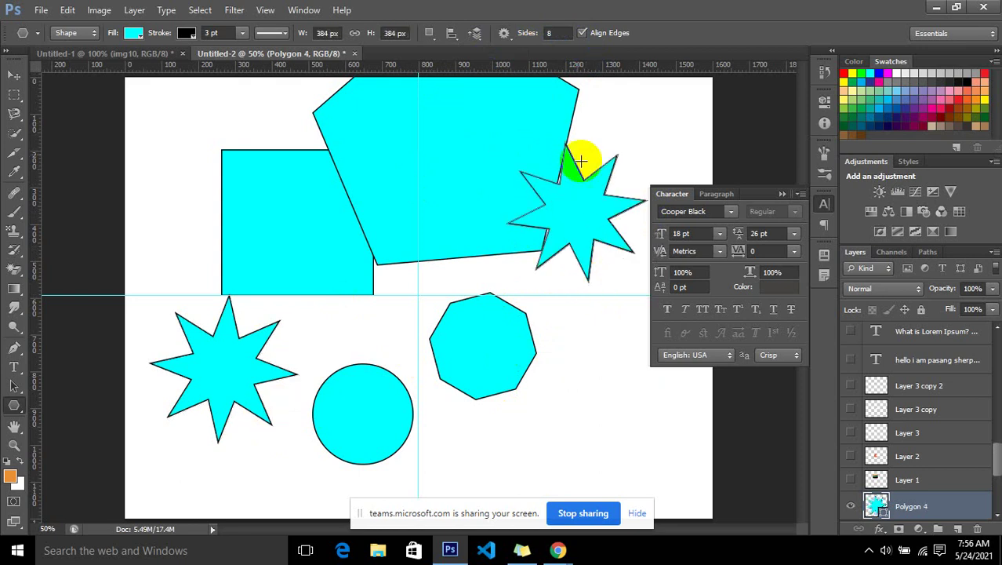
Draw a second plain octagon on the right, then a third eight-point star near the centre
left_click(505, 33)
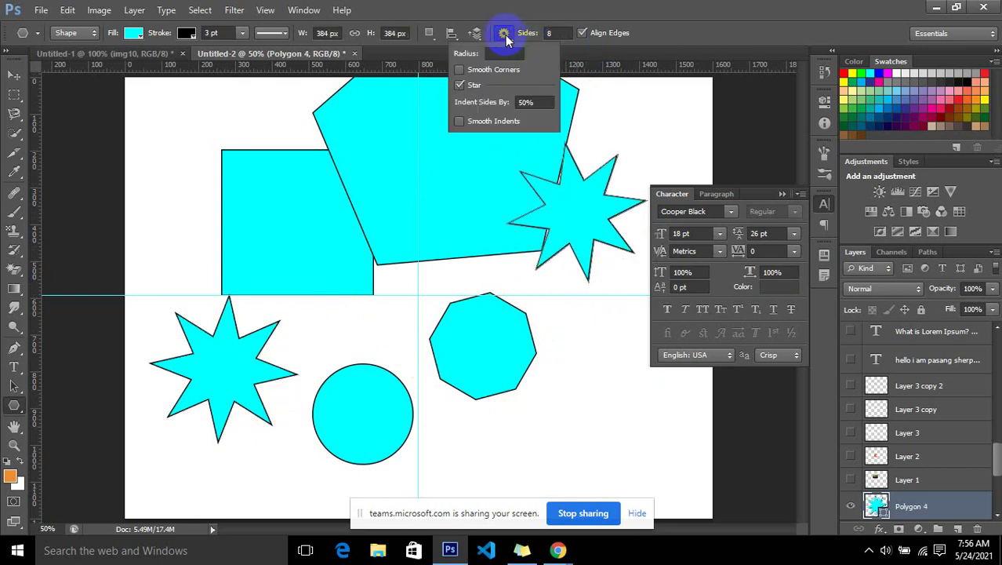
left_click(463, 87)
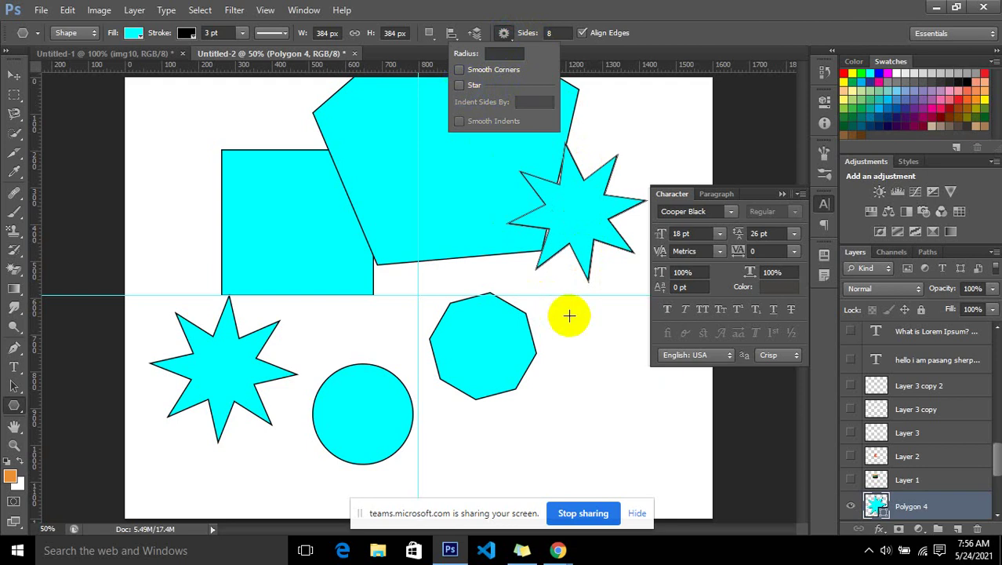
left_click_drag(573, 315, 604, 364)
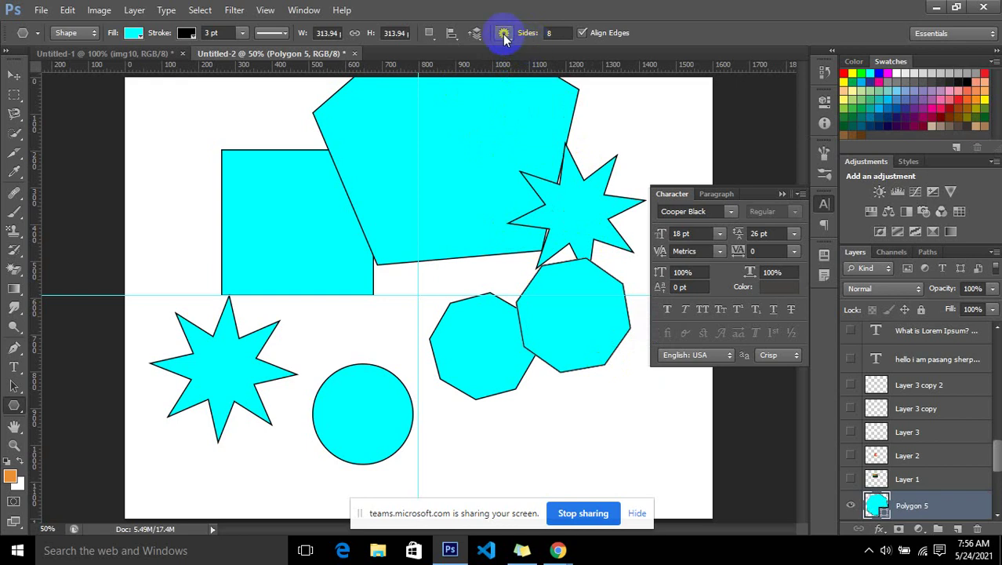
left_click(503, 33)
left_click(473, 85)
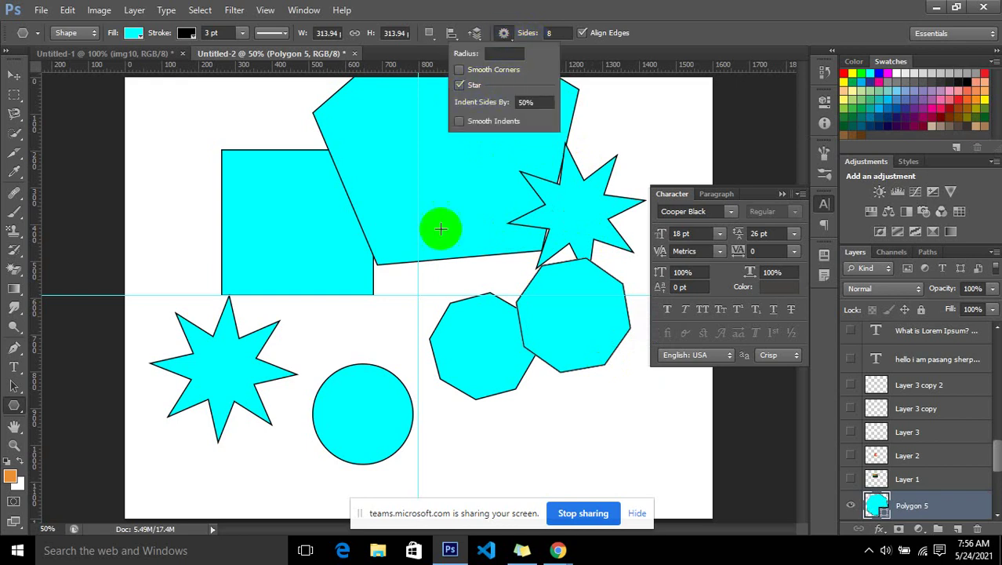
left_click_drag(391, 298, 441, 365)
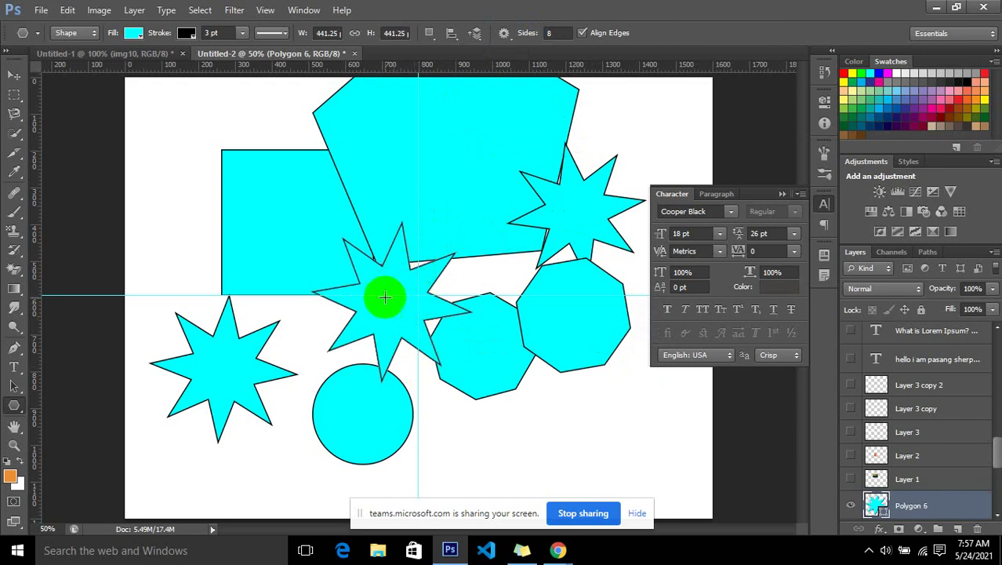
Raise the Indent Sides By percentage and draw a thin spiky star near the bottom
left_click(503, 33)
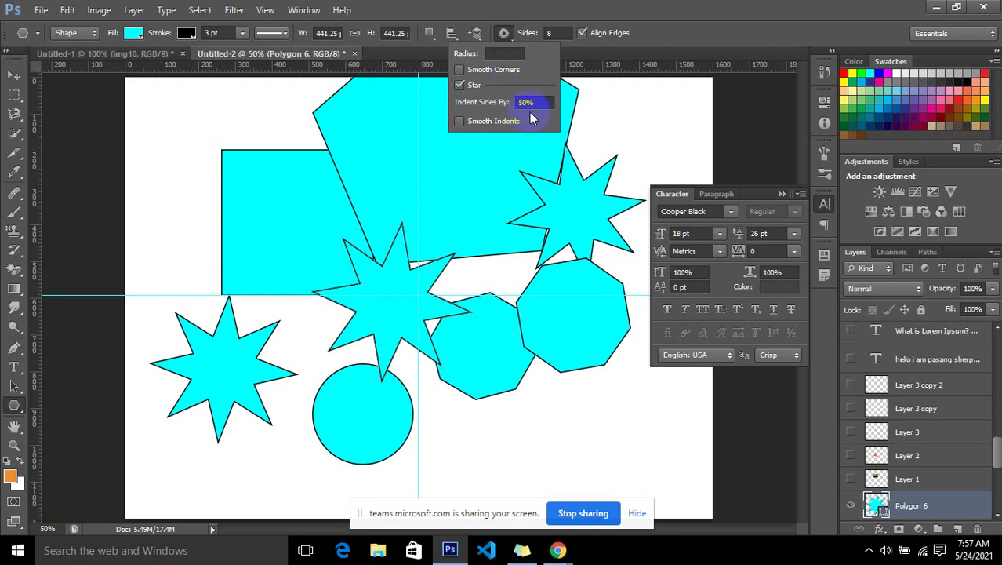
left_click(526, 102)
type("90")
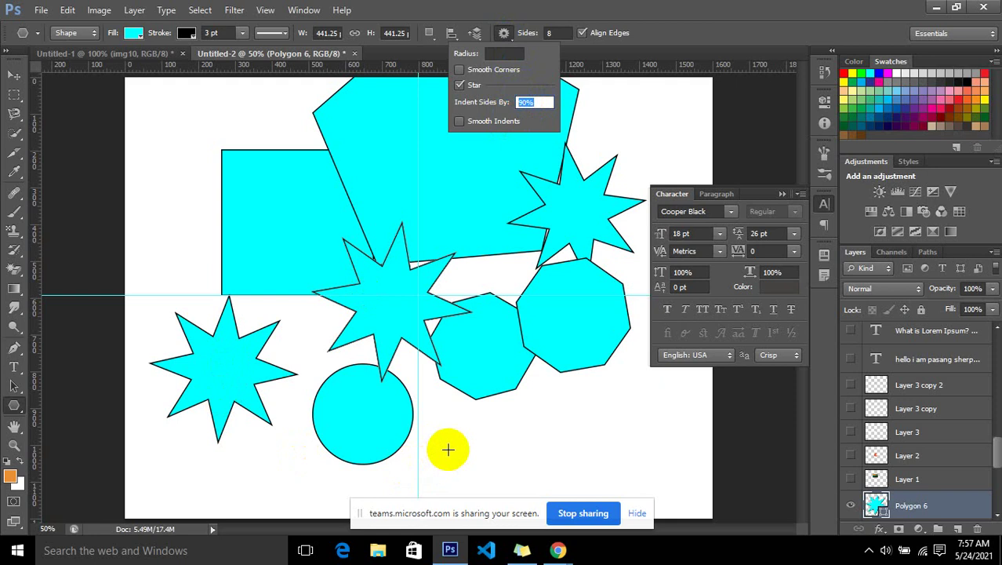
mouse_move(448, 448)
left_mouse_down()
mouse_move(521, 476)
mouse_move(561, 445)
mouse_move(598, 339)
left_mouse_up()
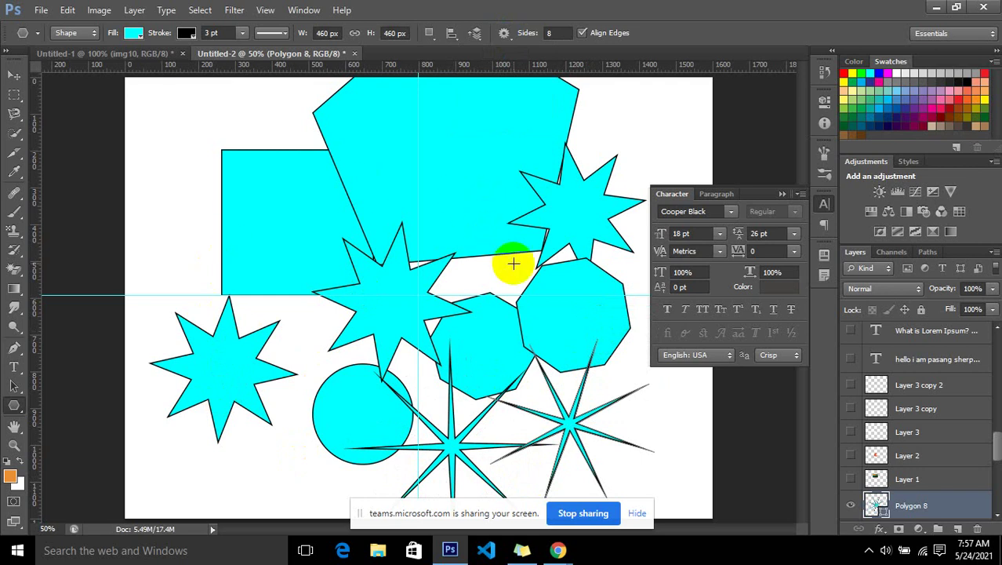
left_click(17, 403)
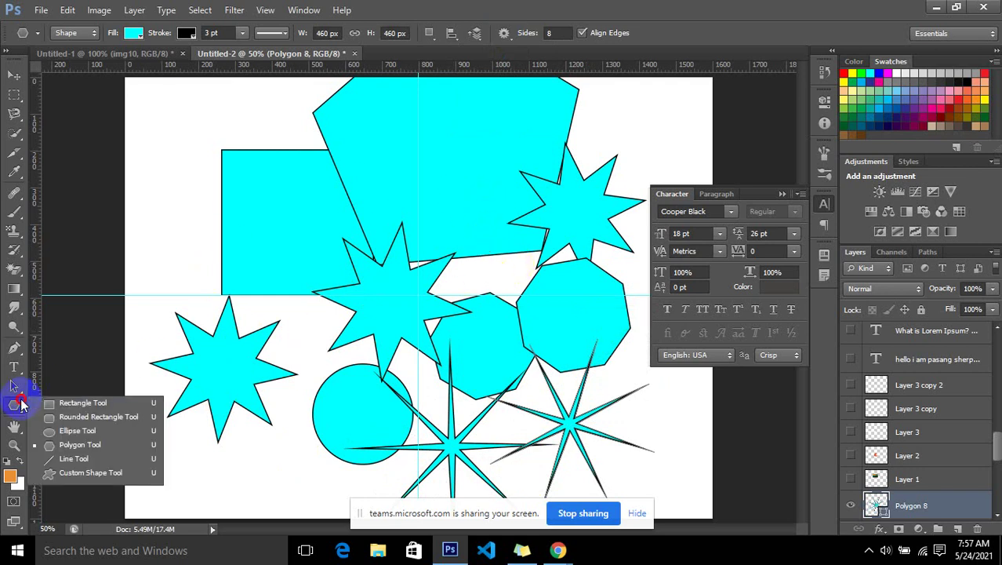
Draw one more small polygon near the left shapes
left_click(95, 445)
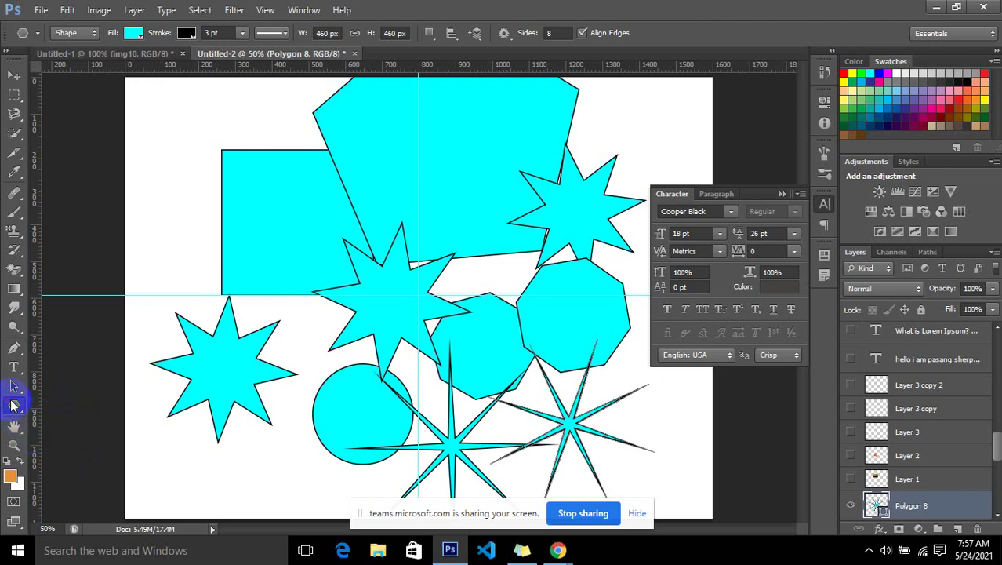
left_click(233, 248)
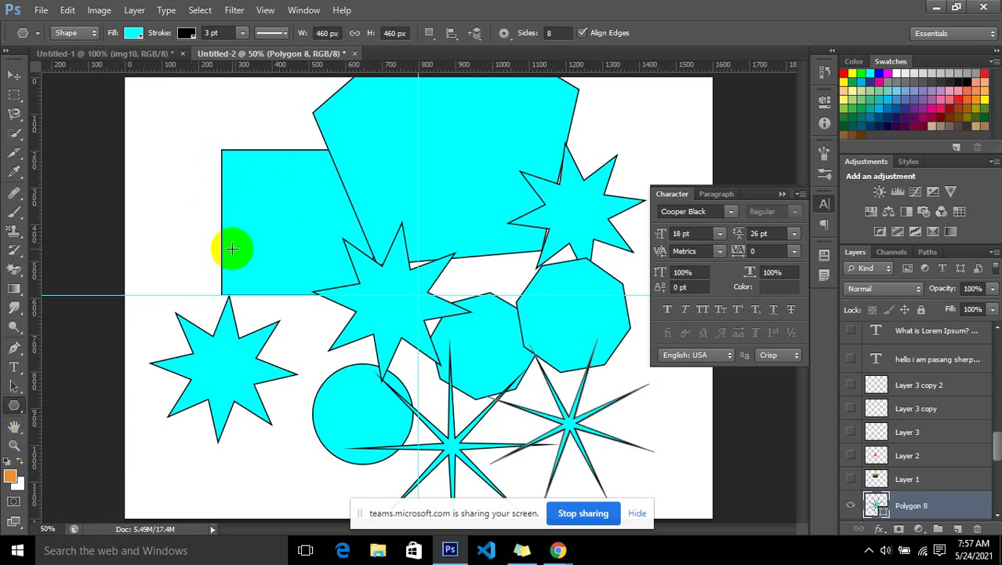
left_click_drag(232, 248, 264, 233)
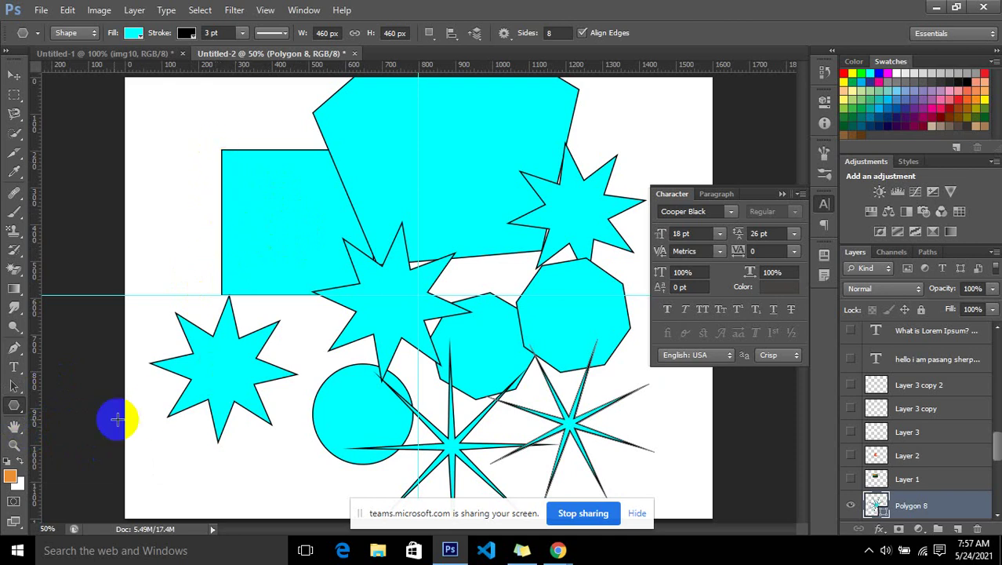
Draw a diagonal line across the left shapes and a 274 px horizontal line near the bottom left
right_click(17, 405)
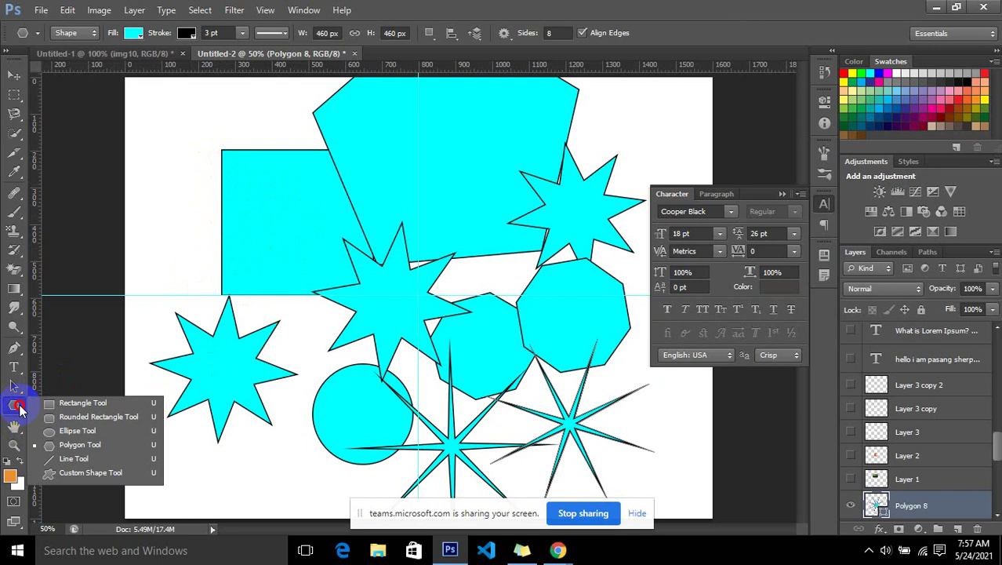
mouse_move(20, 408)
left_mouse_down()
mouse_move(77, 442)
mouse_move(82, 461)
left_mouse_up()
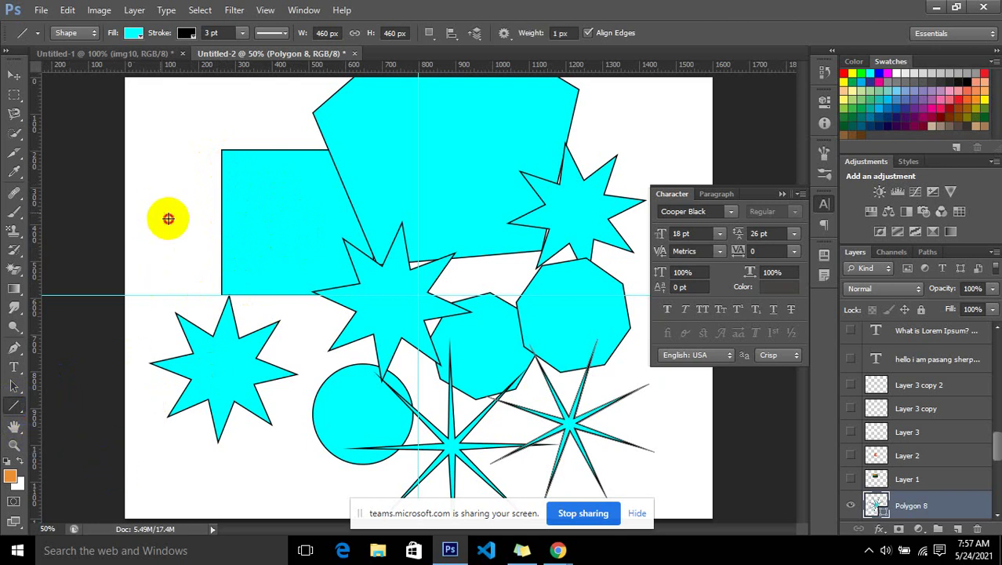
left_click_drag(161, 215, 295, 375)
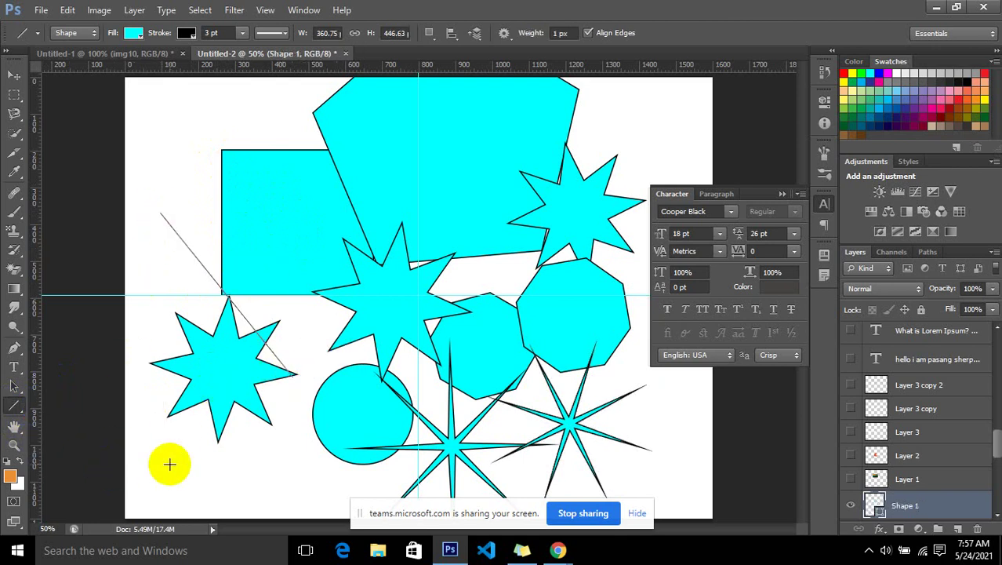
left_click_drag(169, 464, 270, 458)
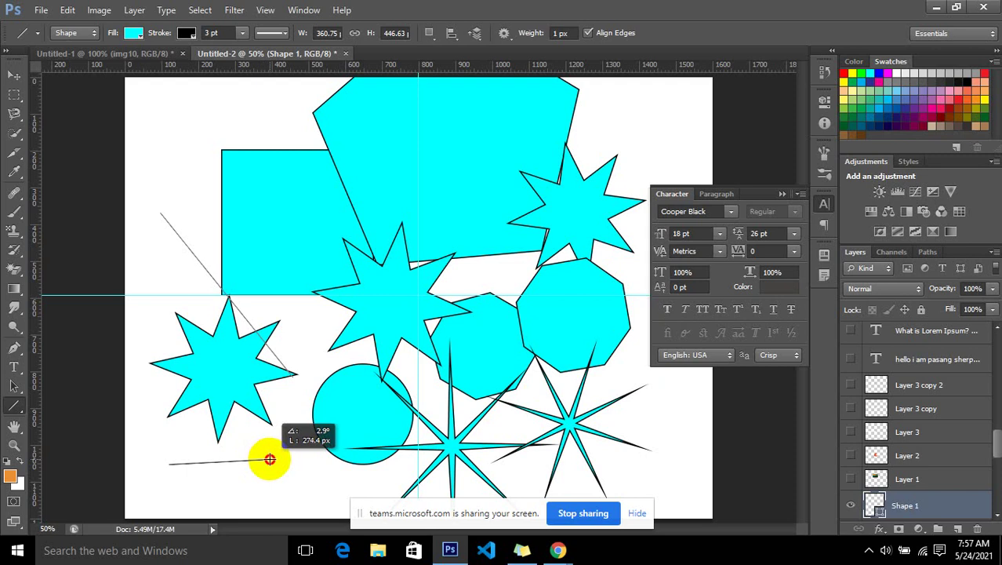
left_click_drag(269, 459, 270, 459)
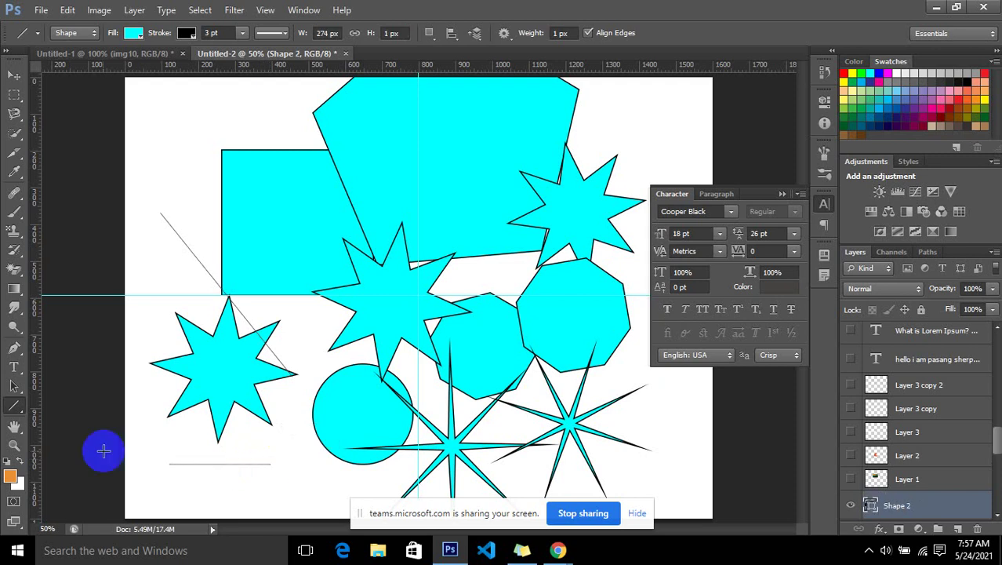
Add a small square at top left and a 268 × 268 px circle over the lower-left star
left_click_drag(14, 410, 57, 410)
mouse_move(173, 134)
left_mouse_down()
mouse_move(223, 193)
mouse_move(243, 194)
left_mouse_up()
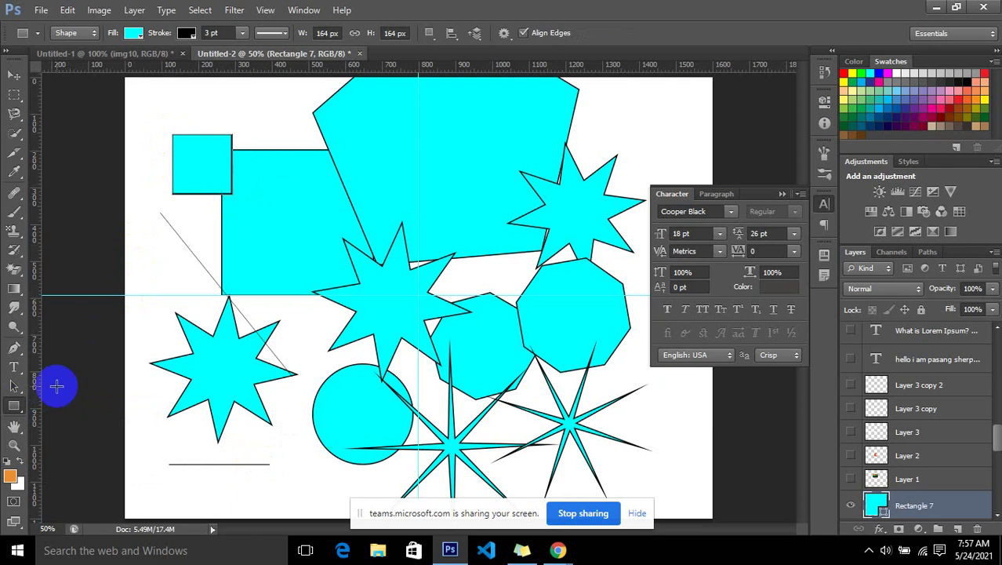
right_click(19, 403)
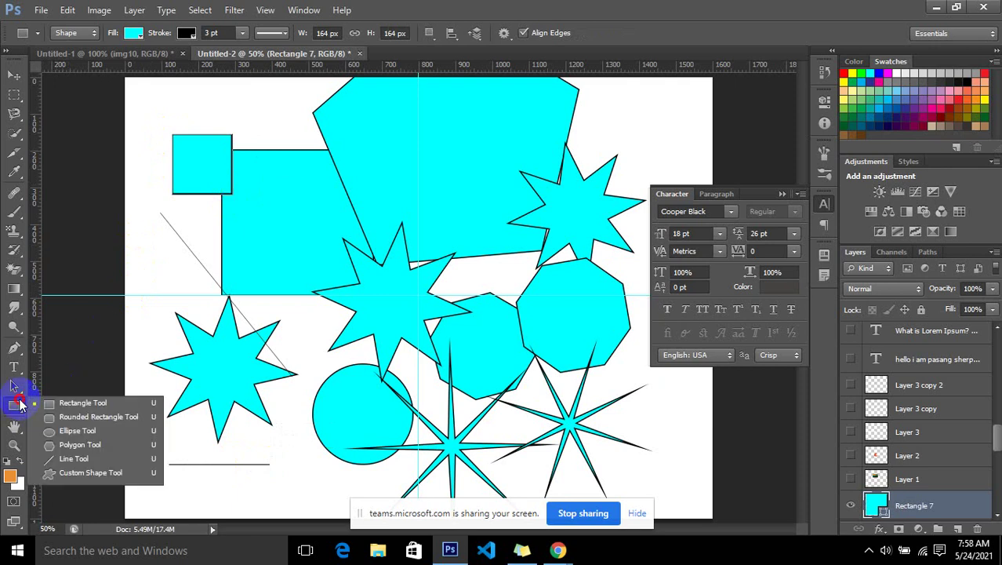
left_click(73, 431)
left_click_drag(182, 254, 361, 354)
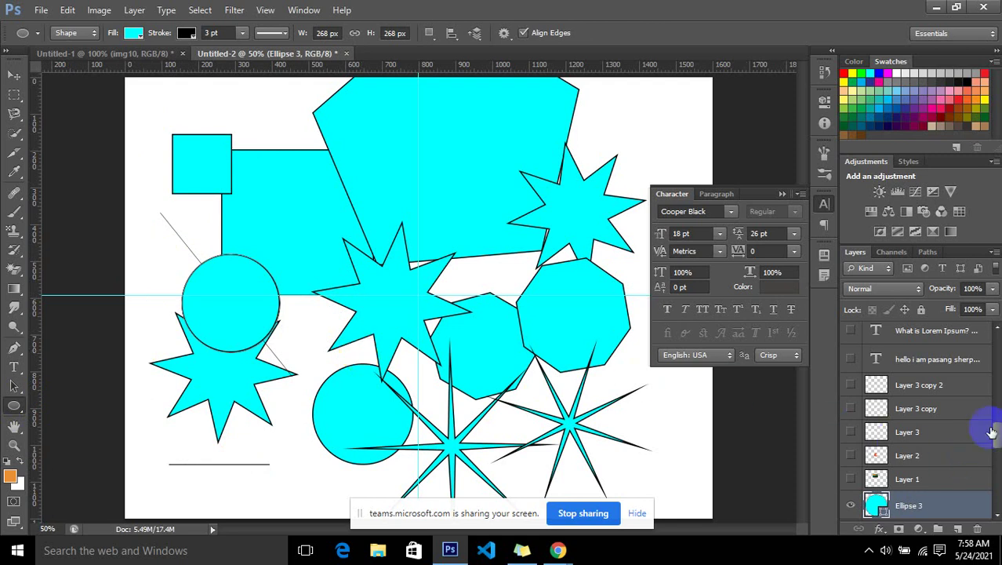
left_click_drag(994, 430, 987, 508)
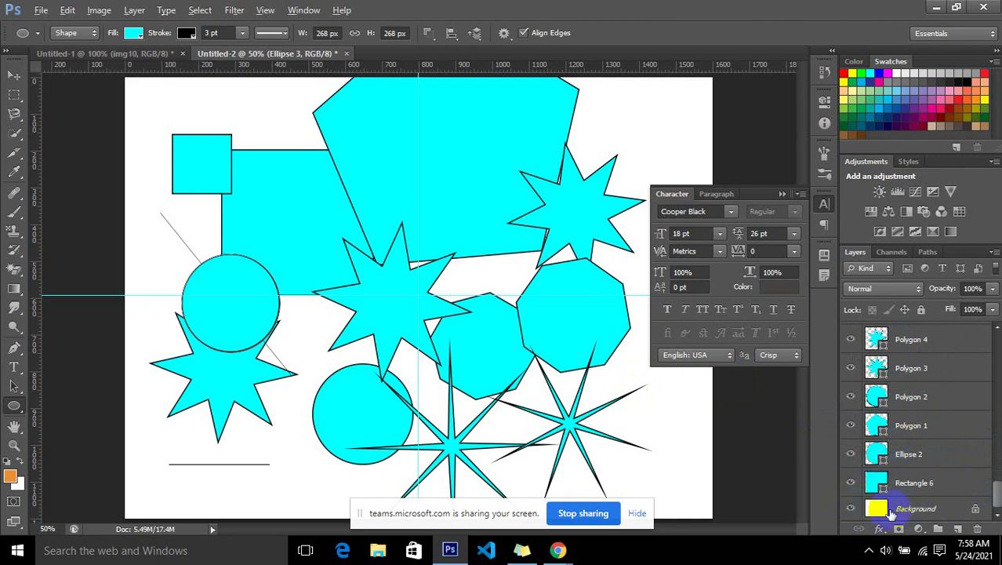
Hide every layer except Background, keeping the large square hidden, so the canvas is blank white
left_click(851, 510, "alt")
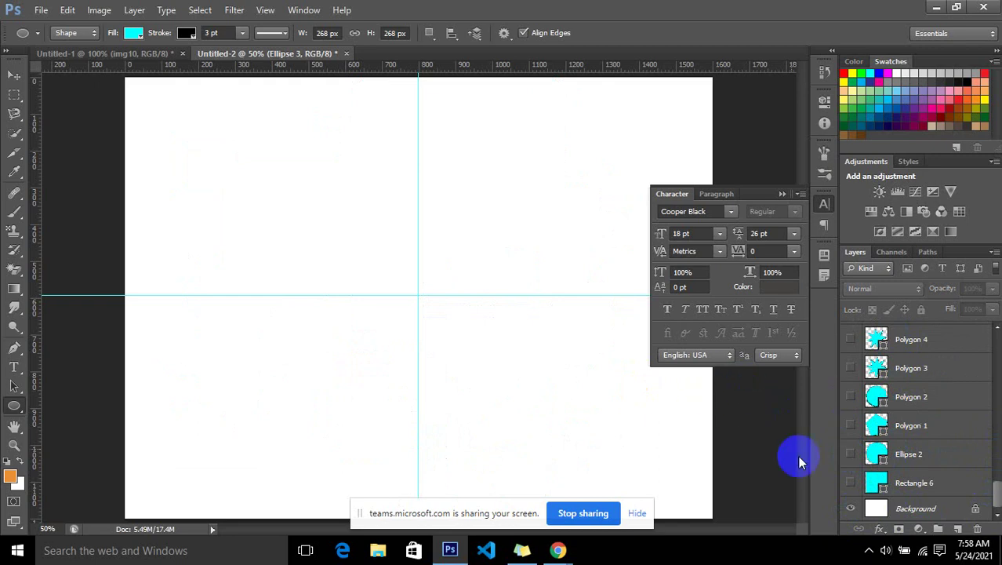
left_click(869, 510)
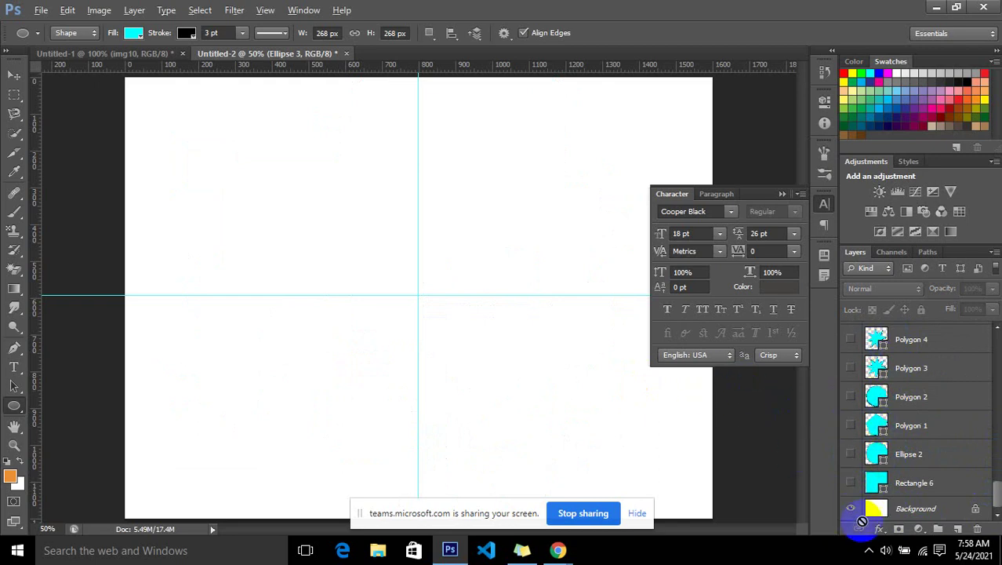
left_click(851, 483)
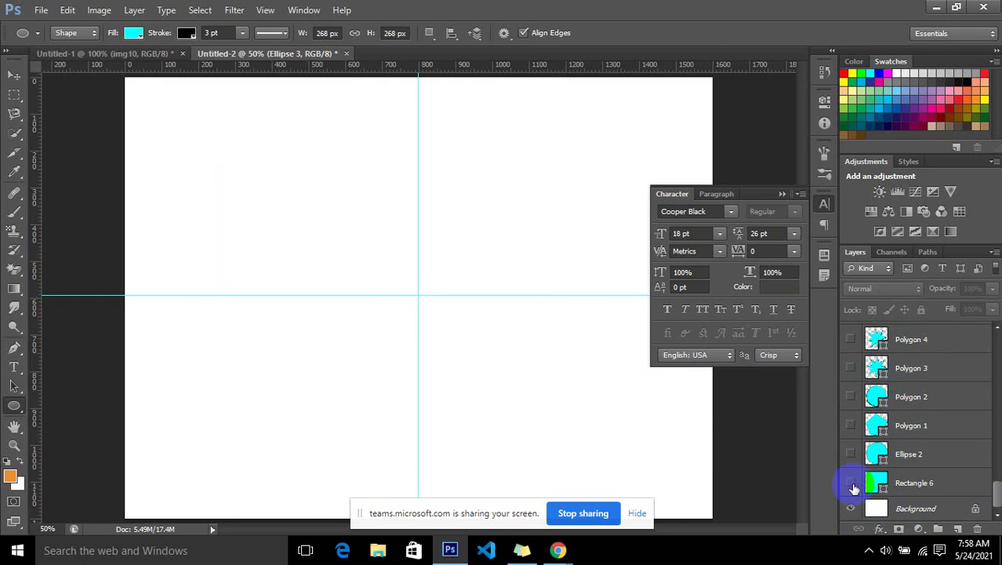
left_click(851, 482)
left_click(557, 432)
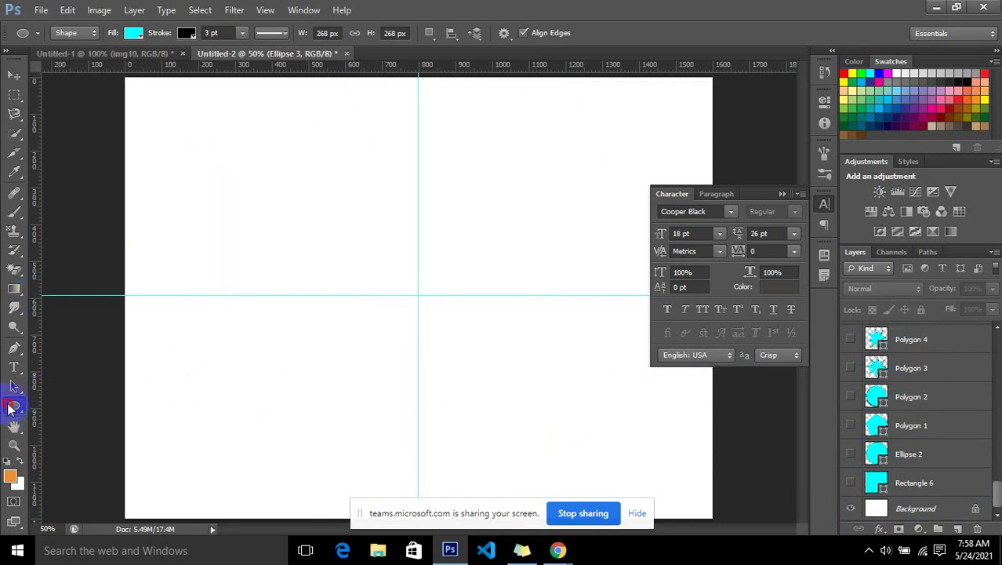
right_click(9, 408)
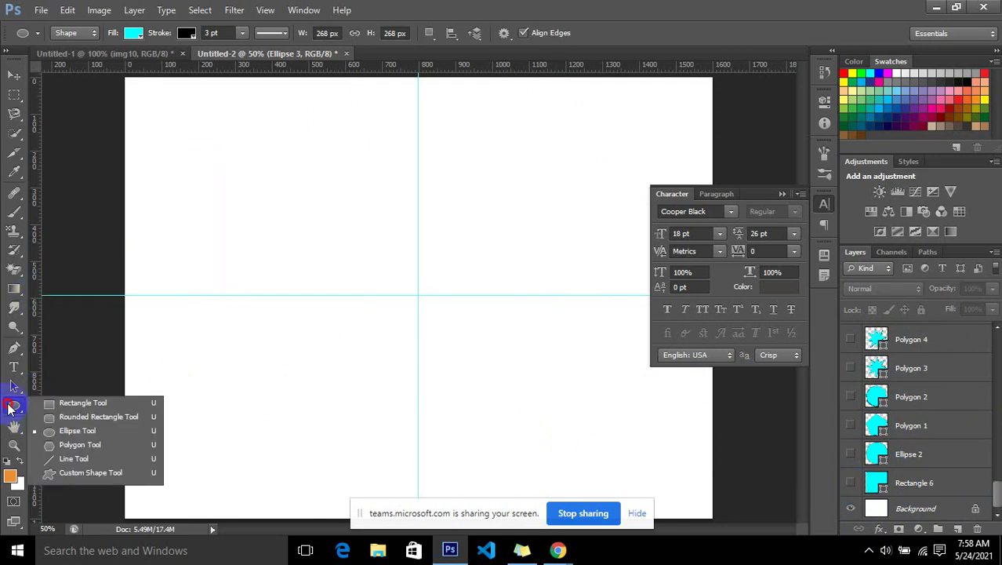
Draw the flourish custom shape just left of canvas centre
left_click(62, 473)
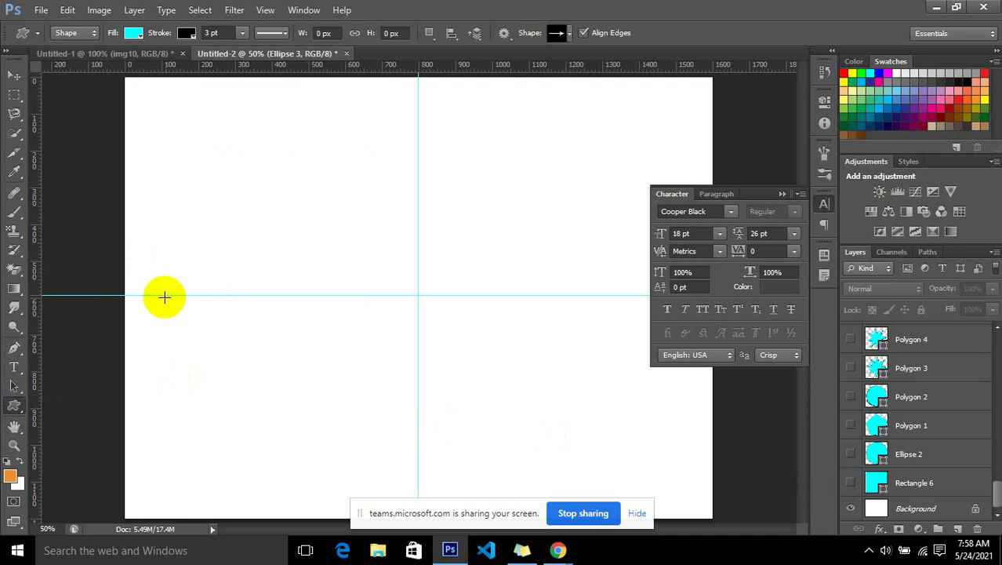
left_click(569, 33)
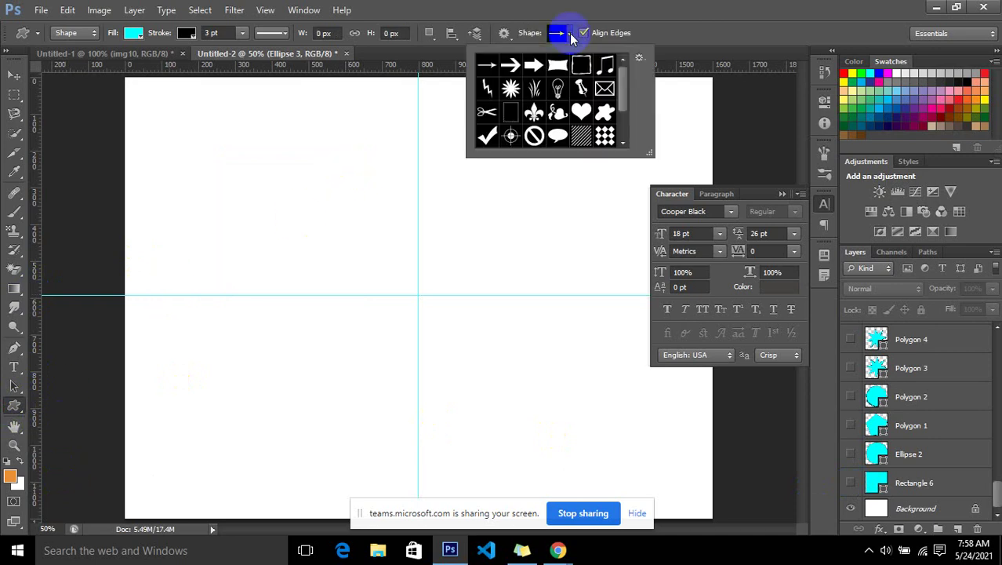
left_click(558, 116)
left_click_drag(306, 212, 392, 335)
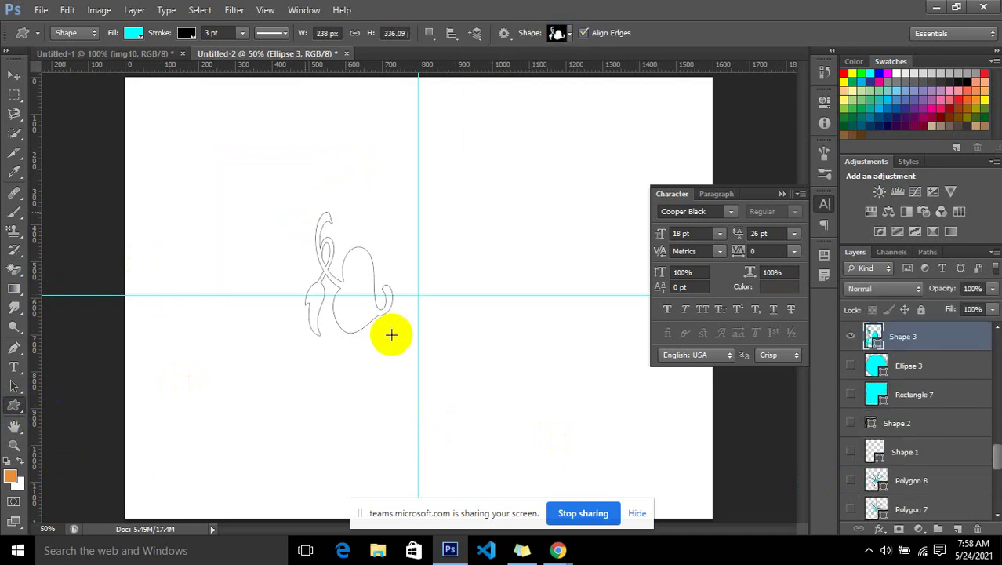
Draw the copyright © custom shape to the right of canvas centre
left_click(571, 33)
left_click(622, 125)
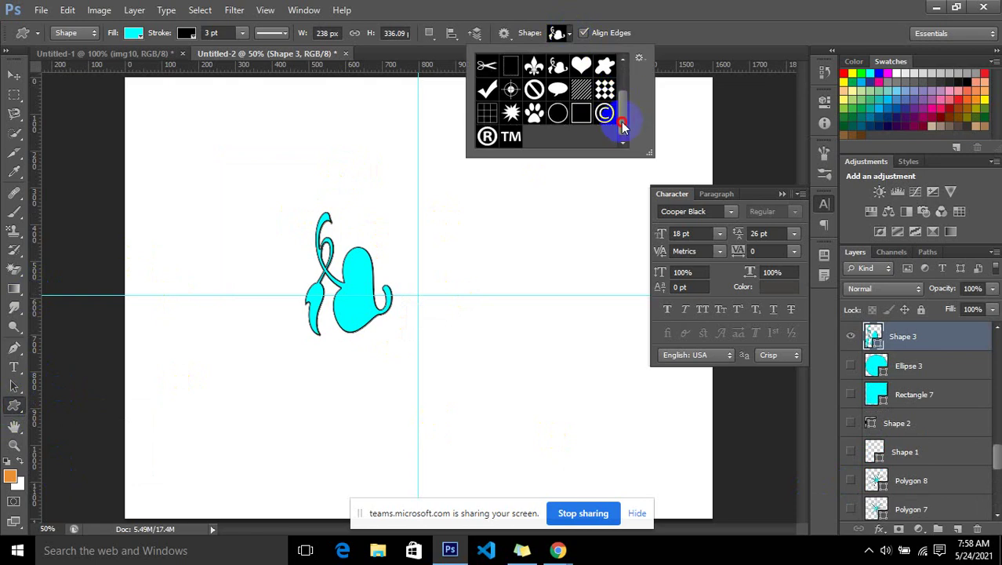
left_click(605, 113)
left_click_drag(463, 248, 536, 355)
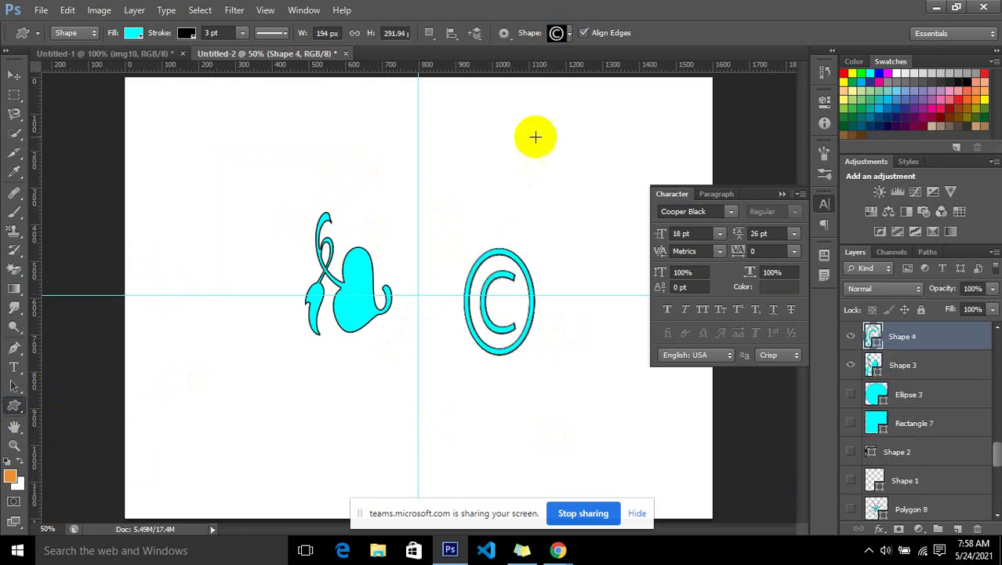
Draw a paw print shape above the flourish and load its outline as a selection
left_click(558, 34)
left_click(571, 35)
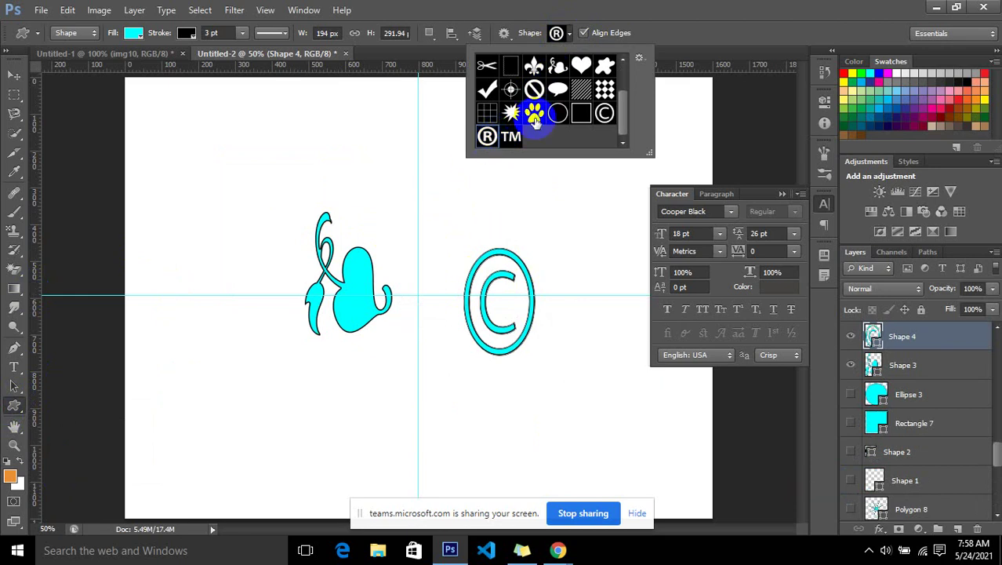
left_click(534, 113)
left_click_drag(301, 153, 459, 267)
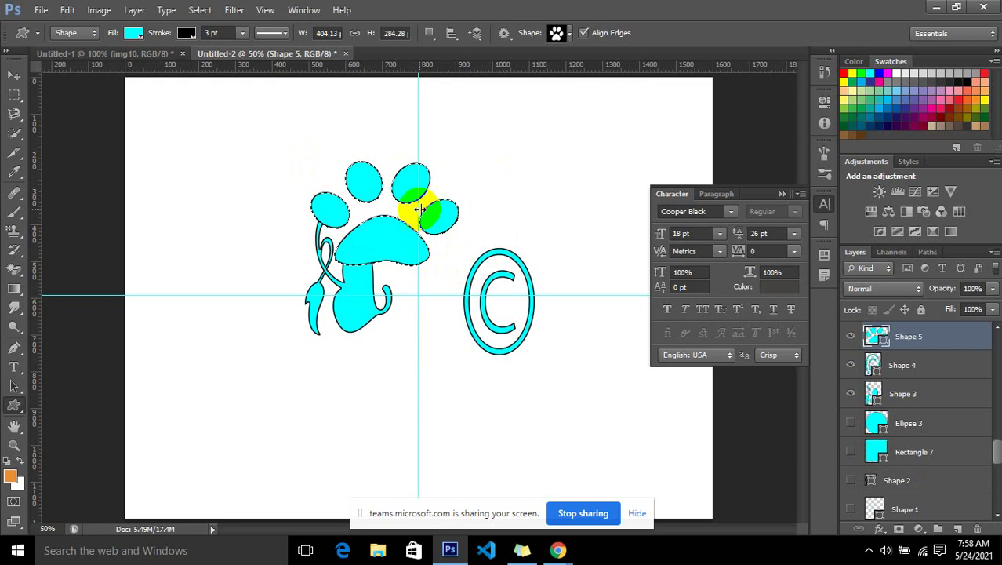
key("ctrl+Return")
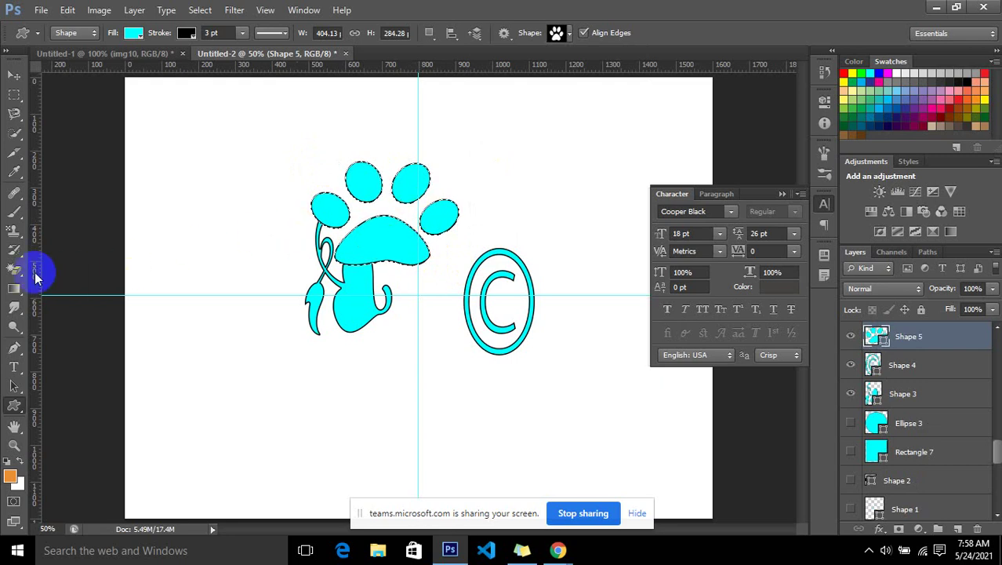
Rasterize the Shape 5 paw layer and fill it with an orange-to-purple gradient, toes to pad
left_click(15, 288)
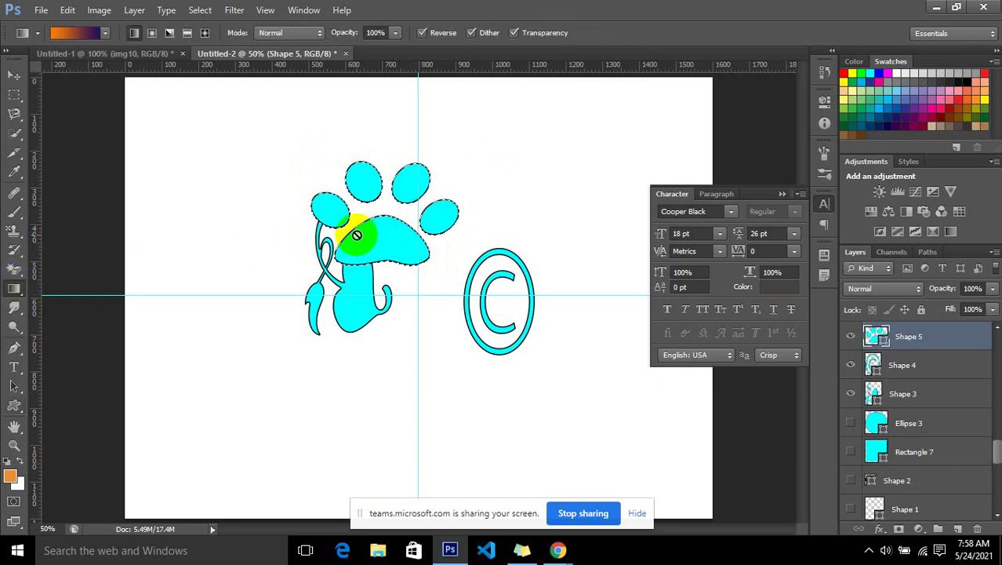
right_click(905, 343)
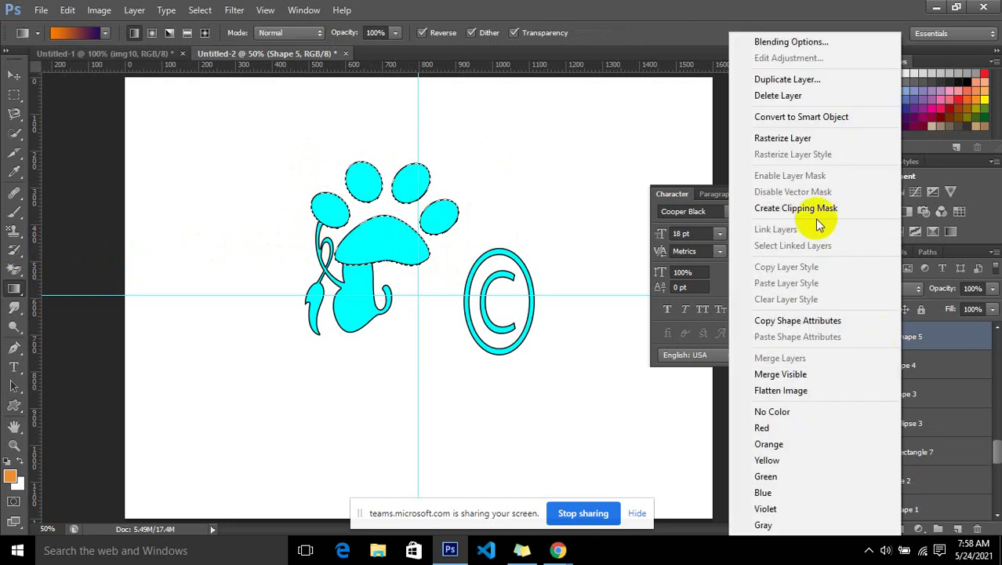
left_click(793, 140)
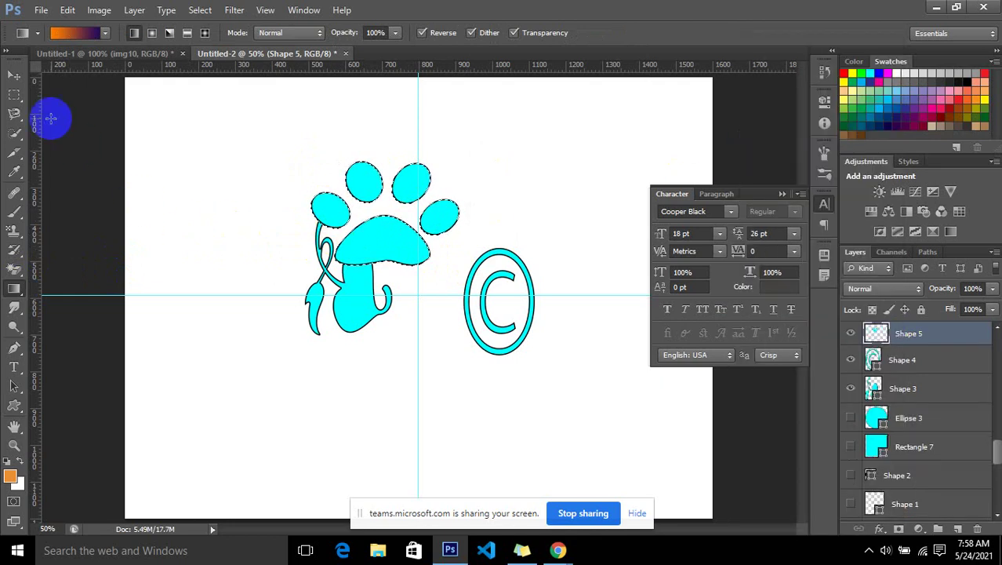
left_click_drag(371, 185, 381, 259)
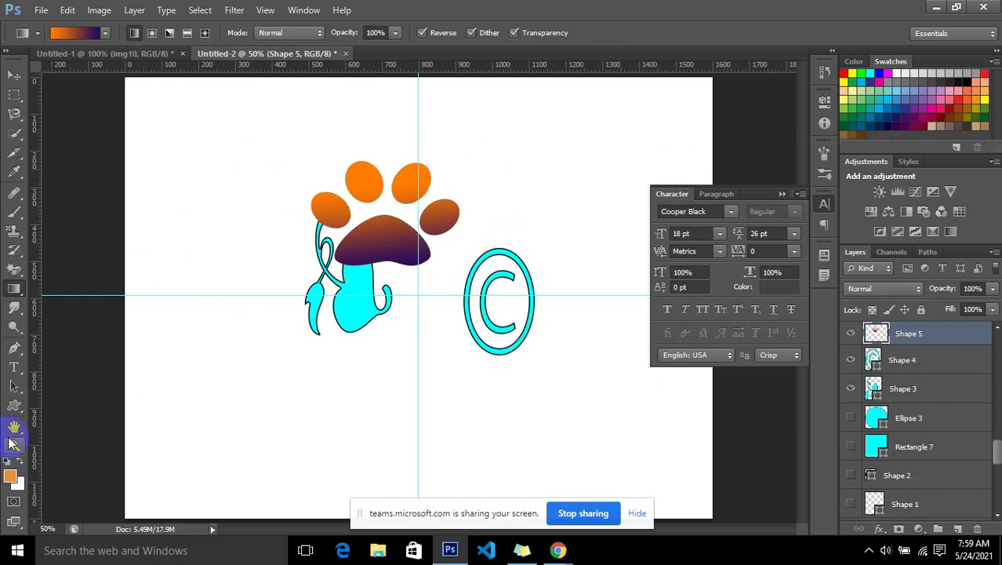
left_click_drag(14, 405, 48, 401)
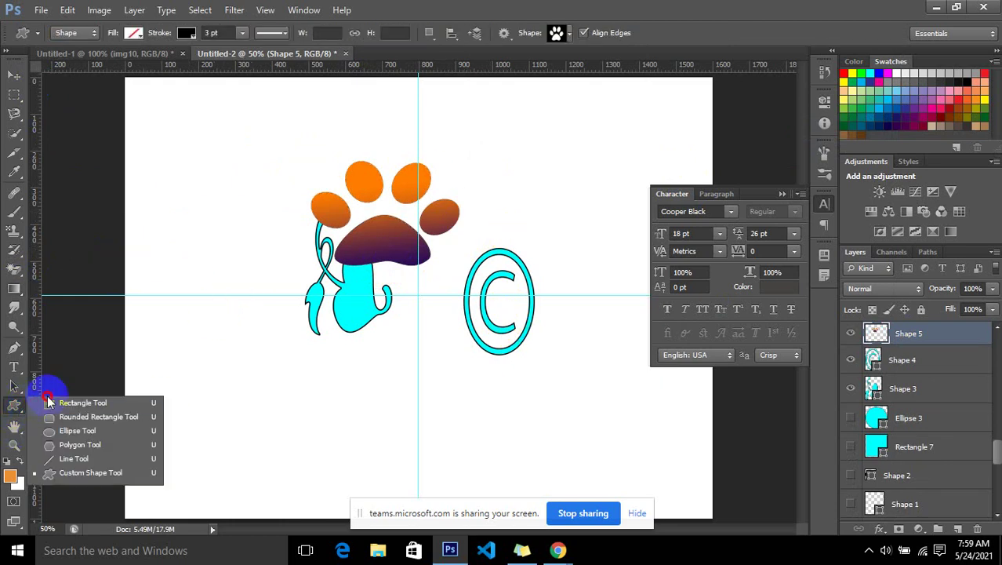
left_click(13, 408)
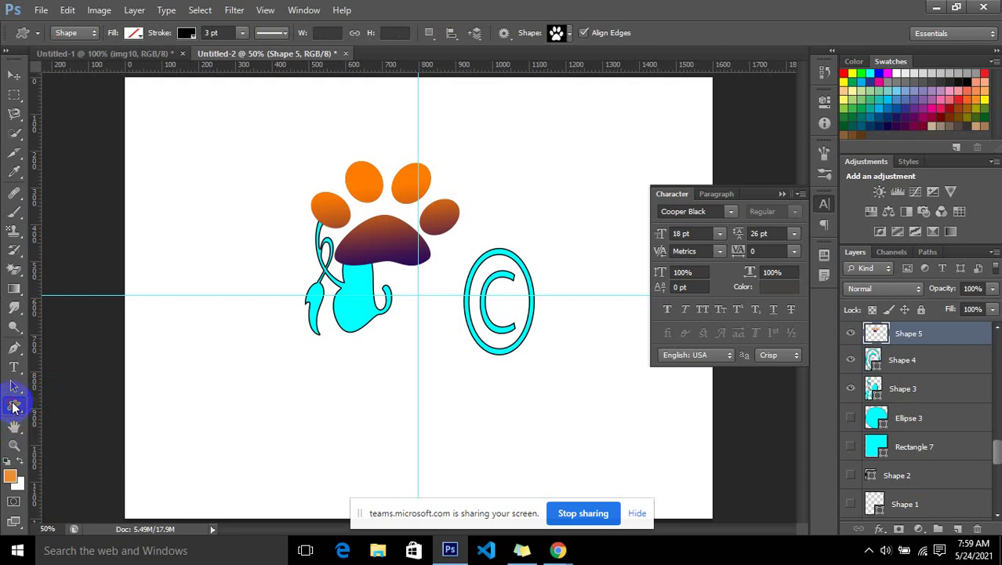
left_click_drag(12, 430, 49, 417)
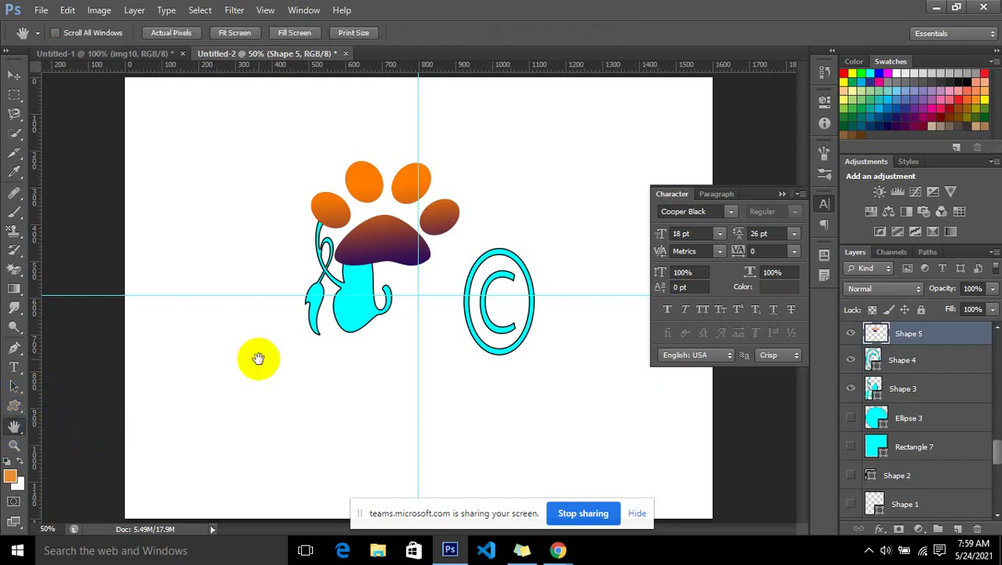
left_click(304, 198, "ctrl")
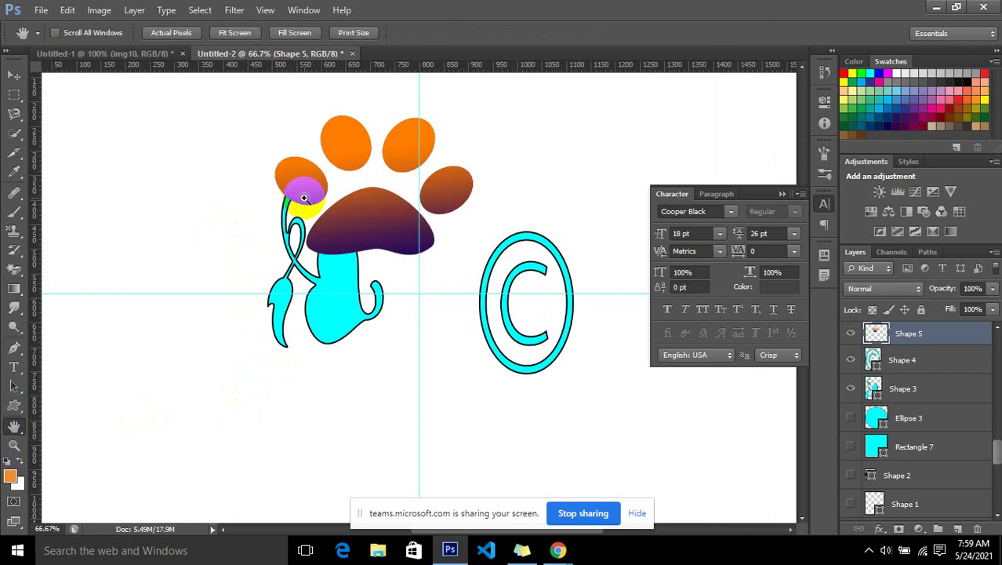
mouse_move(567, 291)
left_mouse_down()
mouse_move(46, 385)
mouse_move(388, 419)
left_mouse_up()
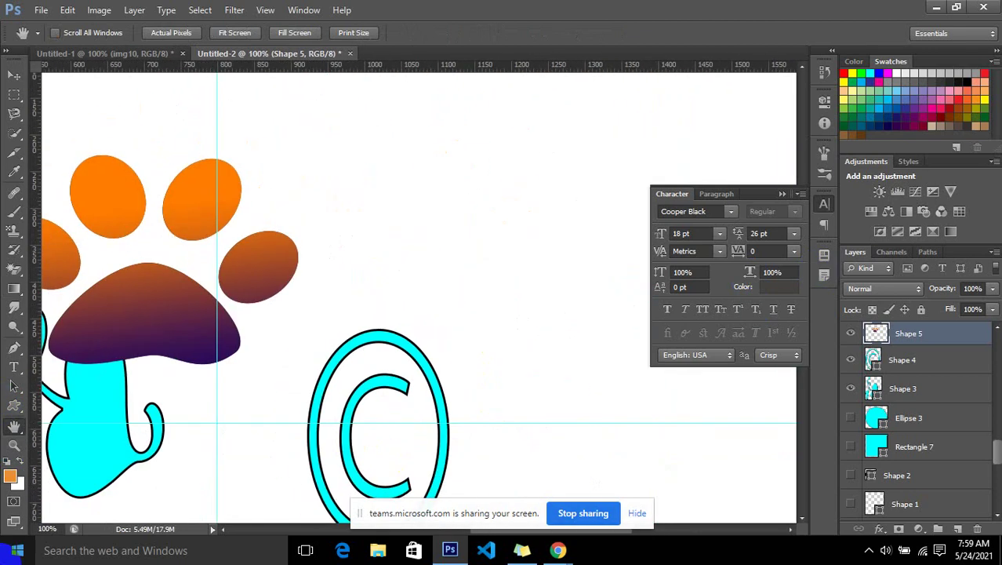
left_click(9, 76)
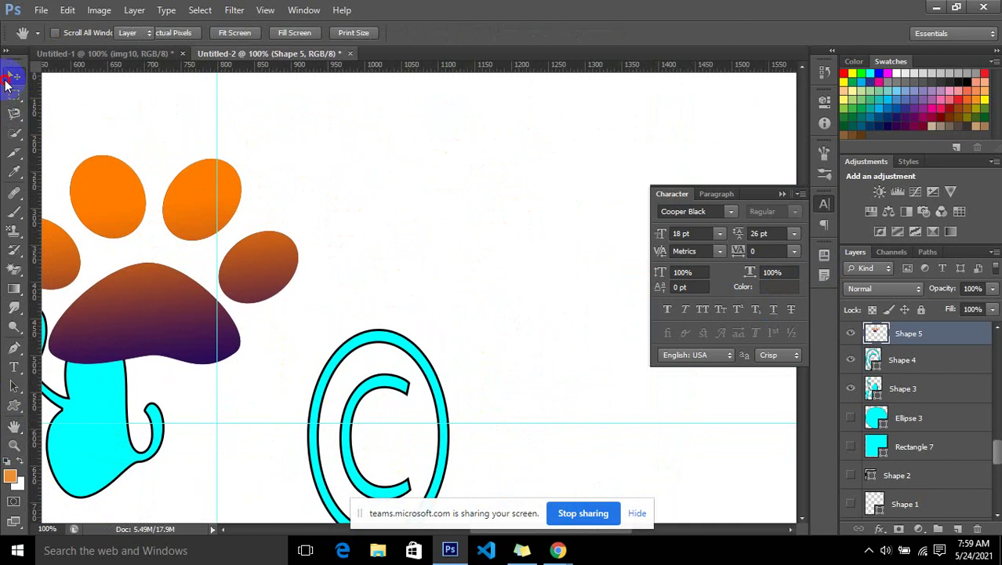
left_click_drag(314, 229, 525, 211)
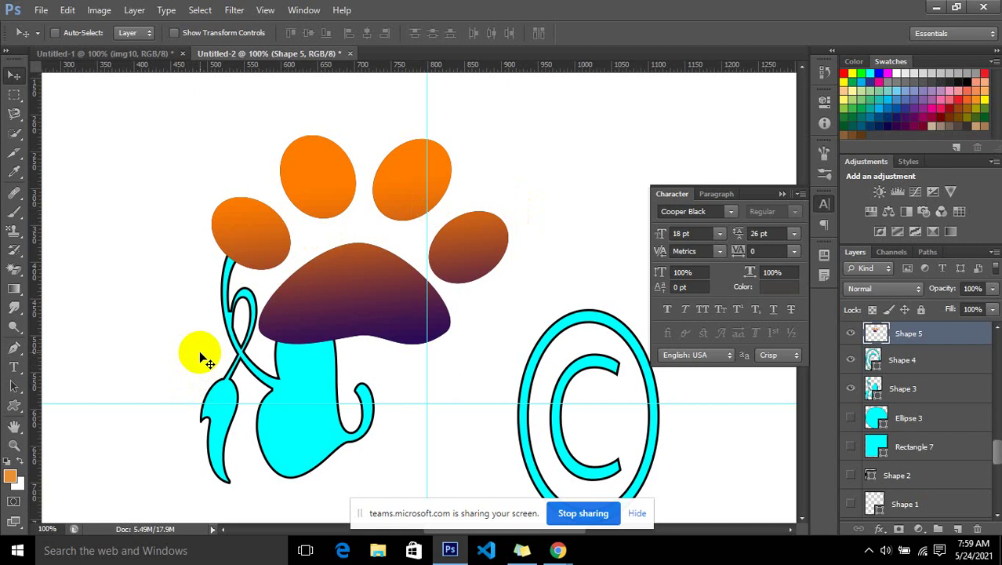
left_click(323, 386)
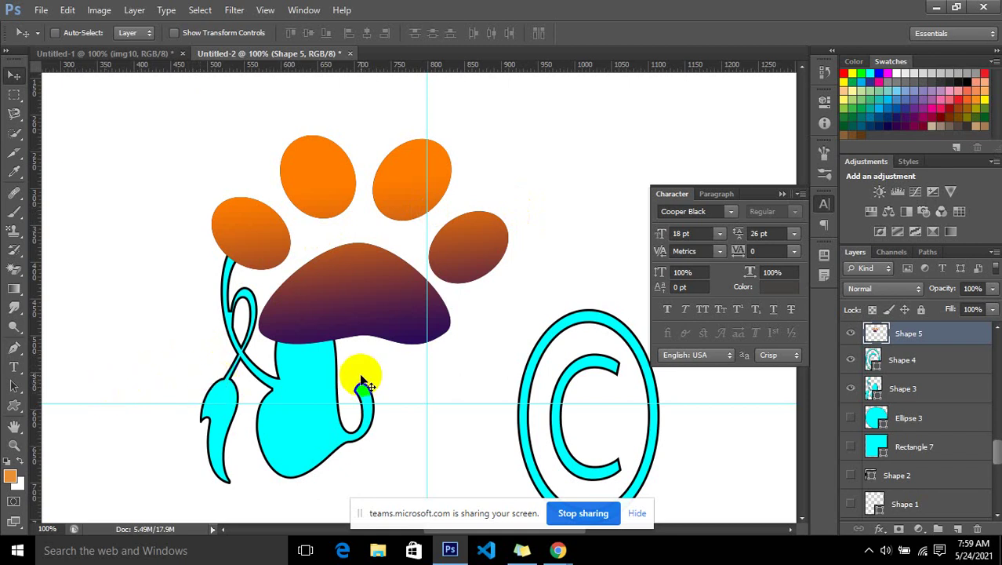
mouse_move(569, 275)
left_mouse_down()
mouse_move(367, 359)
mouse_move(543, 286)
mouse_move(704, 320)
left_mouse_up()
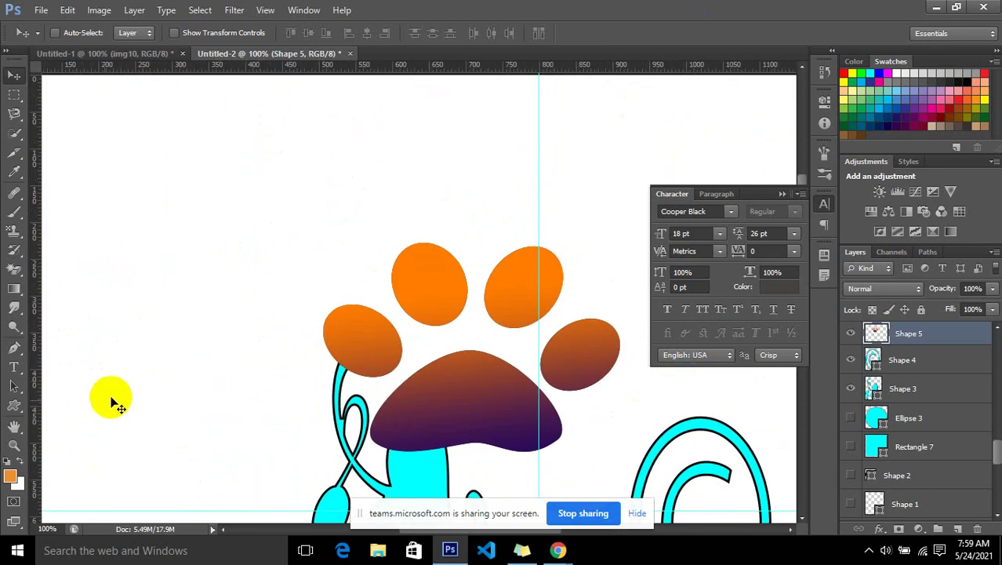
left_click(22, 426)
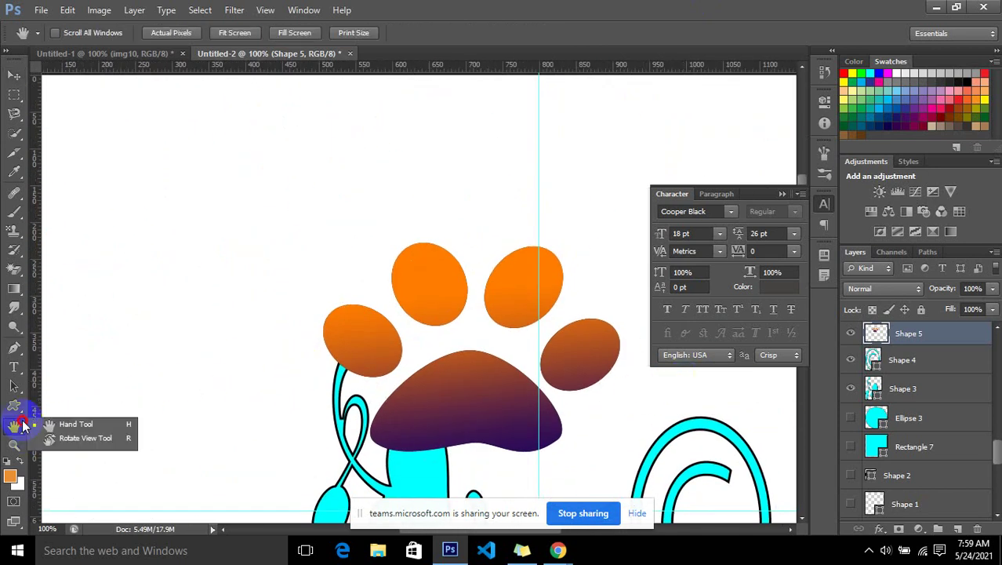
Rotate the canvas view to a tilt, then zoom in on the paw and back out to 33.3%
left_click(74, 441)
mouse_move(242, 312)
left_mouse_down()
mouse_move(448, 350)
mouse_move(541, 328)
mouse_move(494, 191)
mouse_move(491, 284)
mouse_move(177, 378)
mouse_move(385, 215)
mouse_move(530, 375)
mouse_move(365, 411)
left_mouse_up()
left_click(16, 446)
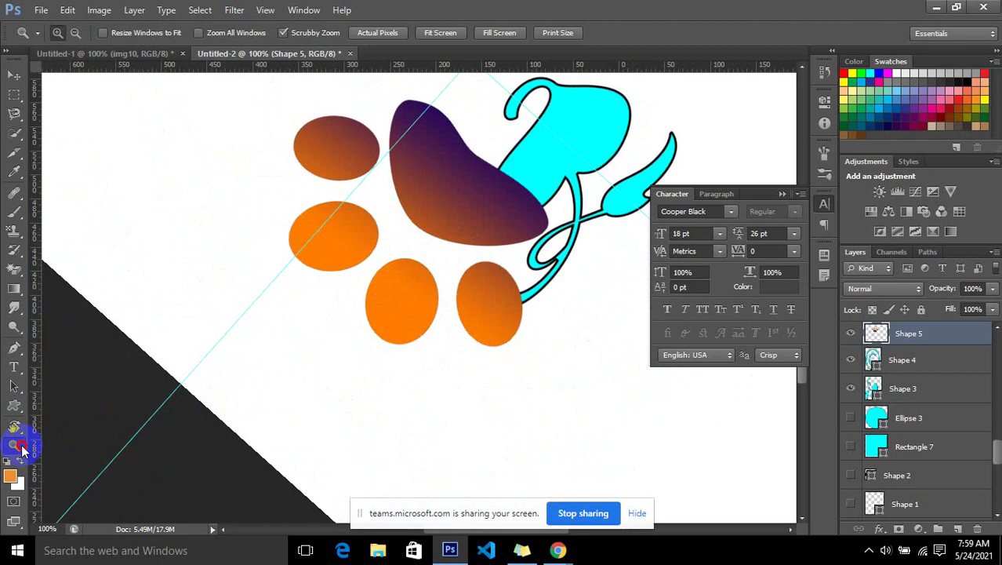
left_click(308, 353)
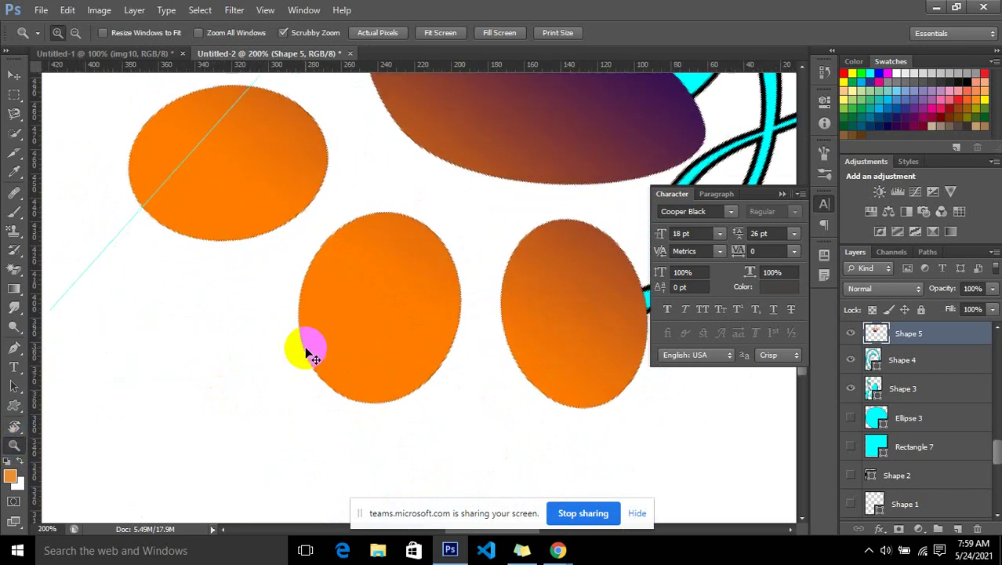
left_click(308, 353, "alt")
left_click(308, 353)
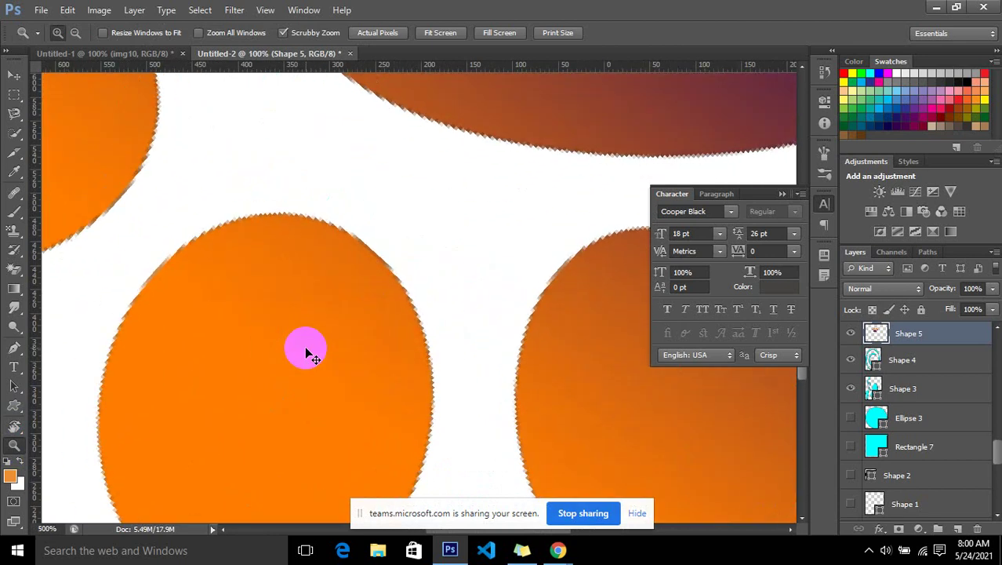
left_click(308, 353, "alt")
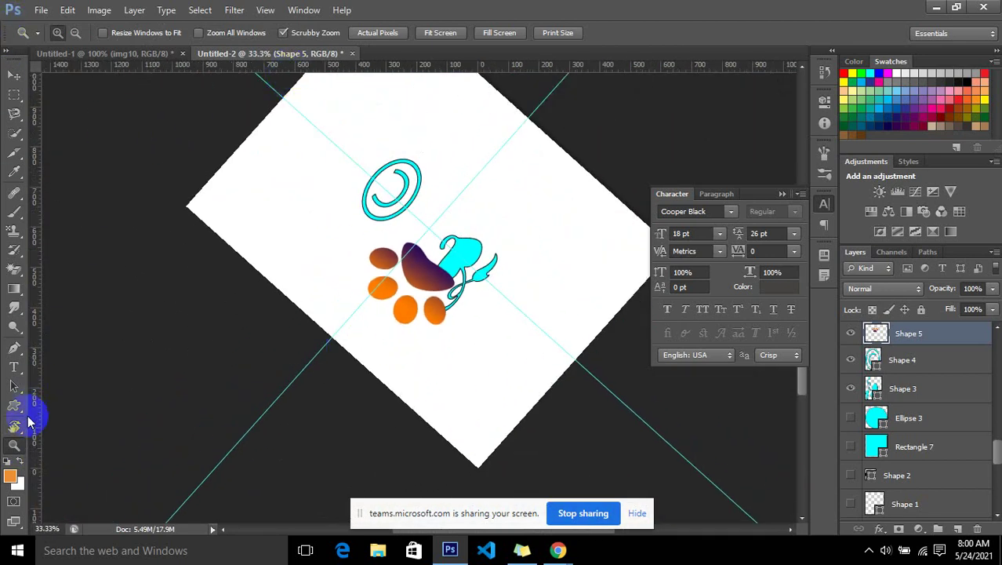
left_click(18, 347)
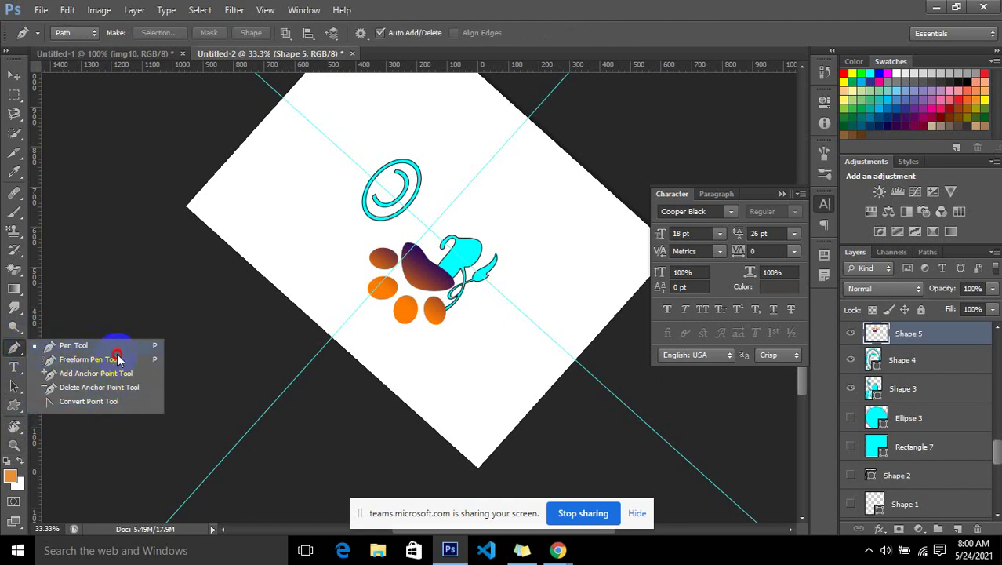
Place a single path anchor point just left of the gradient paw print
left_click(351, 253)
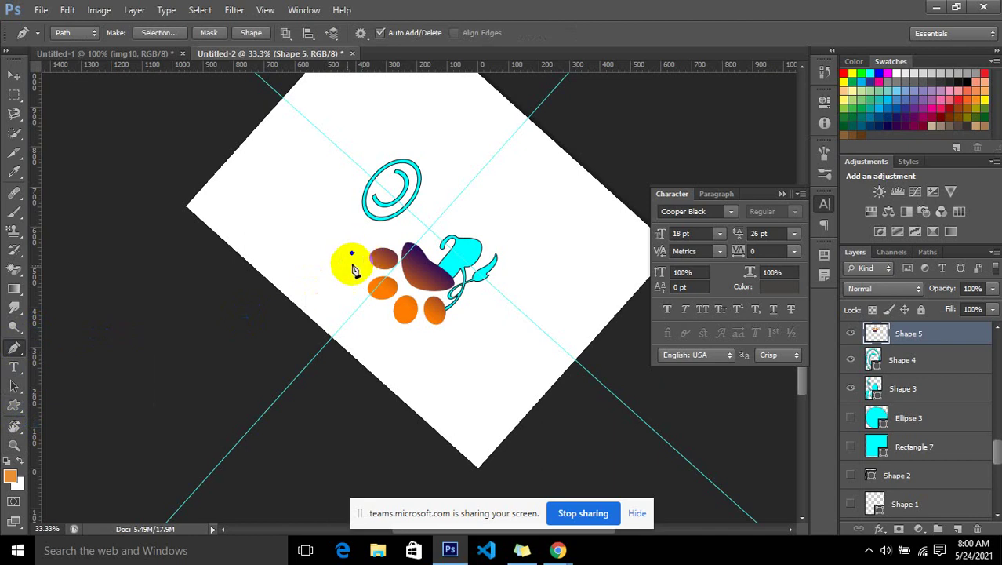
left_click(14, 75)
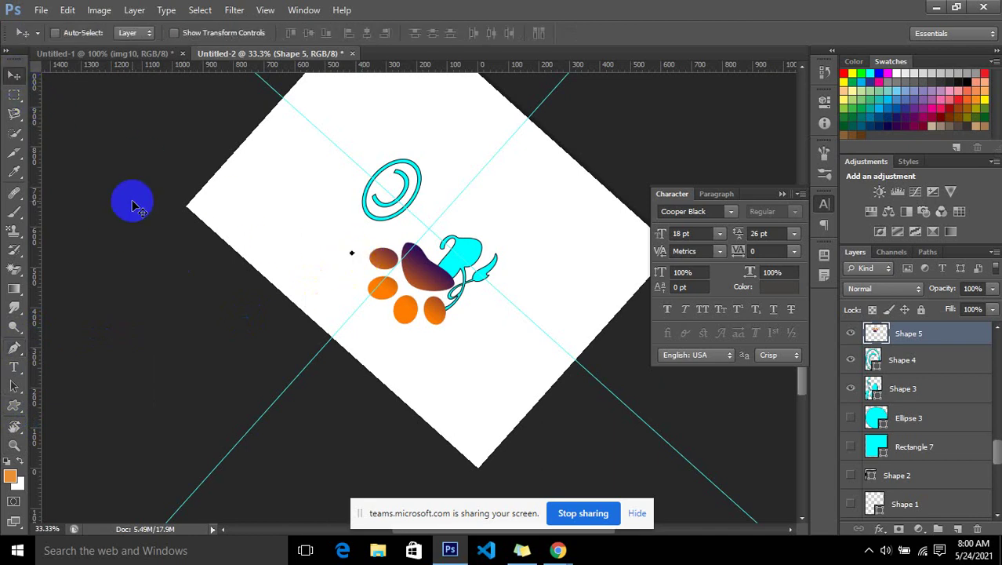